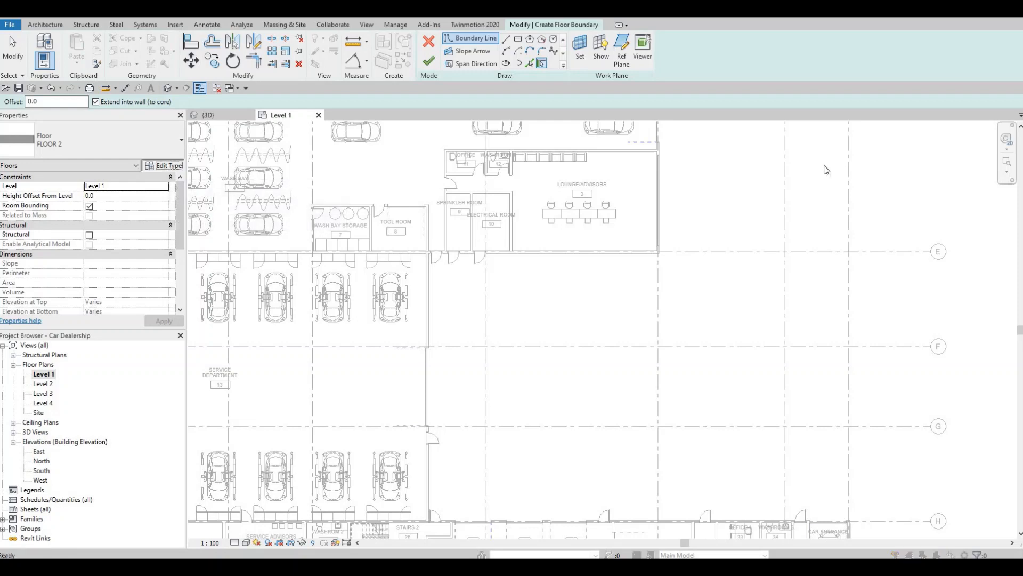
Duplicate the current floor type under the name FLOOR 3
left_click(763, 120)
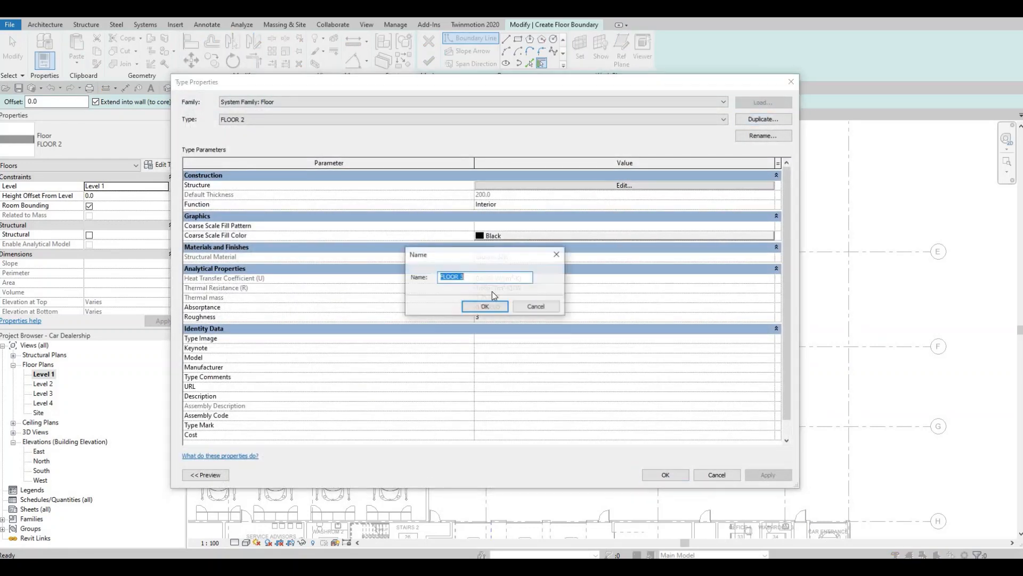
key("Return")
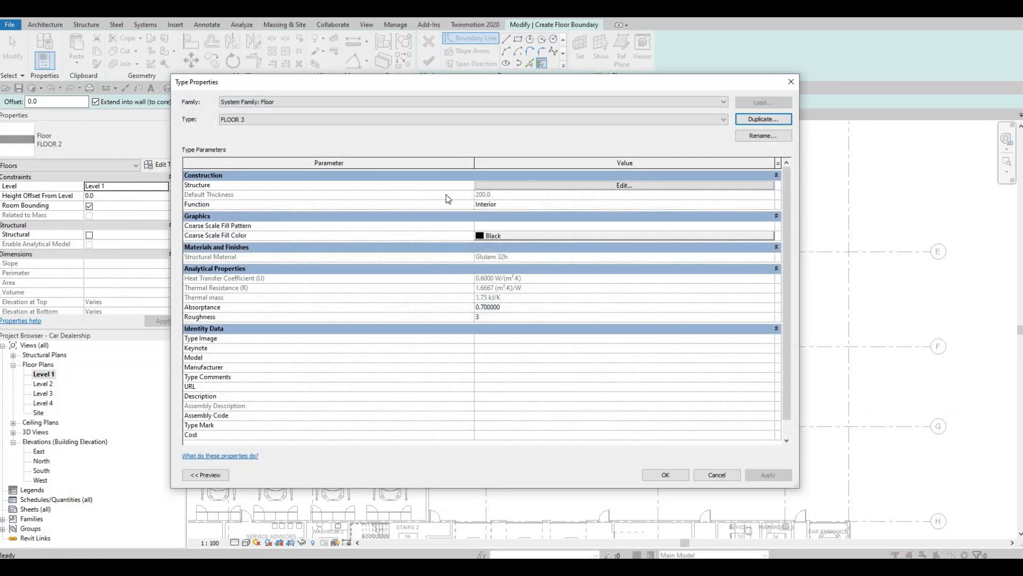
Assign the Concrete, Aerated material from the AEC Concrete library to FLOOR 3's structure layer and accept the type changes
left_click(431, 186)
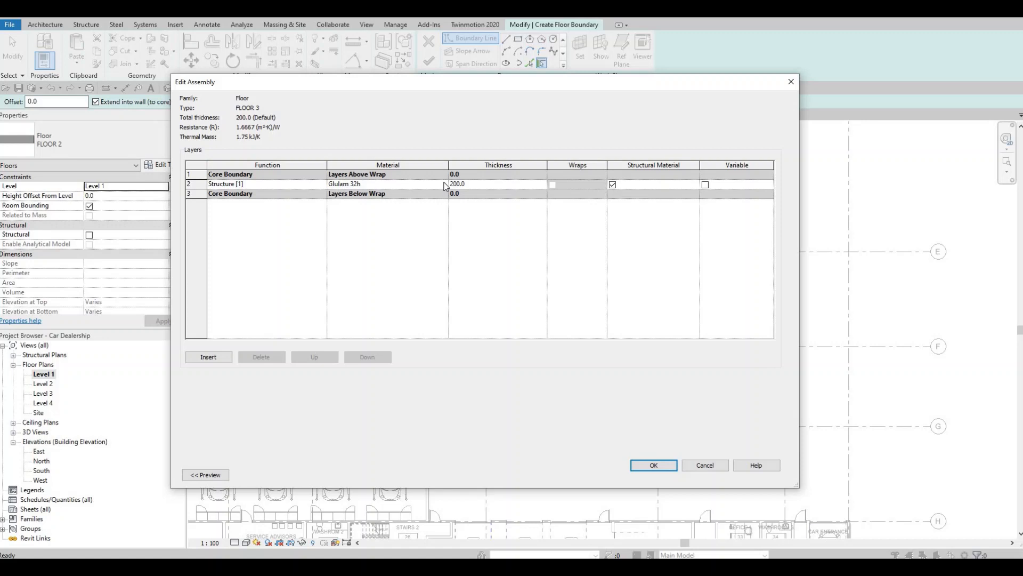
left_click(444, 184)
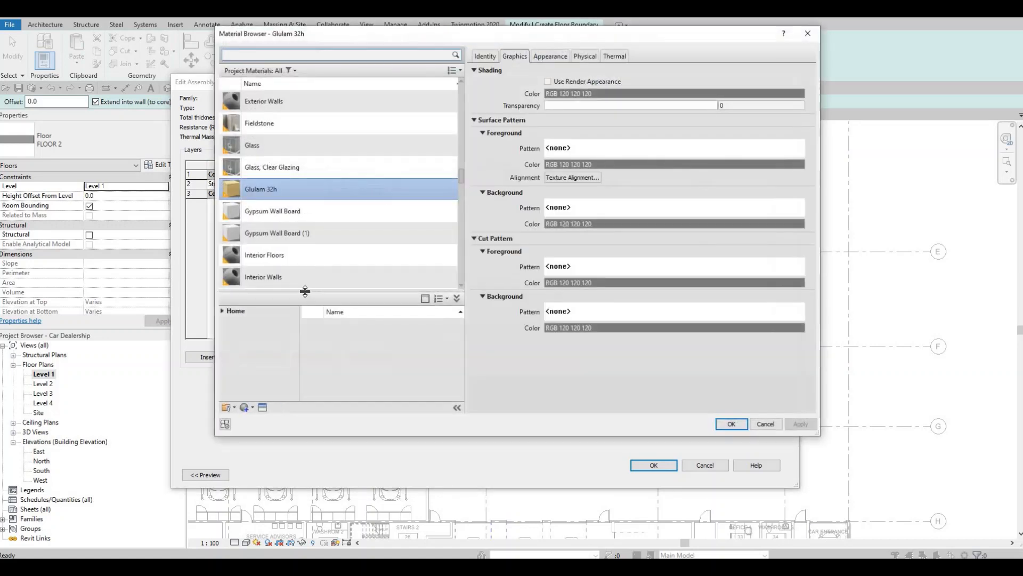
left_click(222, 311)
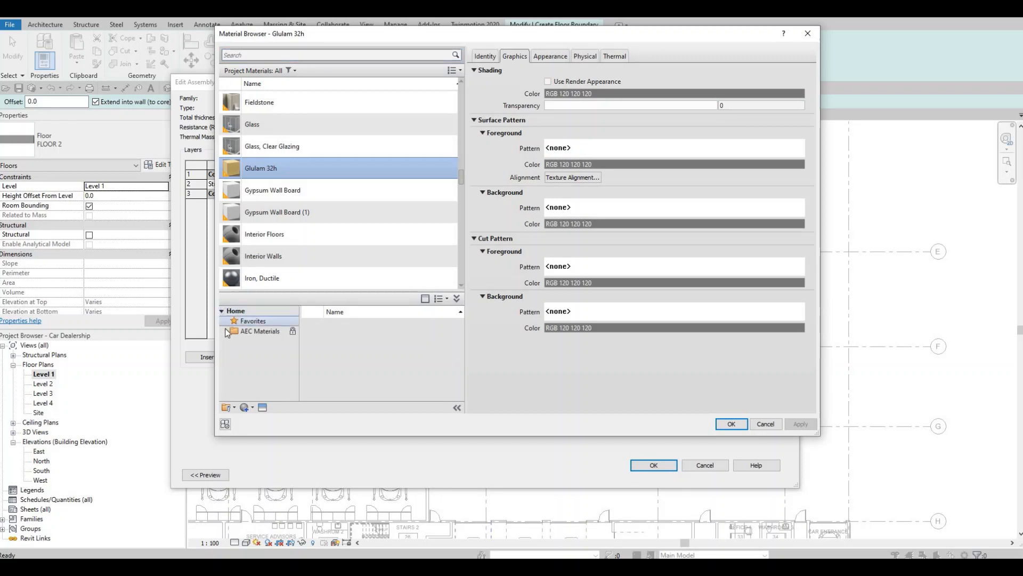
double_click(228, 331)
scroll(272, 353, "down", 2)
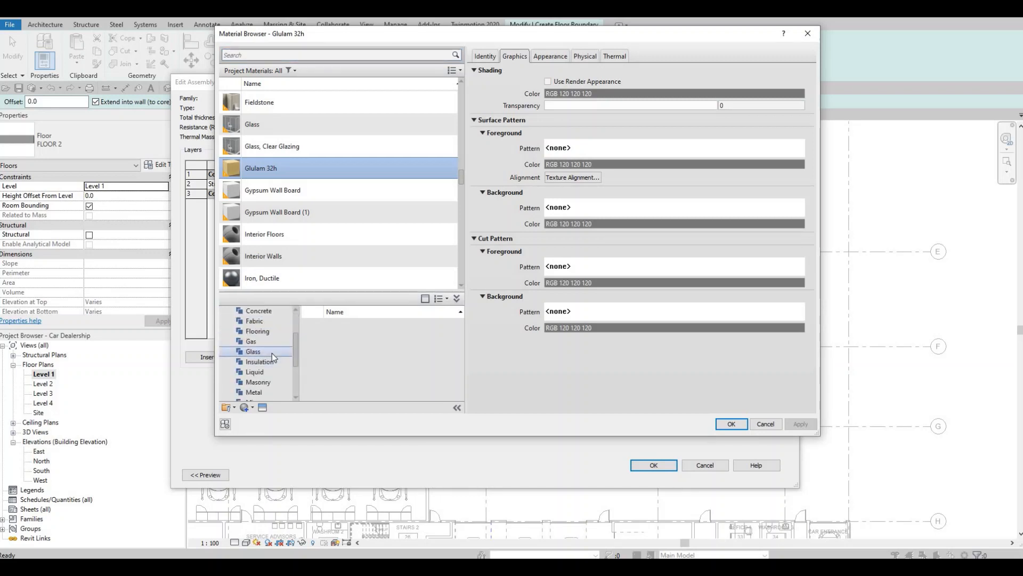
scroll(267, 350, "up", 2)
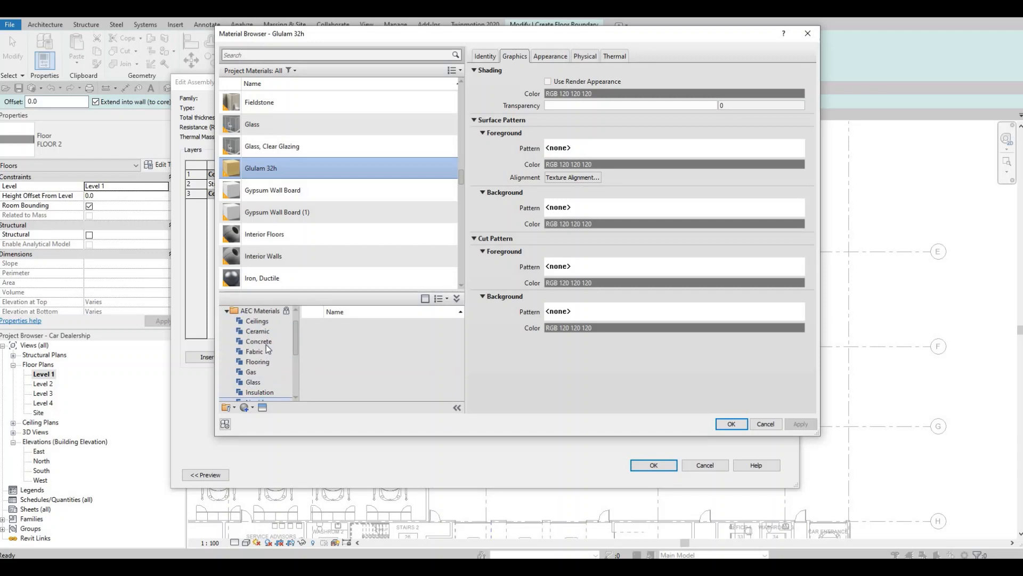
left_click(266, 344)
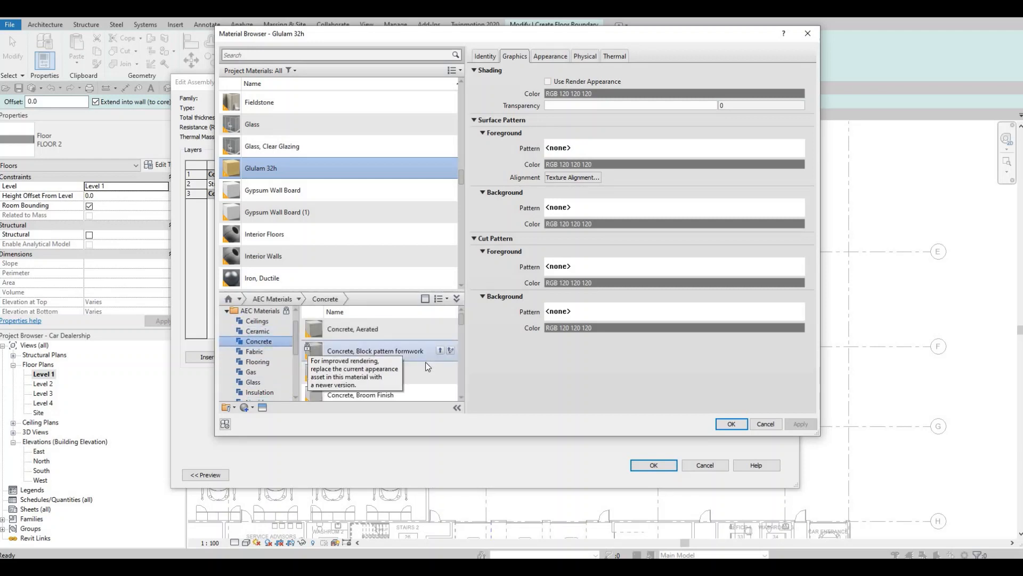
left_click(440, 328)
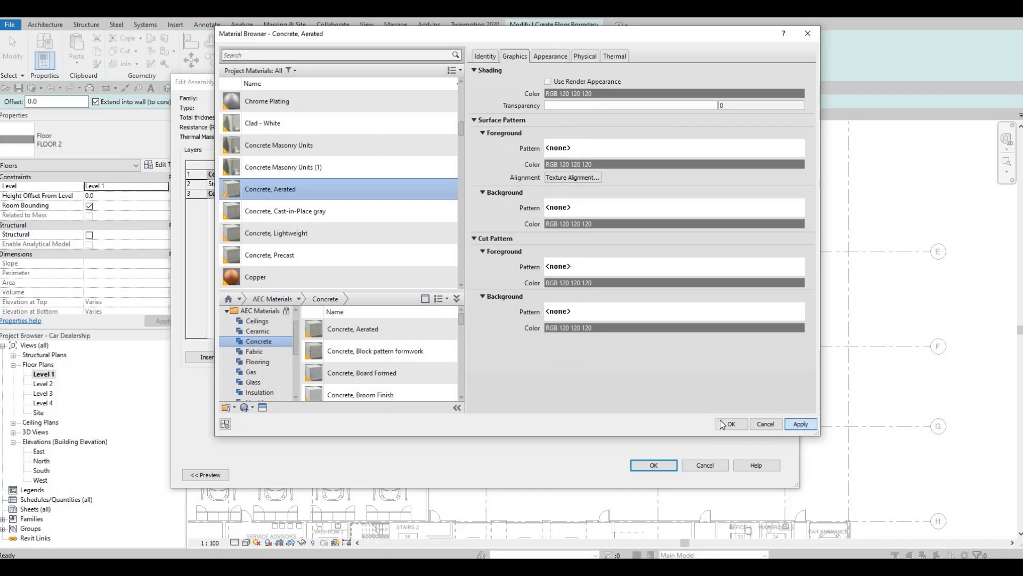
key("Return")
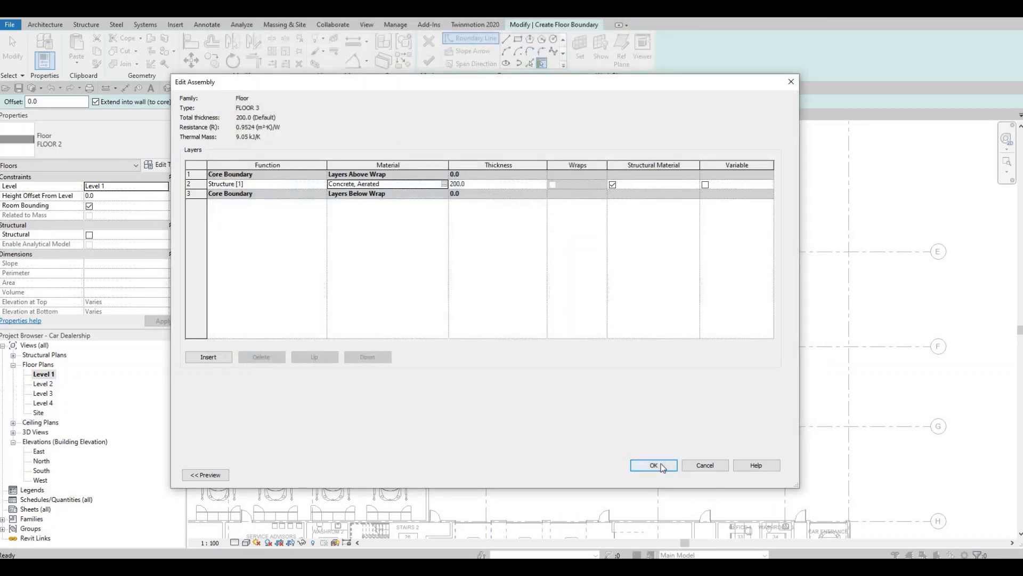
left_click(654, 465)
left_click(665, 474)
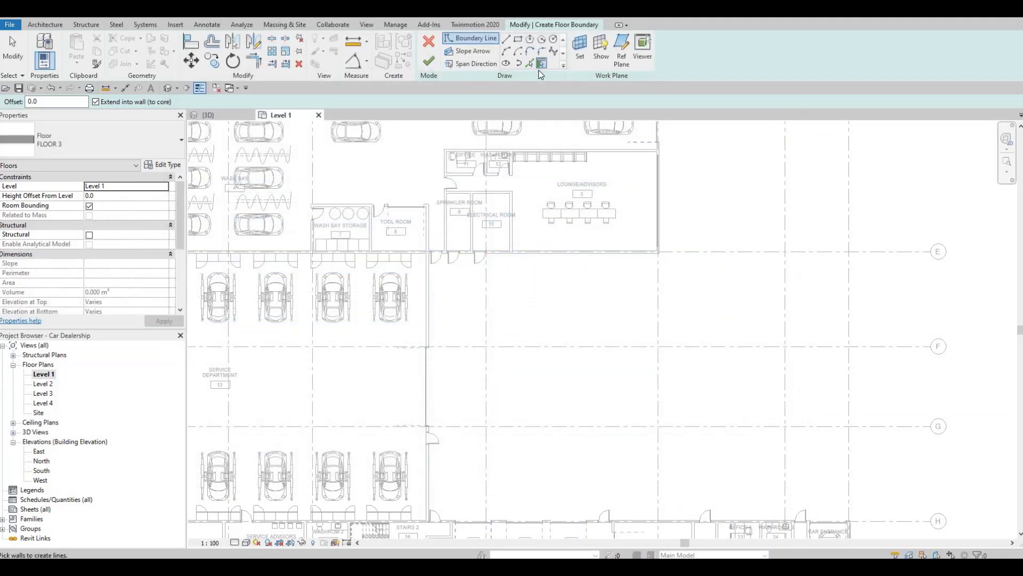
Sketch a rectangular boundary strip about 25,710 by 716 mm along the wall at grid E, starting from the service department wall
left_click(518, 39)
scroll(392, 267, "up", 5)
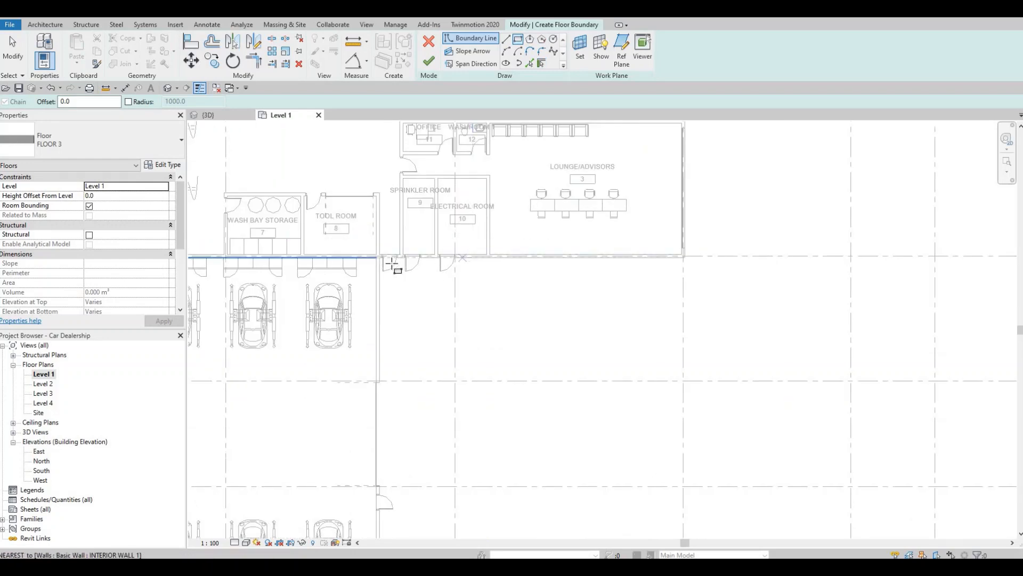
scroll(393, 268, "up", 5)
left_click(393, 267)
scroll(533, 310, "down", 3)
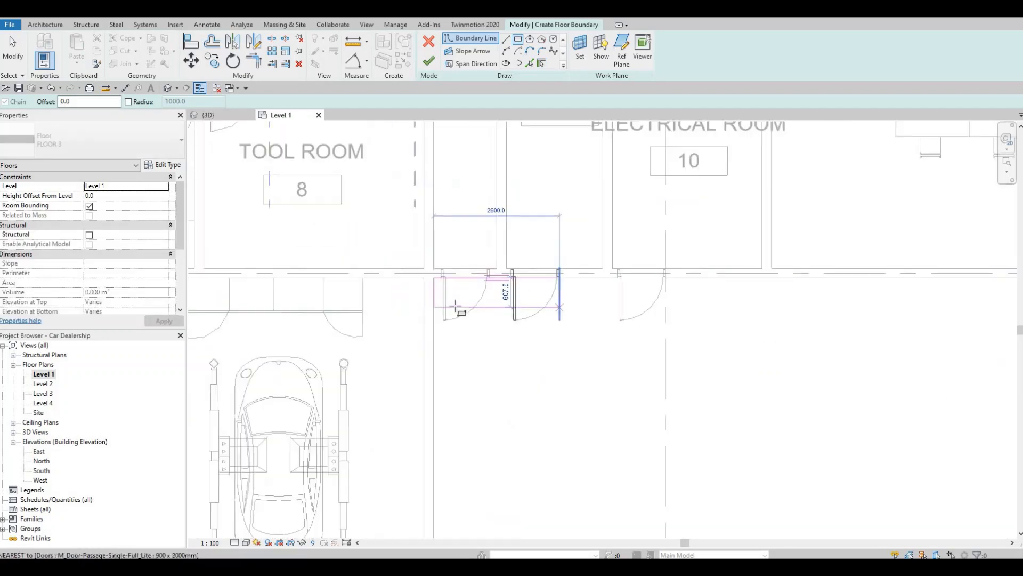
scroll(667, 304, "down", 2)
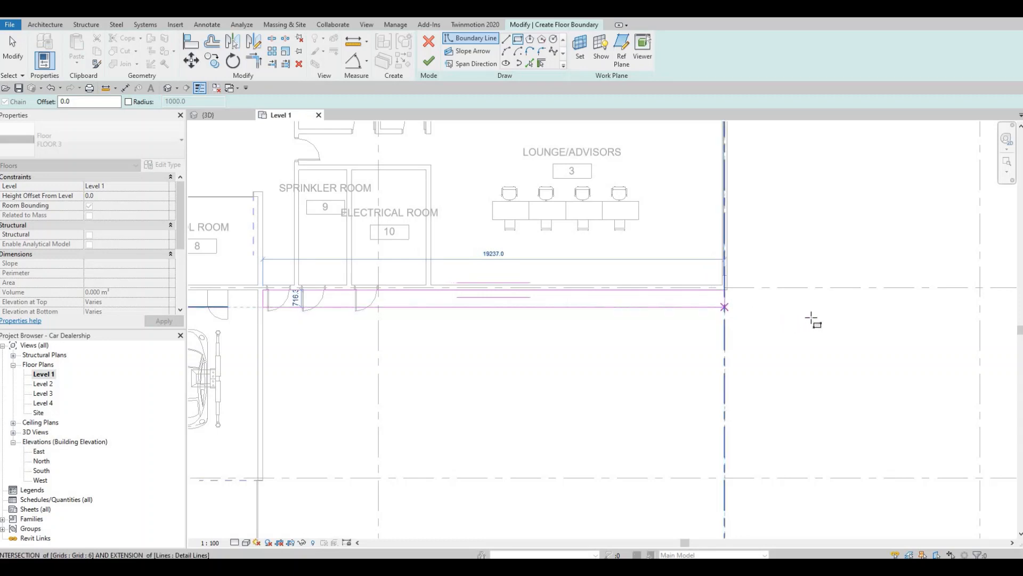
scroll(735, 308, "down", 3)
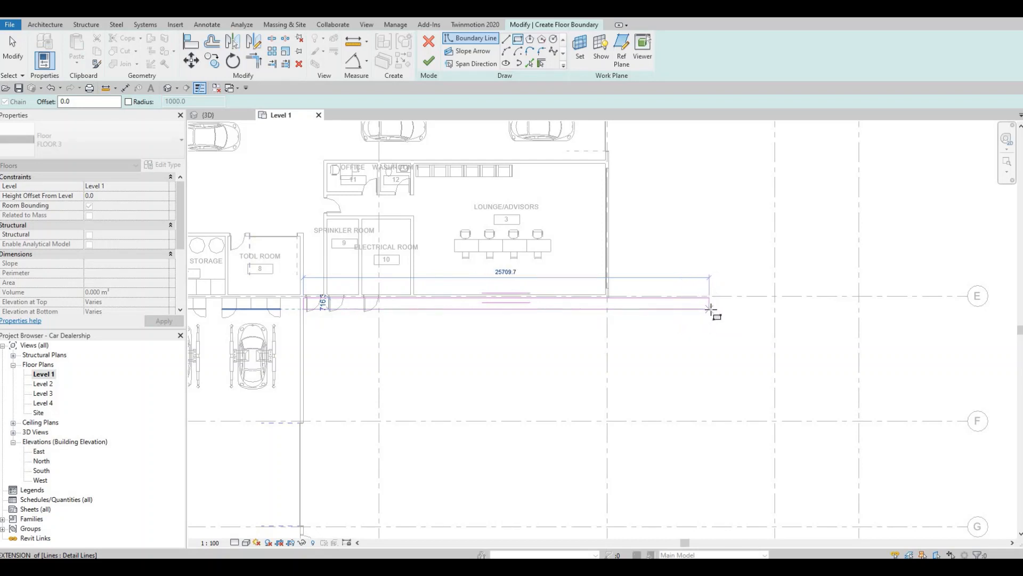
key("Escape")
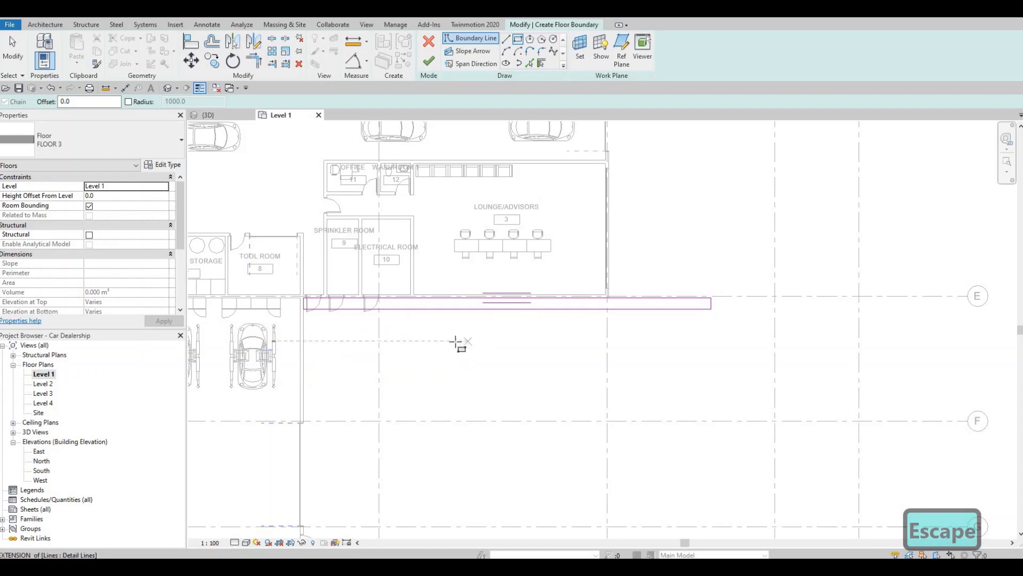
Sketch a rectangular boundary about 4,268 by 9,229 mm against the lounge's east wall, reaching from the strip to the garage door's end
scroll(503, 336, "down", 3)
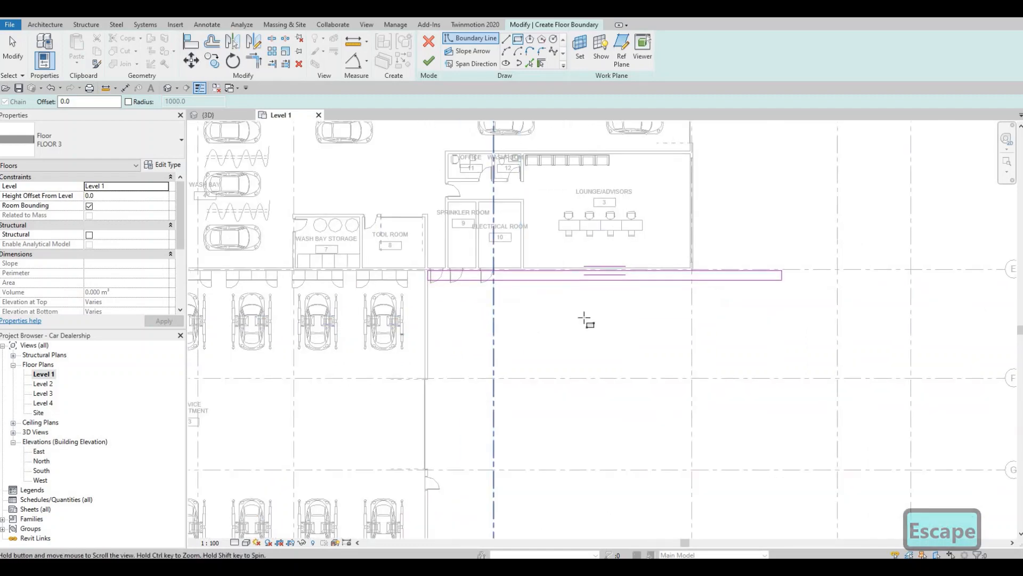
scroll(569, 344, "up", 2)
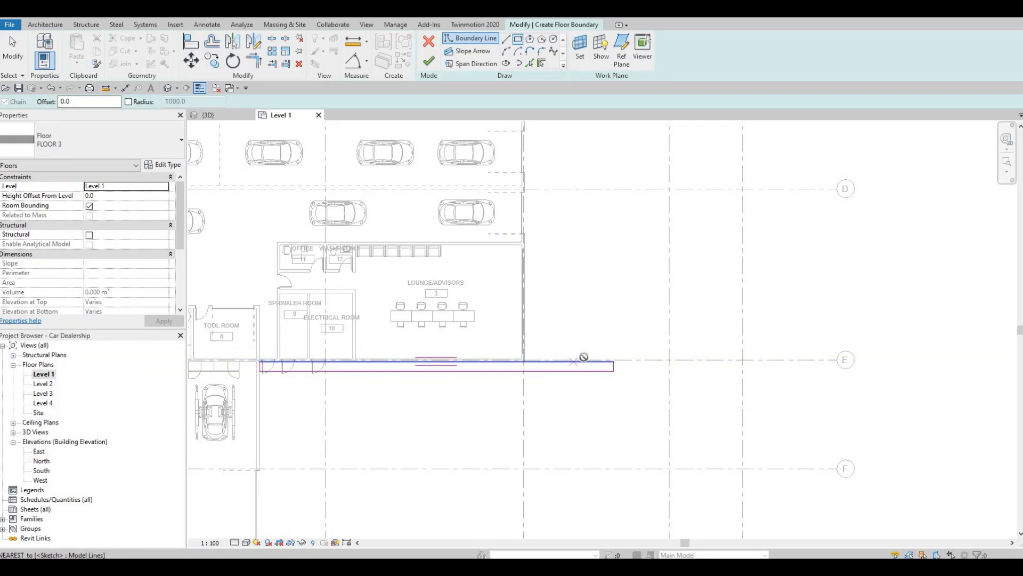
left_click(583, 361)
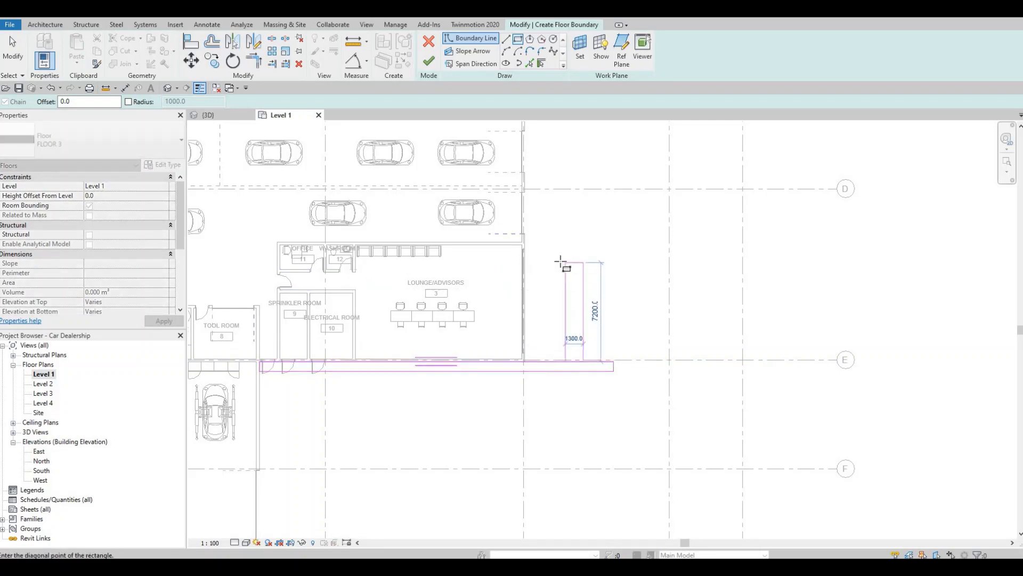
scroll(566, 290, "up", 3)
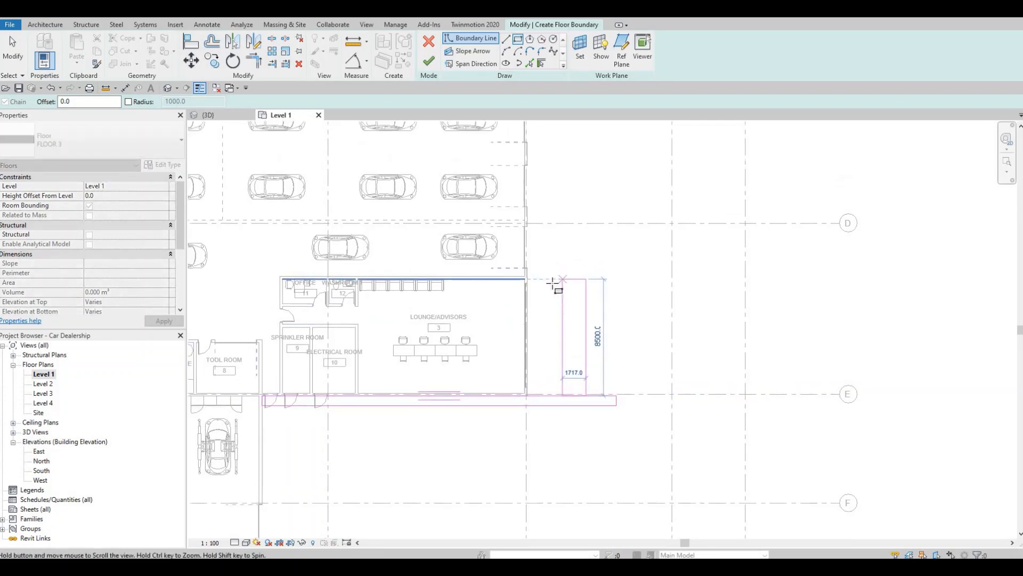
scroll(542, 278, "up", 1)
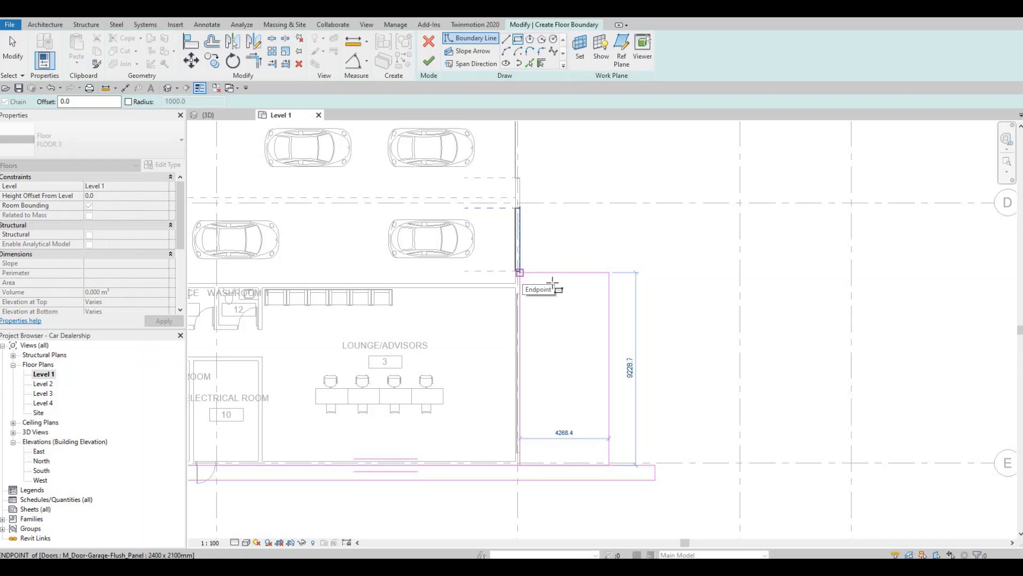
left_click(553, 285)
key("Escape")
key("Escape")
left_click(608, 317)
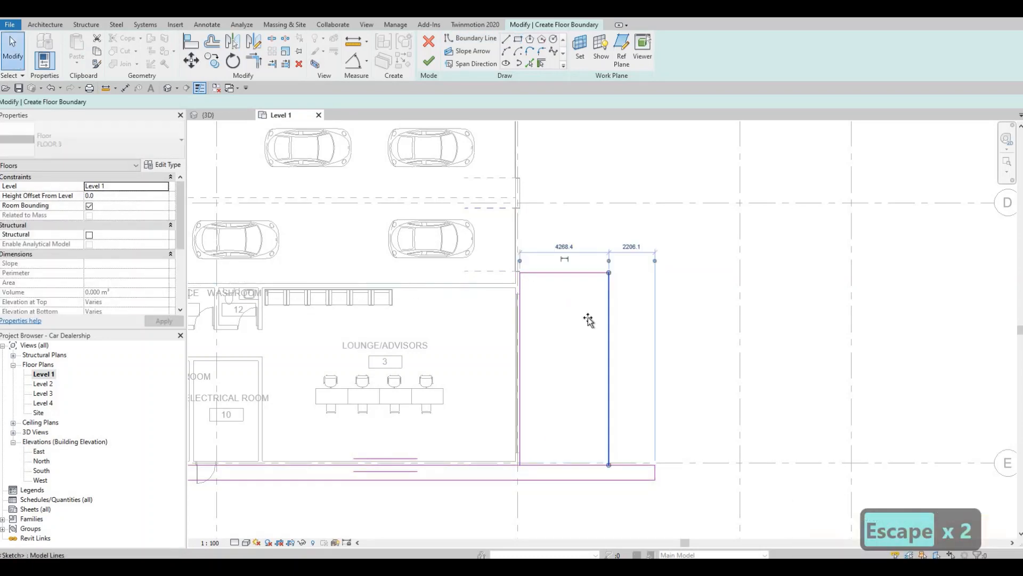
left_click_drag(588, 319, 587, 320)
key("Escape")
Lengthen the strip along grid E by moving its east end edge outward, stopping short of the next grid line
middle_click_drag(650, 476, 580, 366)
scroll(581, 366, "down", 1)
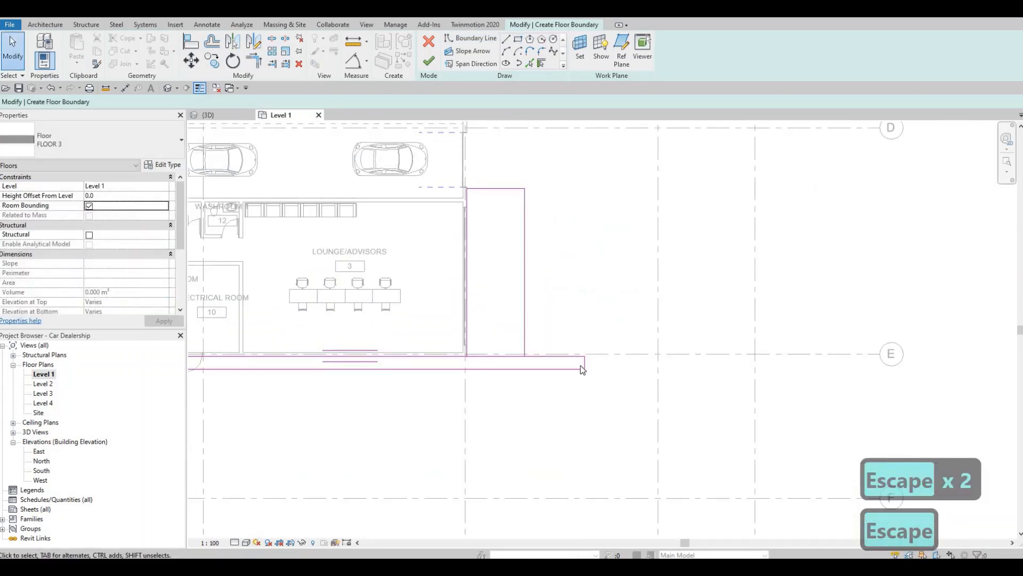
scroll(583, 366, "up", 1)
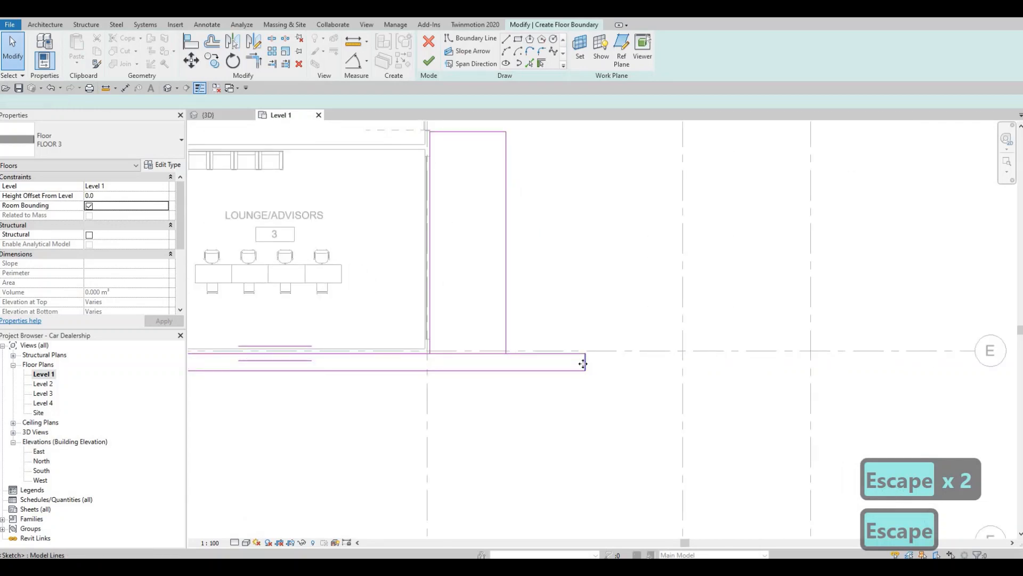
left_click_drag(583, 363, 634, 363)
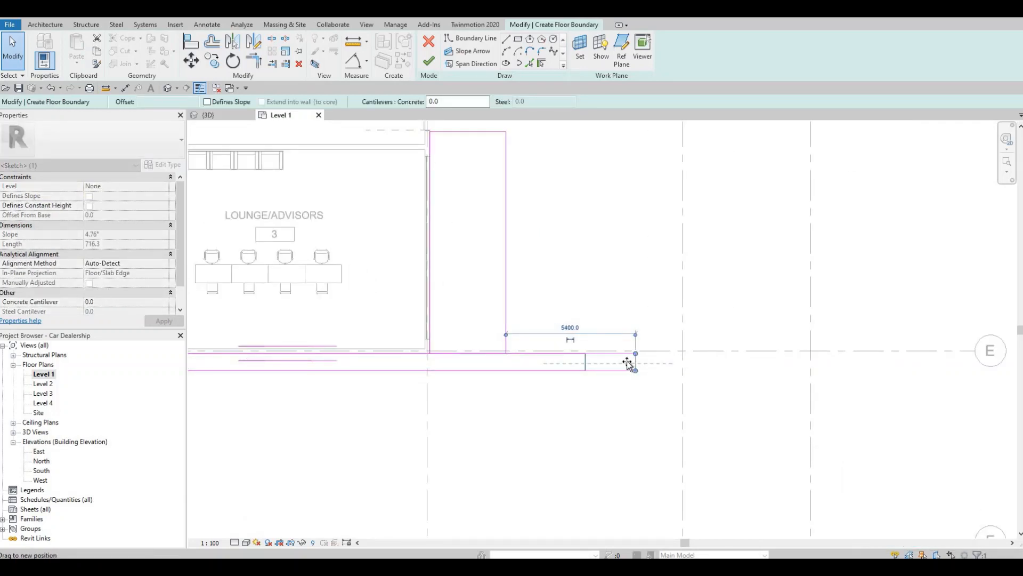
key("Escape")
key("Escape")
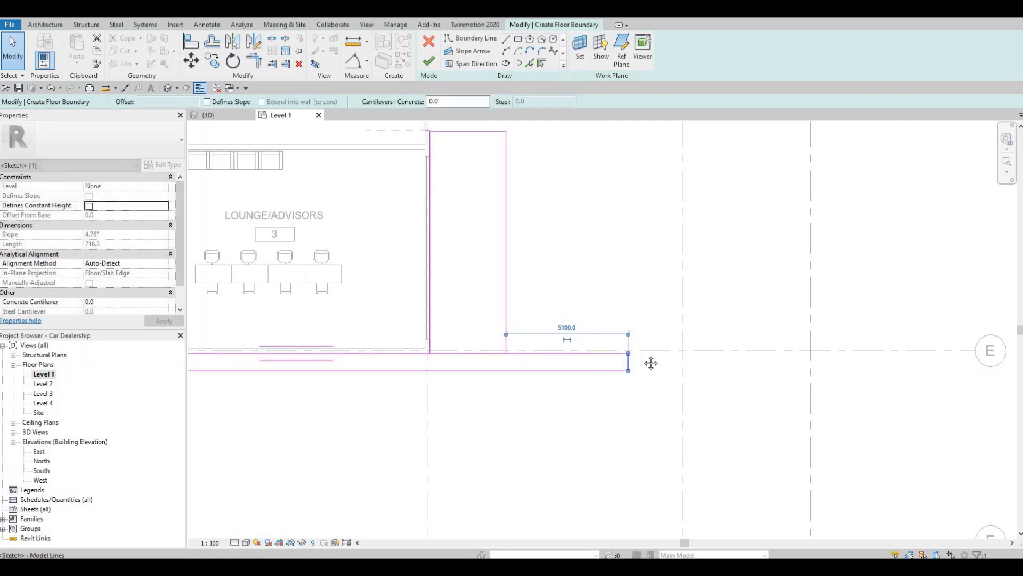
scroll(651, 361, "down", 3)
scroll(617, 361, "up", 3)
key("Escape")
scroll(662, 354, "down", 2)
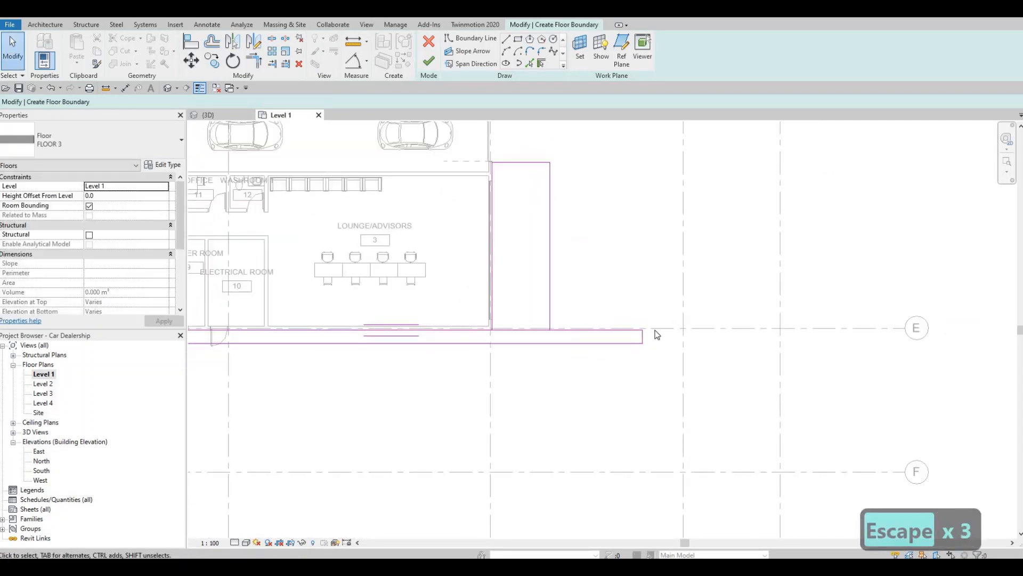
Sketch a narrow rectangular boundary about 557 by 4,774 mm running south from the strip's east end
scroll(636, 335, "down", 2)
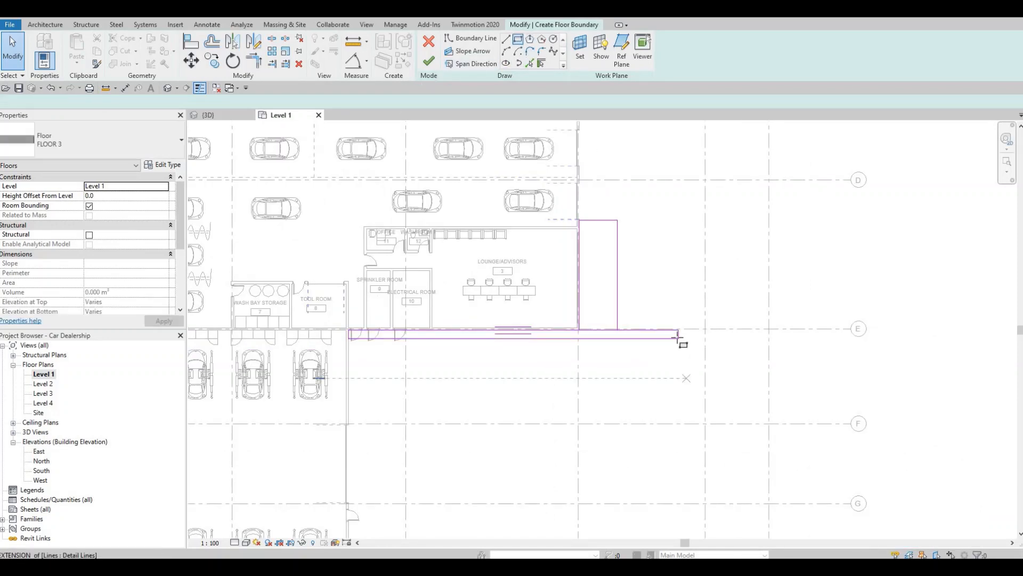
key("b")
key("l")
scroll(680, 330, "up", 1)
left_click(675, 331)
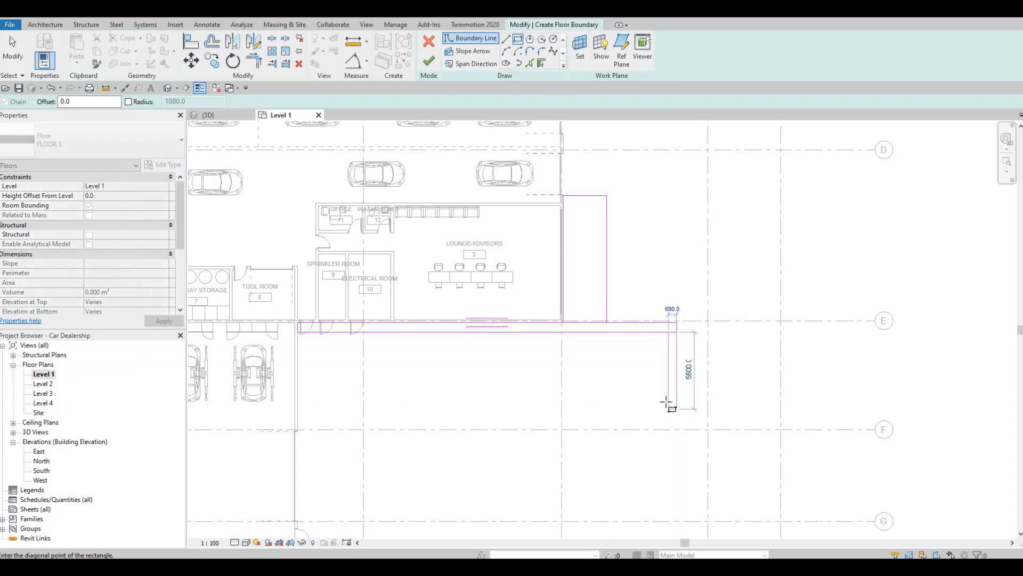
left_click(674, 397)
key("Escape")
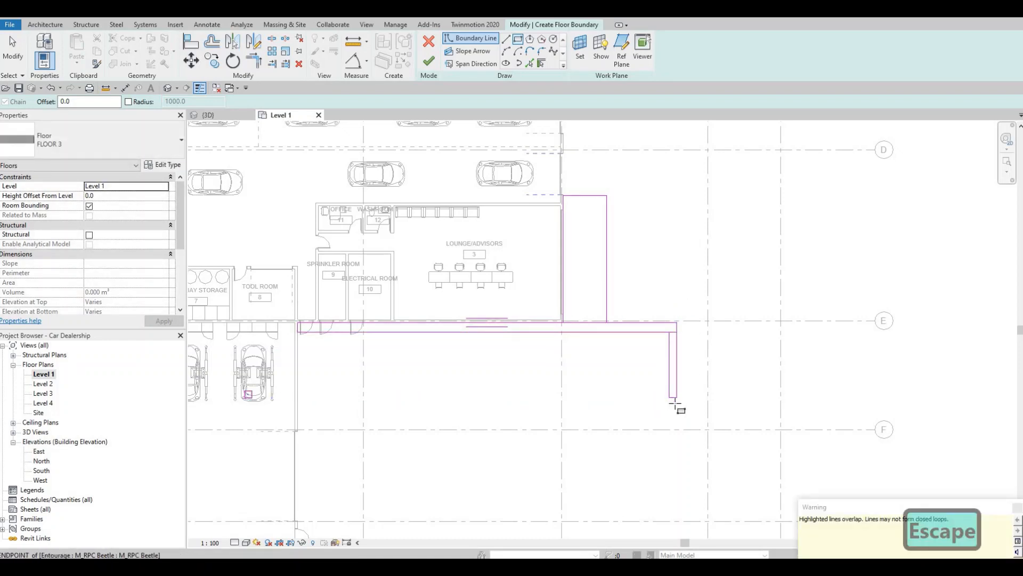
scroll(669, 406, "up", 1)
key("Escape")
key("Escape")
key("Escape")
scroll(711, 355, "up", 2)
key("Escape")
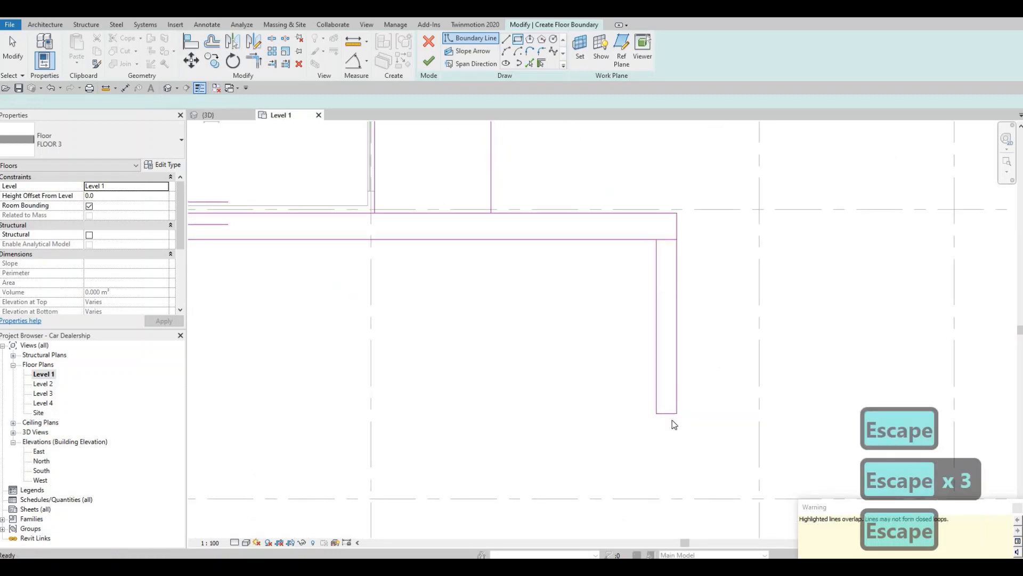
scroll(673, 420, "up", 1)
key("Escape")
Set the length of the narrow rectangle south of the strip to 5900 mm
left_click(664, 424)
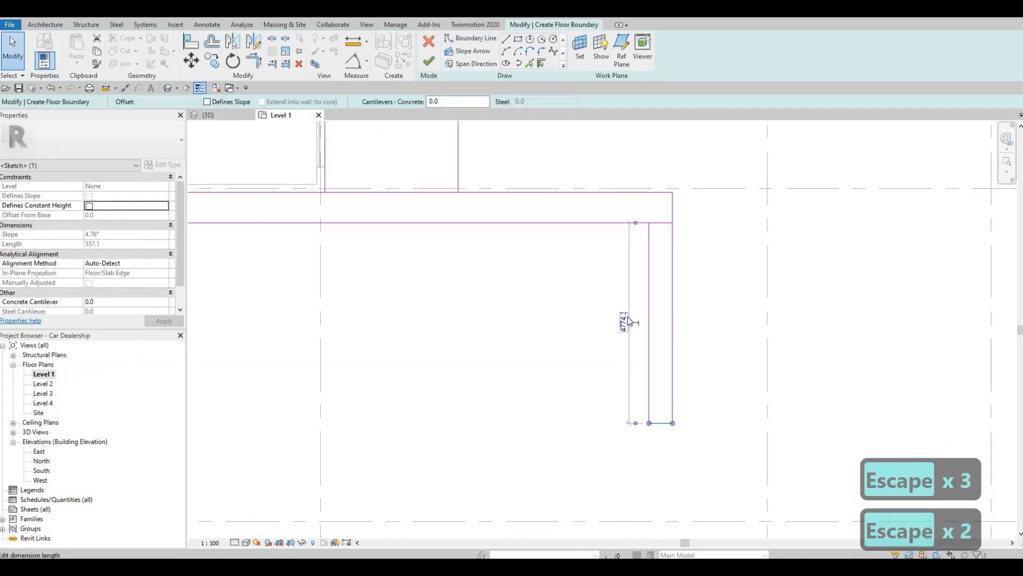
left_click(628, 321)
type("5900")
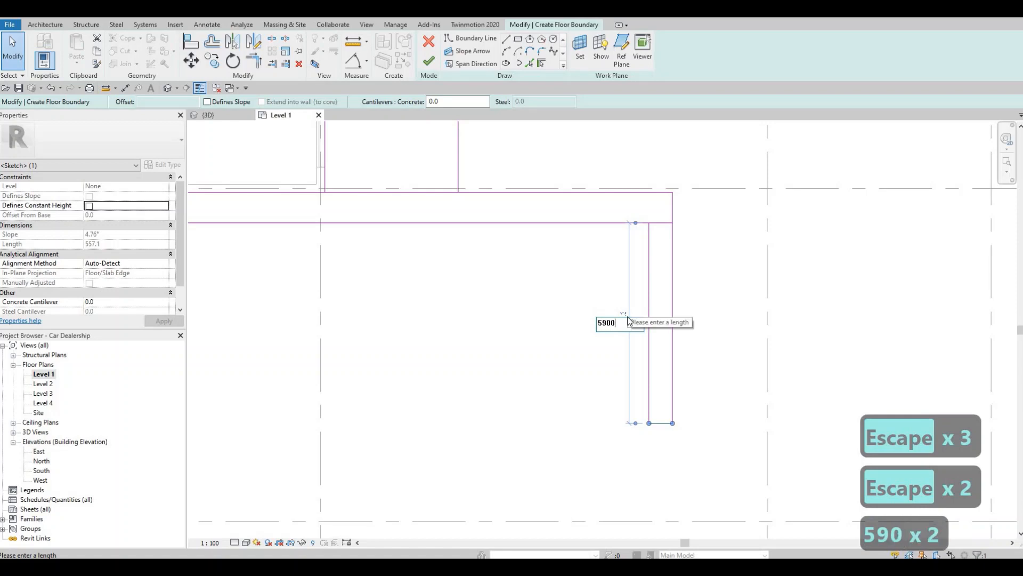
key("Return")
key("Escape")
scroll(639, 341, "down", 3)
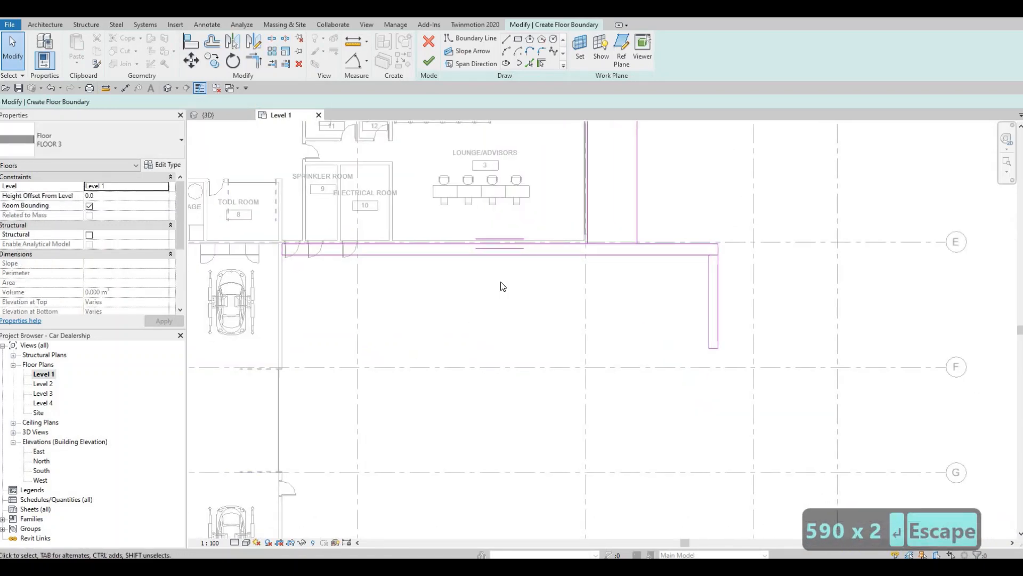
scroll(516, 336, "down", 3)
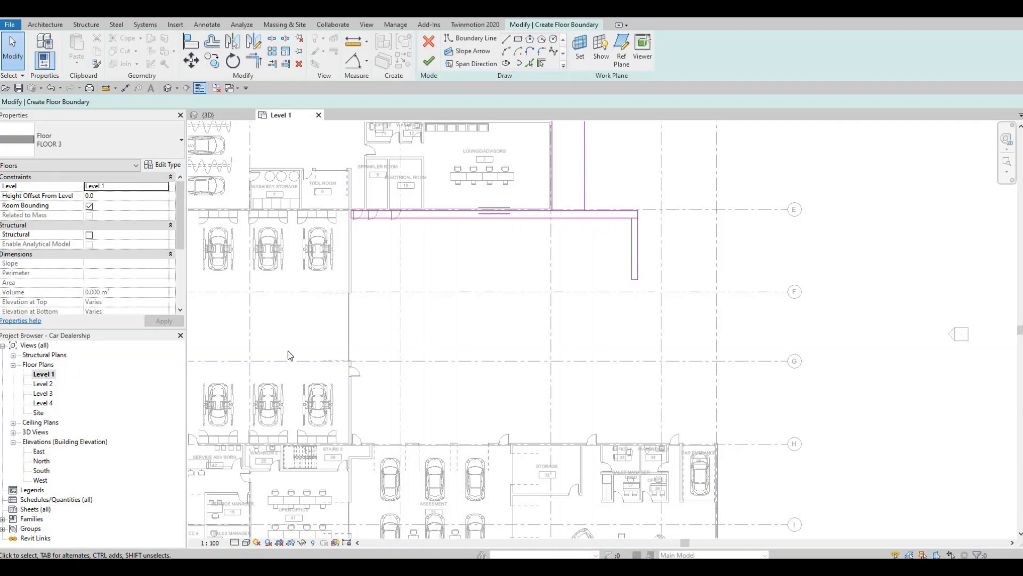
Trim the strip's south edge and the narrow rectangle's west edge to meet at the inner corner
scroll(526, 279, "up", 3)
key("Escape")
key("Escape")
scroll(477, 366, "up", 2)
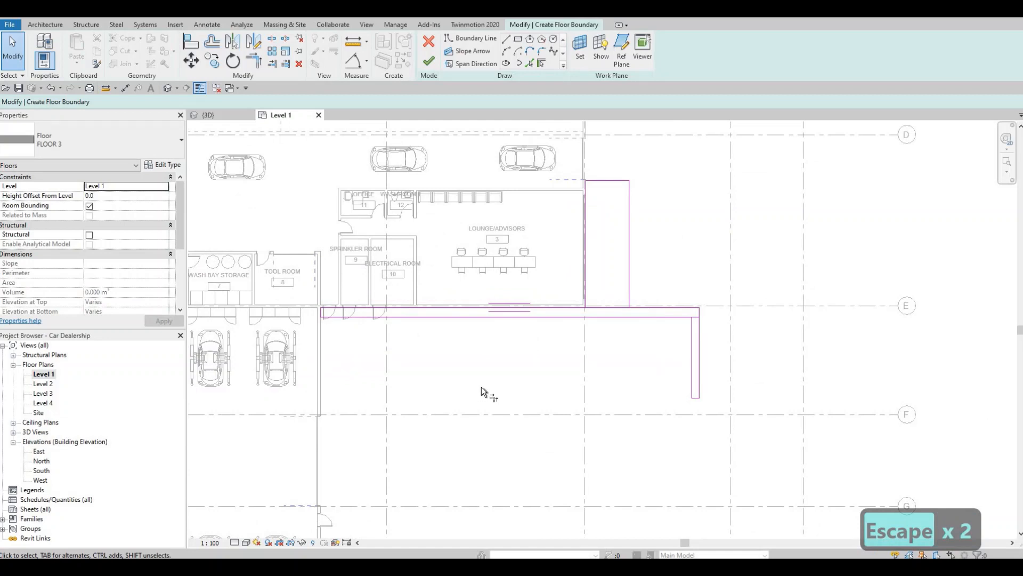
key("t")
key("r")
scroll(697, 308, "up", 3)
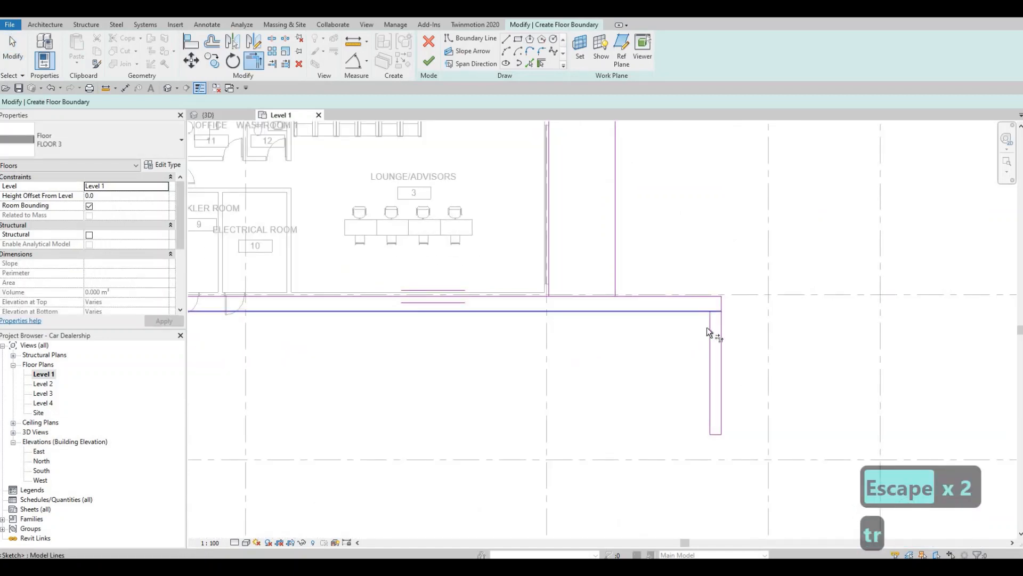
Delete the short leftover edge separating the strip from the narrow rectangle at the strip's east end
key("Escape")
key("Escape")
key("Escape")
scroll(697, 308, "up", 2)
mouse_move(685, 298)
left_mouse_down()
mouse_move(745, 348)
mouse_move(742, 340)
left_mouse_up()
key("Delete")
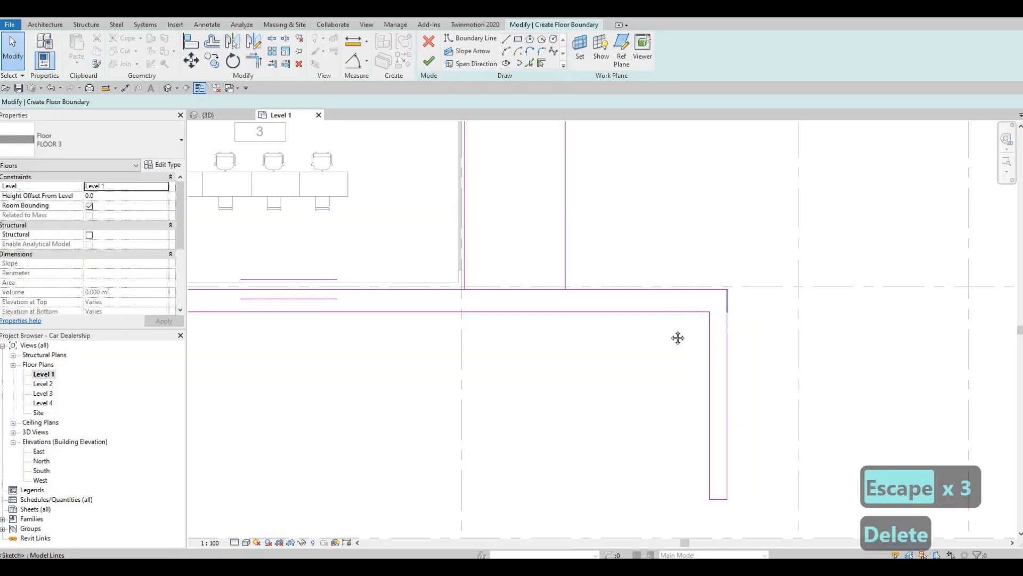
key("Escape")
Delete the south edge of the lounge-side rectangle where it overlaps the strip along grid E
scroll(513, 343, "down", 1)
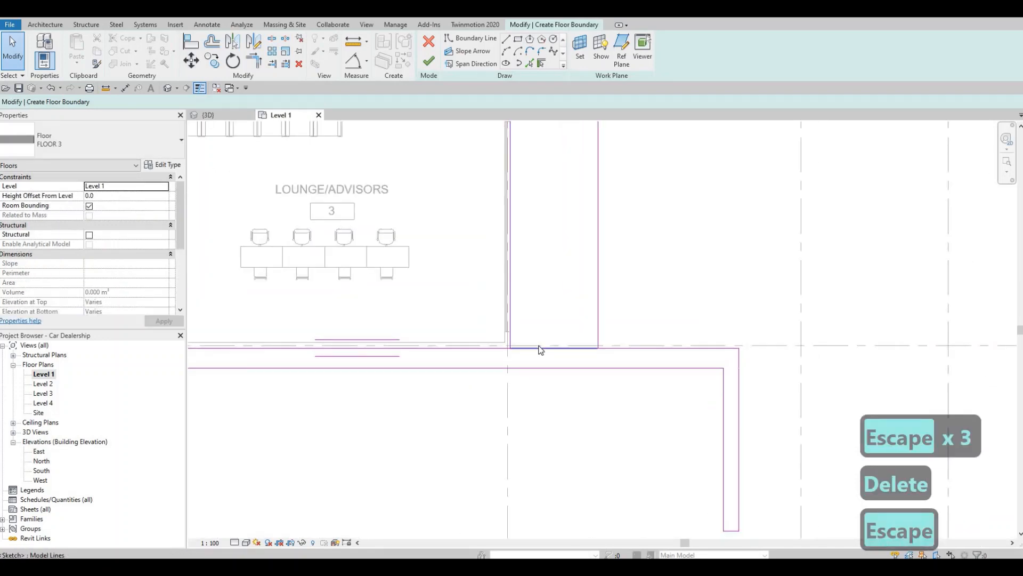
left_click(549, 348)
key("Delete")
key("Escape")
key("Escape")
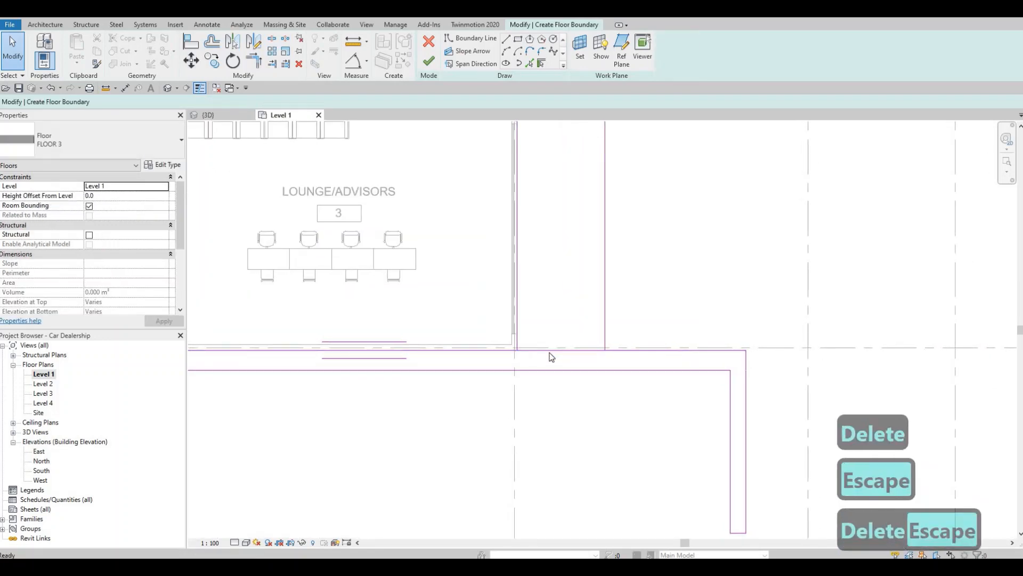
Split the strip's north edge at a point between the two sides of the lounge-side rectangle
key("s")
key("l")
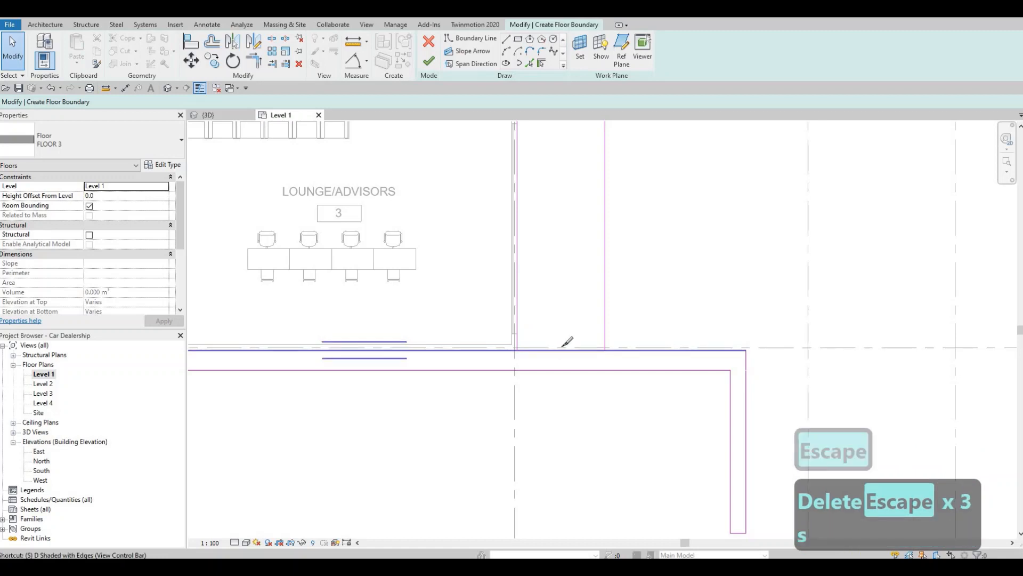
key("Escape")
key("Escape")
key("Escape")
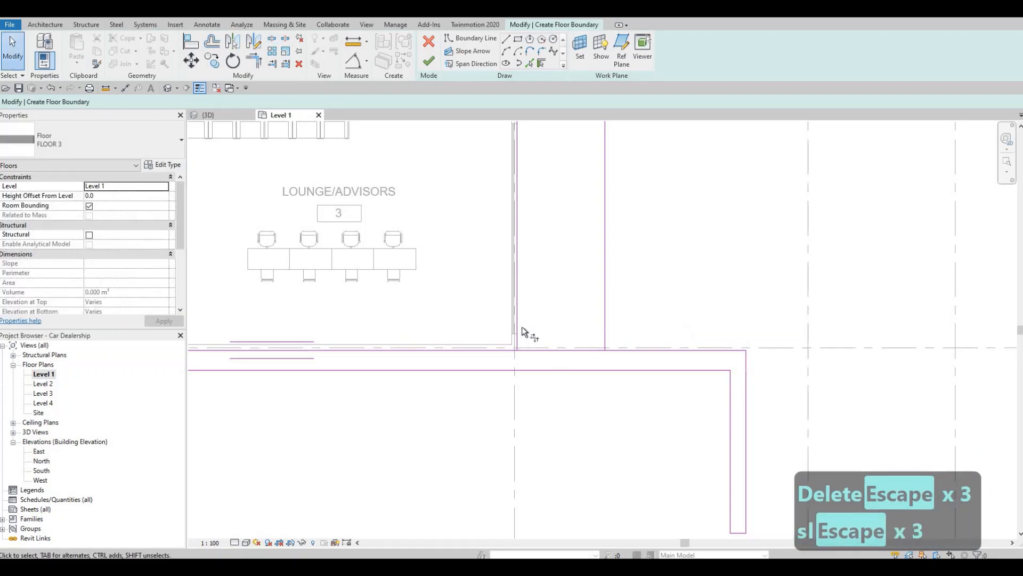
Trim both halves of the strip's split north edge to corners with the lounge-side rectangle's west and east edges
key("t")
key("r")
left_click(517, 320)
left_click(579, 343)
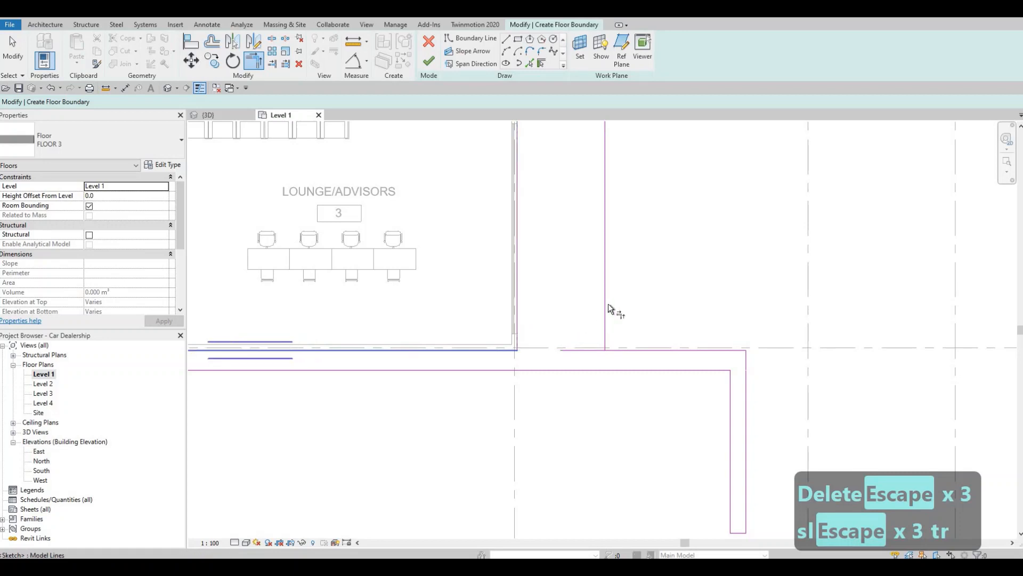
left_click(632, 350)
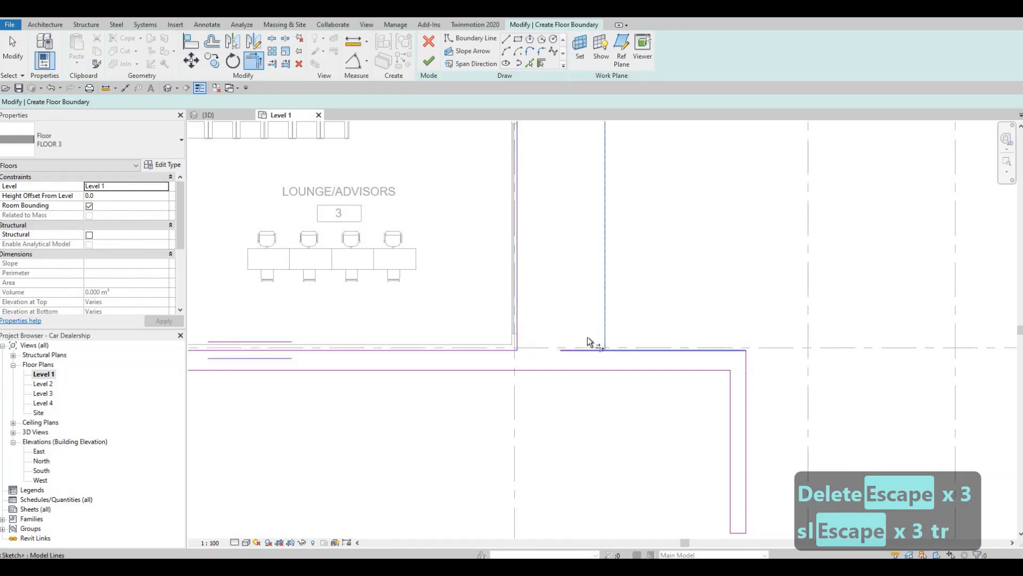
Move the lounge-side rectangle's north edge slightly south, clear of the garage door opening
scroll(516, 322, "down", 2)
middle_click_drag(570, 222, 545, 292)
middle_click_drag(647, 327, 561, 279)
middle_click_drag(581, 216, 543, 254)
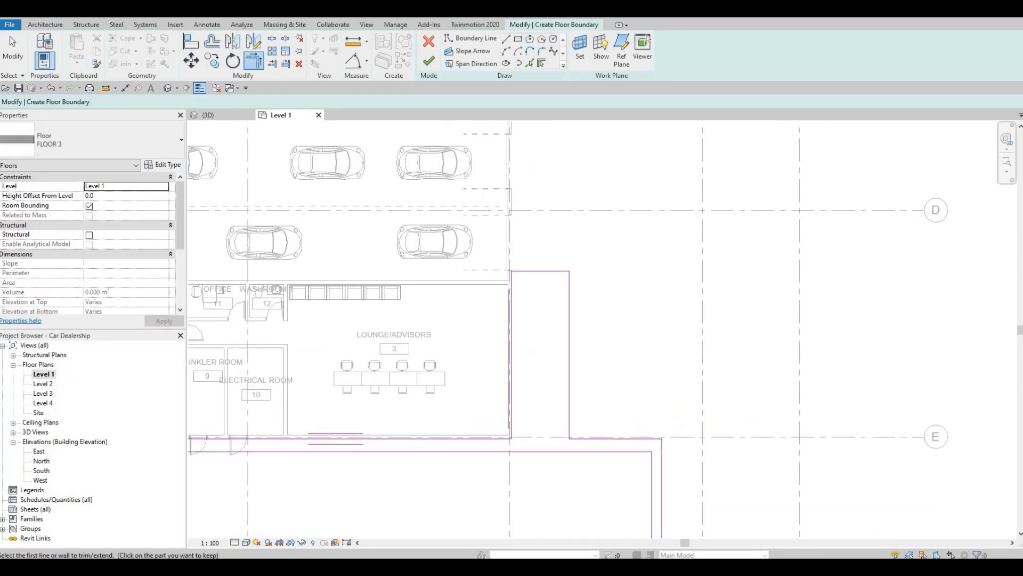
scroll(520, 297, "up", 2)
key("Escape")
left_click(527, 287)
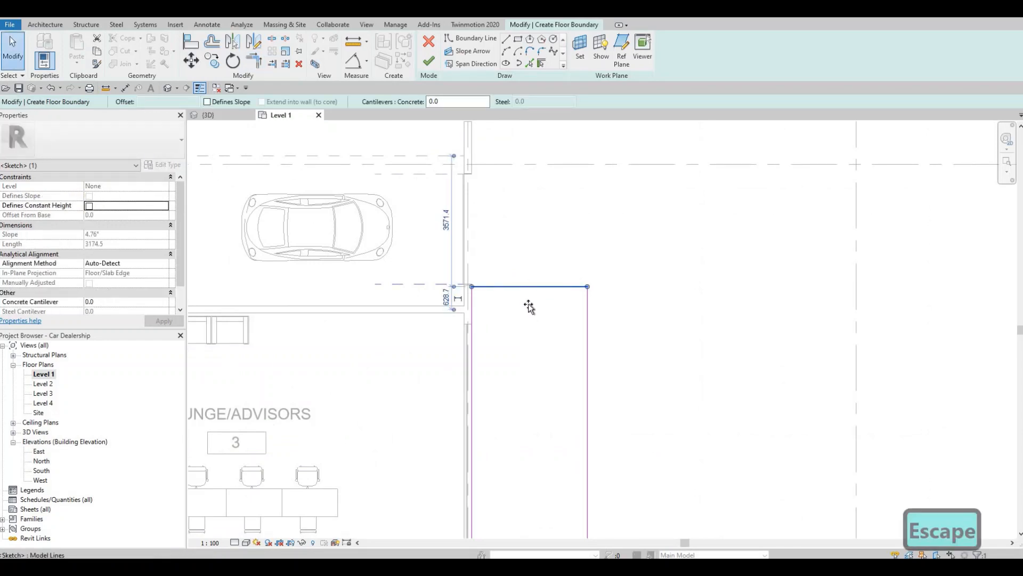
left_click_drag(529, 306, 526, 295)
key("Escape")
scroll(549, 307, "down", 2)
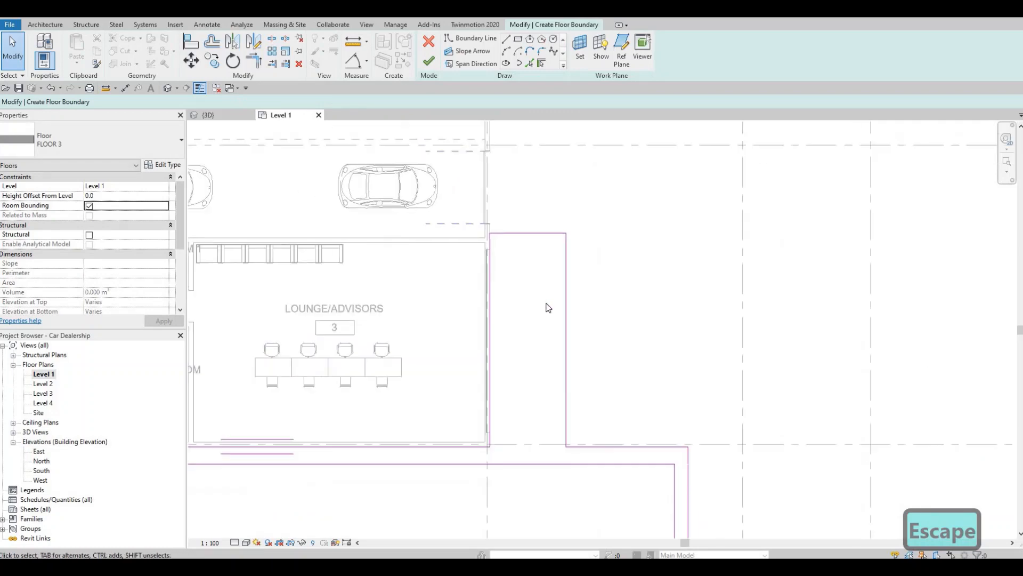
Fillet the strip's outer northeast corner with an arc of about 800 mm radius
scroll(549, 308, "down", 2)
key("Escape")
scroll(471, 337, "down", 1)
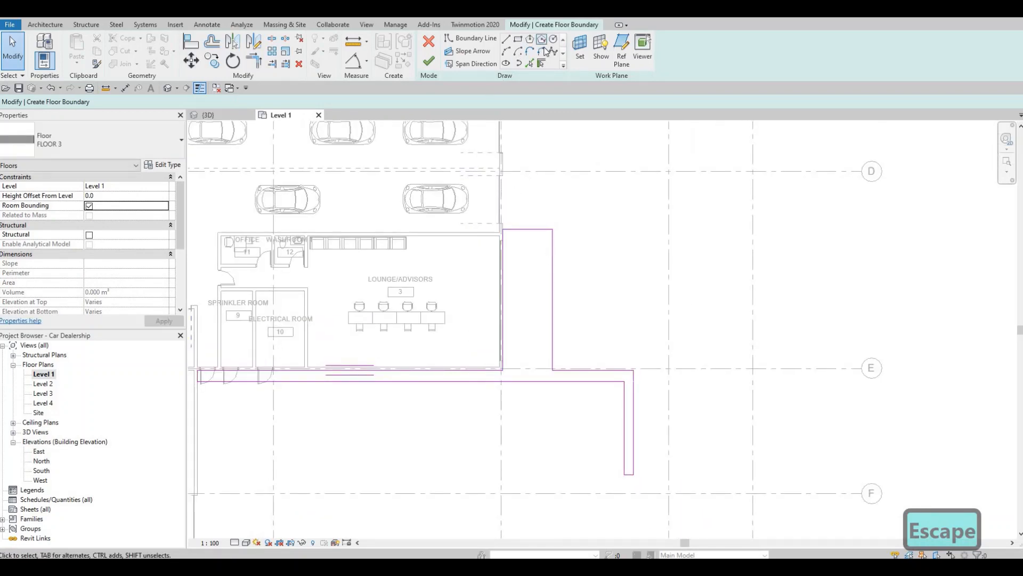
left_click(543, 51)
scroll(679, 406, "up", 2)
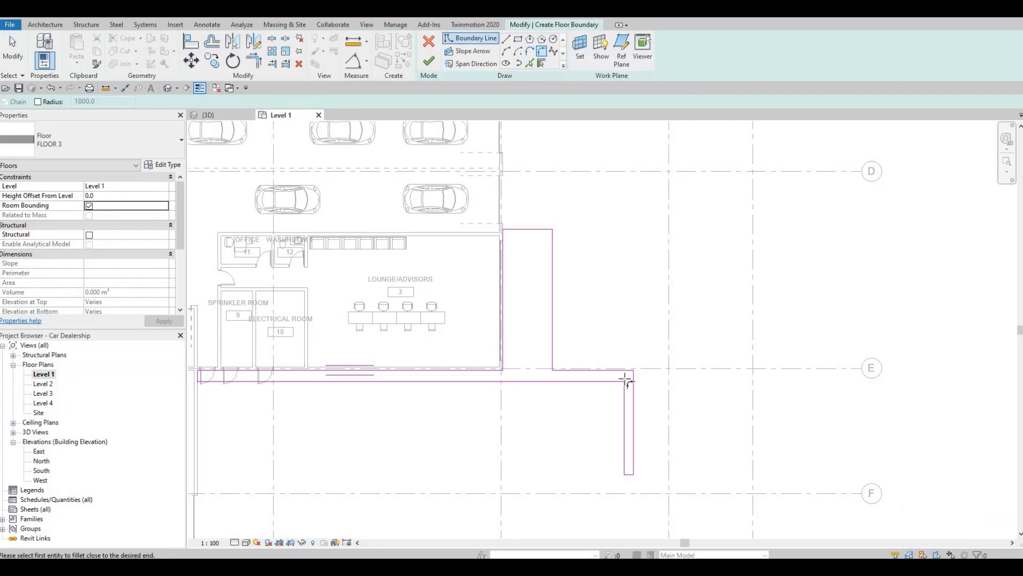
scroll(625, 381, "up", 2)
left_click(580, 337)
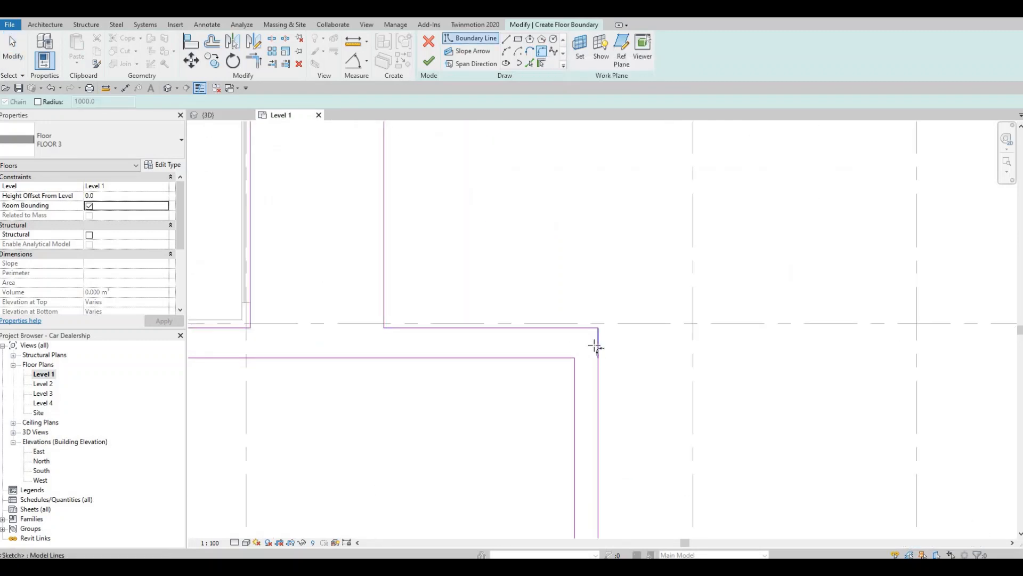
left_click(594, 345)
left_click(590, 336)
scroll(557, 427, "down", 2)
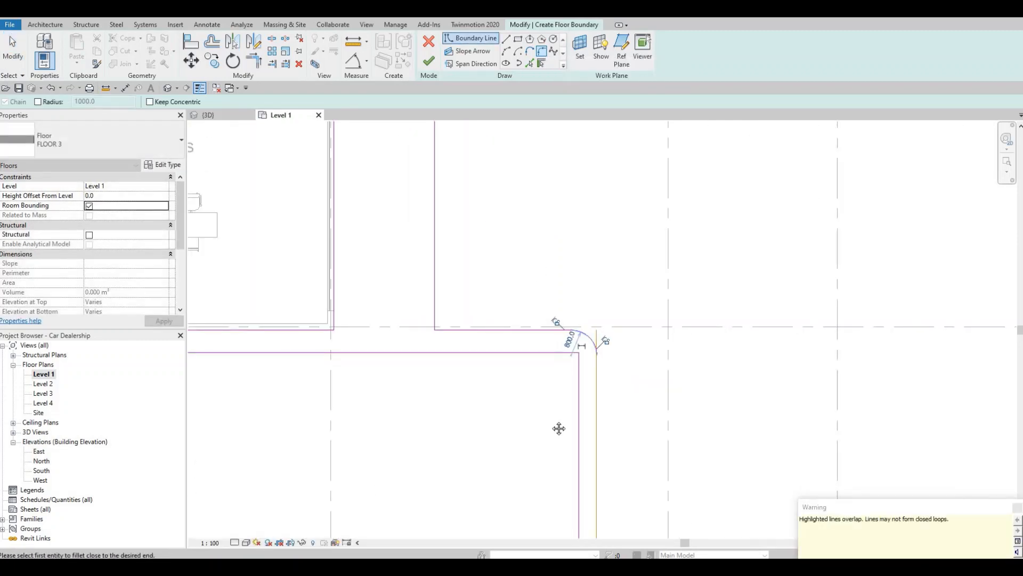
Fillet the northeast corner of the lounge-side extension with an arc slightly larger than the strip's corner arc
middle_click_drag(457, 263, 474, 428)
left_click(432, 249)
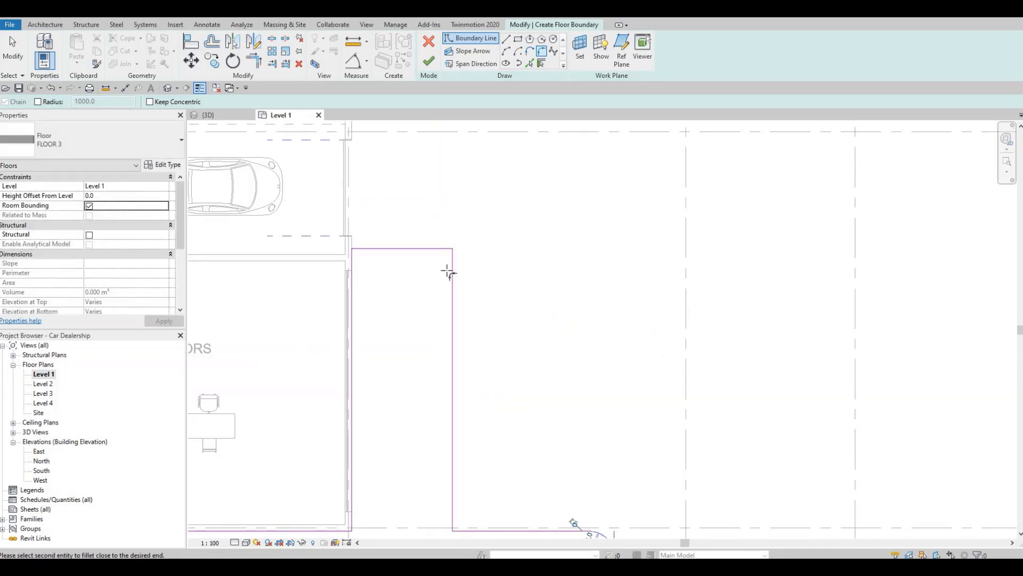
left_click(452, 271)
left_click(441, 261)
key("Escape")
middle_click_drag(533, 280, 518, 245)
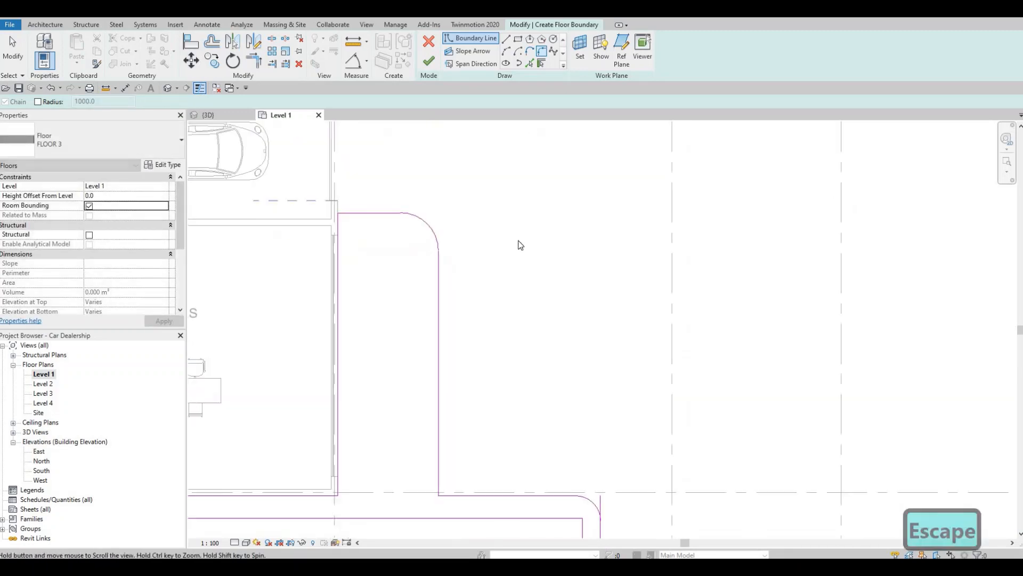
Delete the leftover short straight edge, 800 mm long, beside the arc at the strip's outer corner
middle_click_drag(601, 488, 509, 233)
key("Escape")
key("Escape")
scroll(510, 274, "up", 2)
left_click(506, 233)
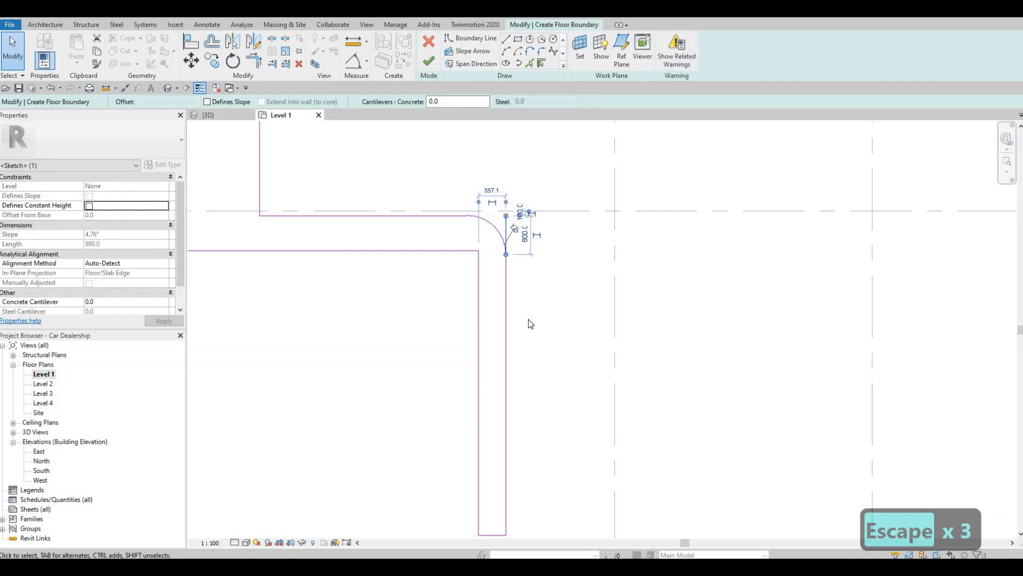
key("Delete")
scroll(523, 363, "down", 3)
middle_click_drag(525, 382, 525, 363)
key("Escape")
key("Escape")
Fillet the southeast corner of the narrow arm's end with a radius of about 300 mm
scroll(520, 368, "down", 2)
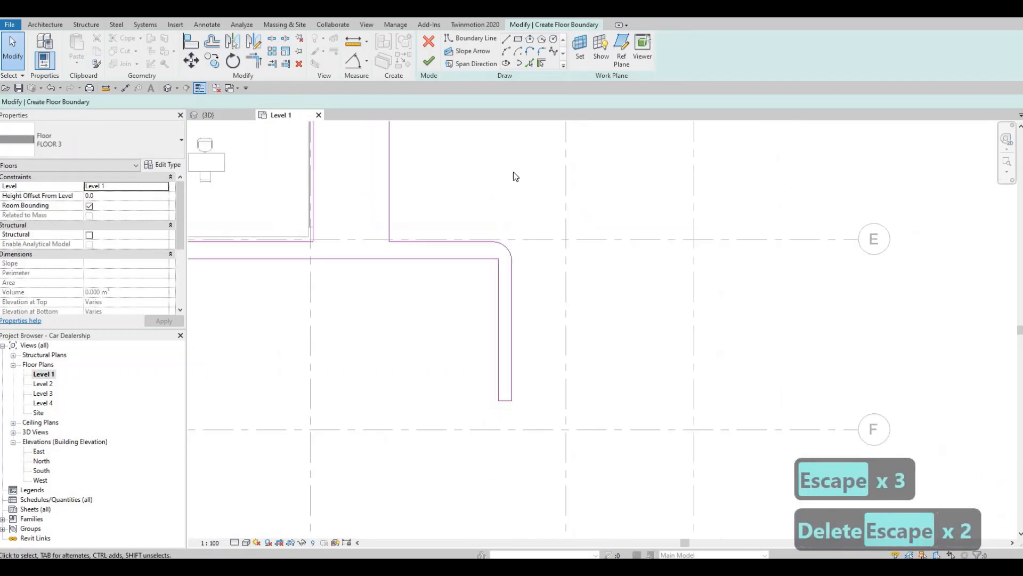
left_click(542, 51)
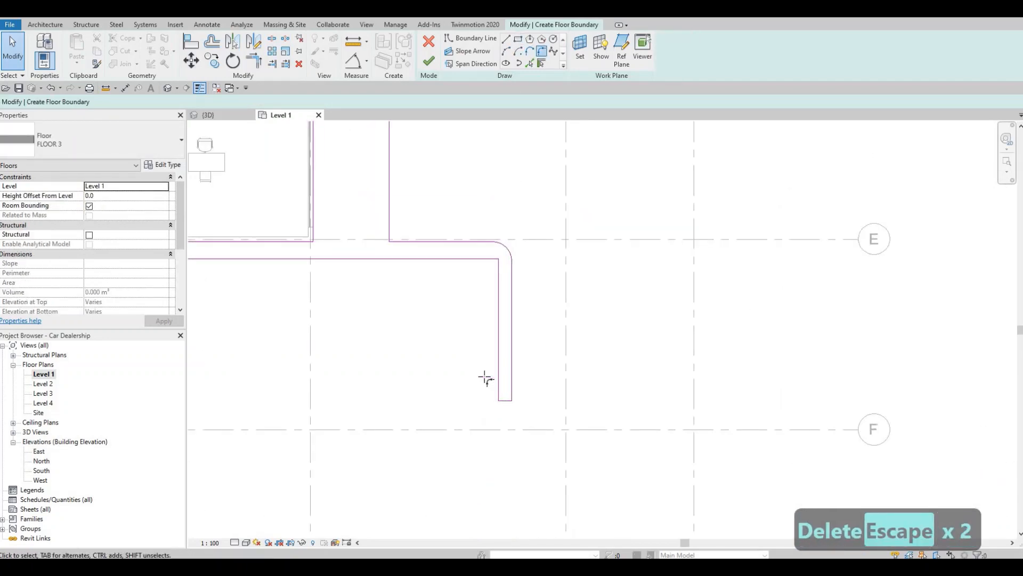
scroll(501, 393, "up", 5)
left_click(479, 366)
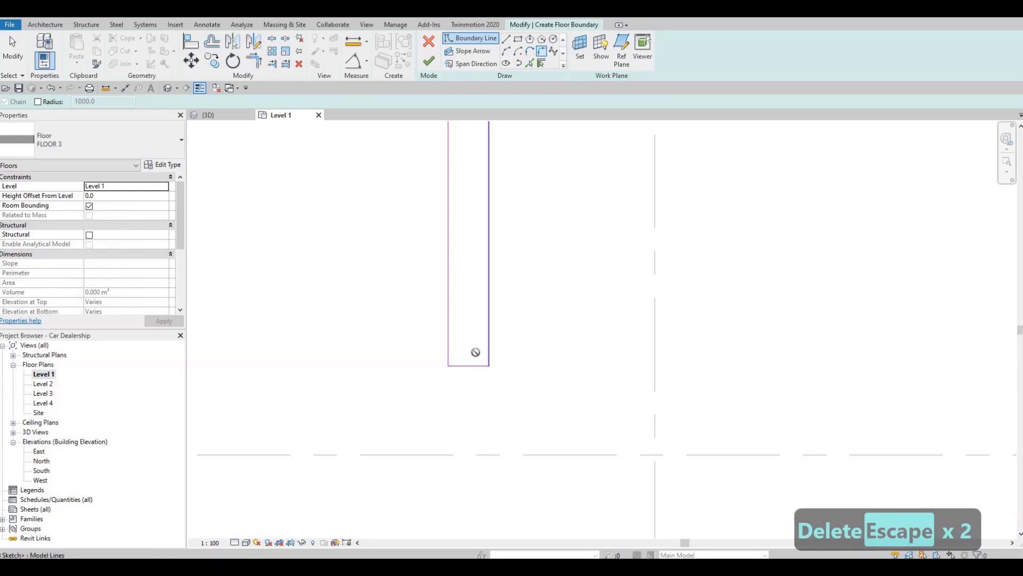
left_click(482, 351)
left_click(454, 367)
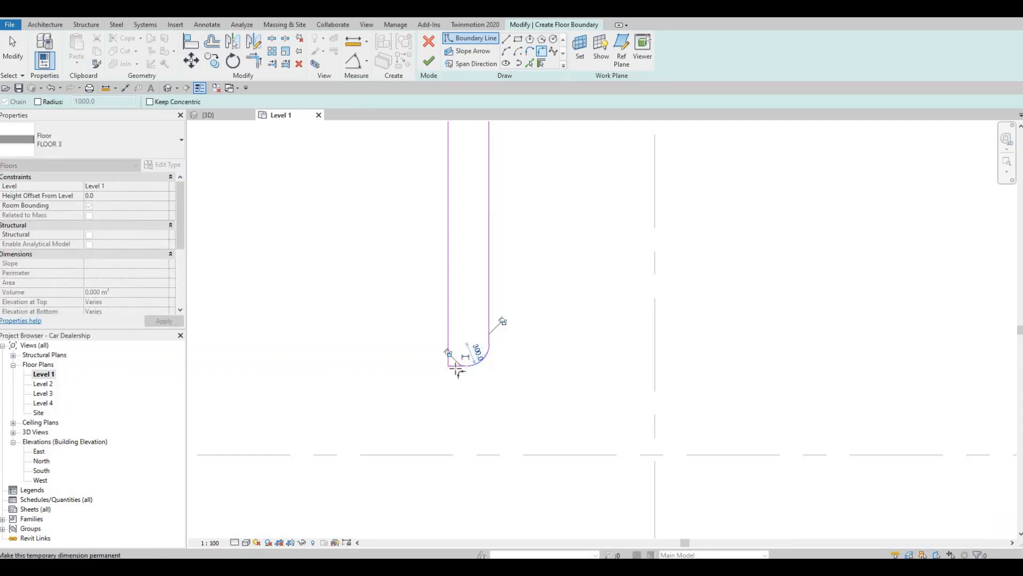
left_click(450, 364)
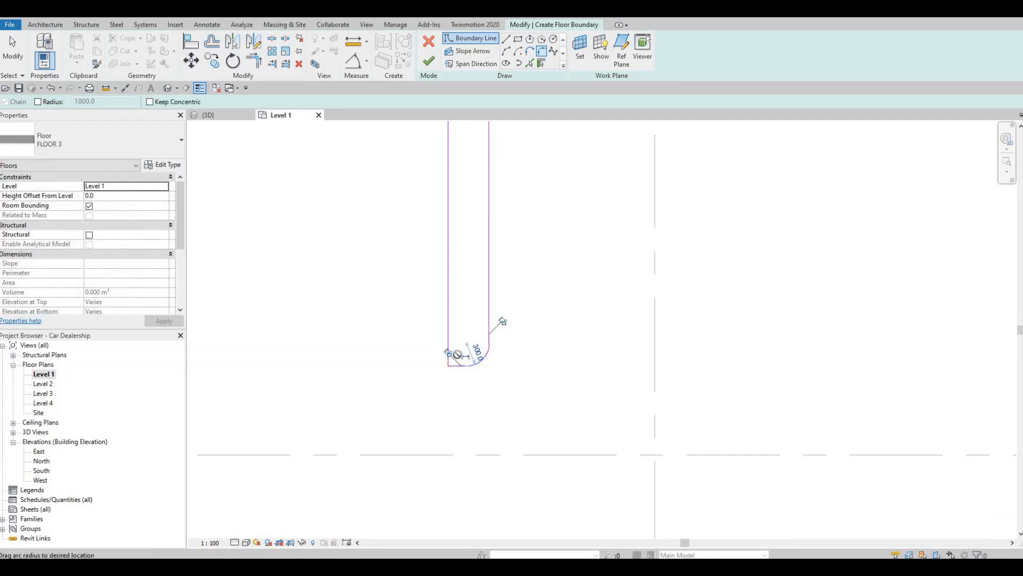
scroll(459, 354, "up", 3)
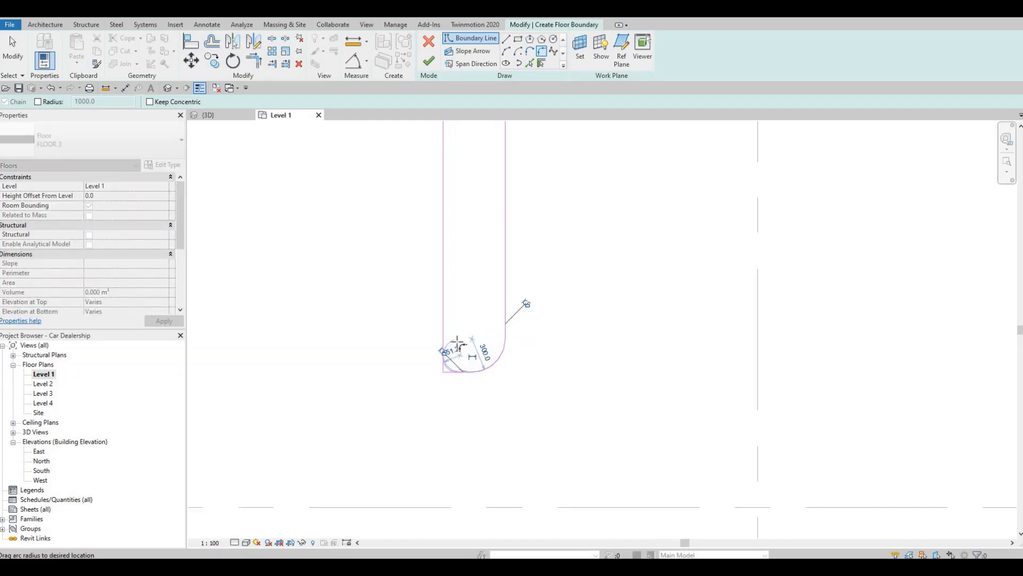
key("Escape")
scroll(464, 350, "down", 3)
scroll(487, 342, "down", 2)
key("Escape")
key("Escape")
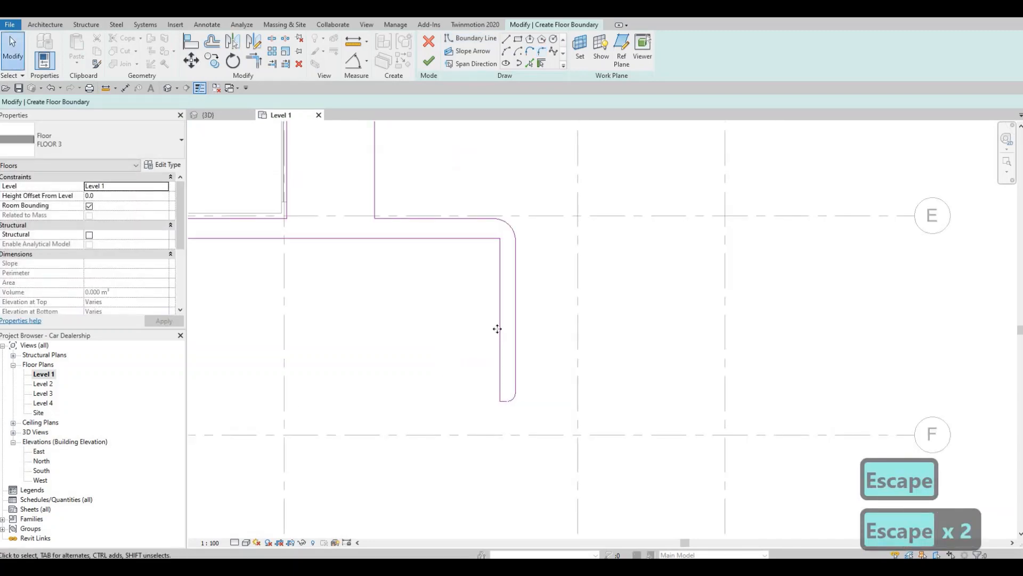
Nudge the narrow arm's inner edge west to widen the arm to about 957 mm
left_click(499, 330)
key("Left")
key("Left")
key("Left")
key("Left")
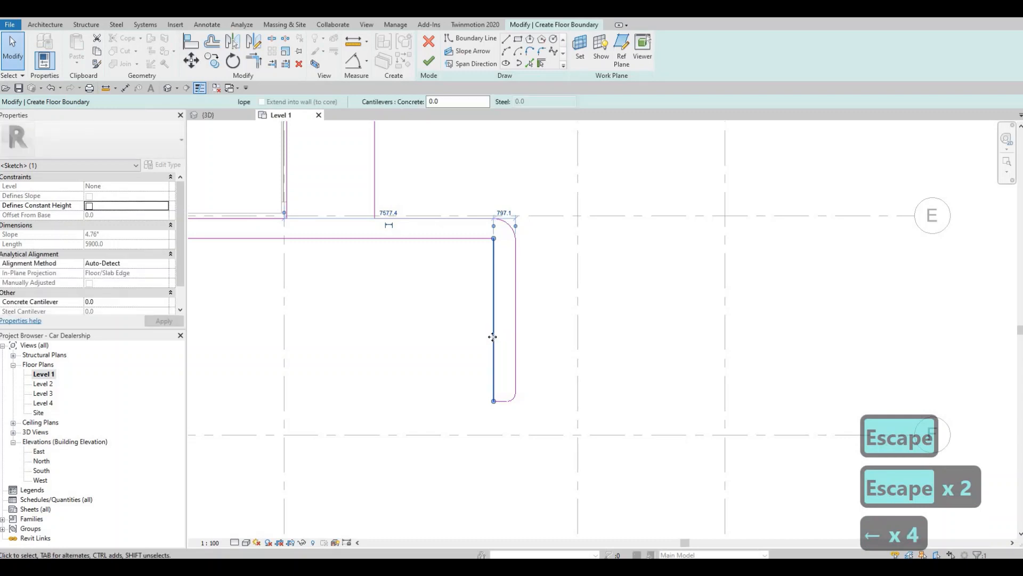
key("Left")
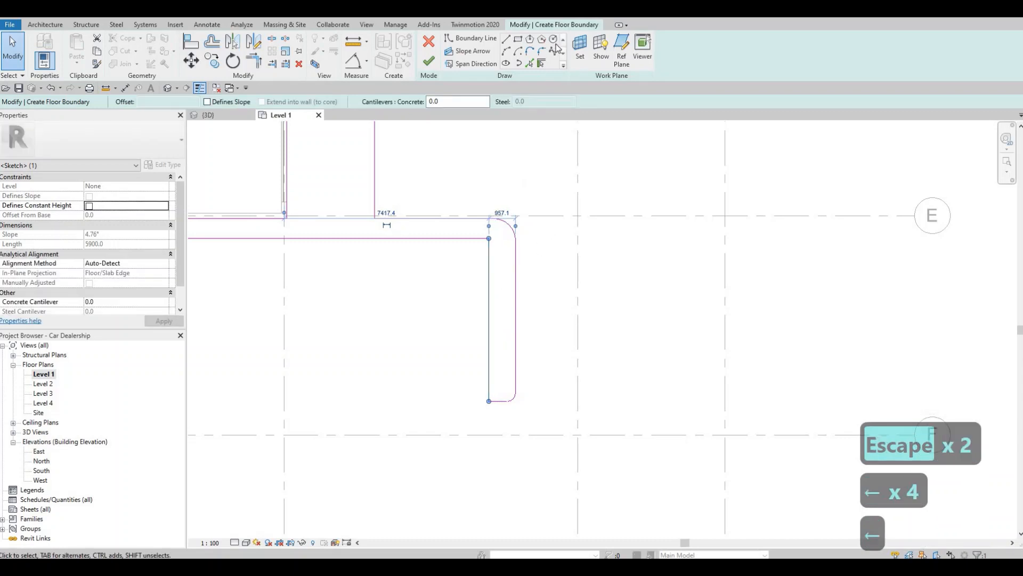
key("Escape")
key("Escape")
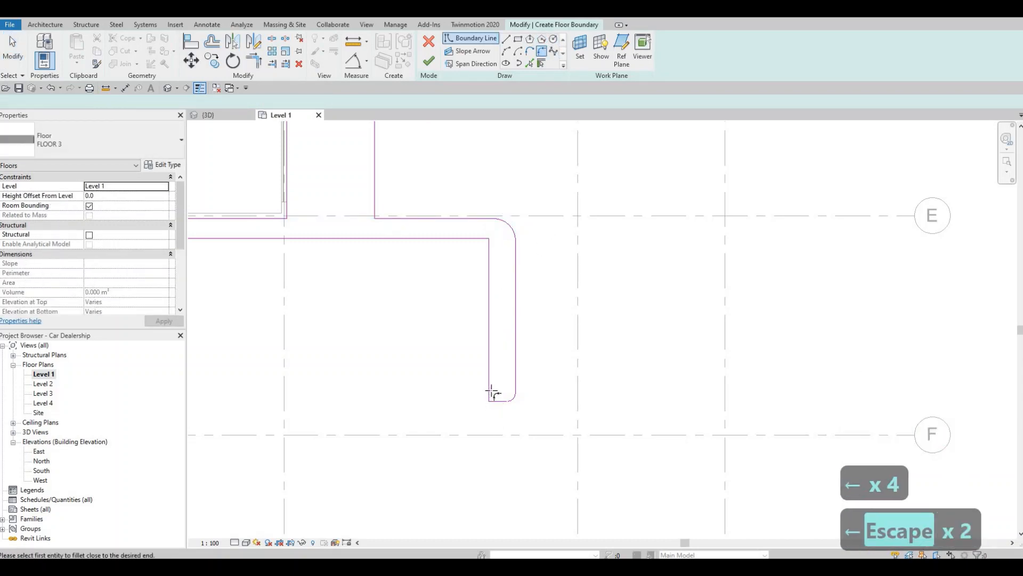
Fillet the southwest corner of the narrow arm's end with a radius of about 300 mm
scroll(496, 401, "up", 2)
left_click(498, 395)
scroll(489, 379, "up", 2)
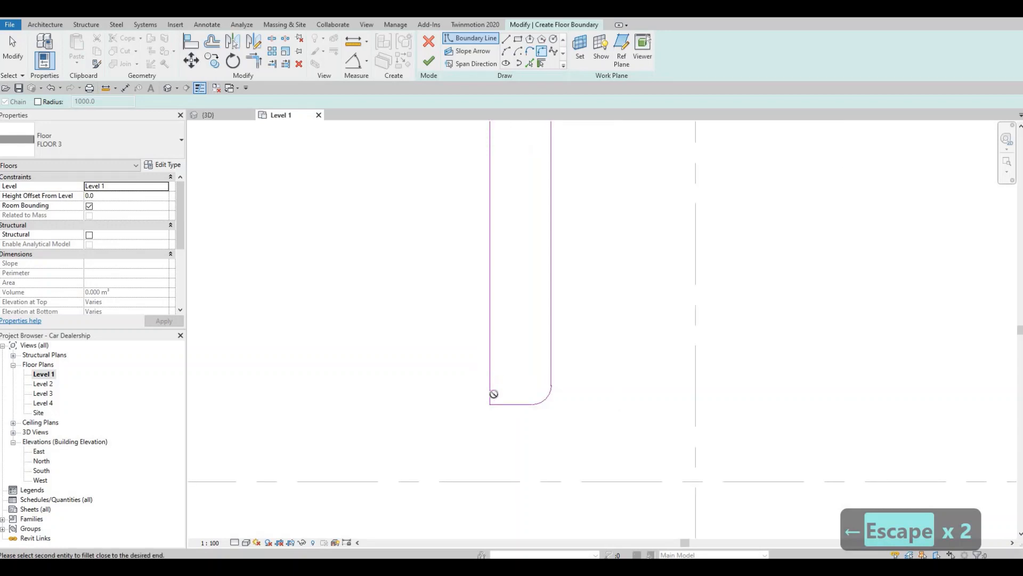
left_click(491, 386)
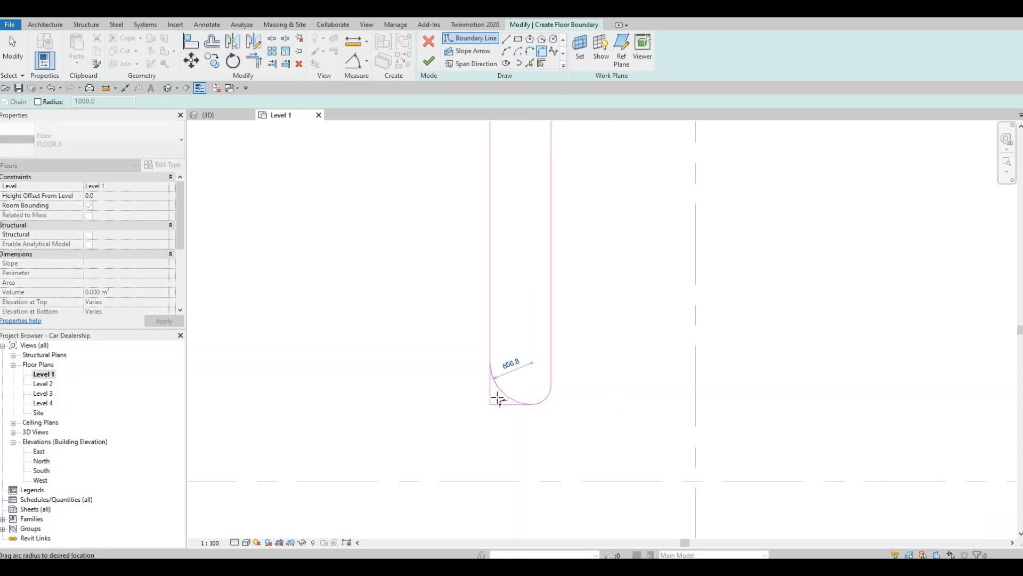
scroll(496, 401, "up", 2)
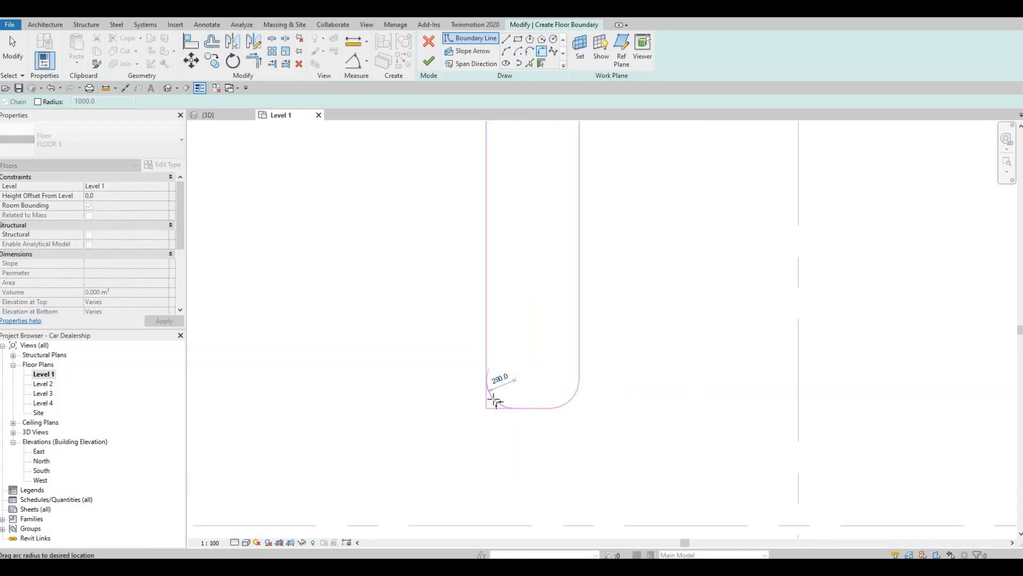
left_click(470, 224)
Examine the boundary from the arm's inner corner out to the open area south of the strip
scroll(471, 357, "down", 3)
middle_click_drag(457, 120, 497, 278)
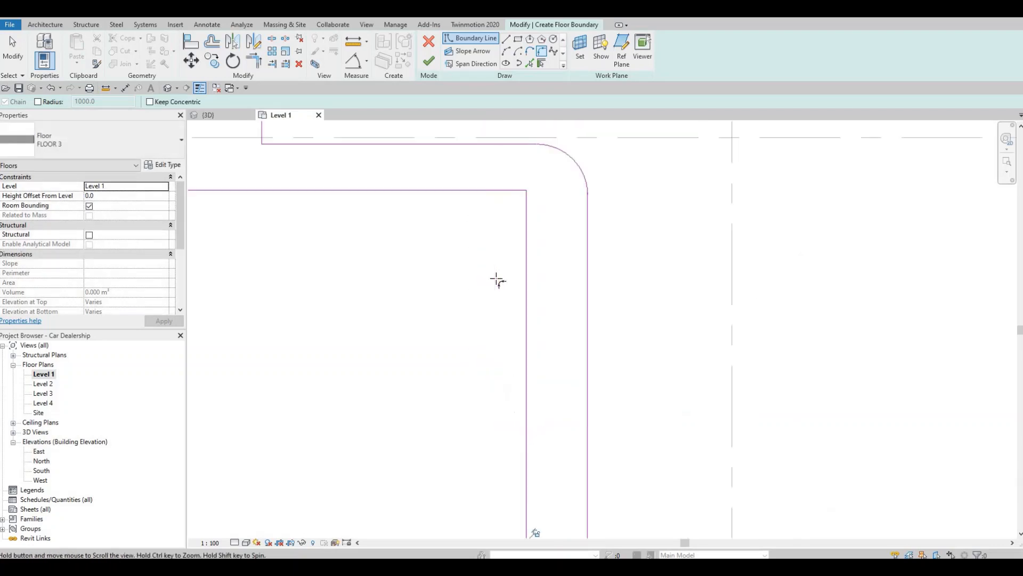
scroll(491, 235, "down", 2)
middle_click_drag(485, 213, 499, 298)
scroll(496, 297, "up", 1)
scroll(549, 315, "down", 6)
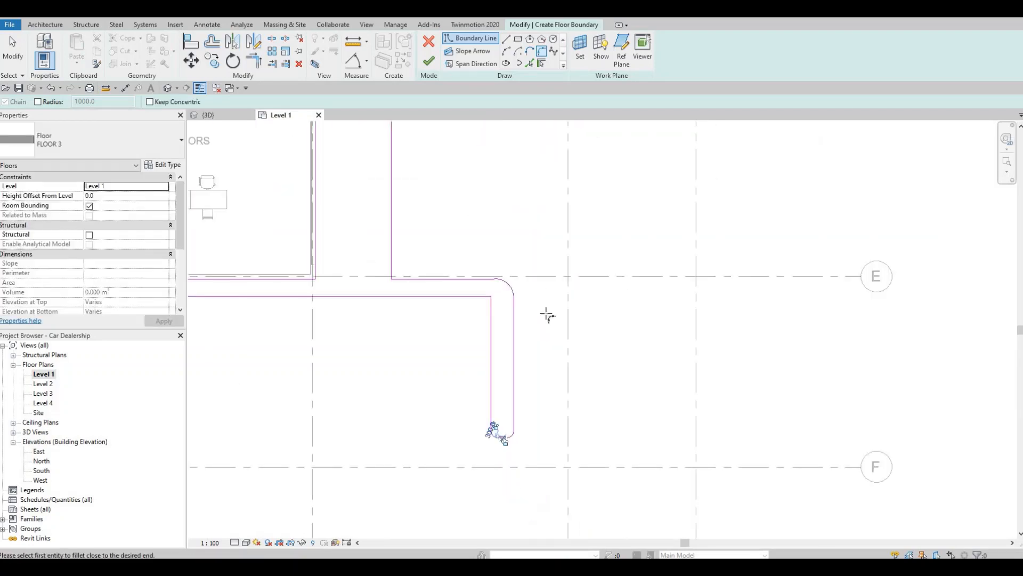
middle_click_drag(410, 319, 439, 274)
scroll(418, 320, "down", 1)
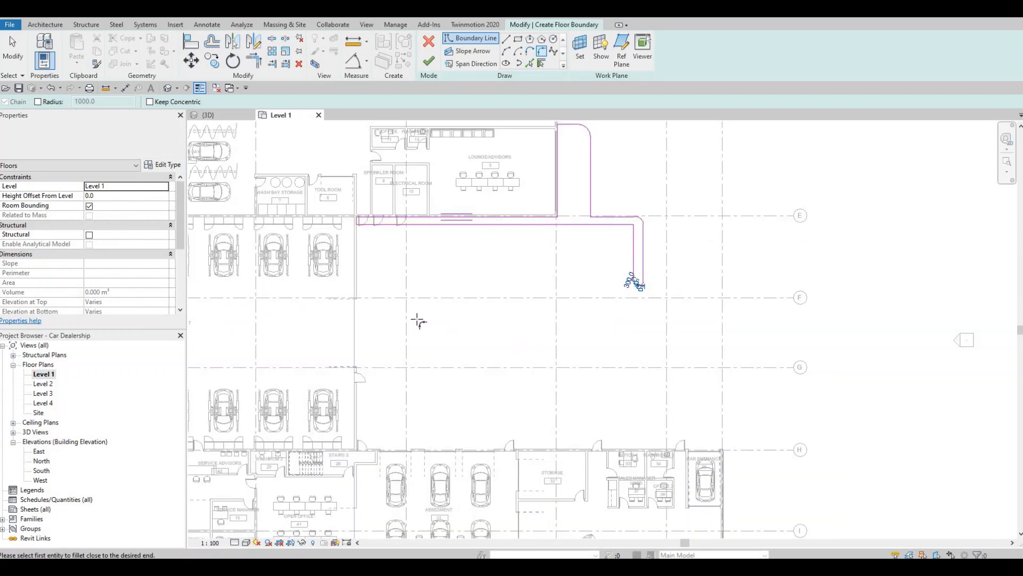
Stop filleting and try to finish the floor boundary sketch containing the narrow arm
middle_click_drag(403, 236, 409, 244)
key("Escape")
scroll(414, 237, "up", 1)
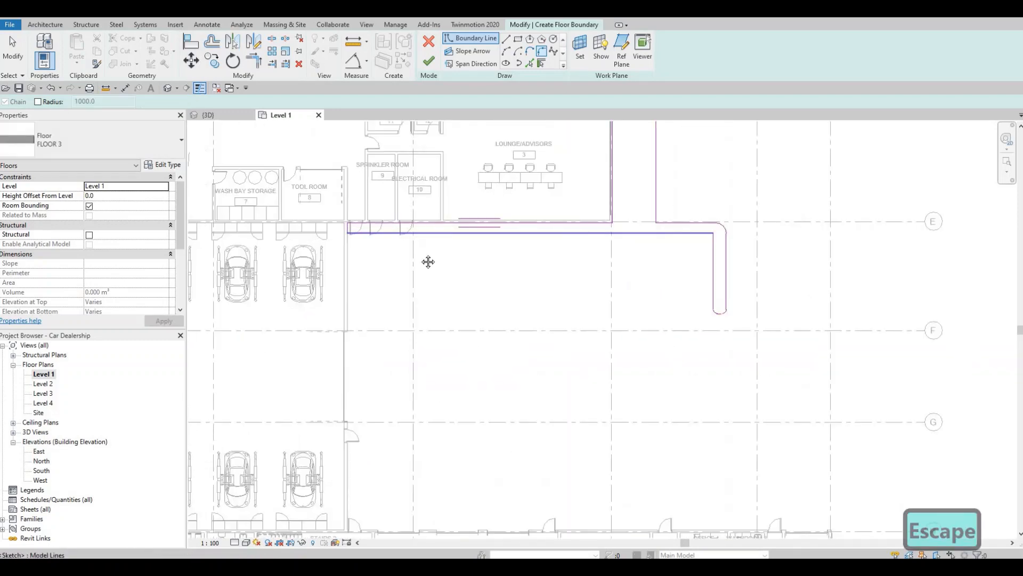
middle_click_drag(527, 286, 524, 331)
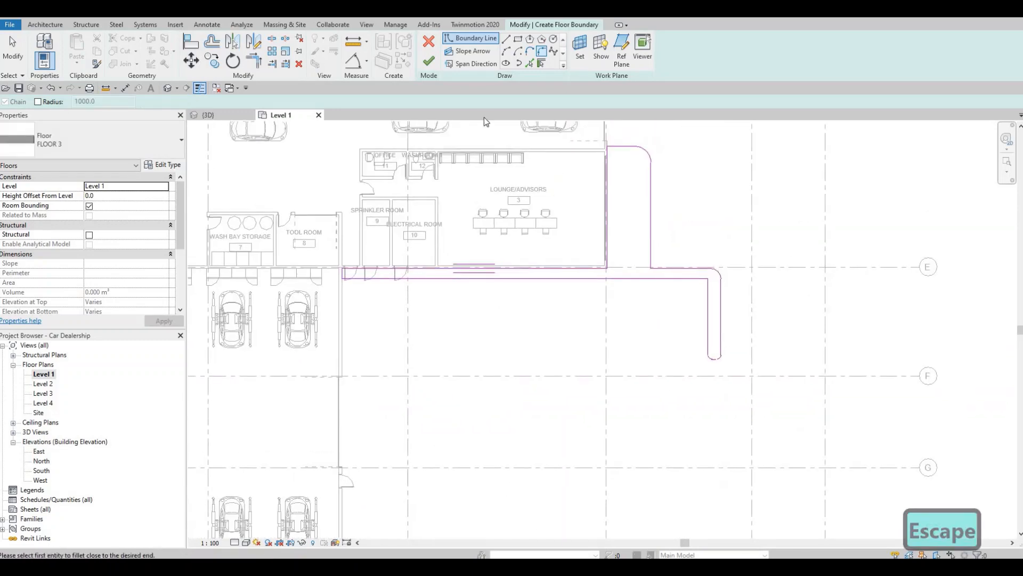
left_click(430, 63)
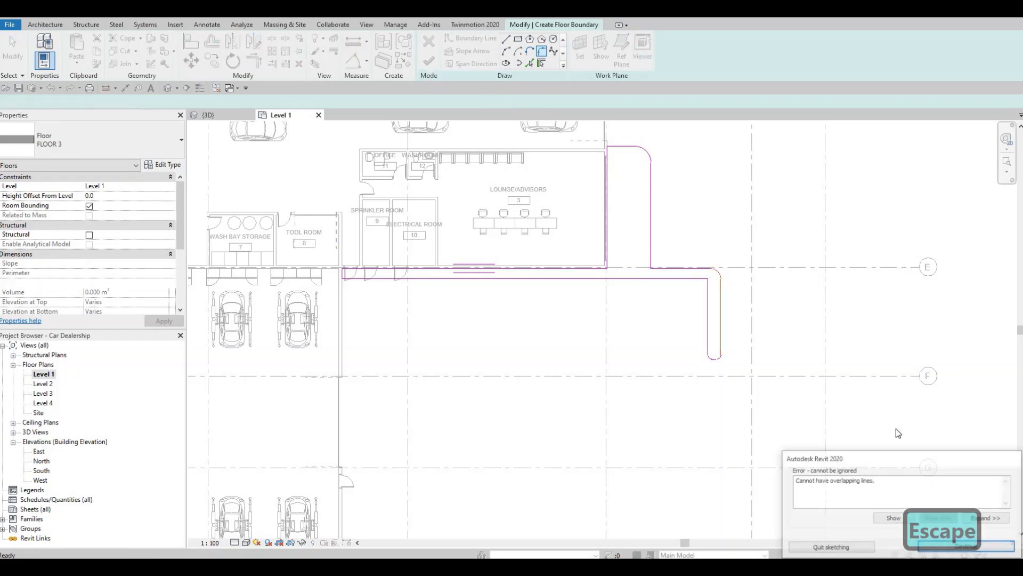
Try deleting the narrow arm's east edge, and undo the deletion
scroll(713, 316, "up", 3)
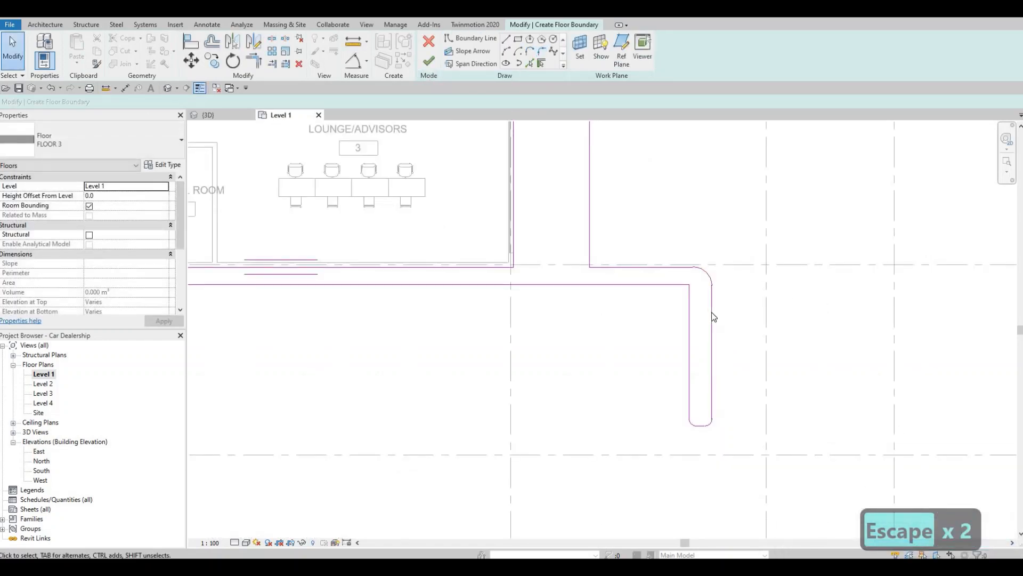
left_click(714, 329)
key("Delete")
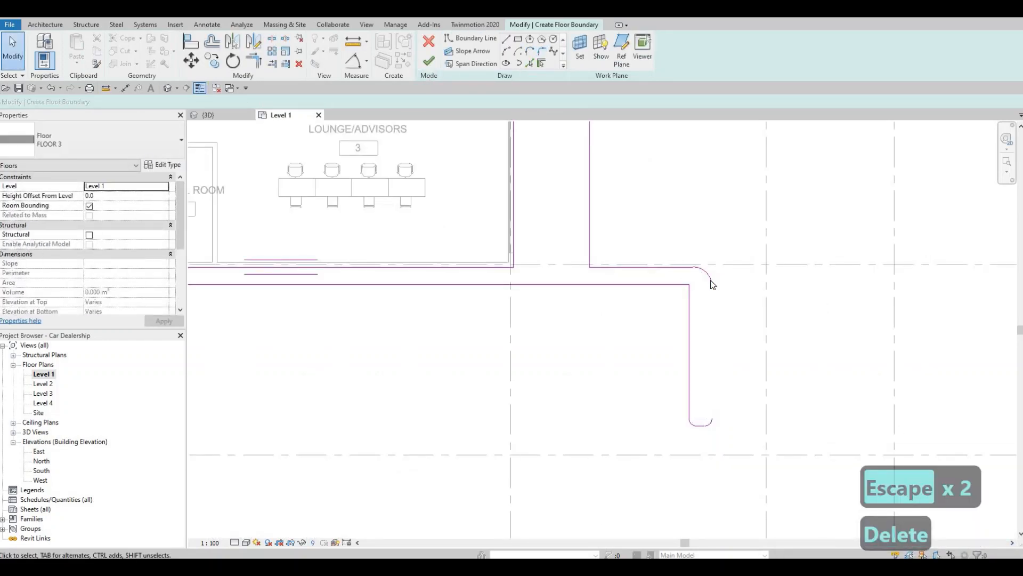
key("ctrl+z")
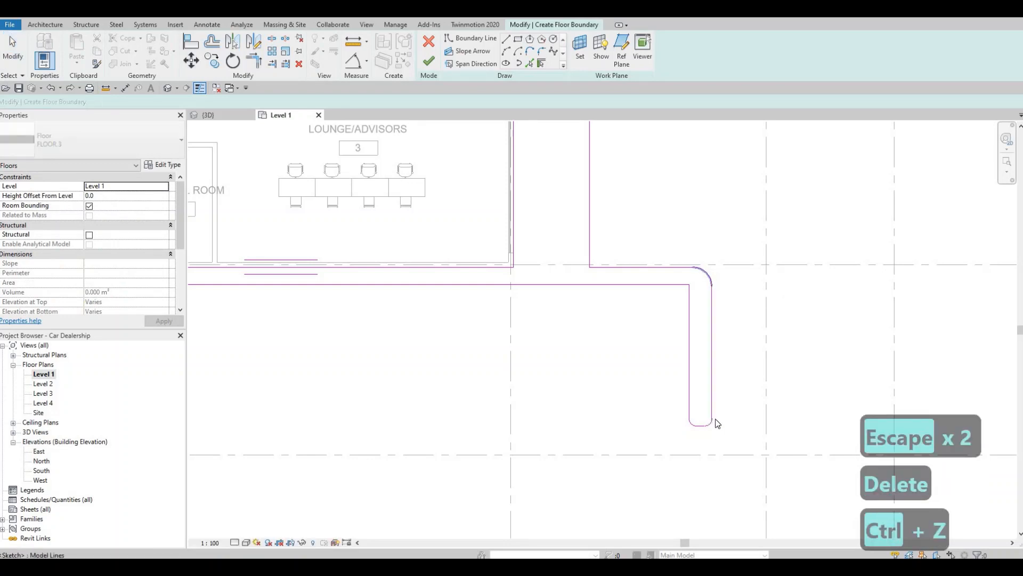
Examine the narrow arm's rounded end and outer corner to locate the overlapping boundary lines
key("Escape")
scroll(696, 405, "up", 4)
scroll(711, 405, "up", 2)
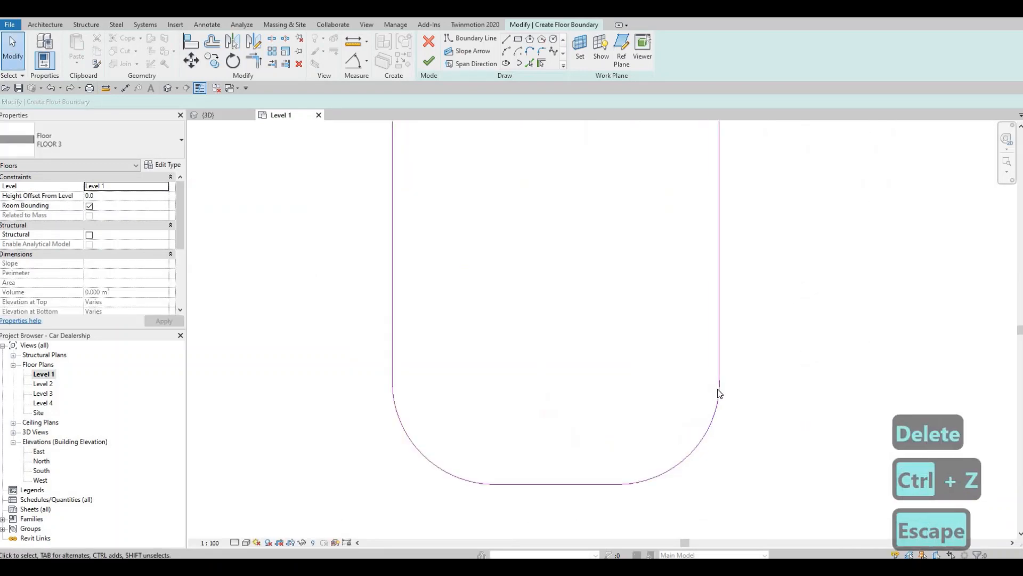
scroll(720, 393, "up", 3)
key("Escape")
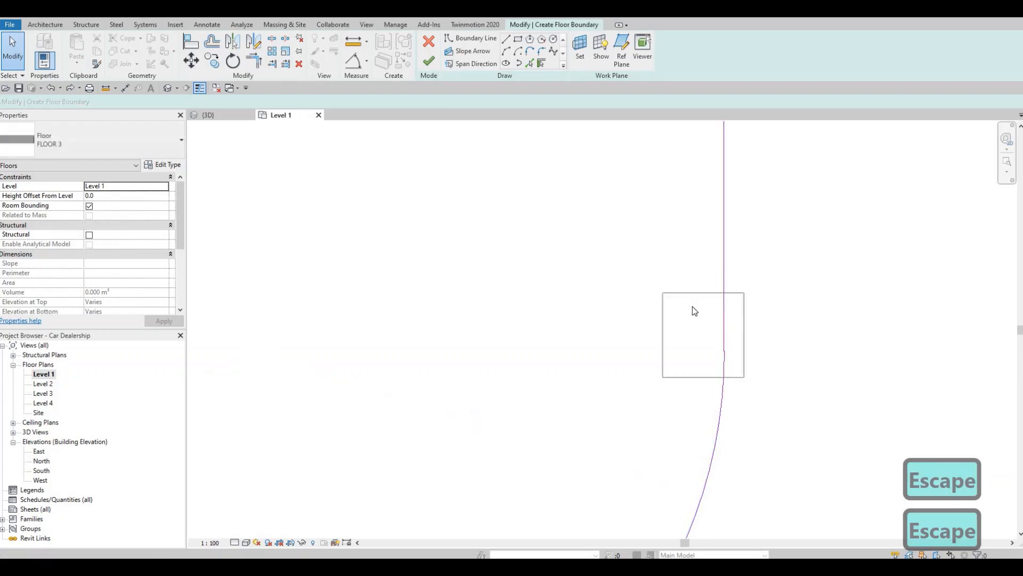
scroll(677, 288, "down", 5)
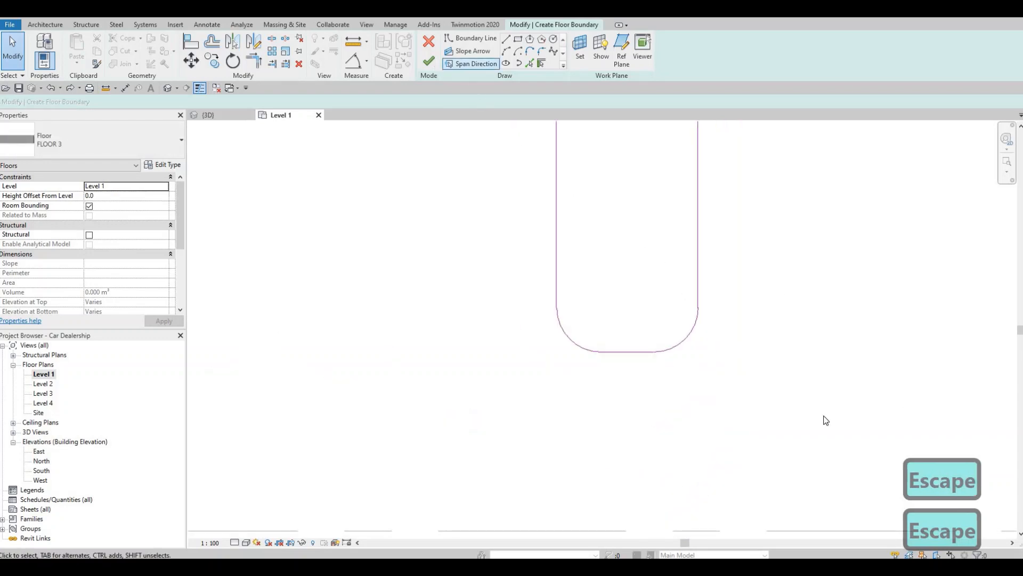
left_click(888, 517)
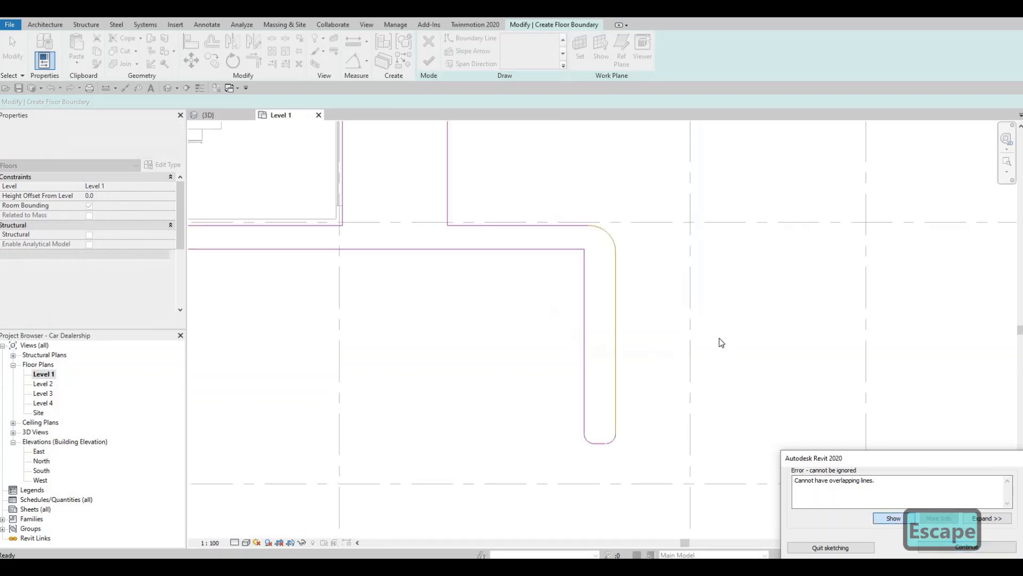
scroll(533, 144, "up", 3)
scroll(551, 377, "up", 5)
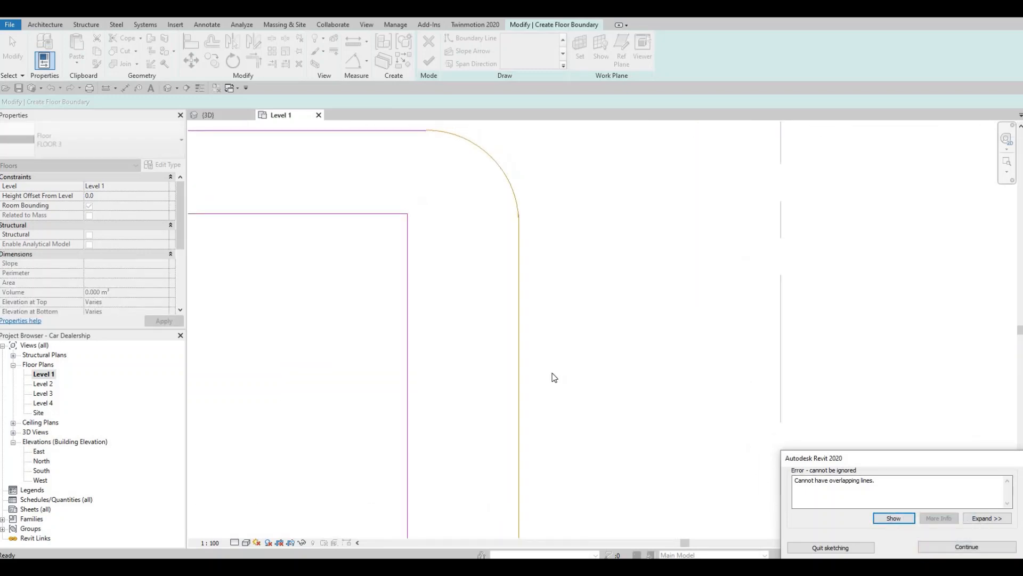
scroll(544, 280, "down", 5)
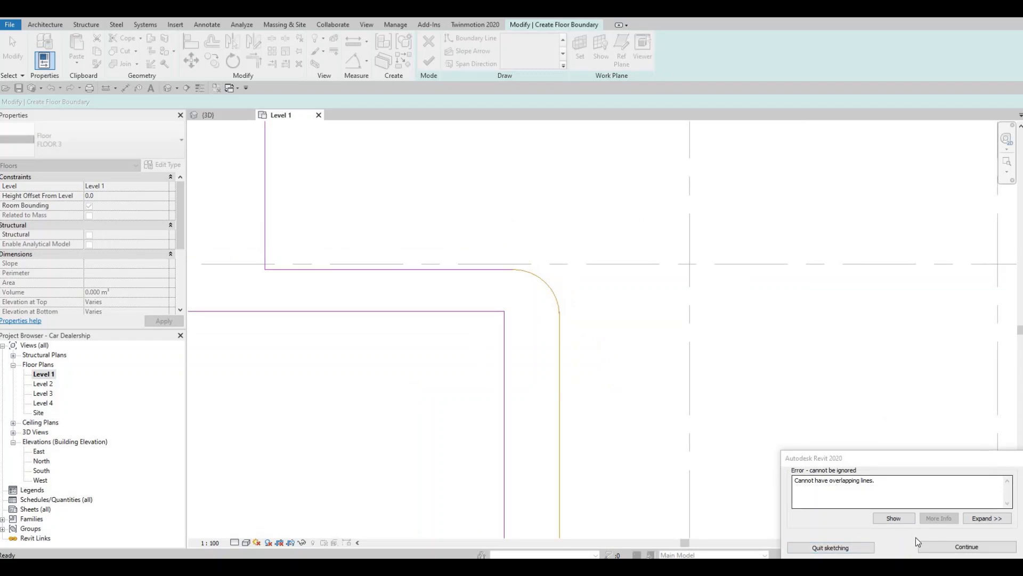
left_click(966, 547)
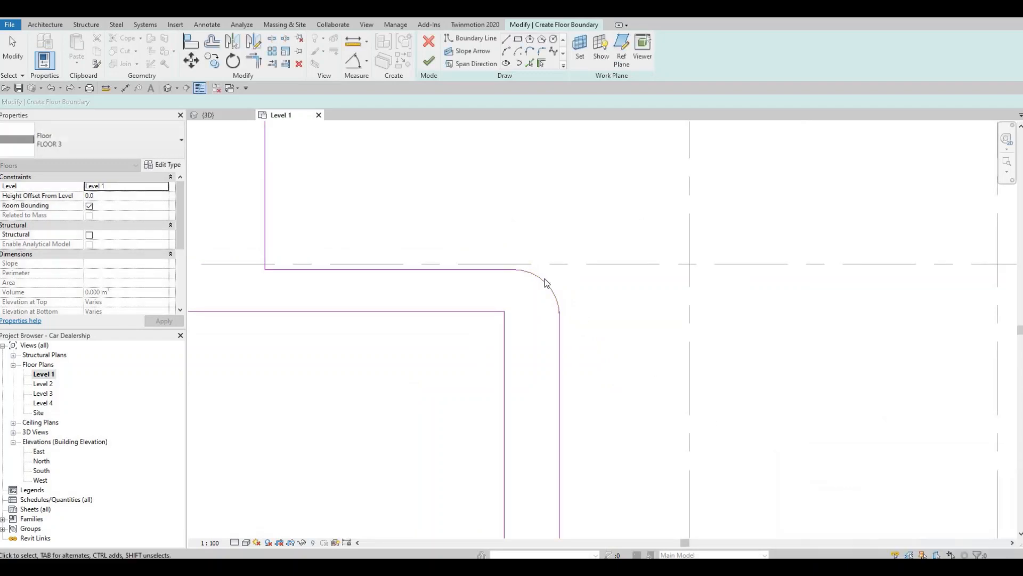
Trim the narrow arm's east edge and the outer corner arc to each other, removing their overlap
scroll(549, 279, "up", 2)
key("Escape")
key("Escape")
left_click_drag(485, 245, 579, 344)
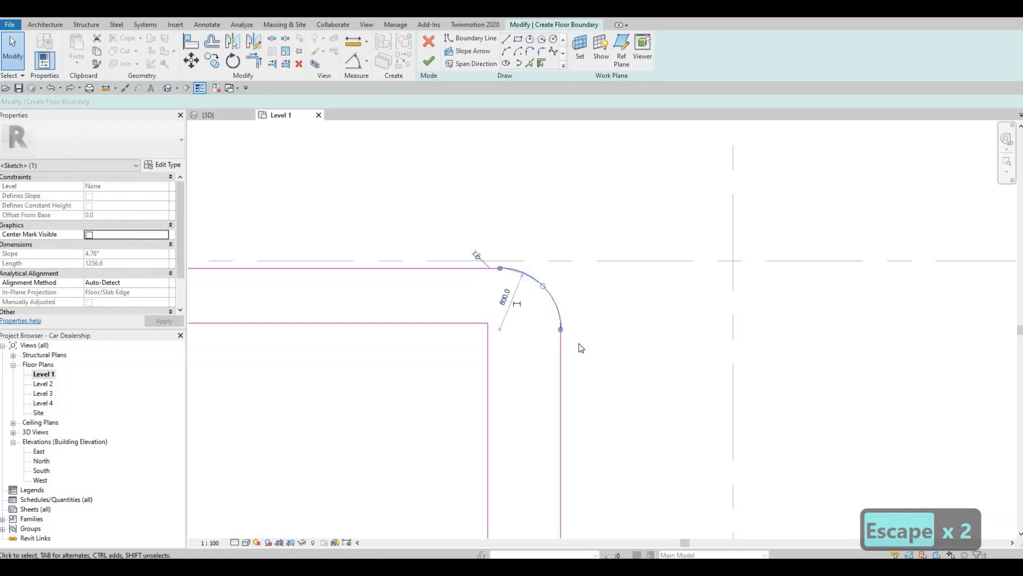
scroll(574, 343, "up", 4)
key("Escape")
key("Escape")
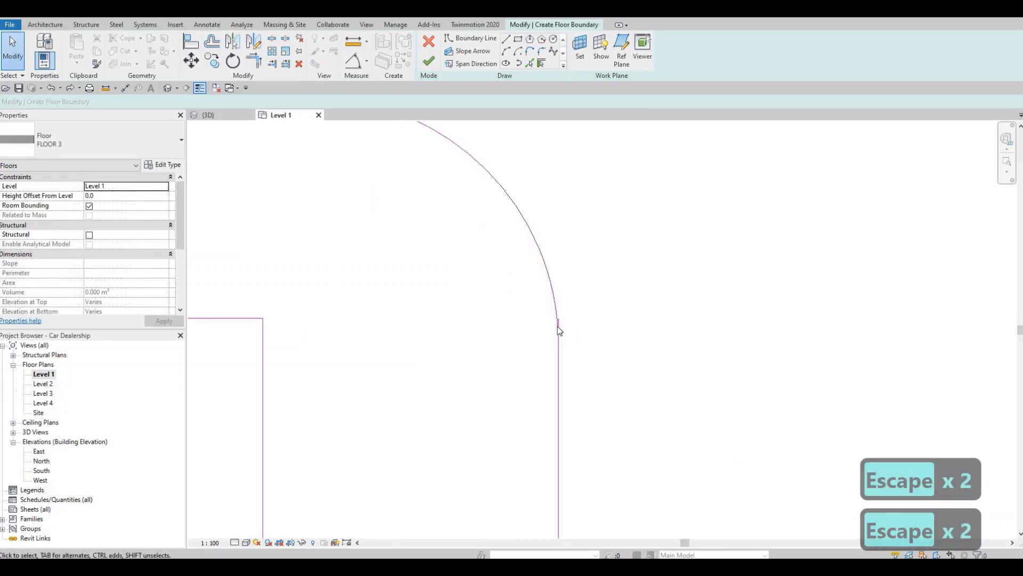
scroll(557, 325, "up", 1)
key("t")
key("r")
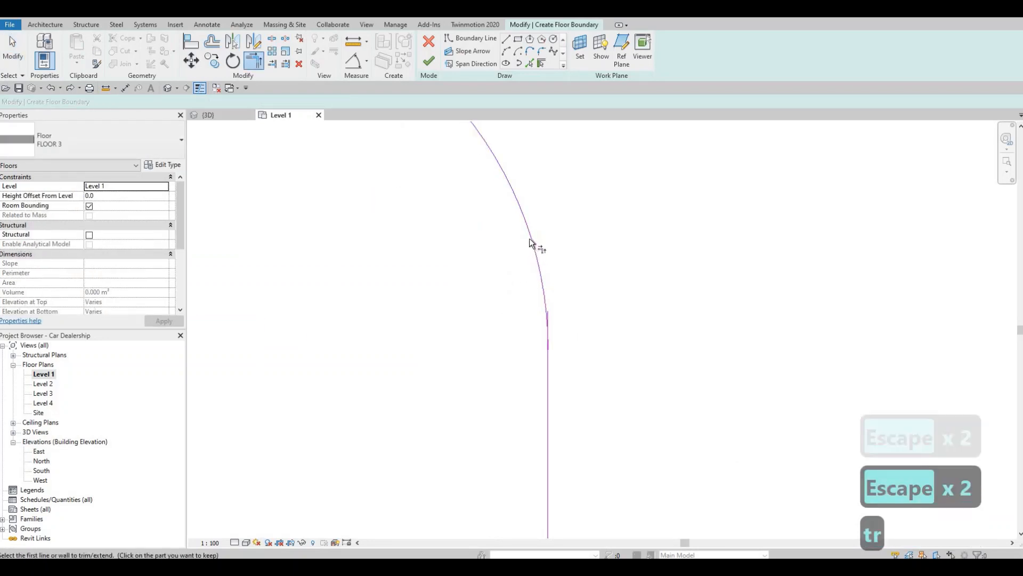
left_click(530, 238)
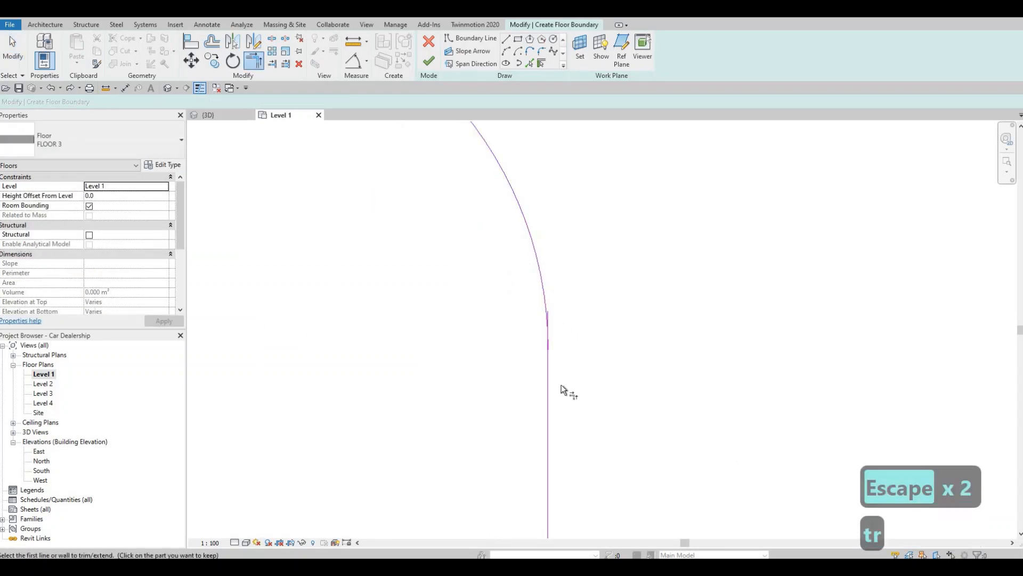
left_click(549, 314)
scroll(549, 319, "down", 3)
key("Escape")
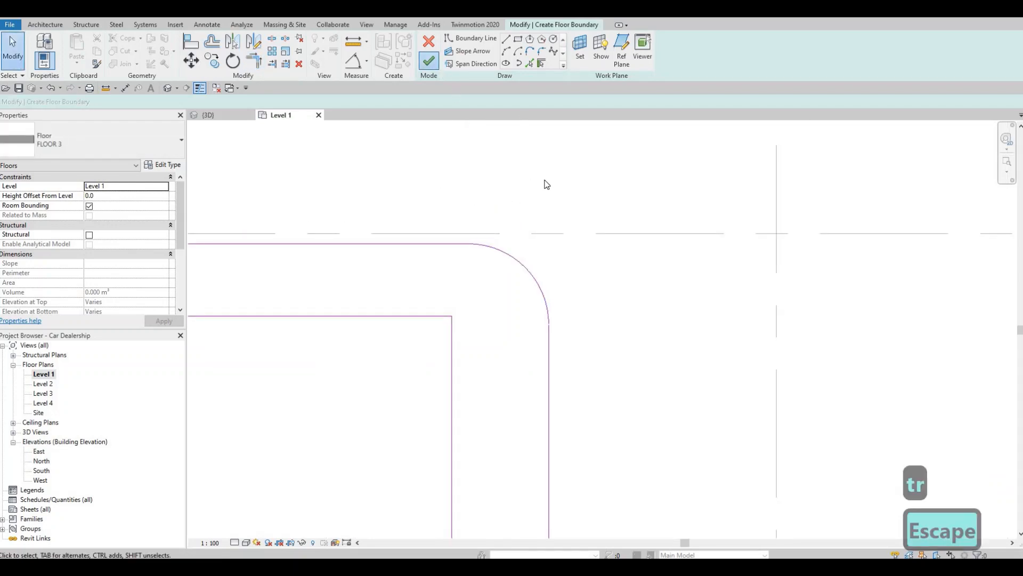
Finish the floor boundary sketch, clear the selection and open the default 3D view
scroll(548, 186, "down", 8)
mouse_move(563, 228)
middle_mouse_down()
mouse_move(587, 256)
mouse_move(658, 276)
middle_mouse_up()
scroll(657, 276, "down", 3)
key("Escape")
key("Escape")
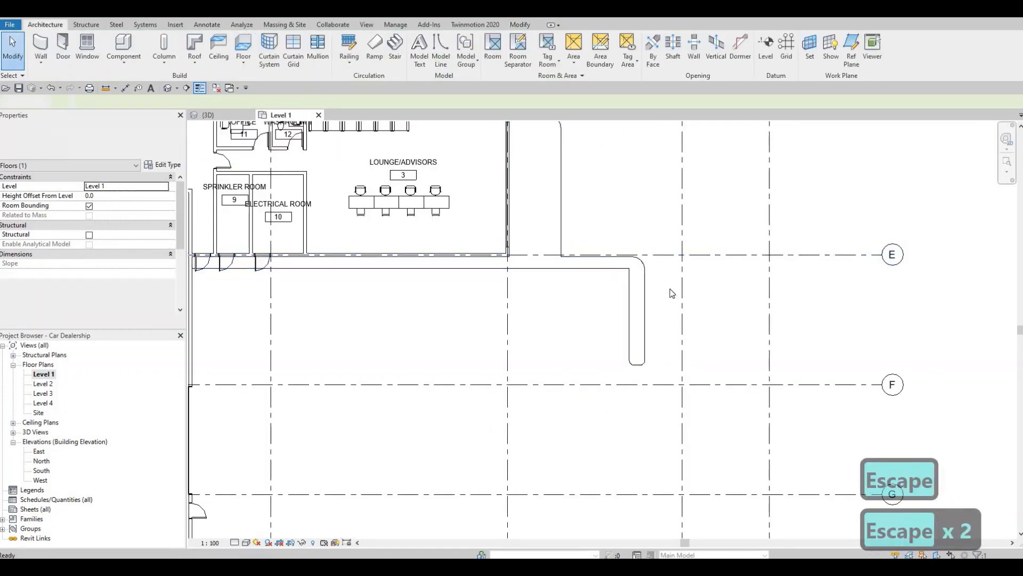
middle_click_drag(456, 238, 573, 296)
scroll(573, 296, "down", 2)
left_click(167, 89)
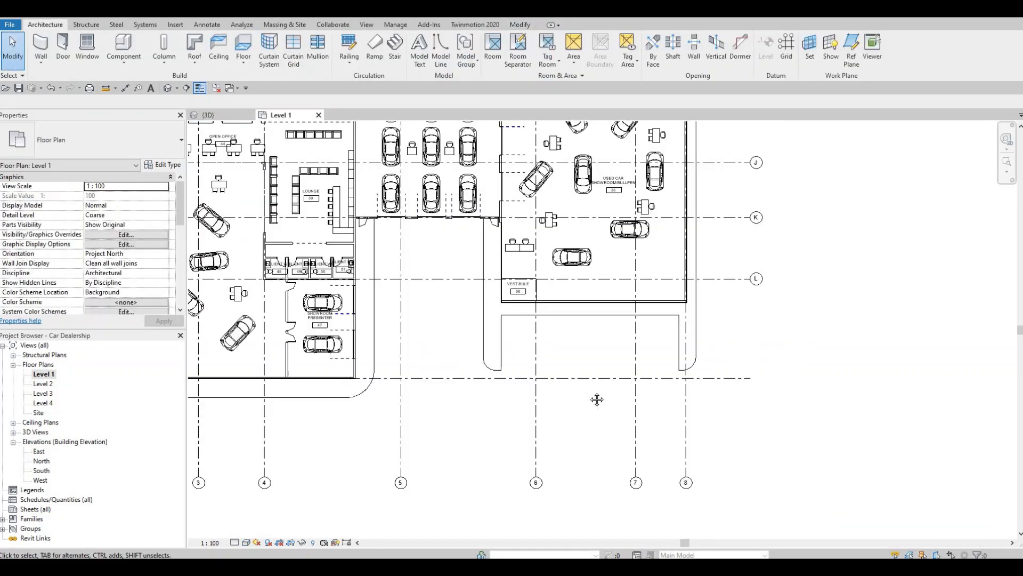
Examine the floor outlines on the Level 1 plan from the used car showroom's south side up to the car entrance
middle_click_drag(597, 400, 585, 450)
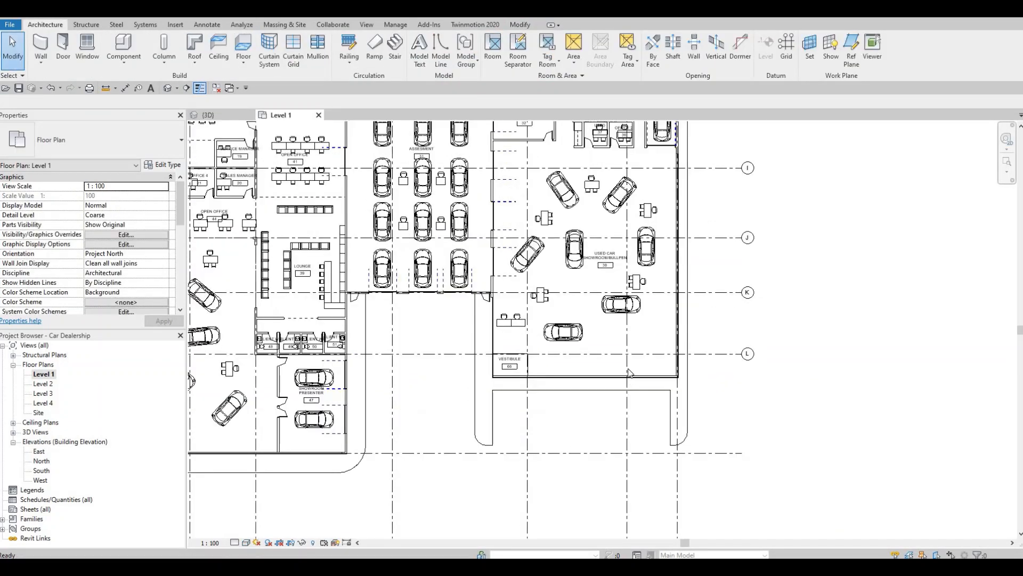
scroll(629, 374, "down", 1)
middle_click_drag(608, 377, 587, 516)
scroll(664, 309, "up", 2)
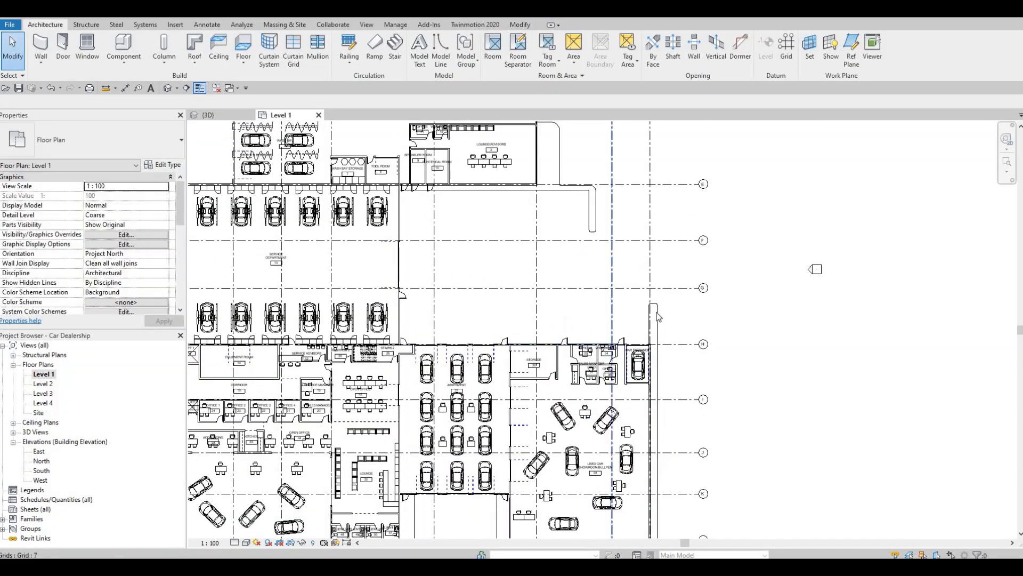
middle_click_drag(600, 283, 600, 252)
middle_click_drag(565, 190, 598, 300)
scroll(598, 300, "down", 1)
scroll(619, 275, "up", 1)
scroll(624, 280, "down", 2)
scroll(626, 278, "up", 3)
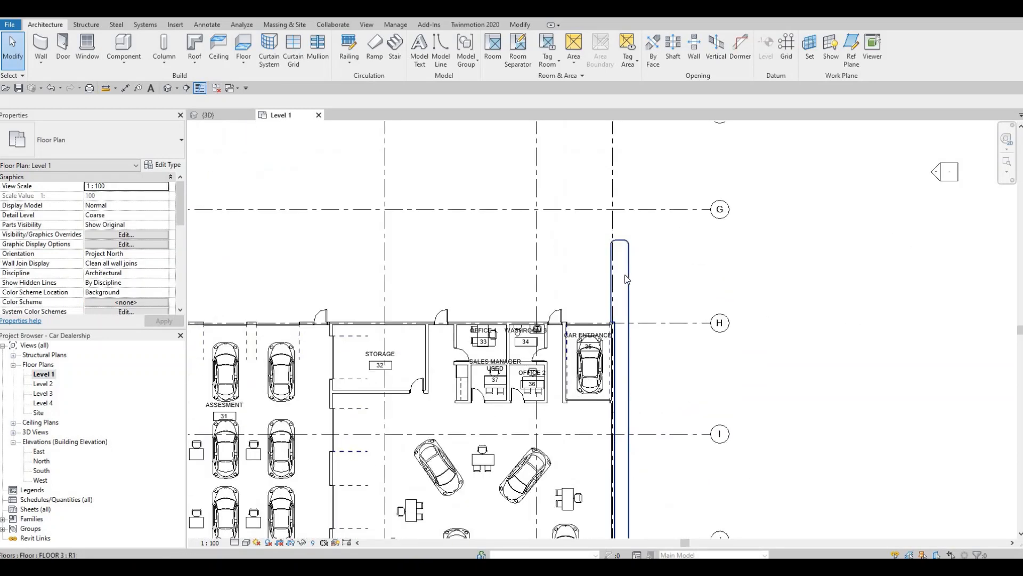
Open the boundary of the FLOOR 3 floor around the used car showroom for editing
left_click(613, 313)
scroll(618, 315, "down", 3)
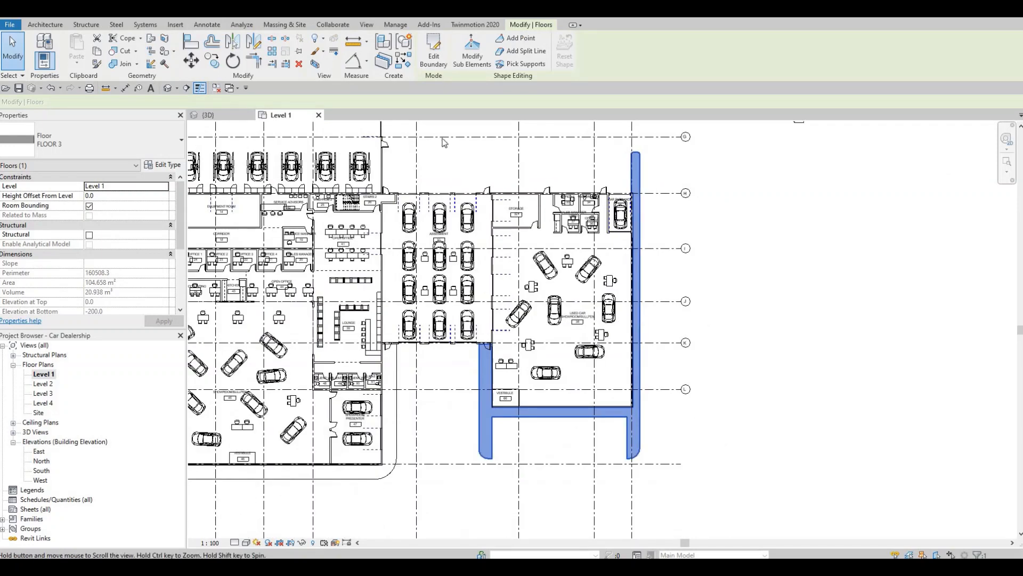
left_click(434, 51)
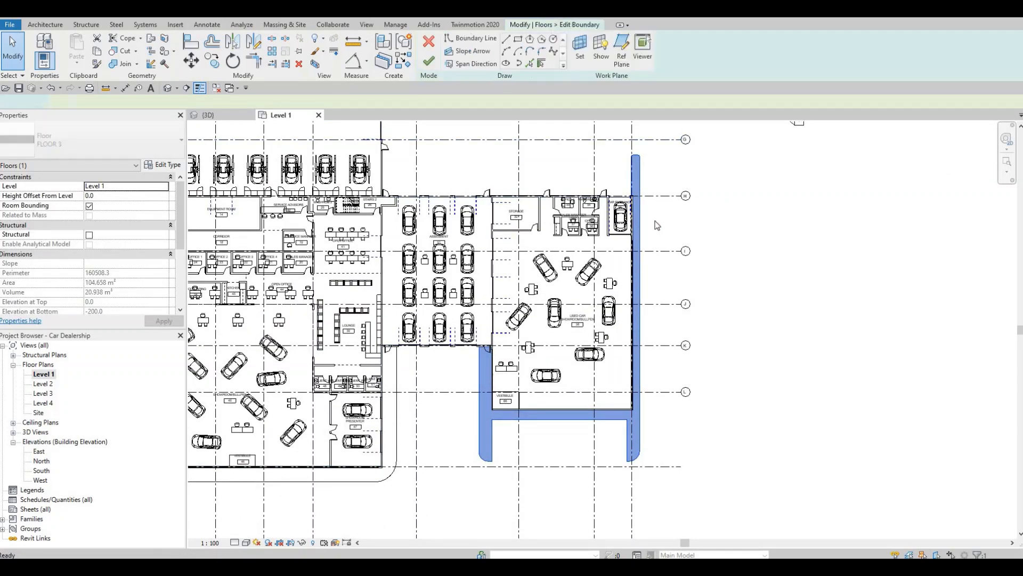
Check how far the strip's rounded north end extends beyond the car entrance wall
scroll(533, 179, "up", 5)
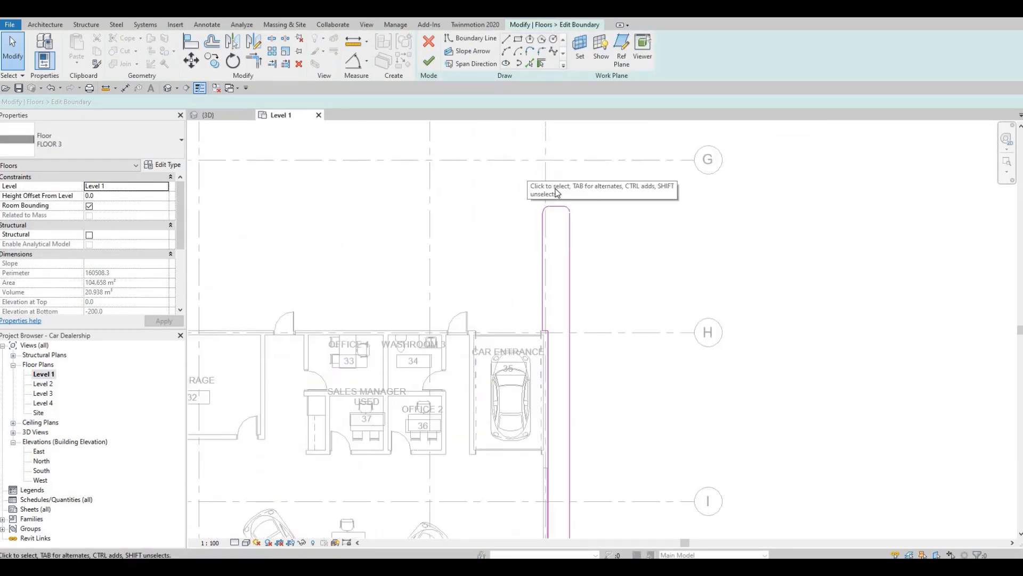
scroll(563, 235, "up", 3)
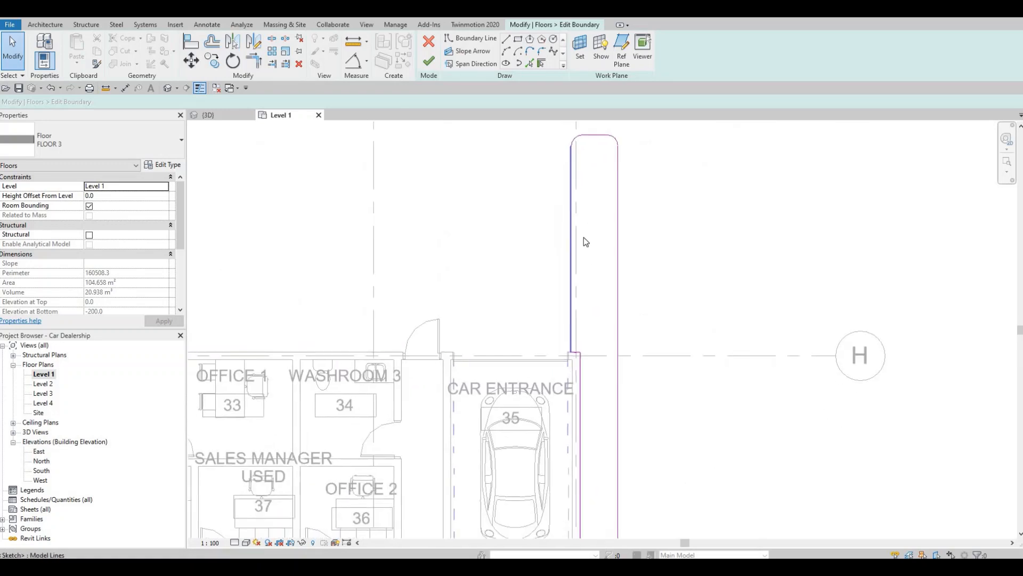
scroll(586, 245, "down", 2)
left_click(599, 288)
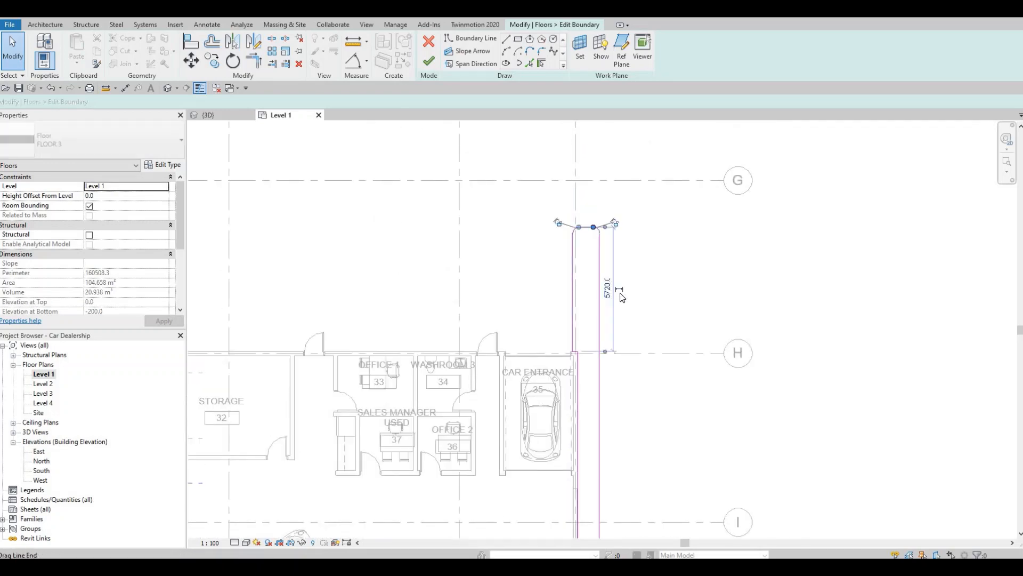
scroll(605, 287, "up", 2)
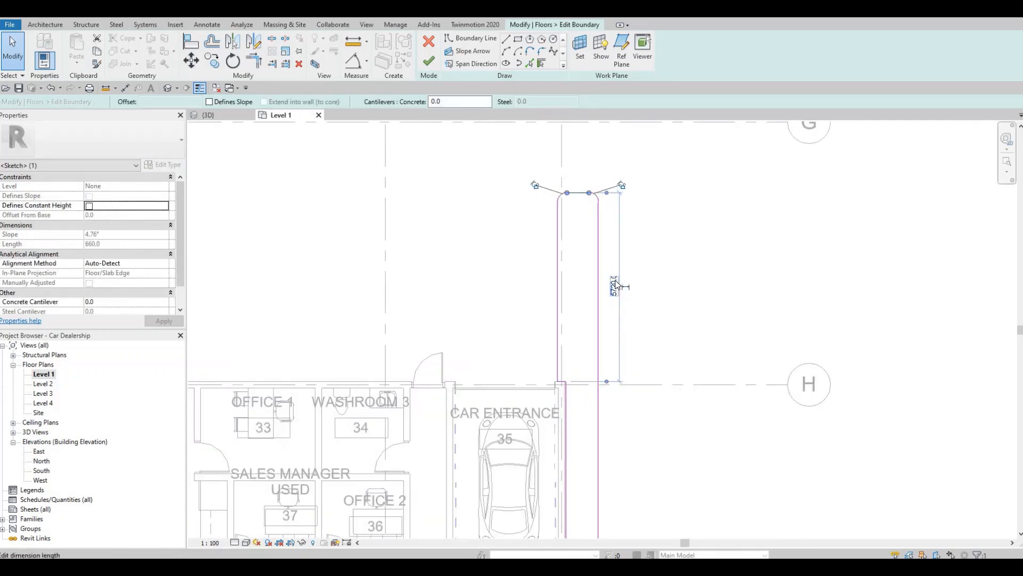
left_click(615, 283)
key("Escape")
key("Escape")
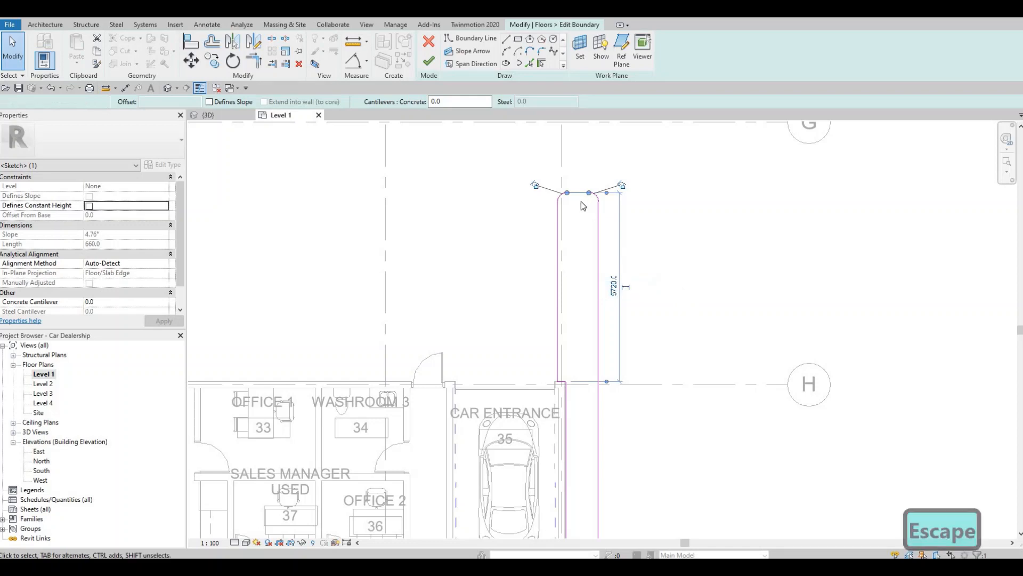
scroll(586, 200, "up", 2)
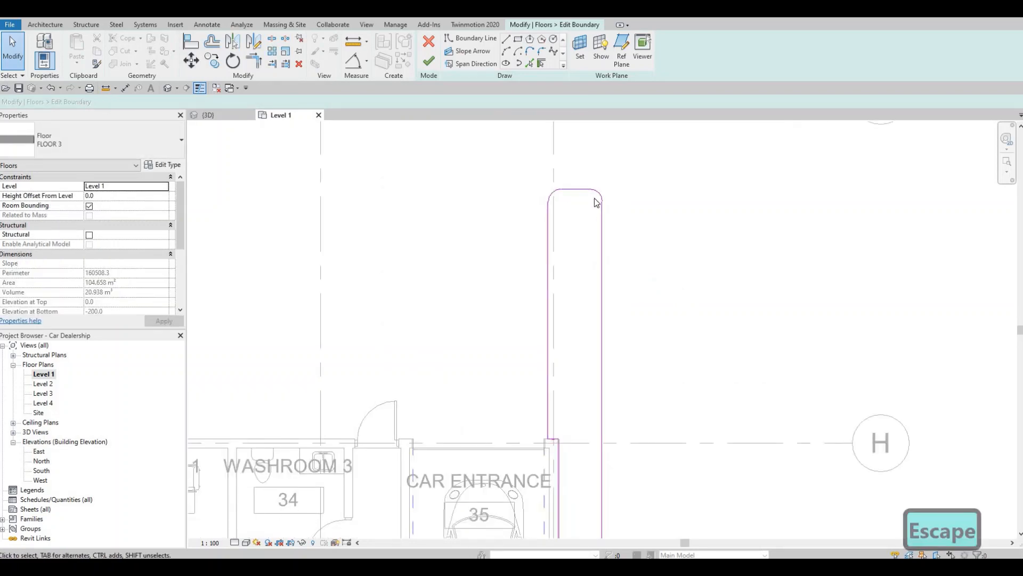
Examine the boundary south of the used car showroom and check the length of the southeast arm
scroll(601, 256, "down", 4)
middle_click_drag(651, 384, 667, 346)
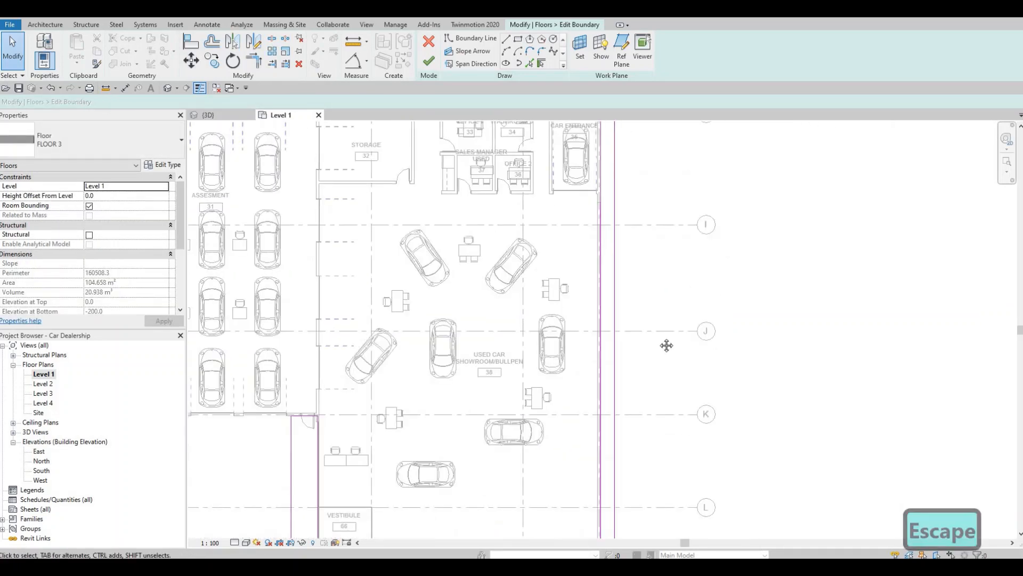
middle_click_drag(592, 423, 590, 377)
scroll(590, 376, "down", 3)
middle_click_drag(589, 485, 603, 367)
scroll(603, 367, "up", 4)
middle_click_drag(659, 327, 688, 319)
scroll(648, 414, "up", 1)
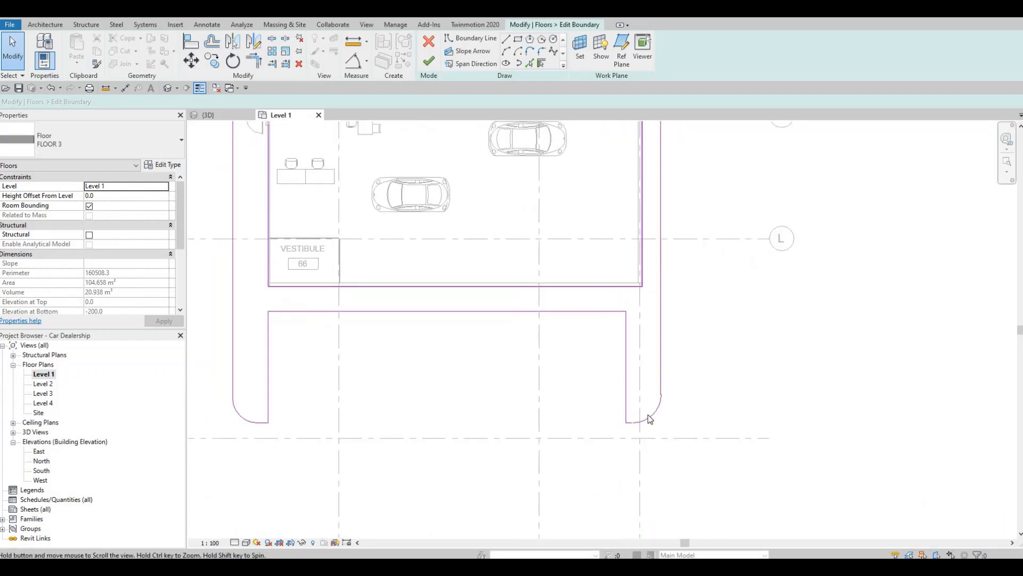
middle_click_drag(649, 419, 646, 417)
left_click(641, 413)
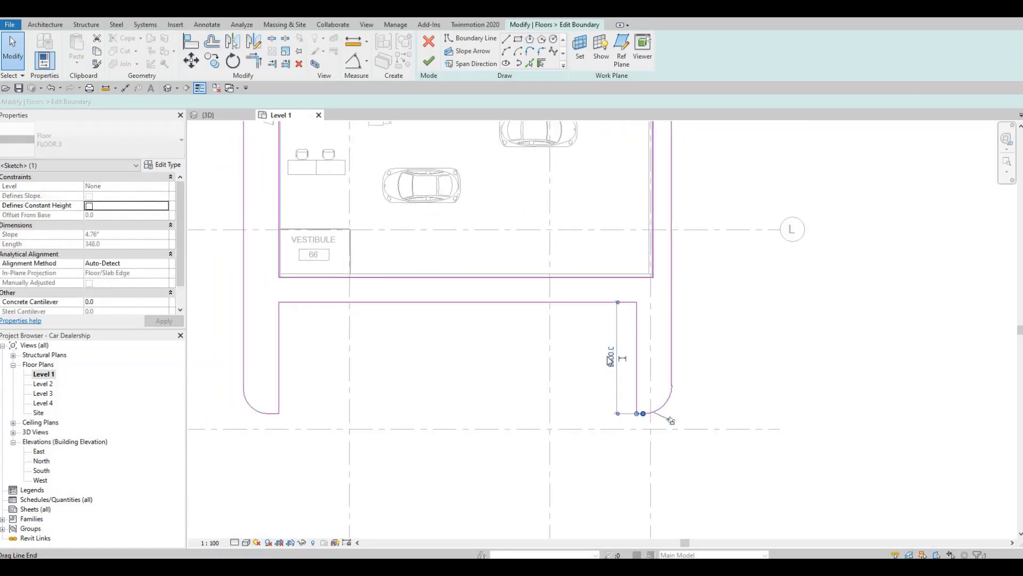
scroll(605, 356, "up", 4)
scroll(621, 340, "down", 3)
key("Escape")
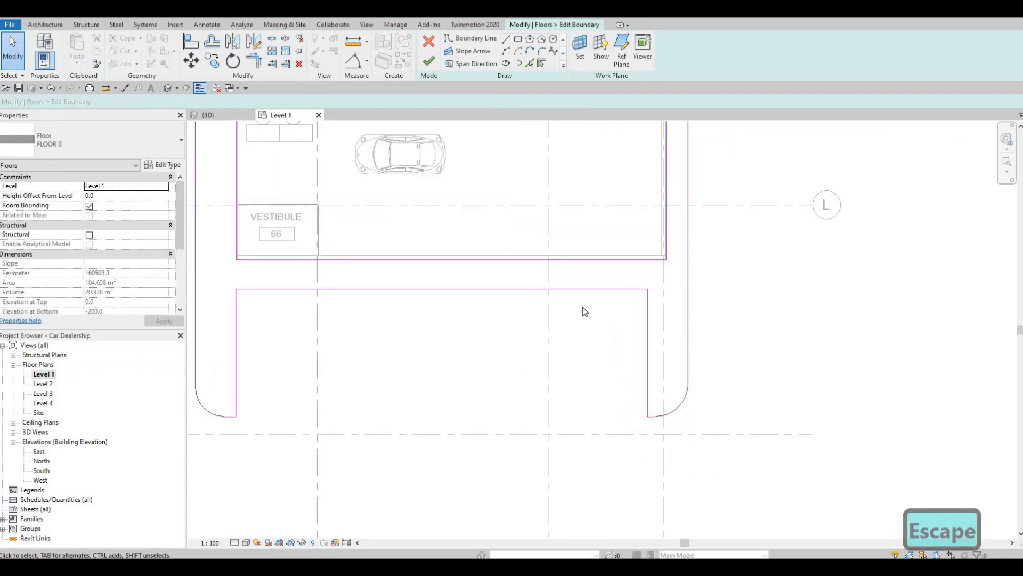
Examine the boundary on the used car showroom's south side and close the boundary edit
scroll(583, 308, "down", 3)
middle_click_drag(463, 242, 519, 228)
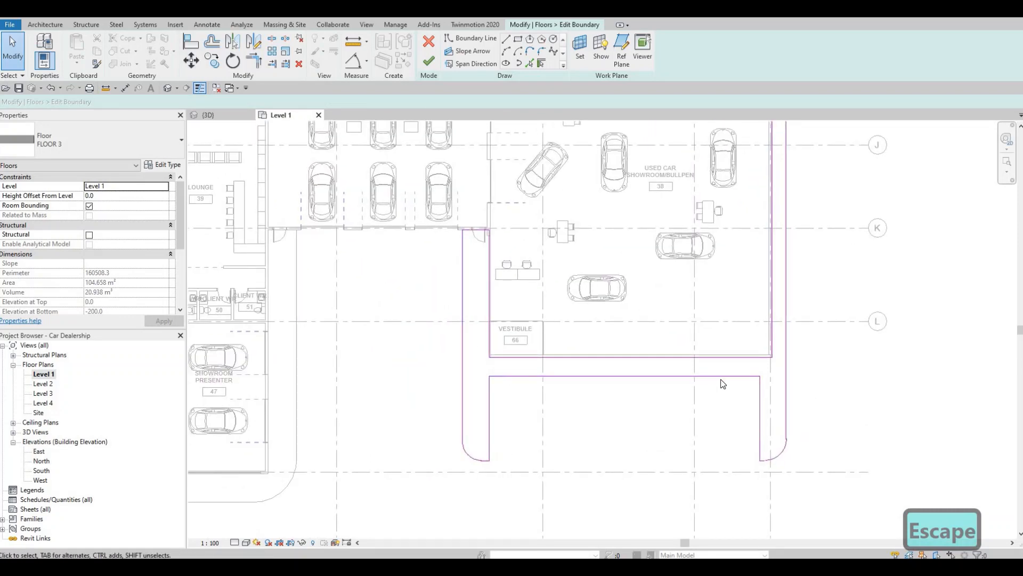
middle_click_drag(726, 382, 689, 402)
scroll(736, 374, "down", 2)
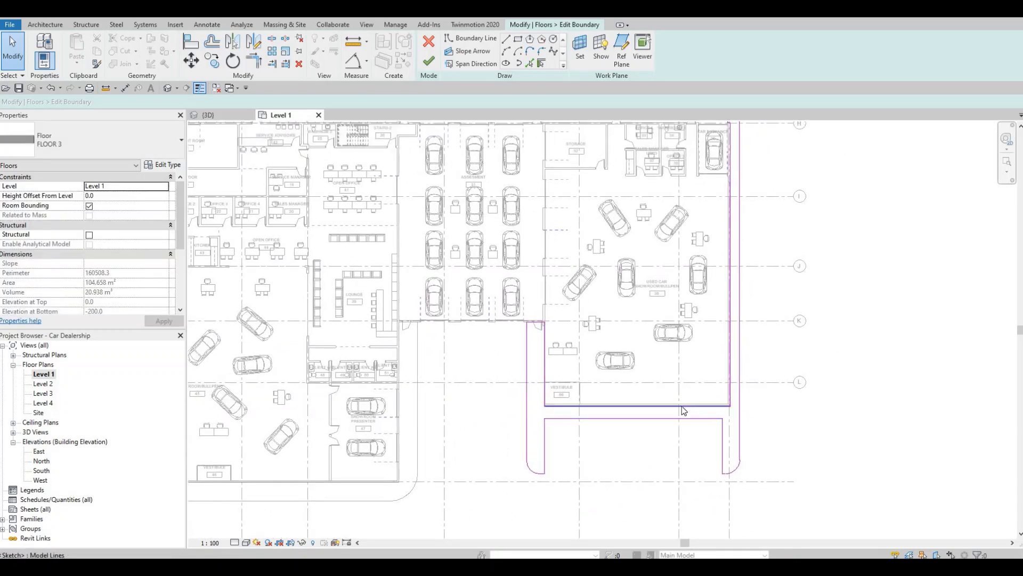
middle_click_drag(674, 427, 637, 422)
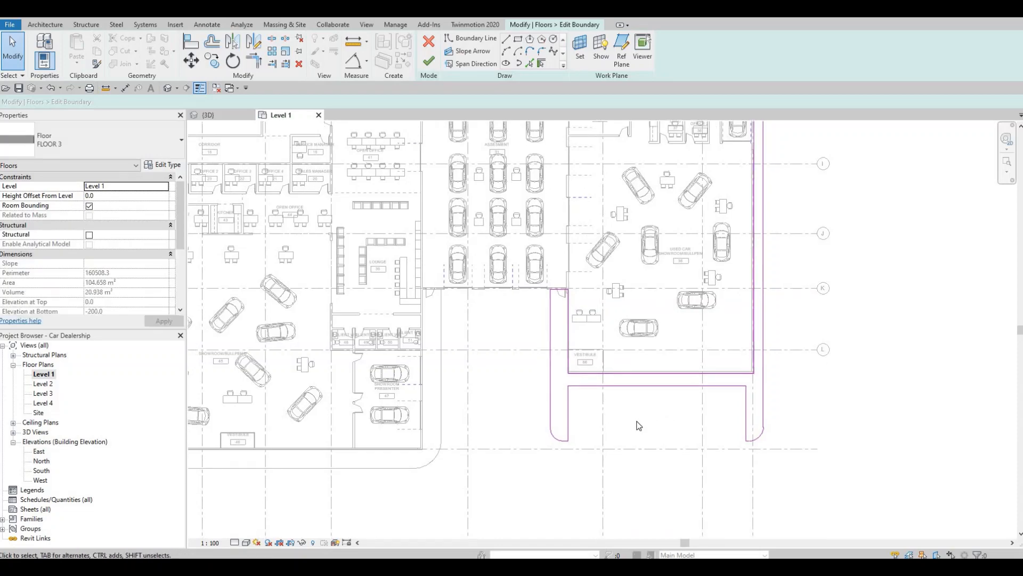
middle_click_drag(689, 369, 691, 389)
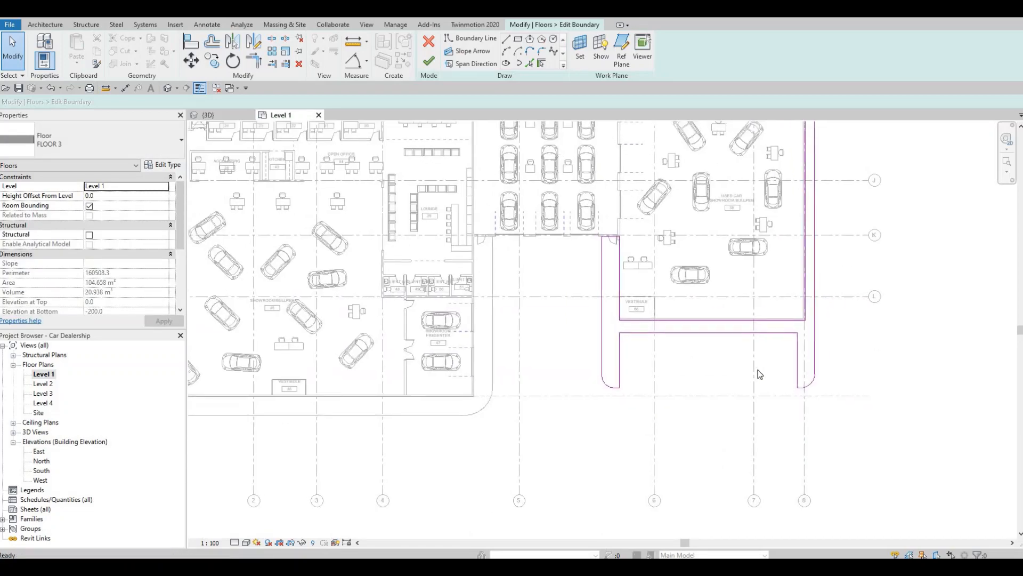
scroll(795, 359, "up", 5)
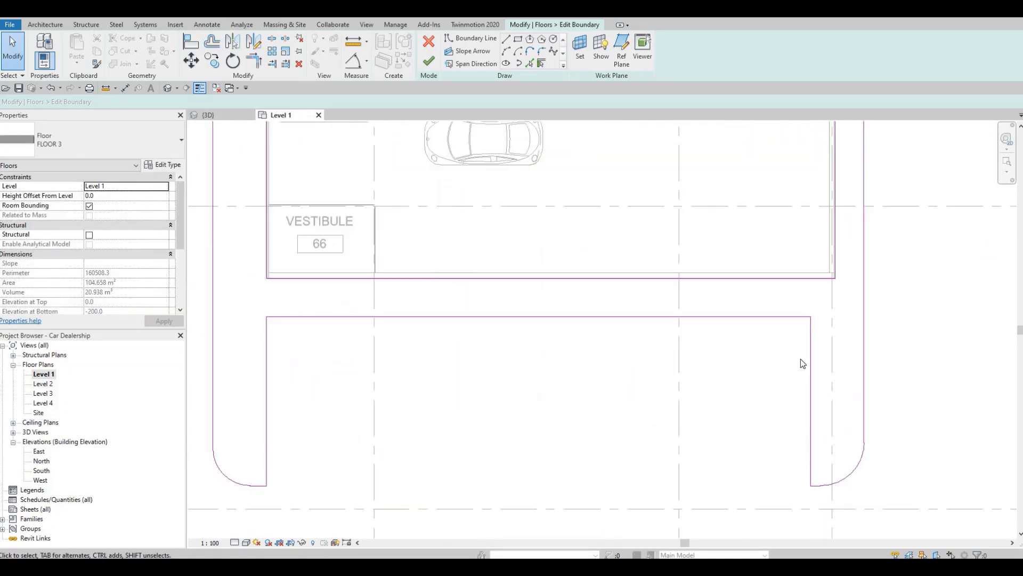
scroll(806, 386, "down", 2)
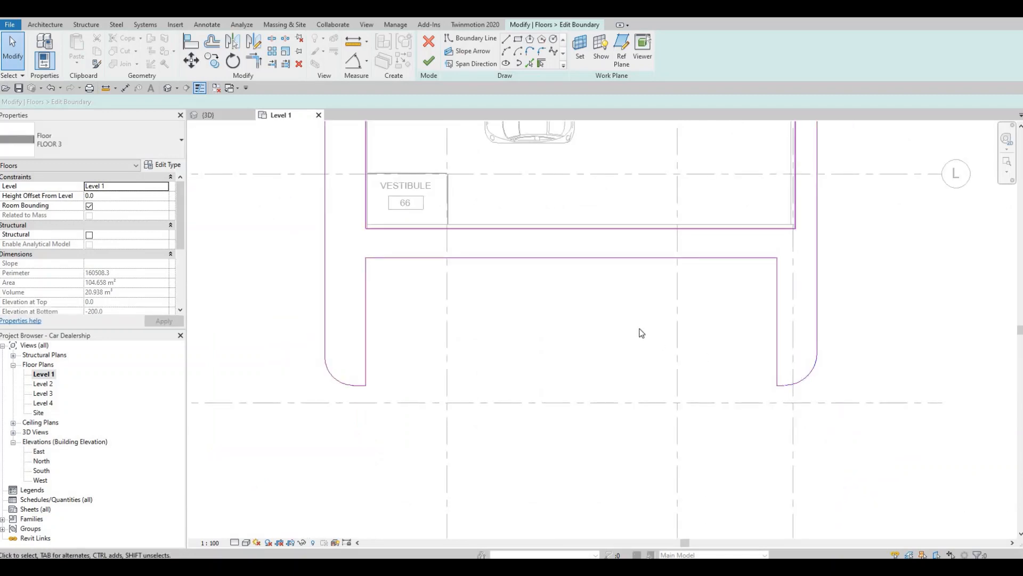
scroll(855, 348, "down", 3)
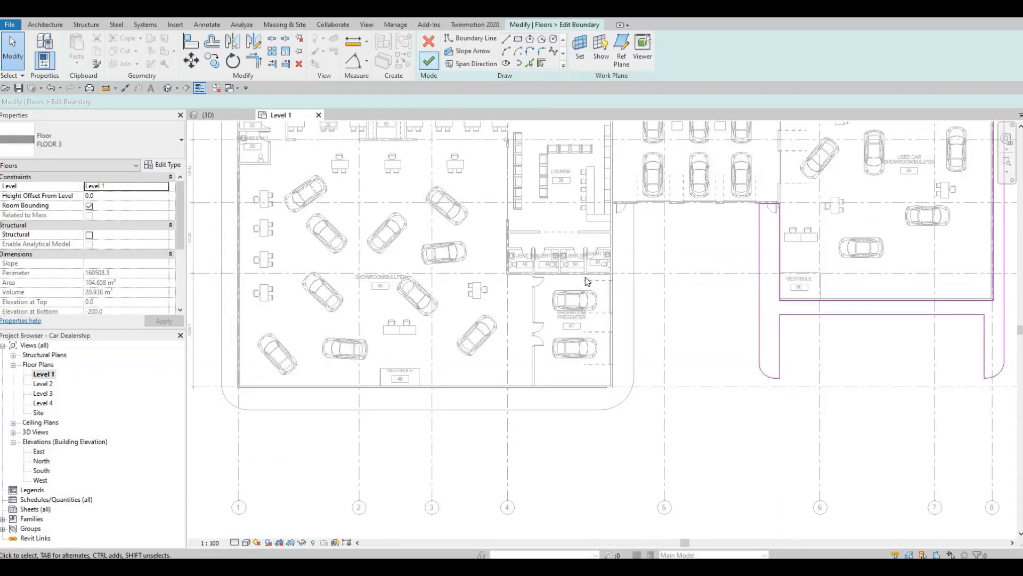
middle_click_drag(647, 273, 684, 260)
key("Escape")
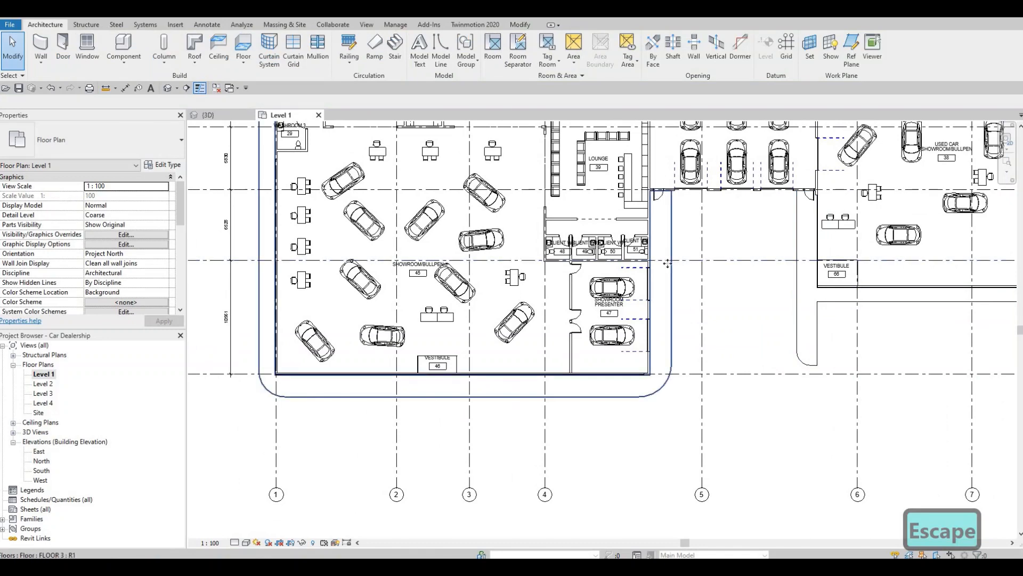
Open the boundary of the FLOOR 3 floor around the used car showroom for editing again
left_click(668, 264)
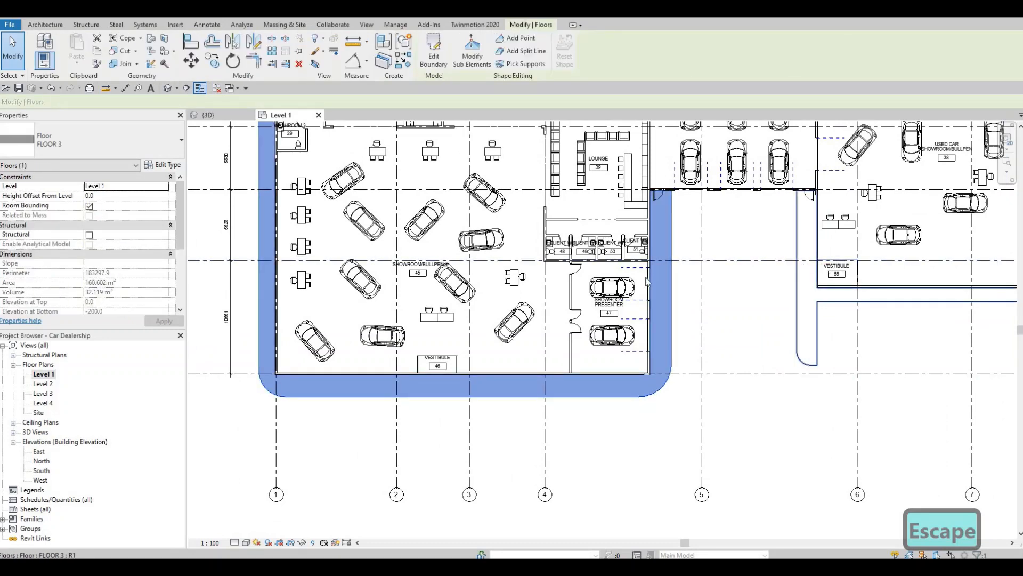
middle_click_drag(757, 324, 602, 334)
scroll(752, 321, "up", 2)
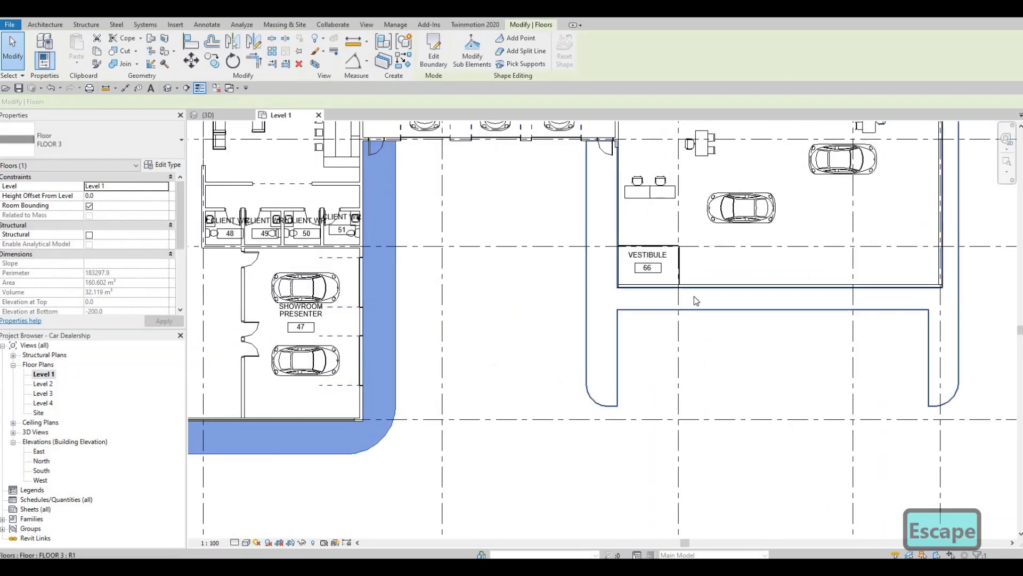
left_click(690, 313)
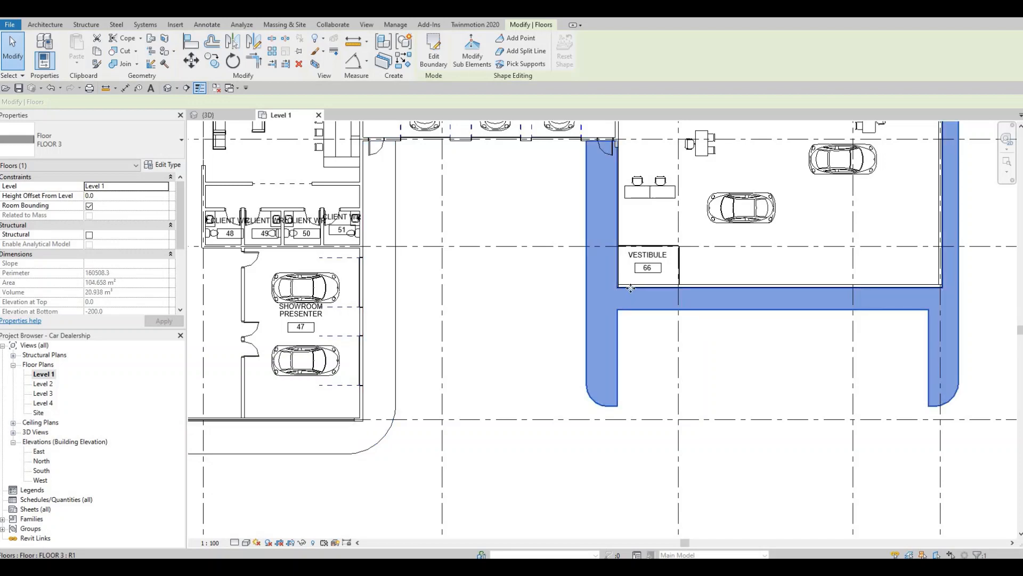
left_click(434, 54)
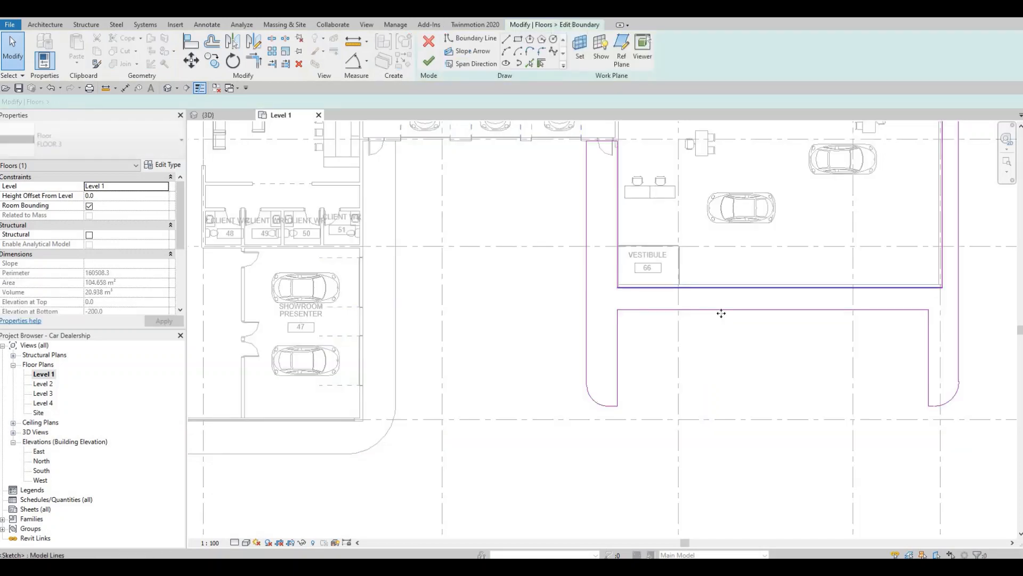
Check the distance of the southern boundary line from the used car showroom's south wall and finish the boundary edit
left_click(628, 309)
scroll(594, 290, "up", 2)
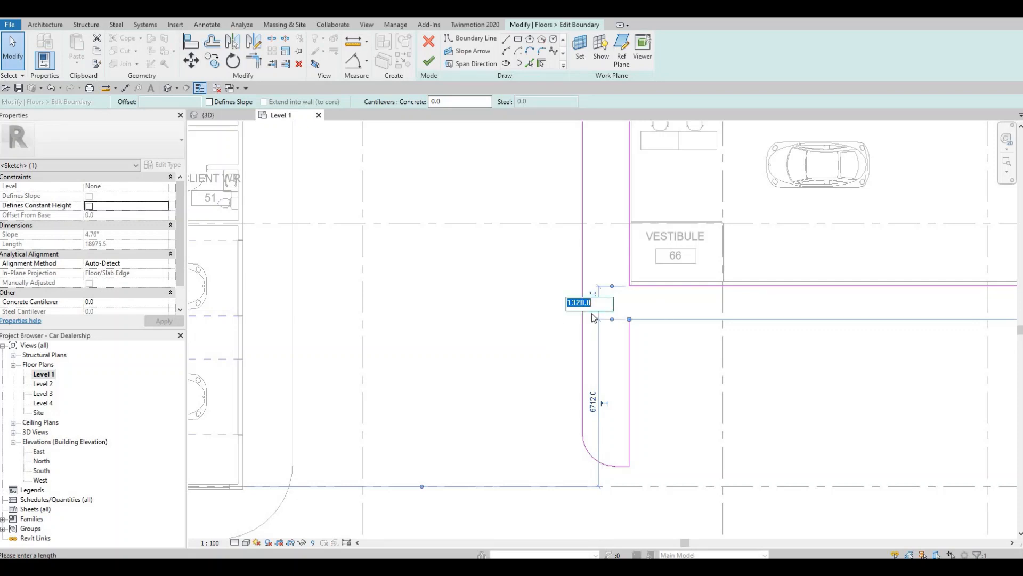
key("Escape")
key("Escape")
scroll(692, 315, "down", 3)
middle_click_drag(738, 287, 657, 293)
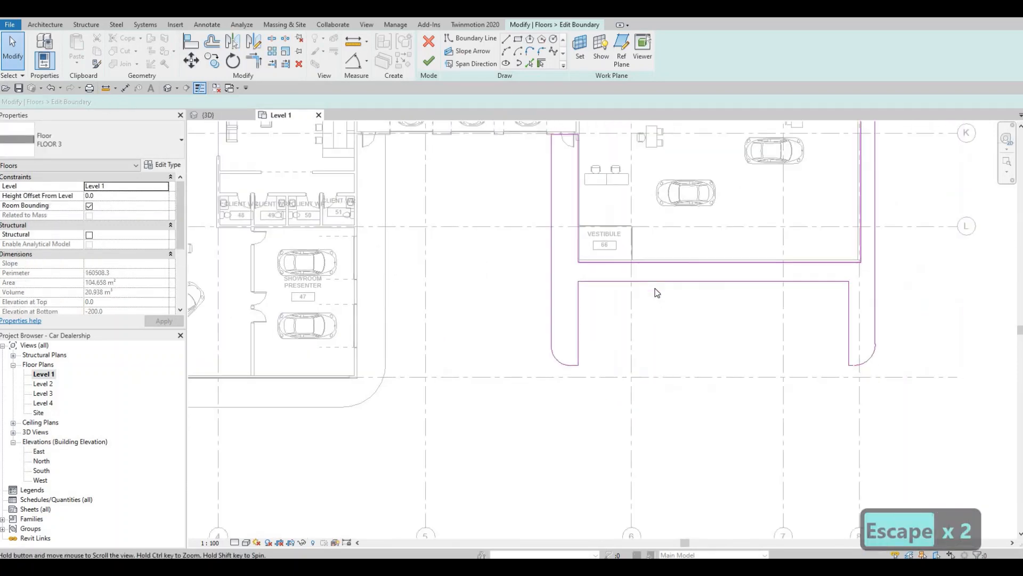
scroll(657, 293, "down", 1)
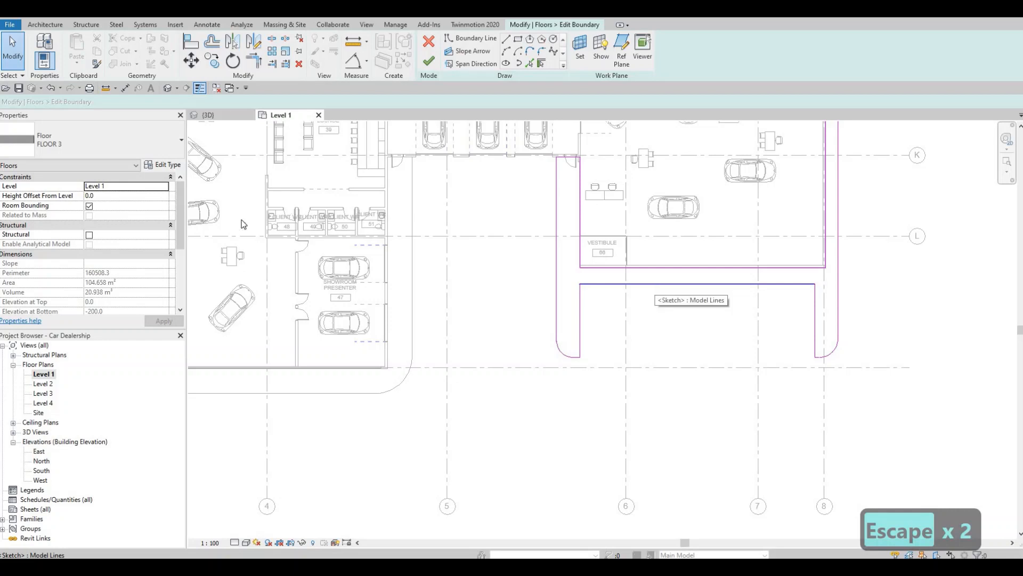
left_click(657, 284)
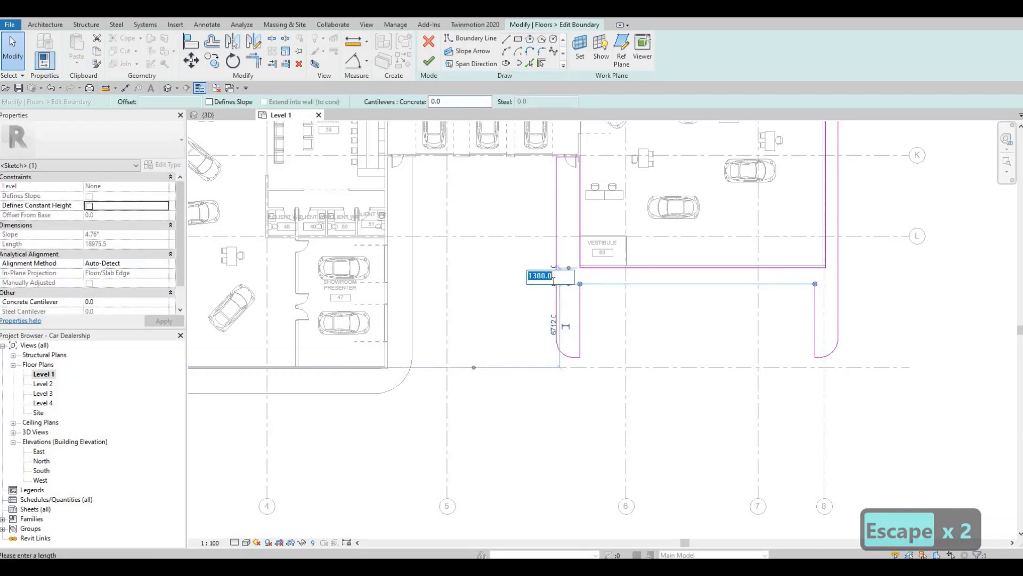
left_click(428, 67)
Open the boundary of the FLOOR 3 floor around the main showroom for editing
scroll(622, 261, "down", 2)
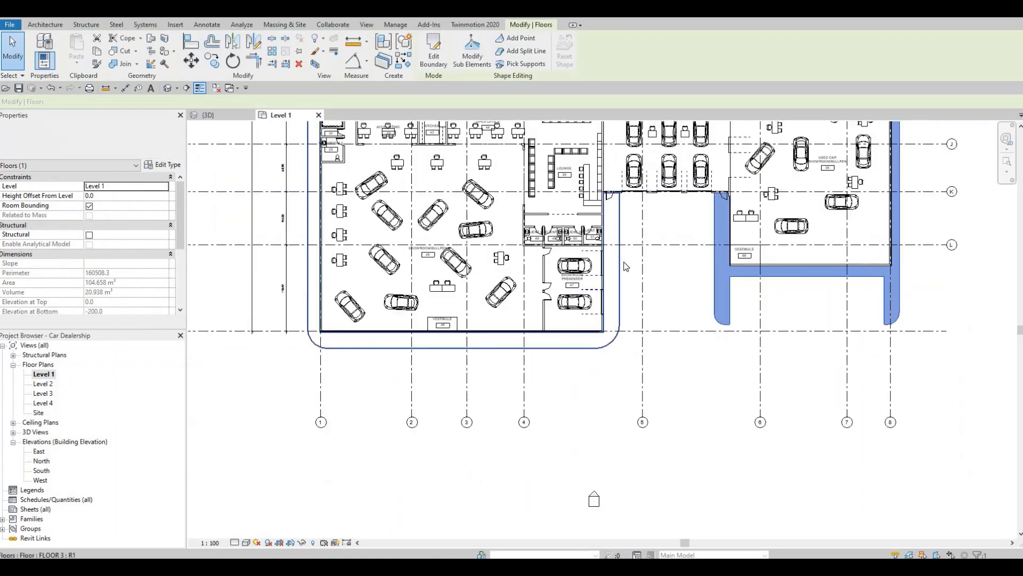
key("Escape")
left_click(620, 258)
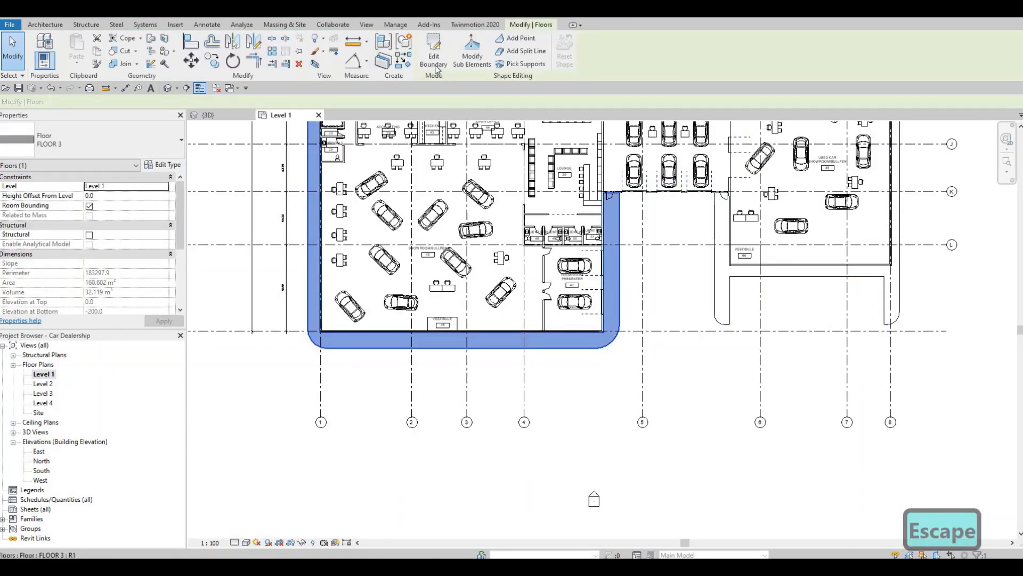
left_click(435, 61)
Examine the boundary's eastern leg from the door beside the lounge down to the rounded southeast corner
scroll(693, 242, "up", 4)
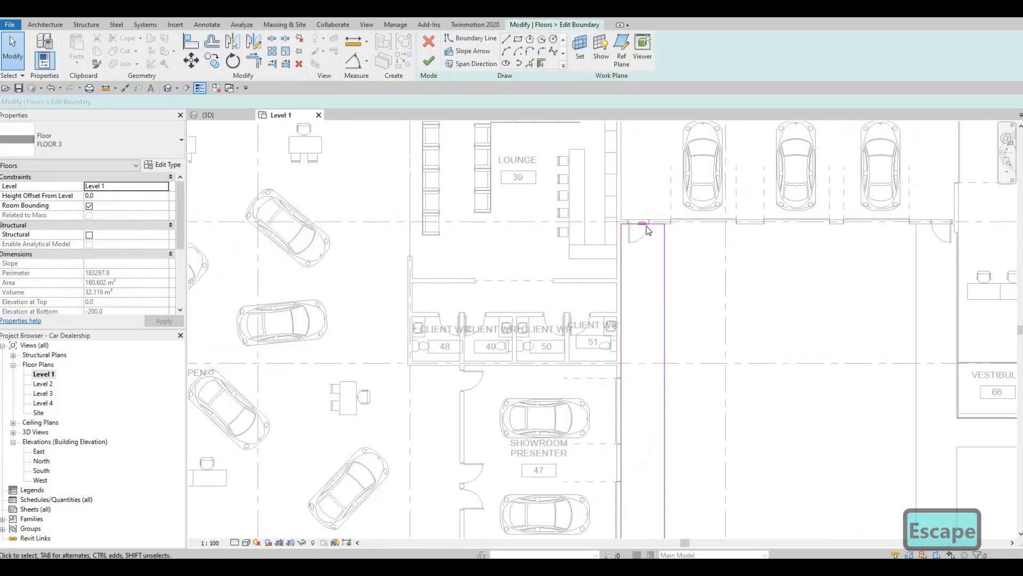
middle_click_drag(928, 230, 610, 231)
scroll(367, 227, "up", 3)
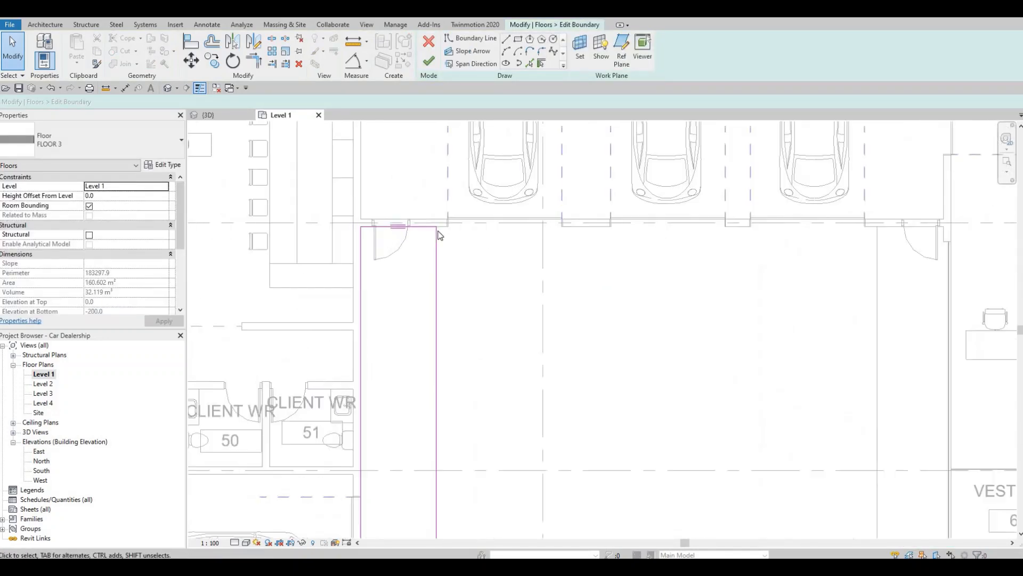
scroll(469, 219, "down", 2)
middle_click_drag(472, 229, 496, 154)
scroll(496, 155, "down", 1)
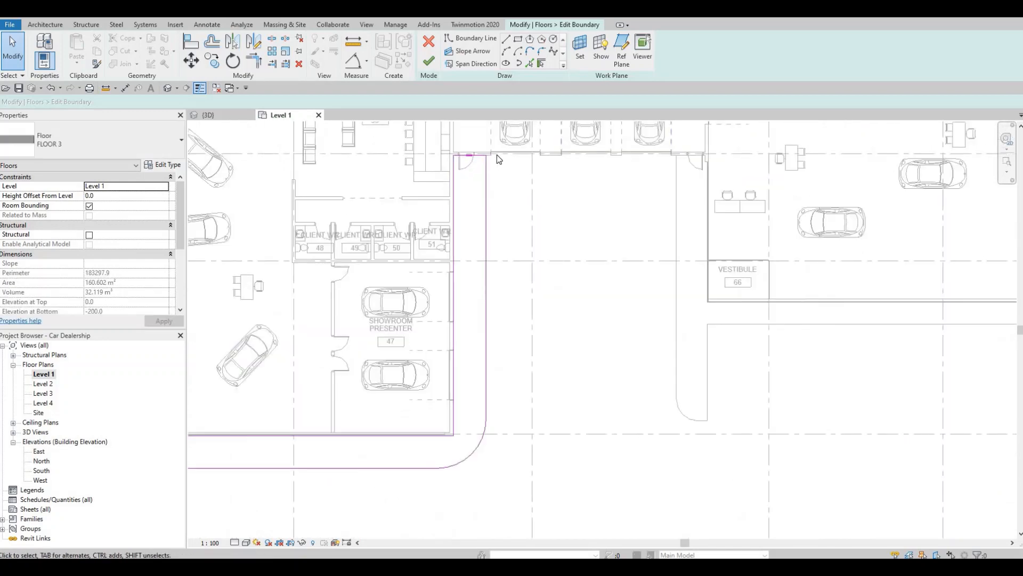
scroll(523, 269, "down", 2)
middle_click_drag(523, 273, 681, 313)
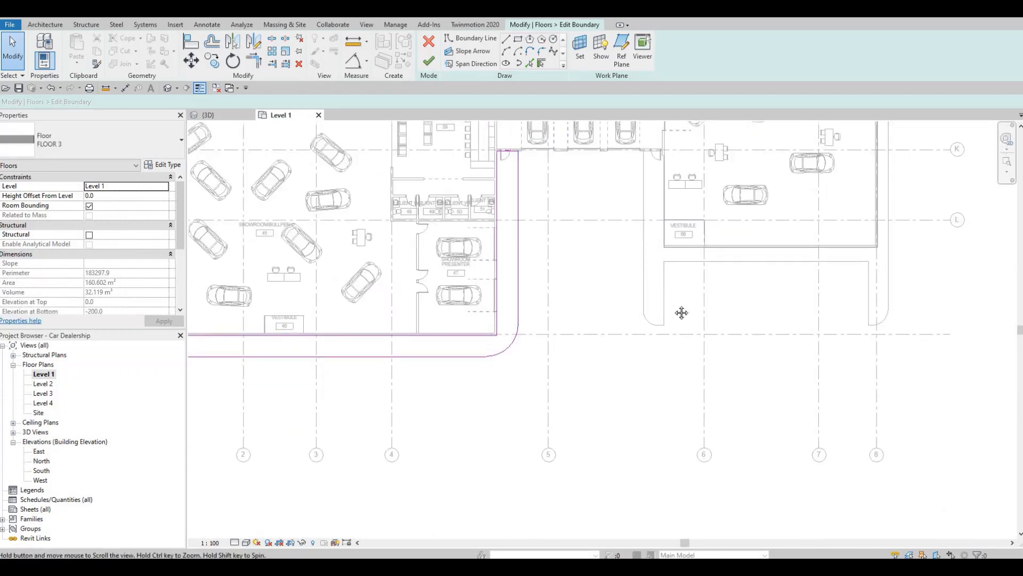
Check the distance between the main showroom's south wall and the outer southern boundary line
middle_click_drag(525, 366, 582, 358)
left_click(585, 350)
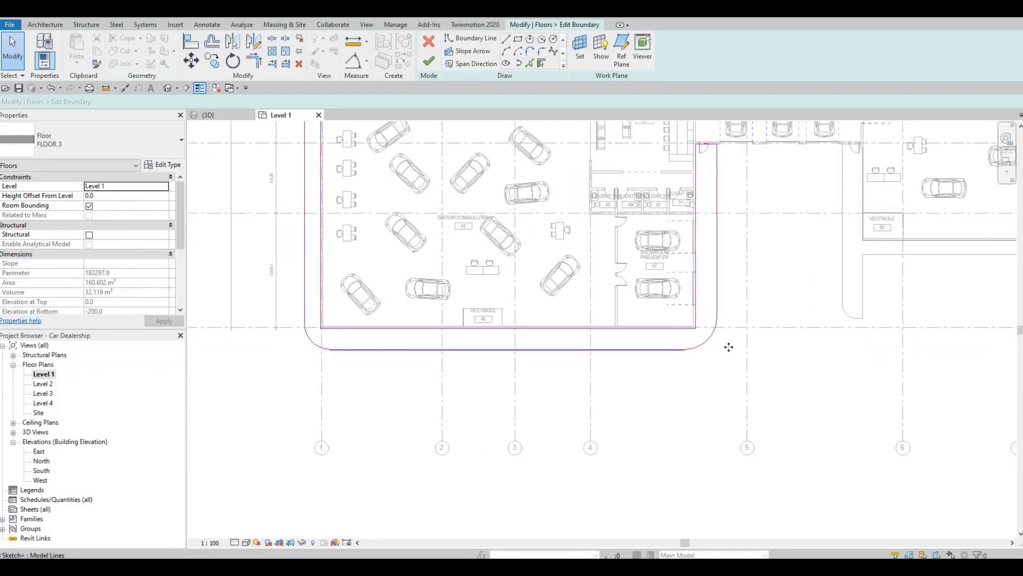
scroll(714, 340, "up", 2)
scroll(690, 317, "down", 2)
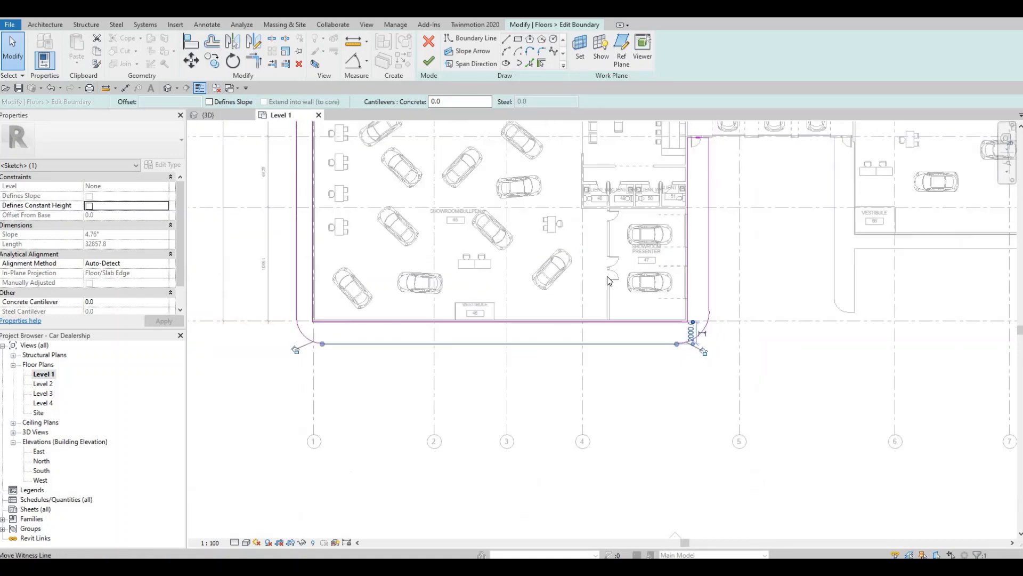
middle_click_drag(309, 225, 585, 270)
key("Escape")
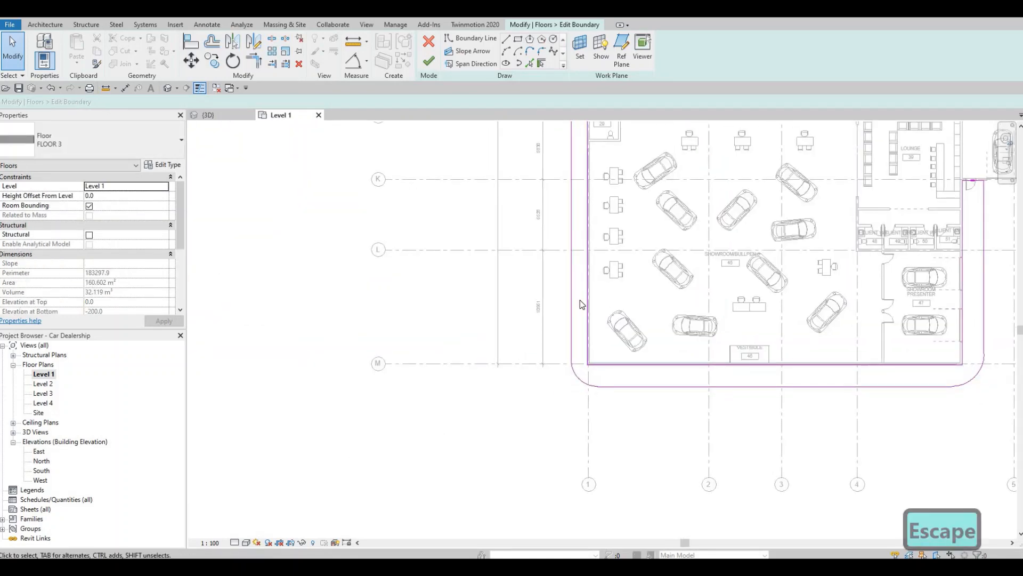
Check the distance between the main showroom's west wall and the outer western boundary line
left_click(572, 255)
scroll(608, 258, "up", 2)
middle_click_drag(607, 288, 604, 447)
scroll(603, 427, "down", 3)
middle_click_drag(597, 165, 599, 292)
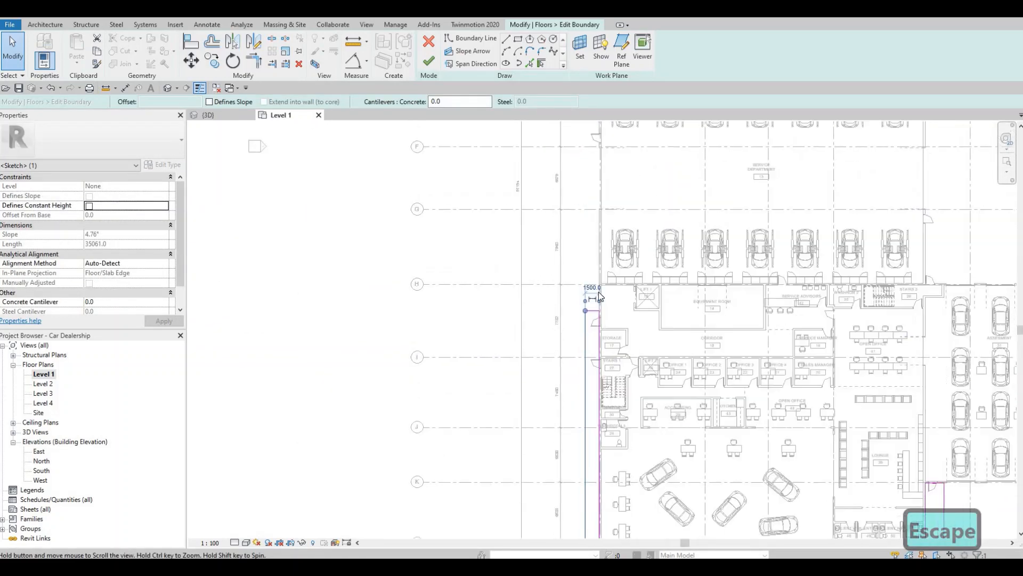
scroll(621, 314, "down", 1)
middle_click_drag(569, 486, 501, 289)
scroll(501, 287, "down", 1)
key("Escape")
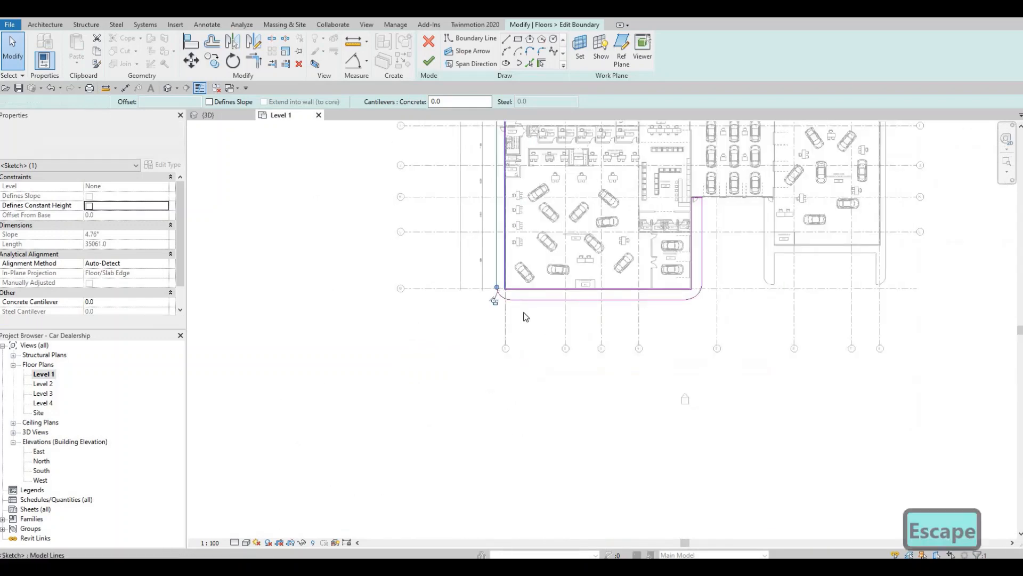
Examine the rounded southwest and southeast corners of the boundary around the main showroom
scroll(501, 288, "up", 3)
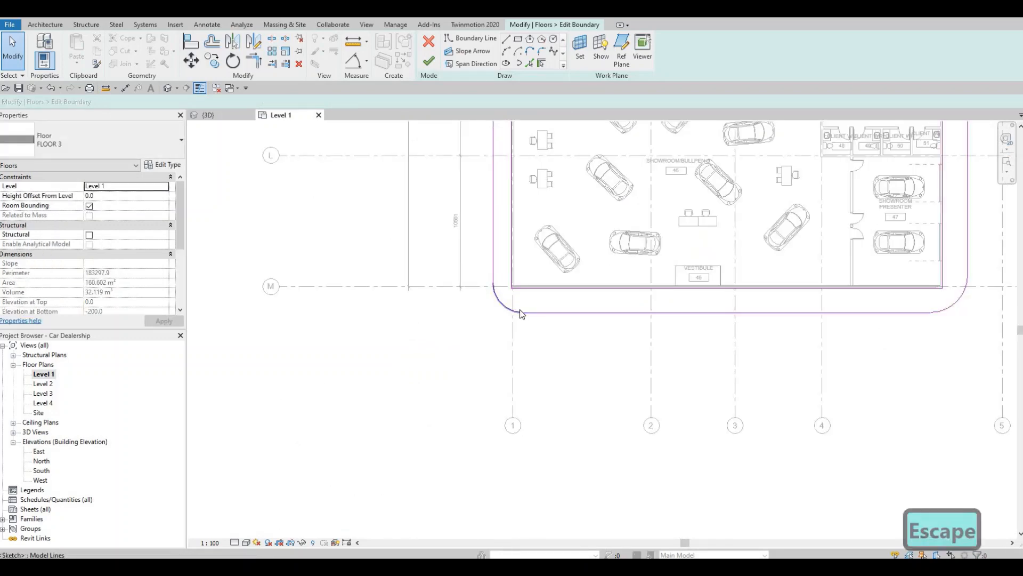
middle_click_drag(717, 347, 667, 355)
middle_click_drag(779, 305, 571, 343)
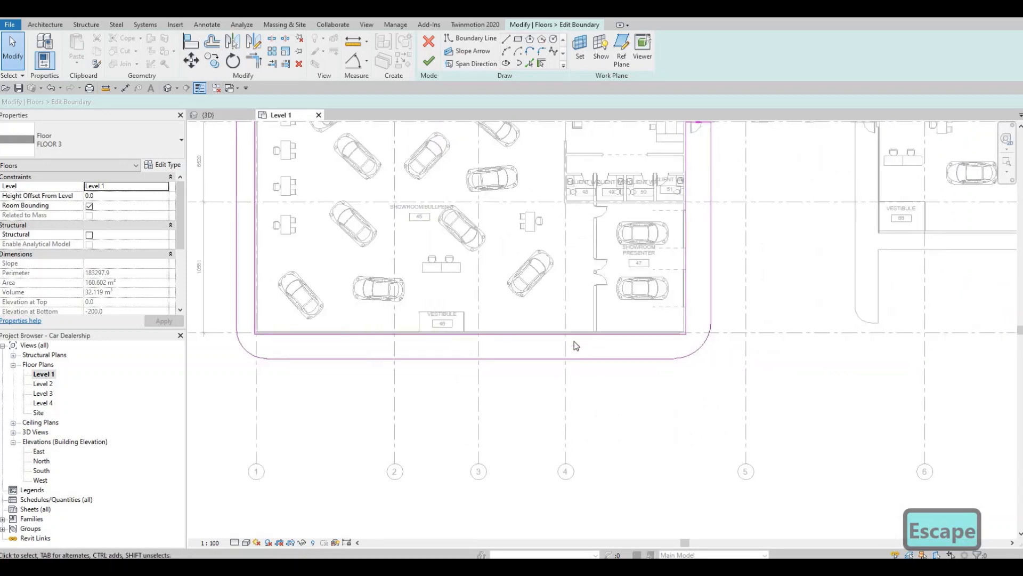
middle_click_drag(713, 300, 587, 329)
scroll(587, 330, "down", 3)
scroll(585, 314, "up", 3)
middle_click_drag(584, 193, 610, 149)
scroll(613, 153, "down", 1)
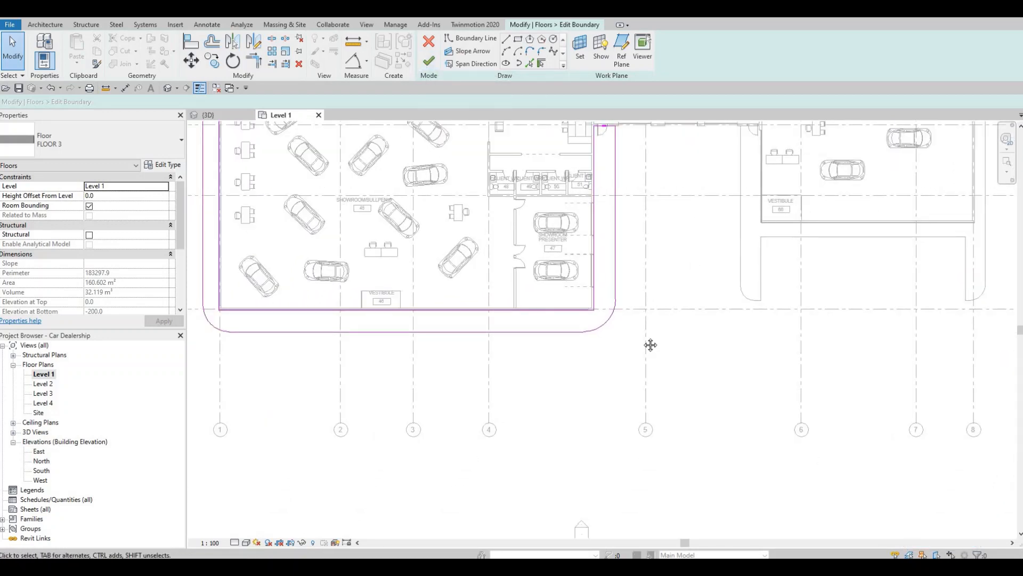
middle_click_drag(579, 345, 664, 374)
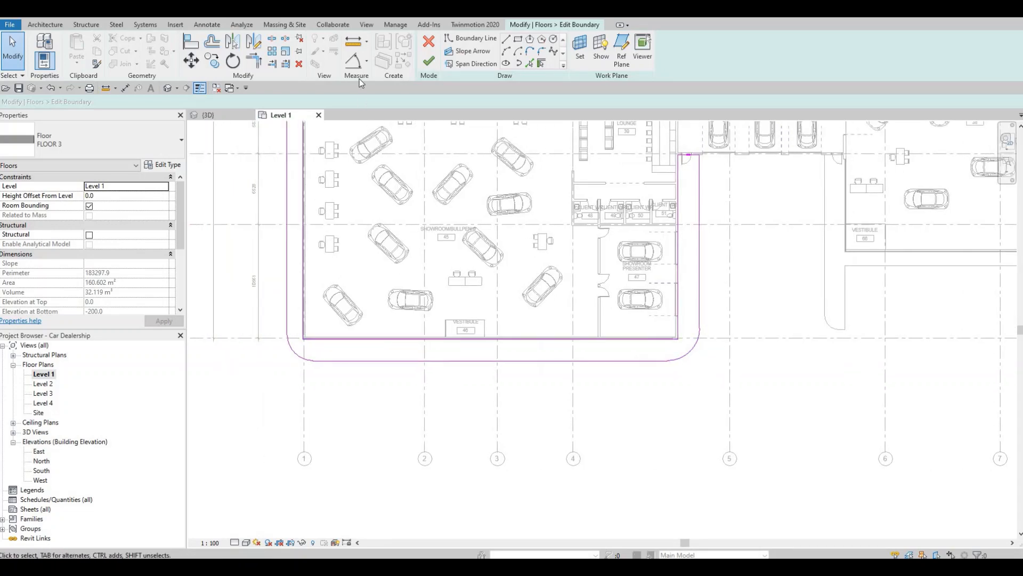
Finish the boundary edit and examine the floor outlines across the whole Level 1 plan
left_click(428, 61)
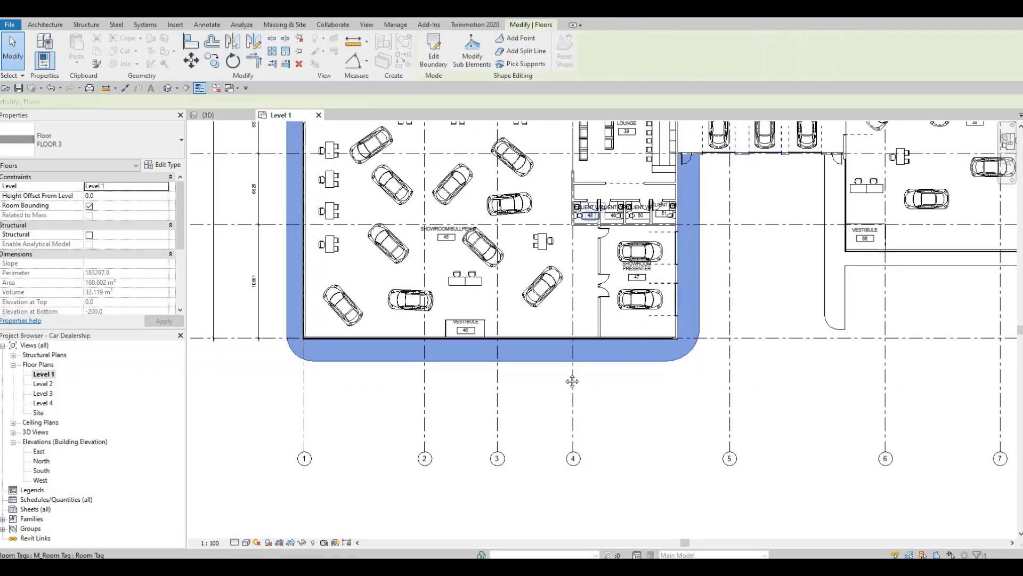
scroll(567, 377, "down", 3)
key("Escape")
middle_click_drag(628, 248, 628, 260)
scroll(627, 260, "down", 2)
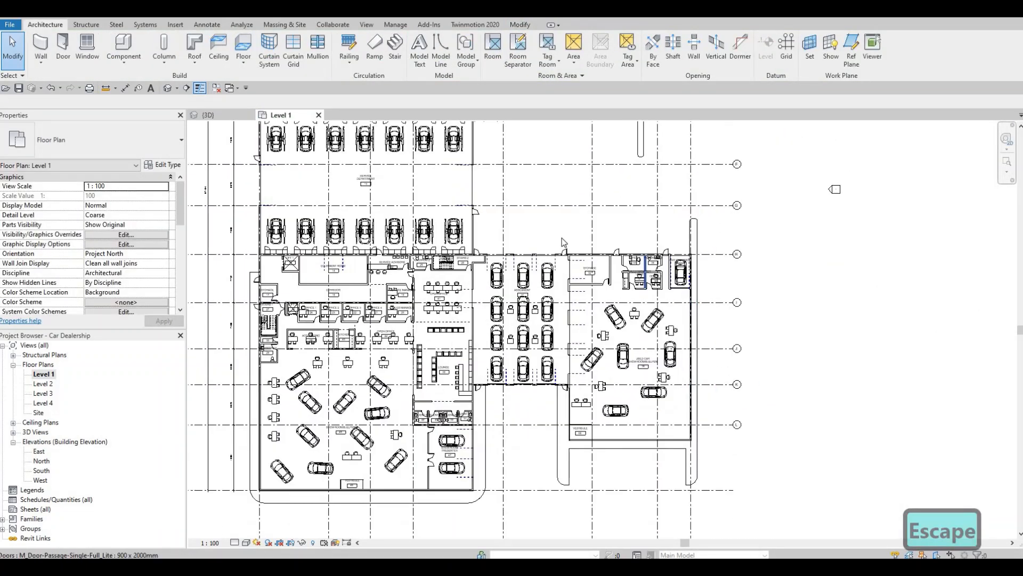
middle_click_drag(695, 312, 782, 262)
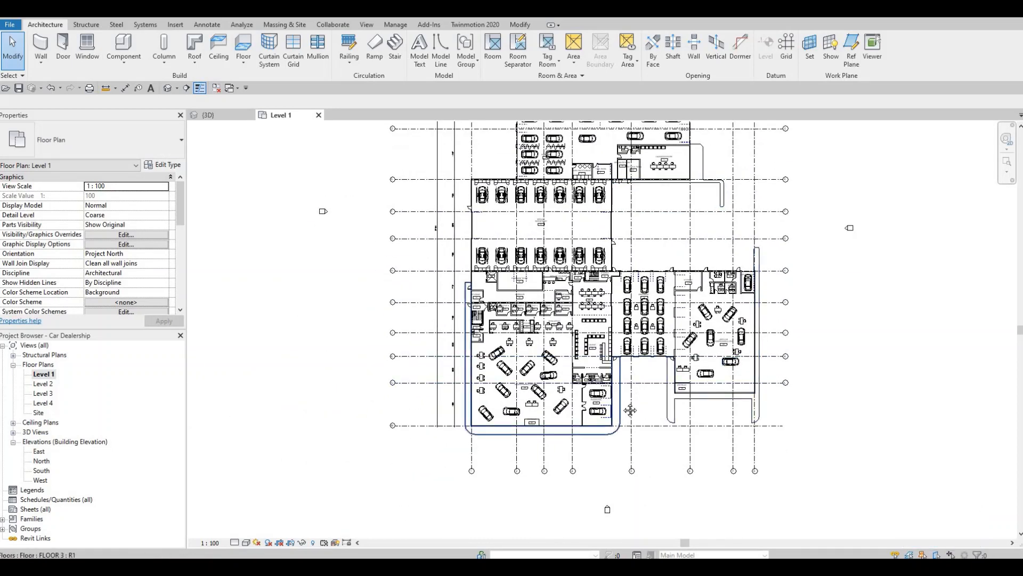
key("Escape")
middle_click_drag(741, 468, 773, 417)
middle_click_drag(463, 359, 451, 376)
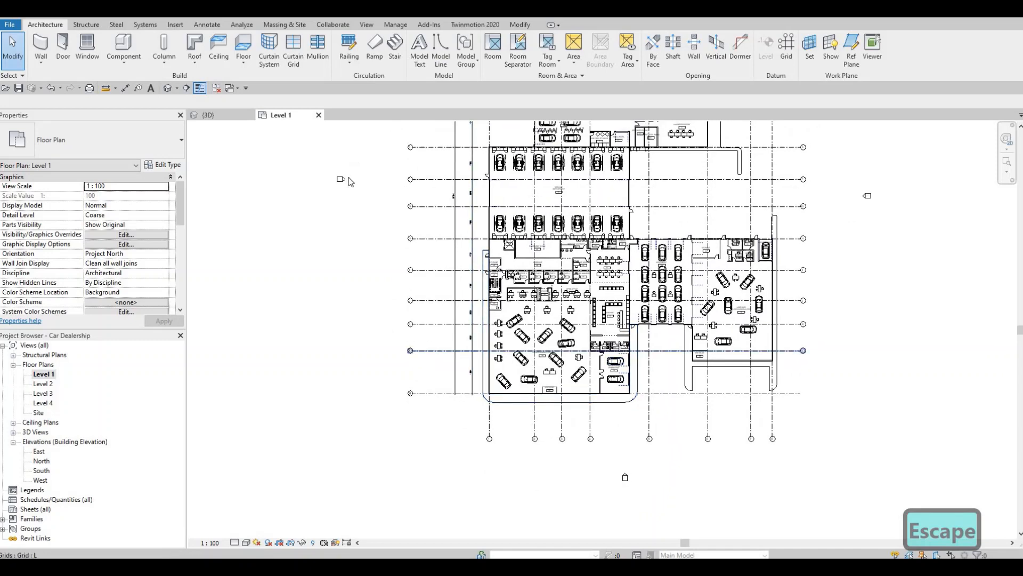
Look over the Level 1 plan from the northern parking hall down to the rounded floor outlines around the two southern showrooms
scroll(478, 278, "down", 3)
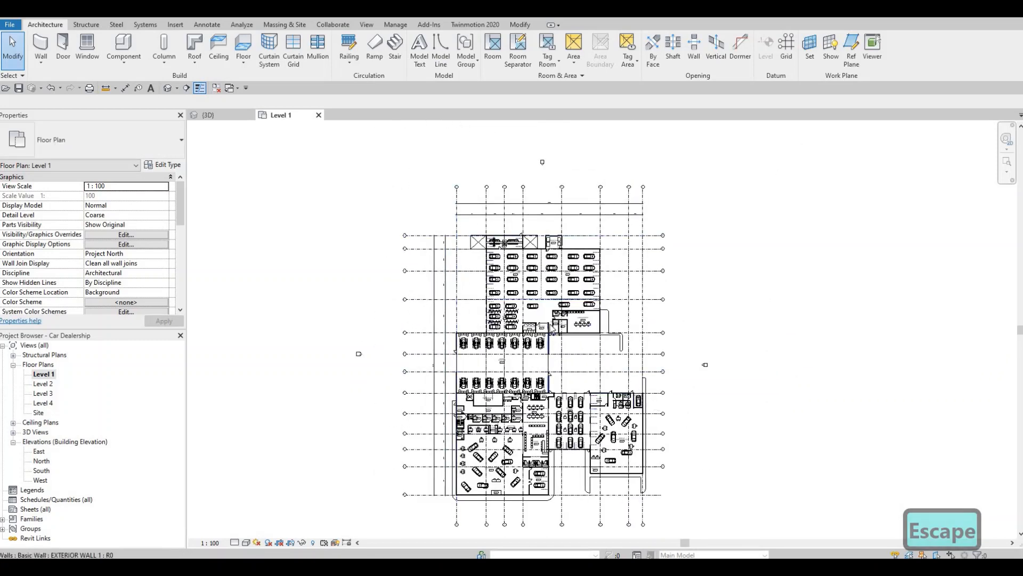
scroll(426, 277, "down", 2)
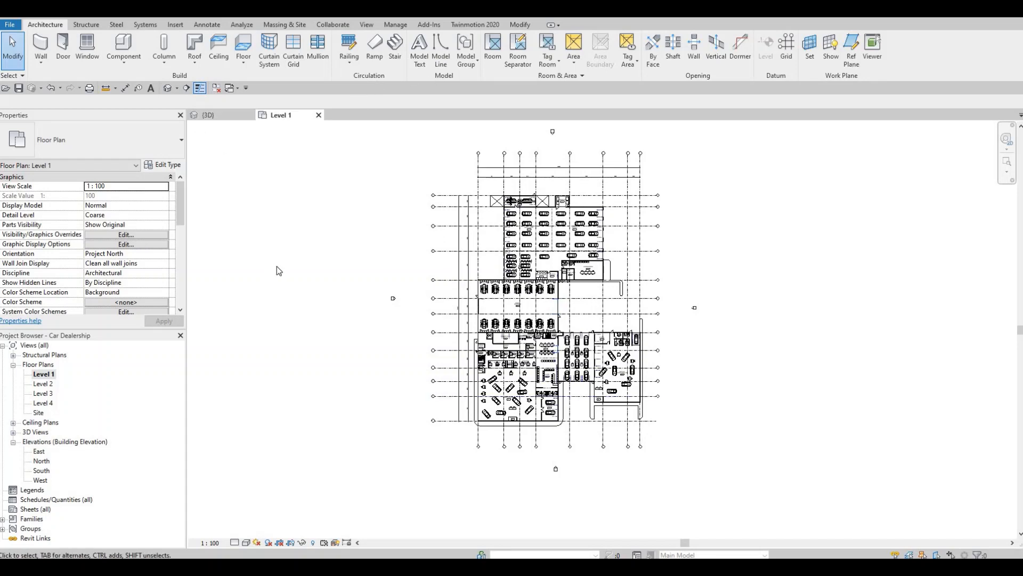
middle_click_drag(669, 190, 649, 151)
middle_click_drag(643, 245, 644, 231)
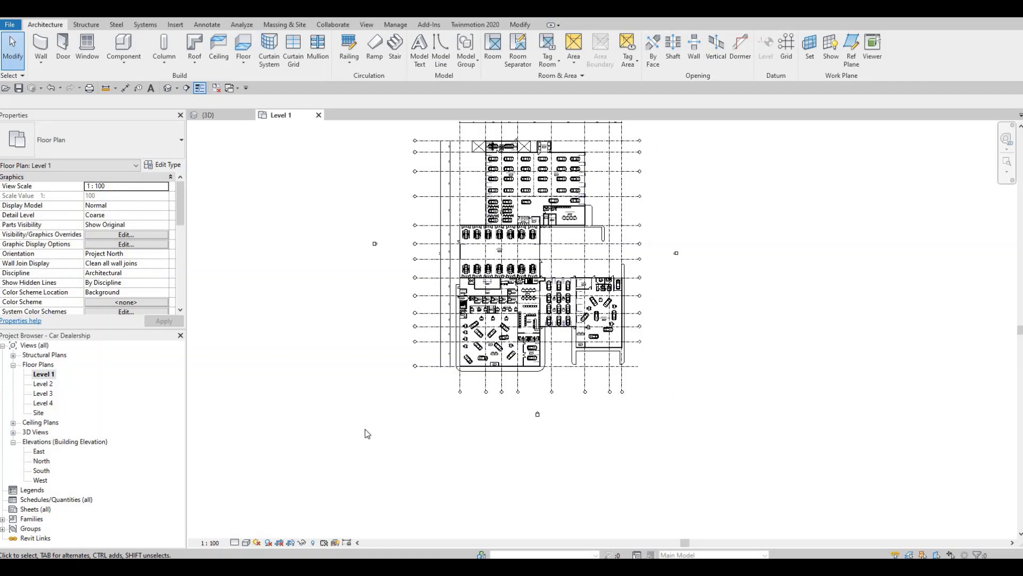
scroll(491, 315, "up", 5)
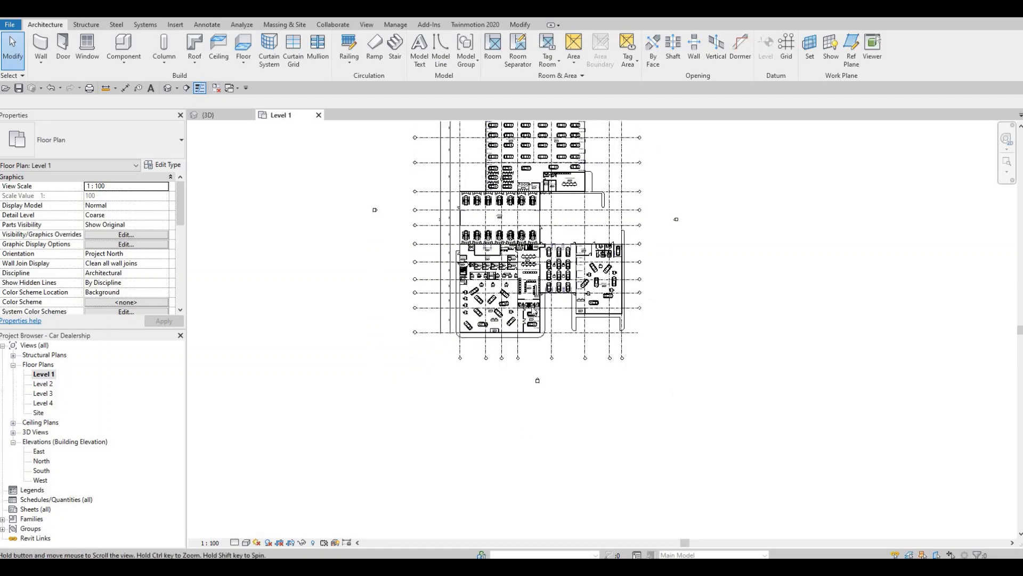
scroll(490, 293, "down", 3)
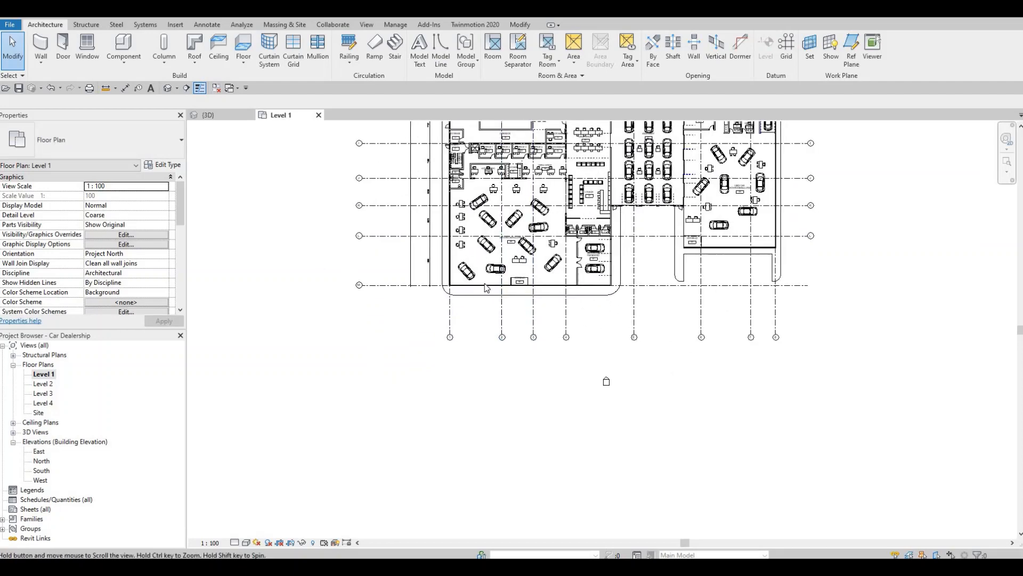
middle_click_drag(498, 333, 493, 328)
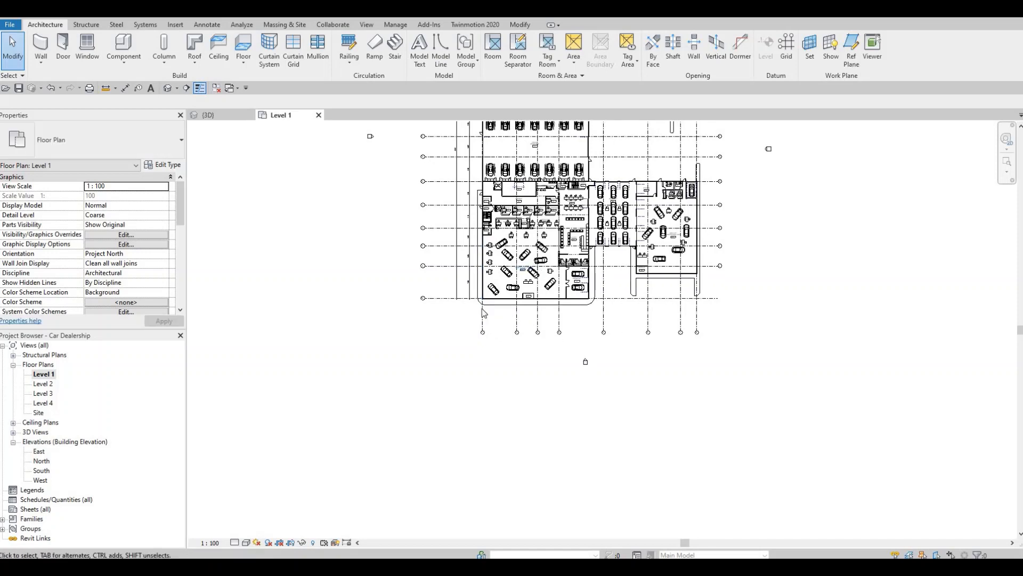
middle_click_drag(580, 303, 579, 295)
middle_click_drag(553, 190, 499, 256)
middle_click_drag(484, 172, 481, 221)
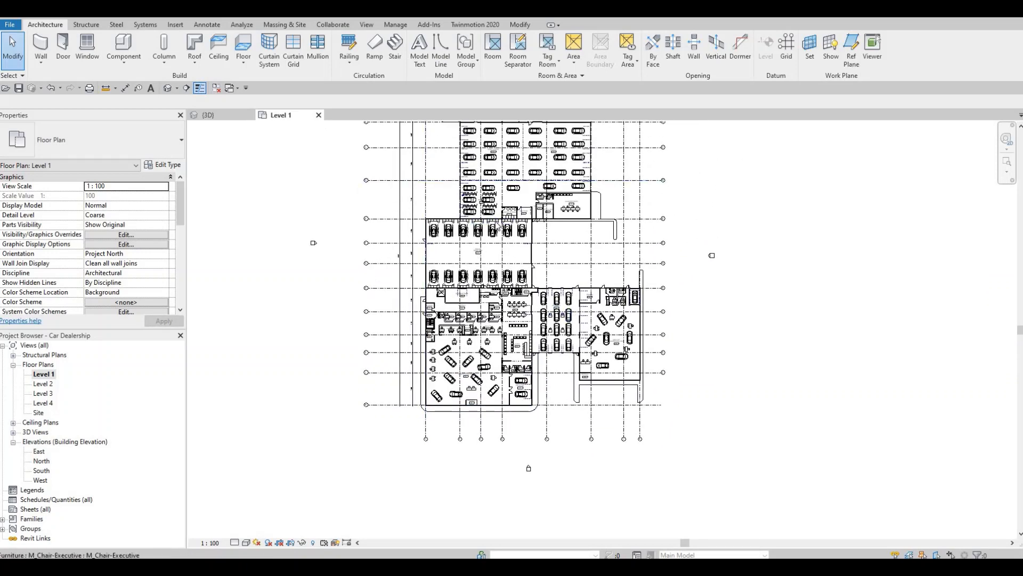
scroll(526, 361, "down", 2)
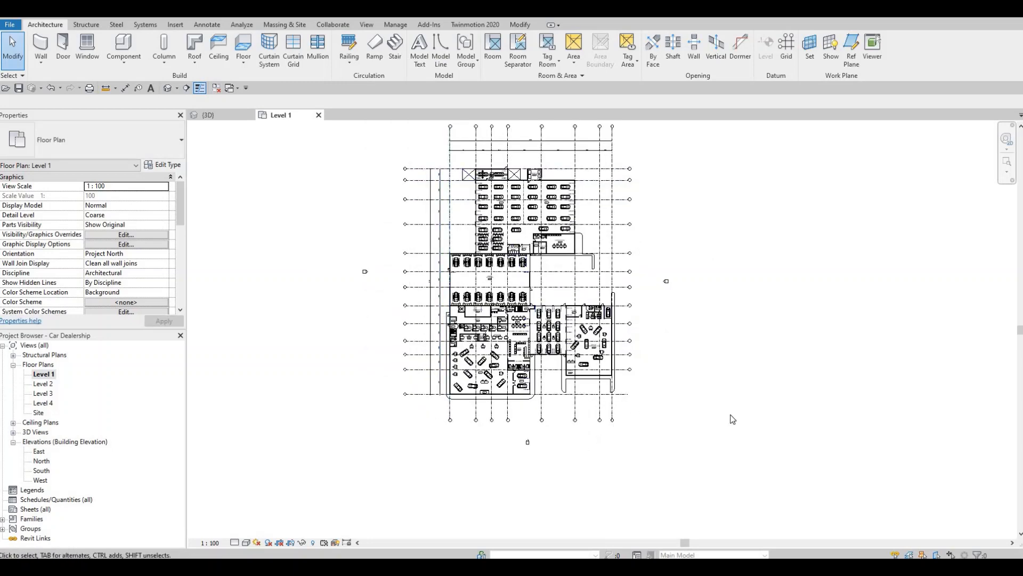
Start a new architectural floor and duplicate the FLOOR 3 type as FLOOR 4
scroll(592, 245, "down", 2)
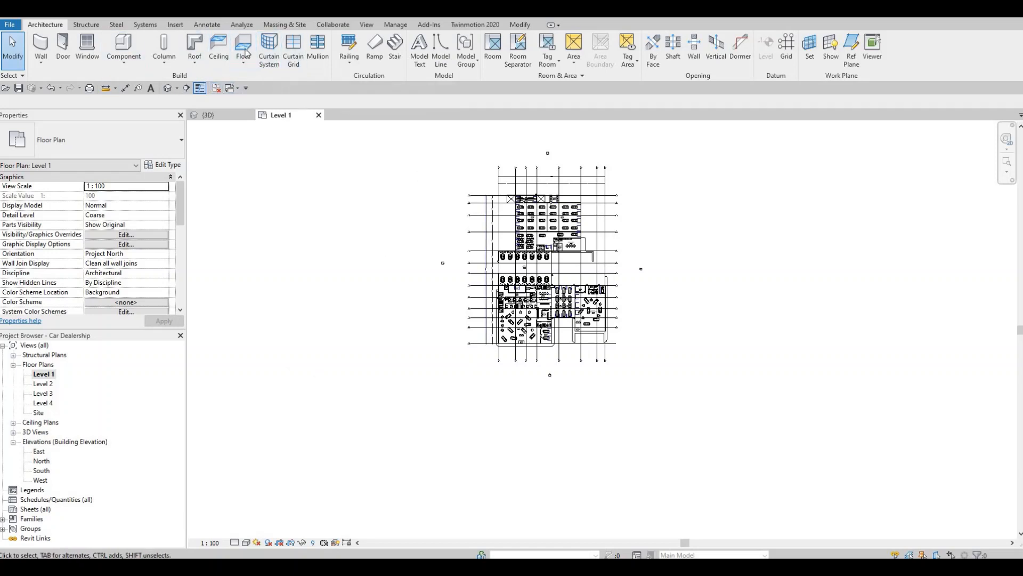
left_click(245, 46)
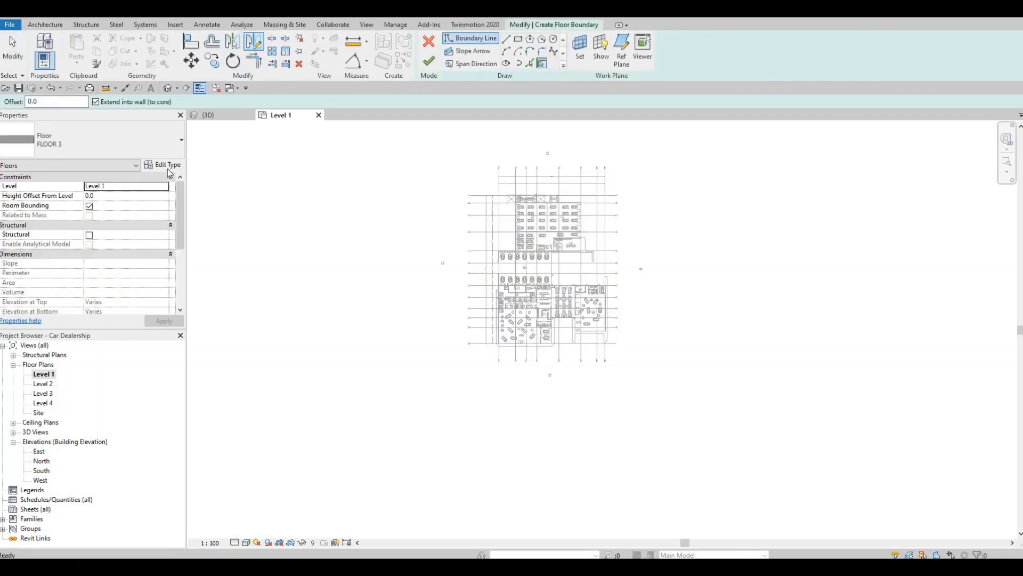
left_click(165, 167)
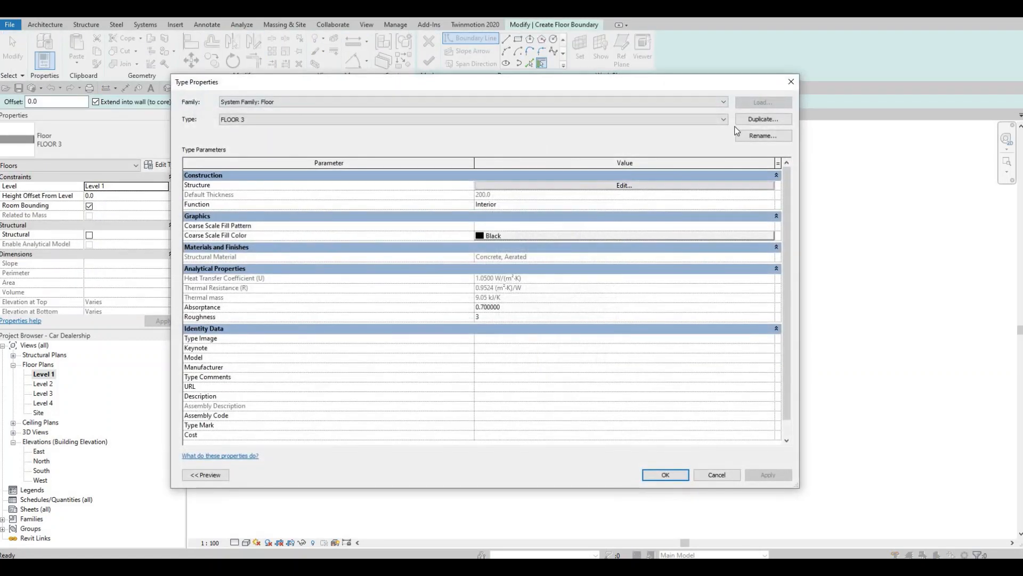
left_click(766, 119)
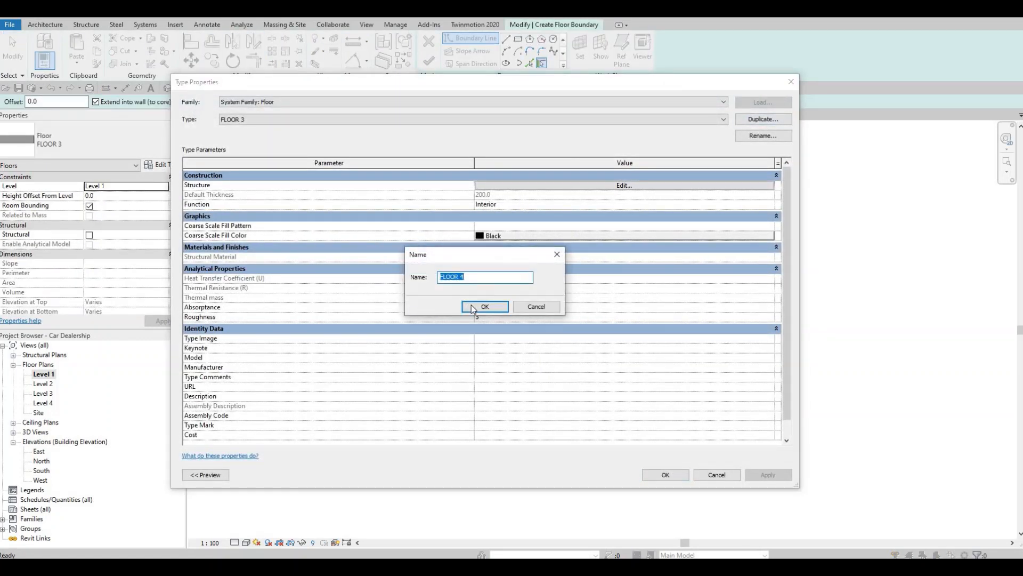
key("Return")
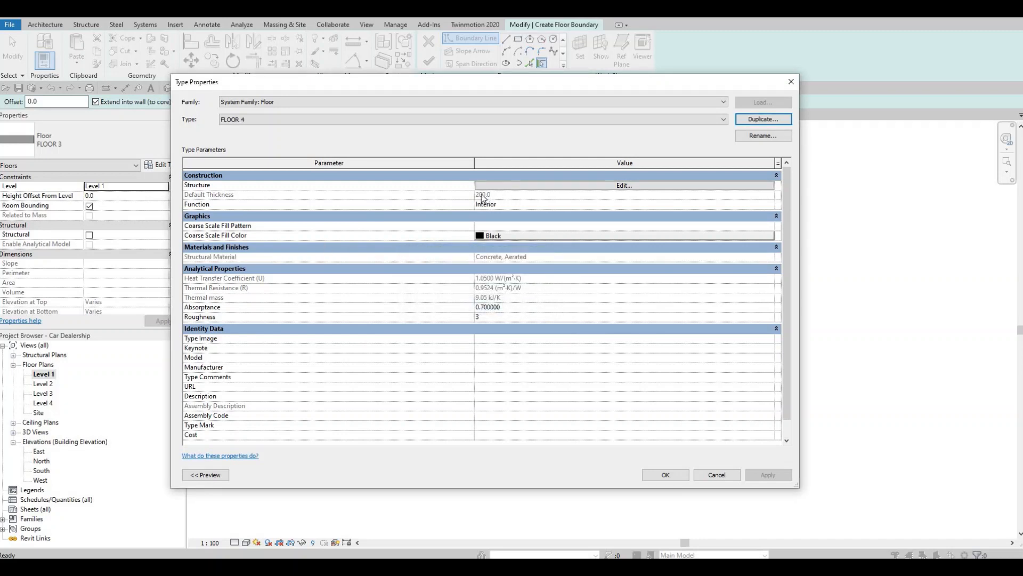
Assign the AEC material Concrete, C35/45 to FLOOR 4's structure layer and accept the type settings
left_click(507, 186)
left_click(444, 185)
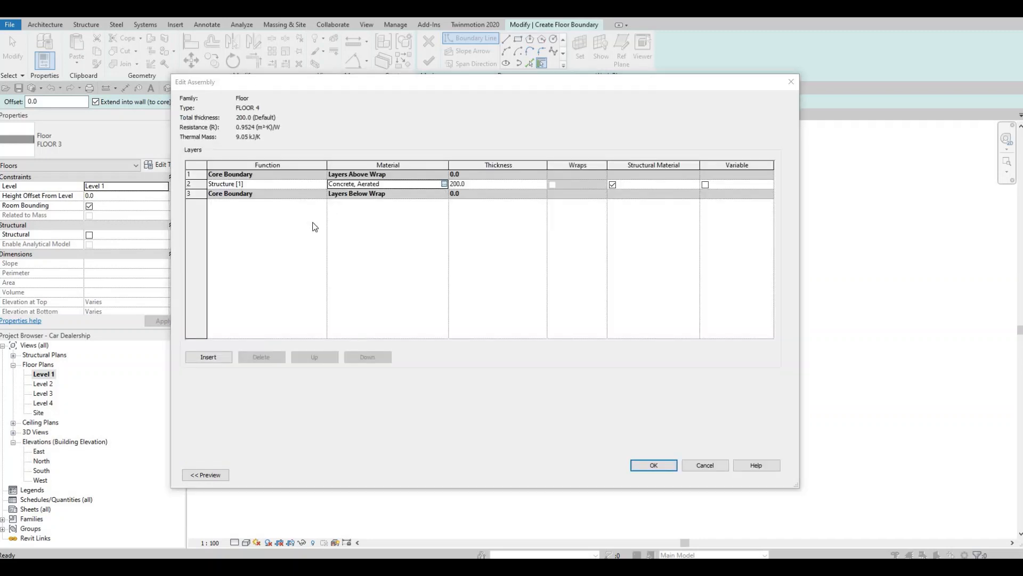
left_click(444, 185)
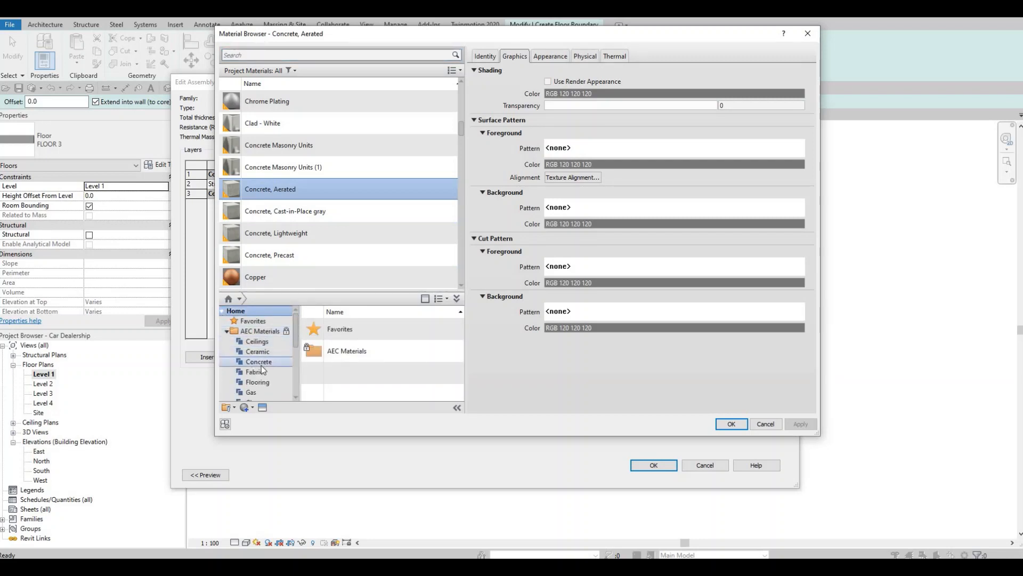
scroll(262, 366, "down", 3)
scroll(264, 367, "up", 2)
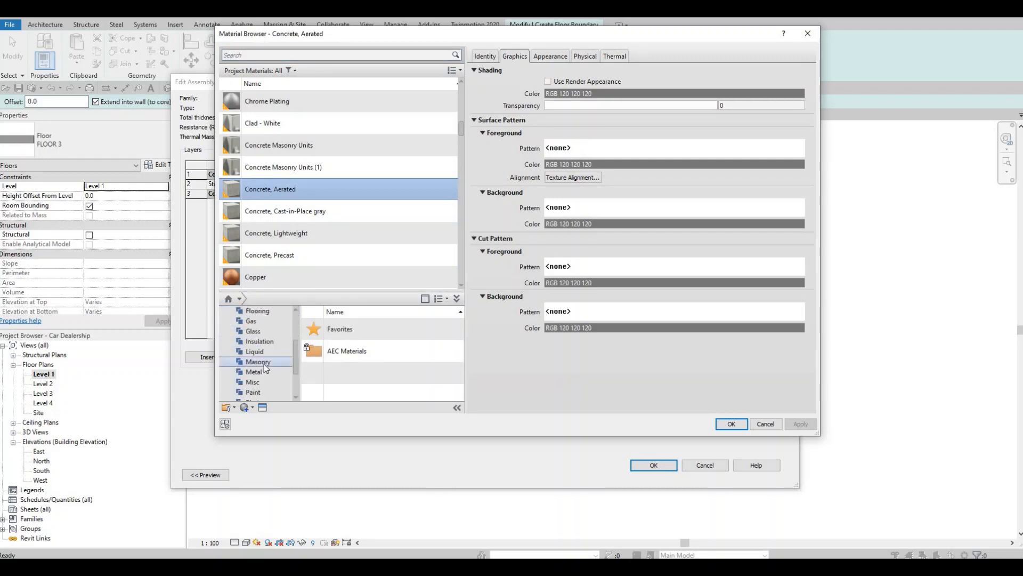
scroll(274, 355, "up", 2)
left_click(274, 343)
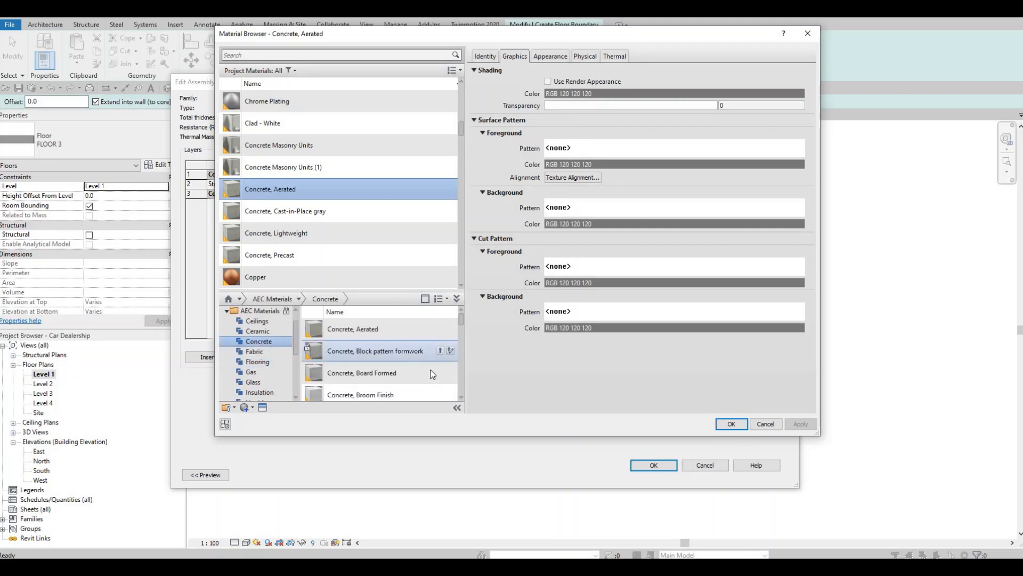
scroll(437, 365, "down", 3)
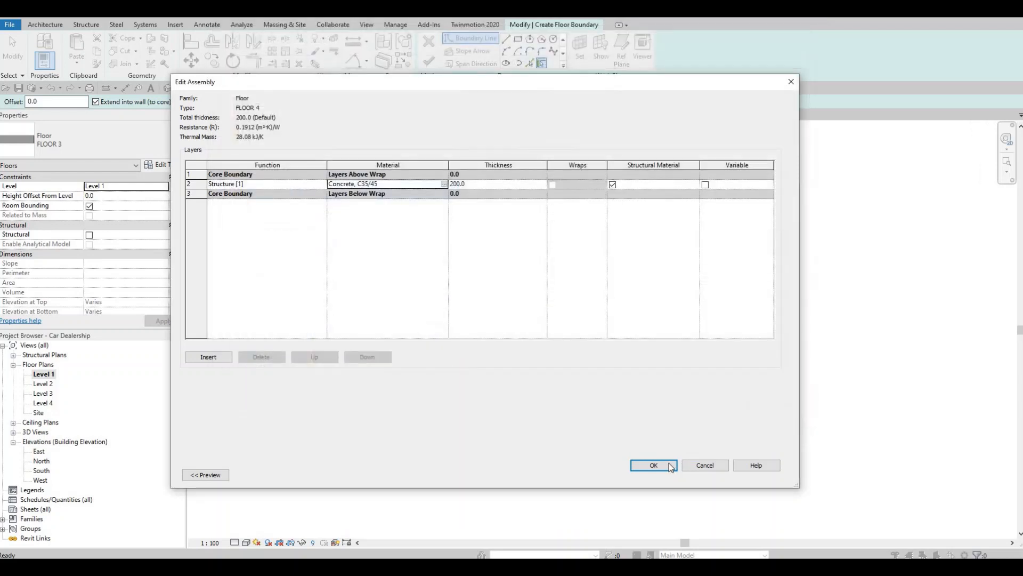
left_click(654, 465)
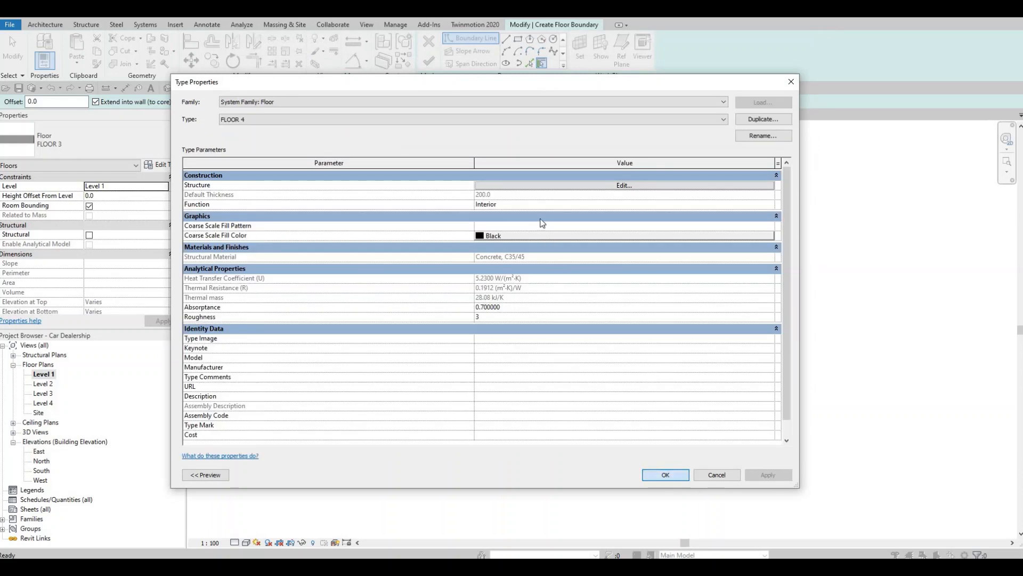
left_click(656, 472)
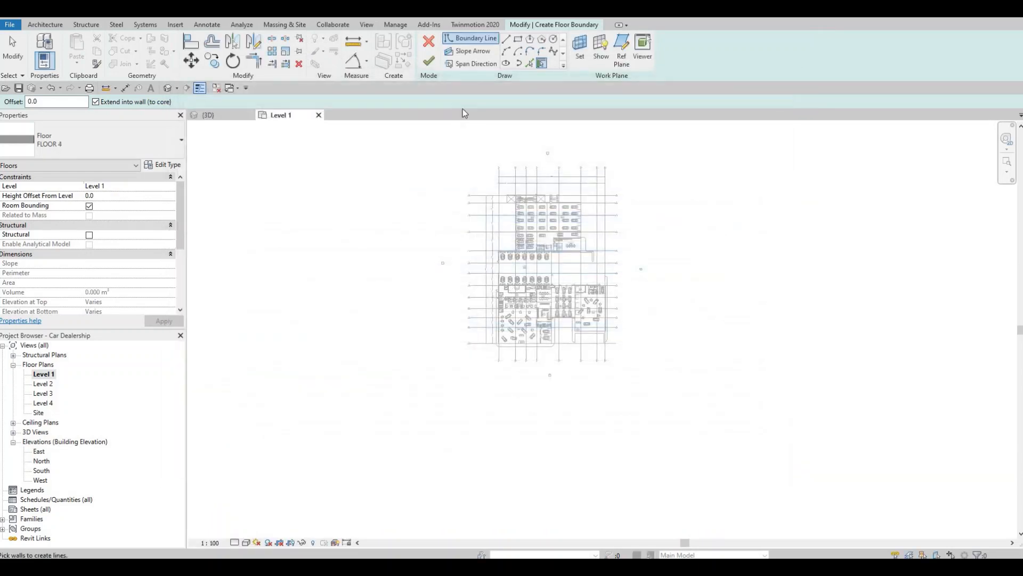
Choose a rectangular boundary for the FLOOR 4 floor and apply a height offset of -200 from Level 1
left_click(518, 40)
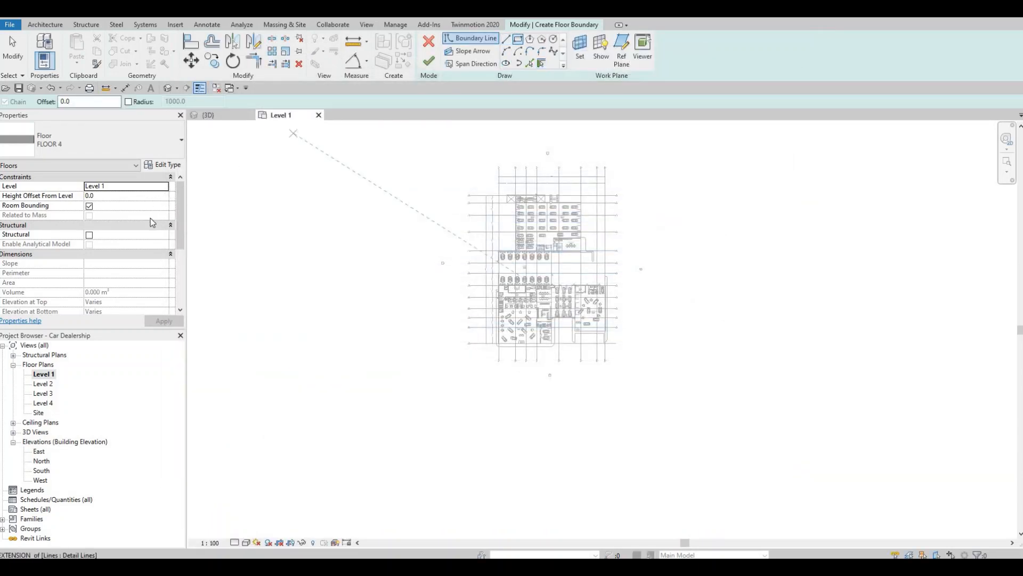
scroll(143, 230, "down", 5)
scroll(126, 235, "up", 5)
left_click(109, 197)
type("-200")
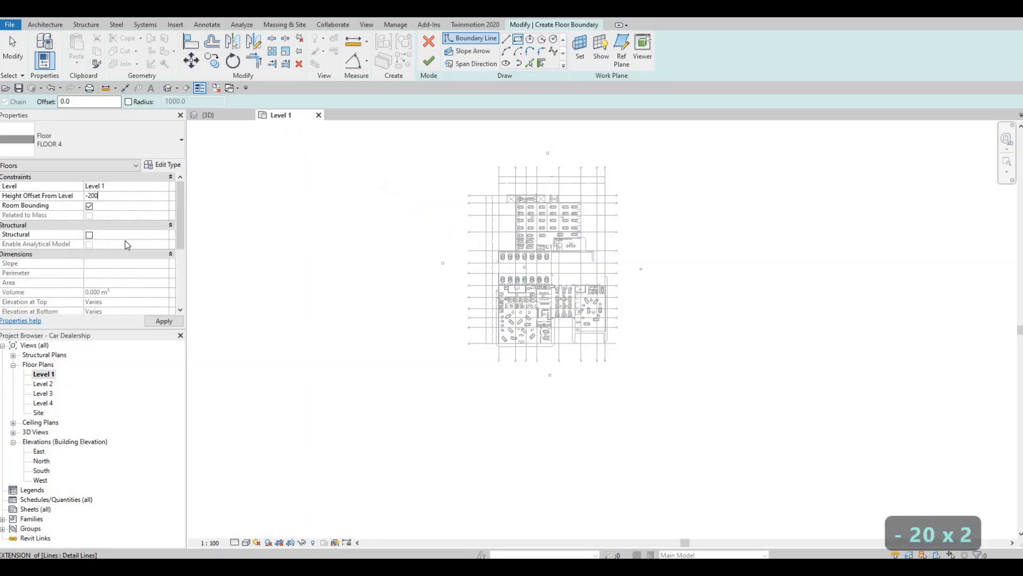
left_click(159, 321)
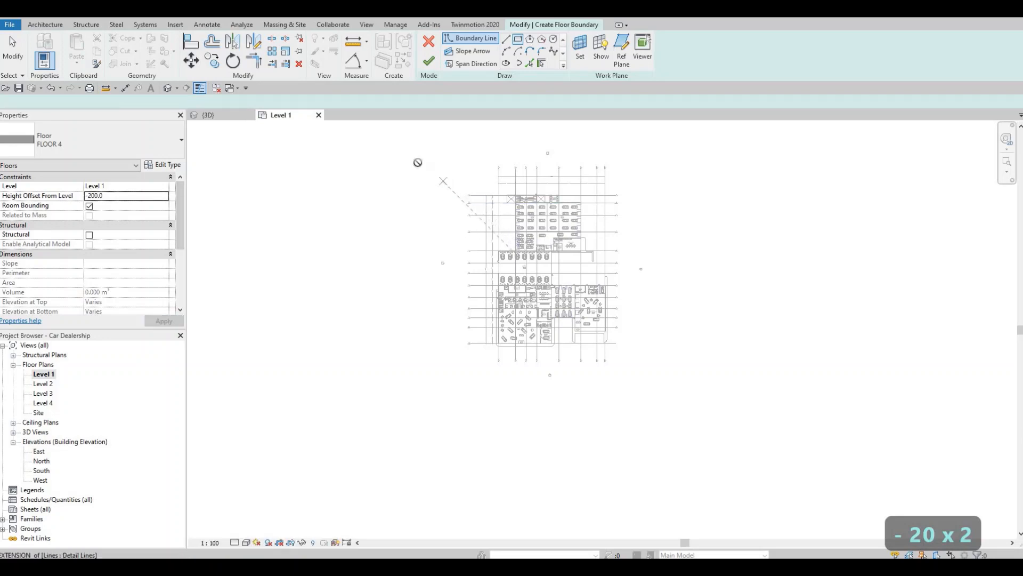
Draw a rectangular floor boundary about 174930 mm wide around the entire dealership and its grid lines
left_click(417, 162)
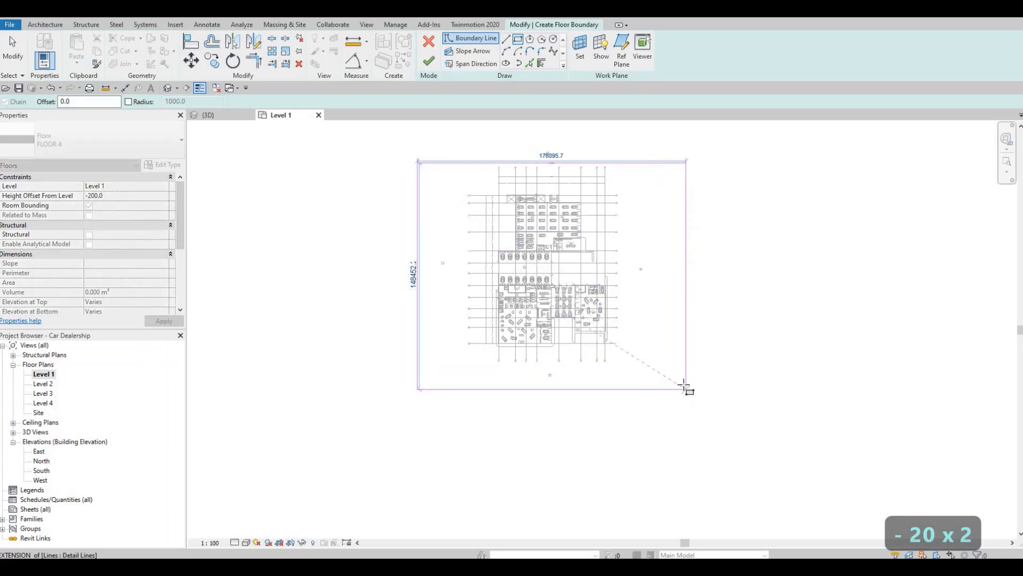
left_click(684, 383)
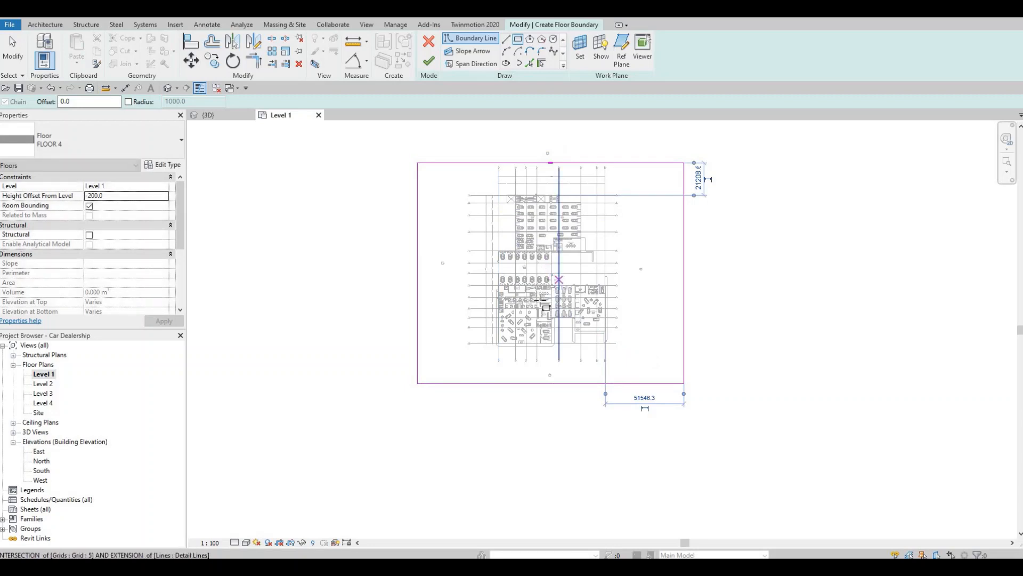
middle_click_drag(540, 301, 515, 312)
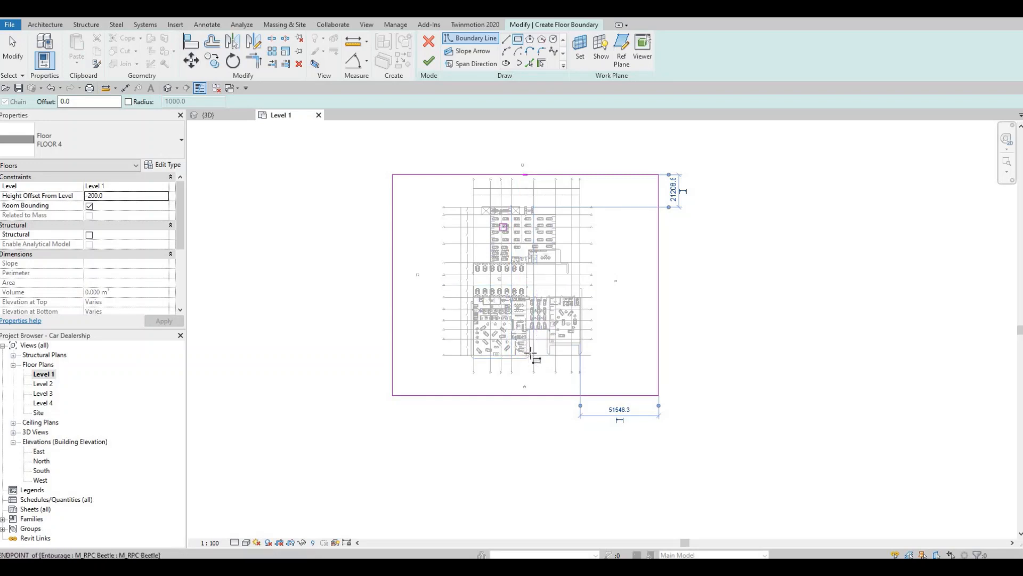
scroll(546, 353, "up", 4)
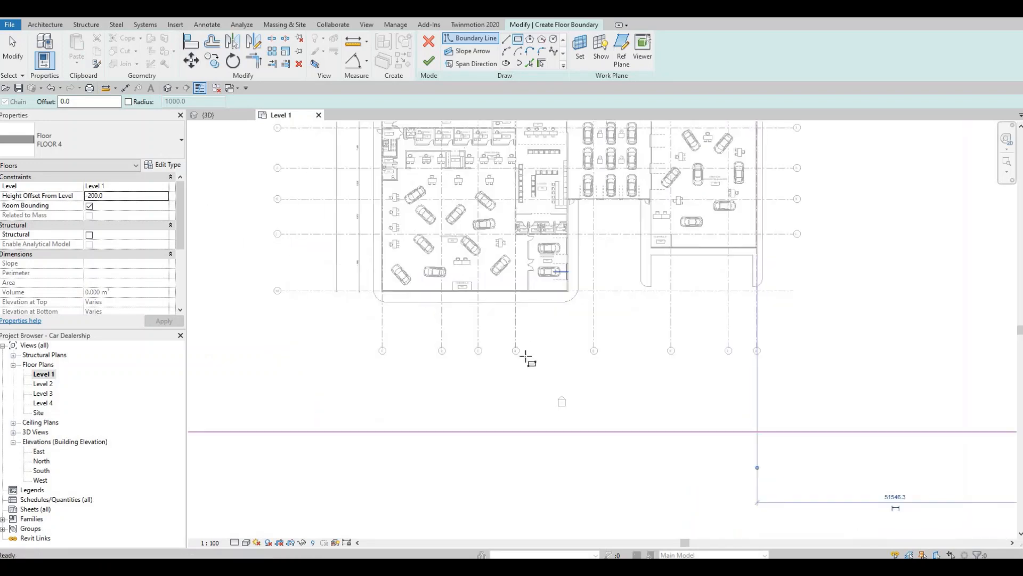
scroll(524, 349, "down", 2)
key("Escape")
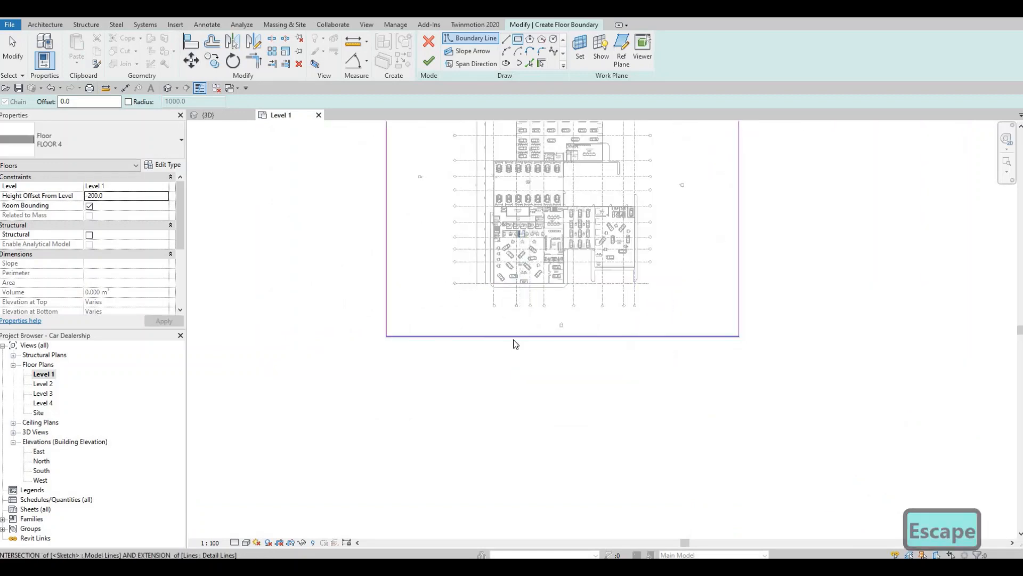
key("Escape")
key("Escape")
key("Escape")
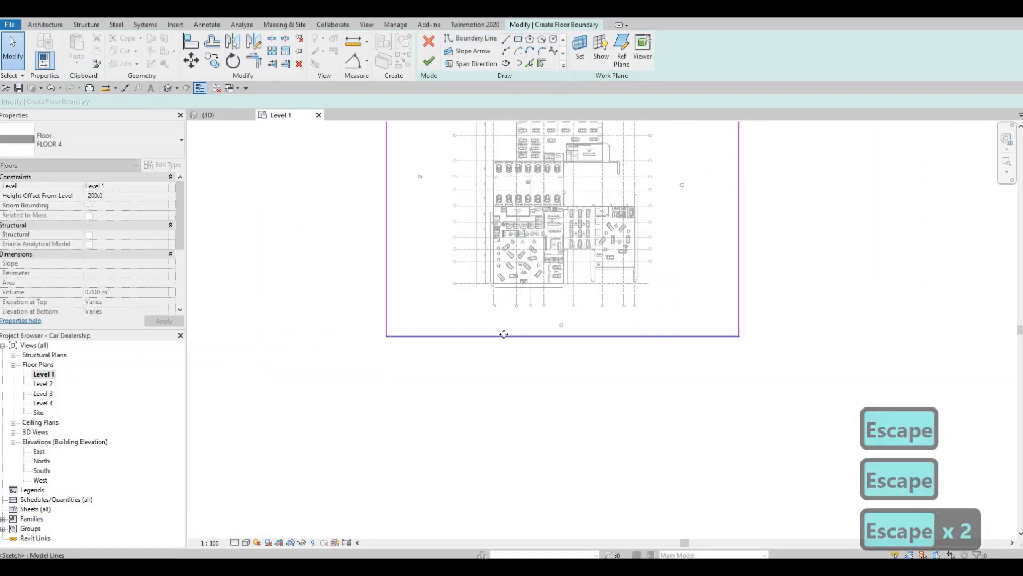
Move the southern boundary line to about 66000 mm beyond the southernmost grid line and finish the floor
left_click(504, 336)
left_click_drag(502, 388, 500, 418)
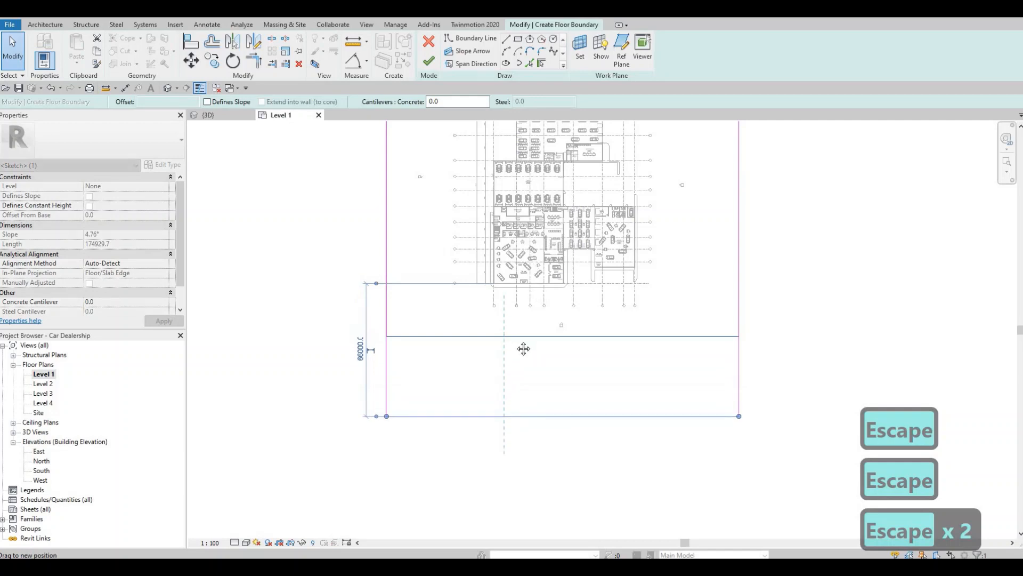
scroll(521, 340, "down", 1)
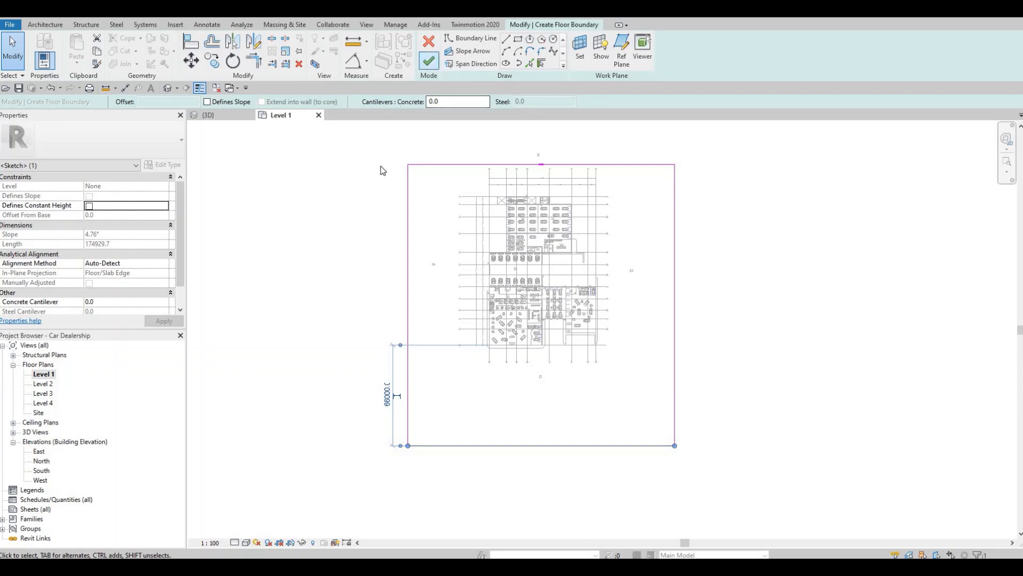
left_click(428, 61)
key("Escape")
key("Escape")
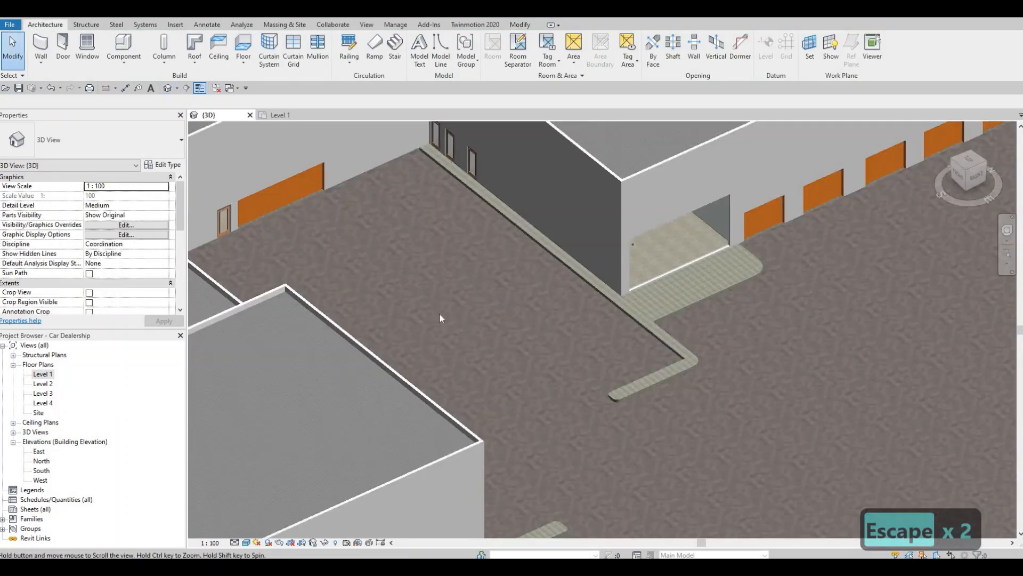
Examine the walkways and the ground slab around the dealership from several angles in the 3D view
middle_click_drag(440, 313, 609, 367, "shift")
scroll(484, 324, "down", 1)
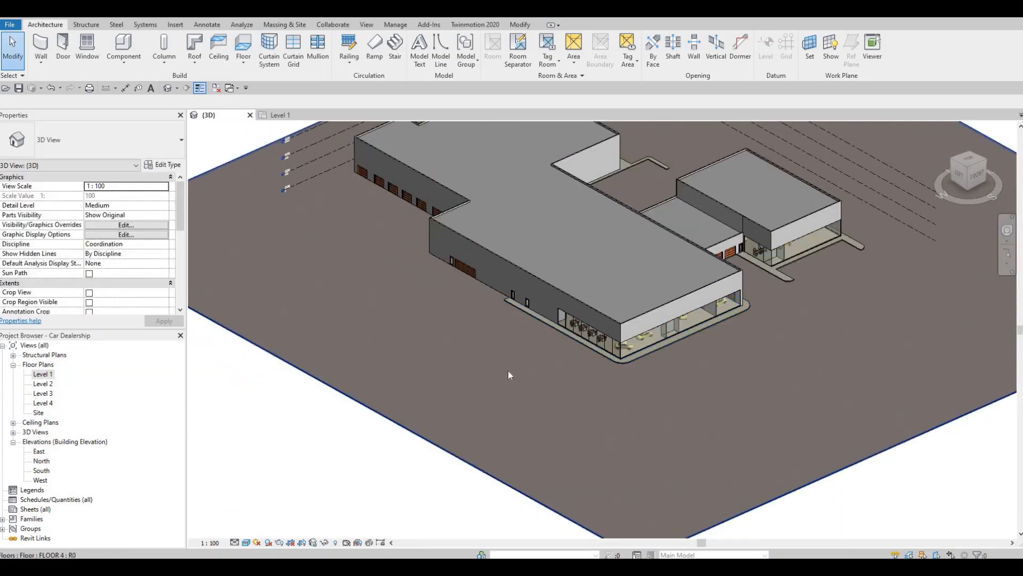
middle_click_drag(594, 408, 482, 431)
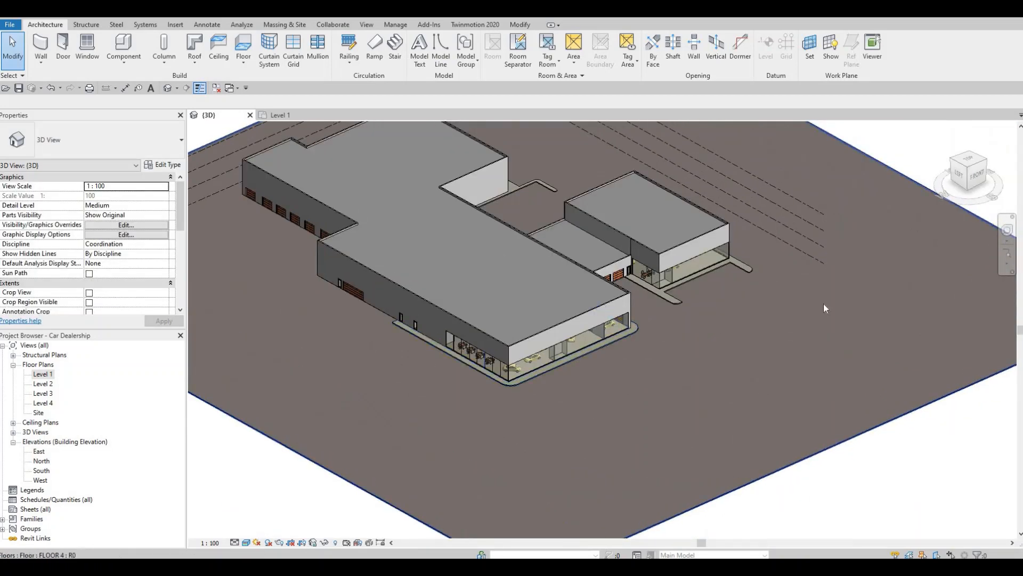
left_click(620, 334)
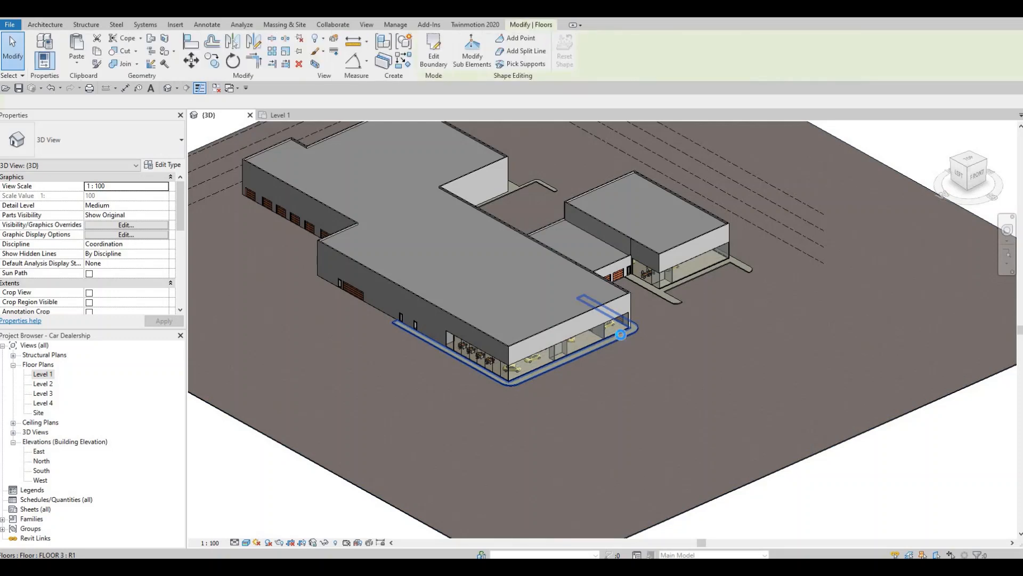
key("Escape")
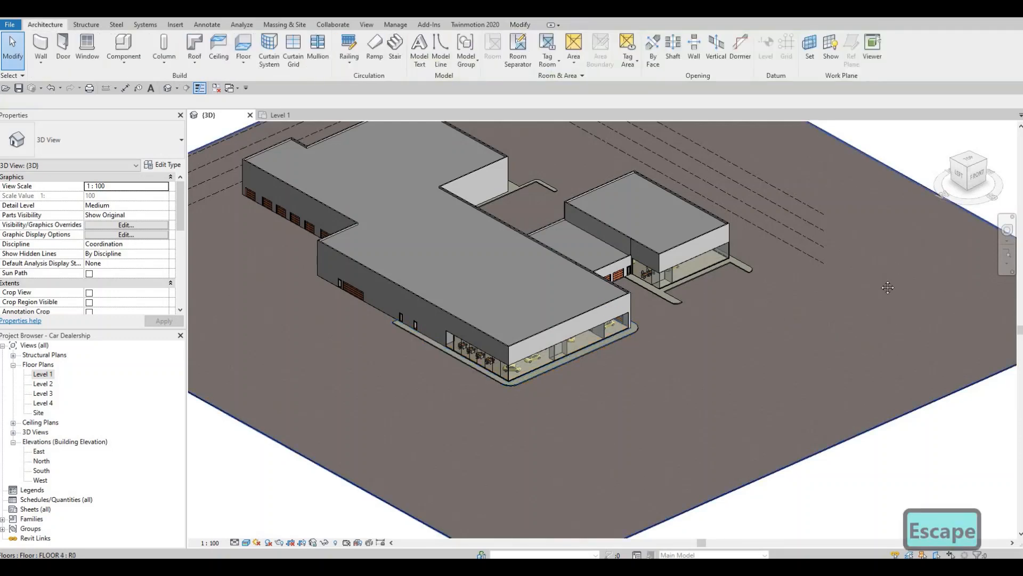
middle_click_drag(853, 340, 837, 401)
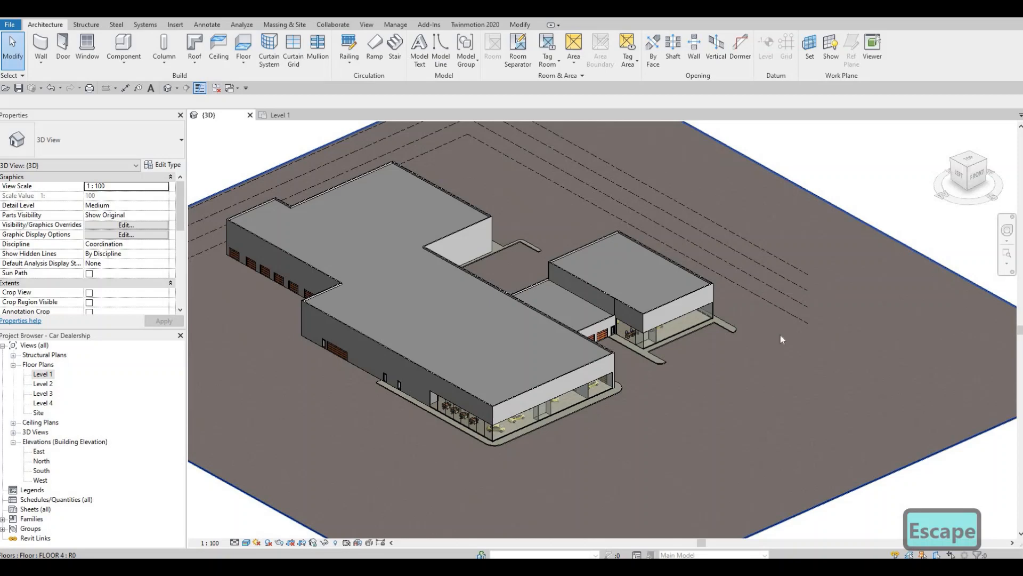
middle_click_drag(806, 283, 700, 223, "shift")
scroll(677, 319, "down", 3)
mouse_move(701, 278)
middle_mouse_down("shift")
mouse_move(714, 264)
mouse_move(692, 295)
middle_mouse_up("shift")
scroll(629, 296, "up", 2)
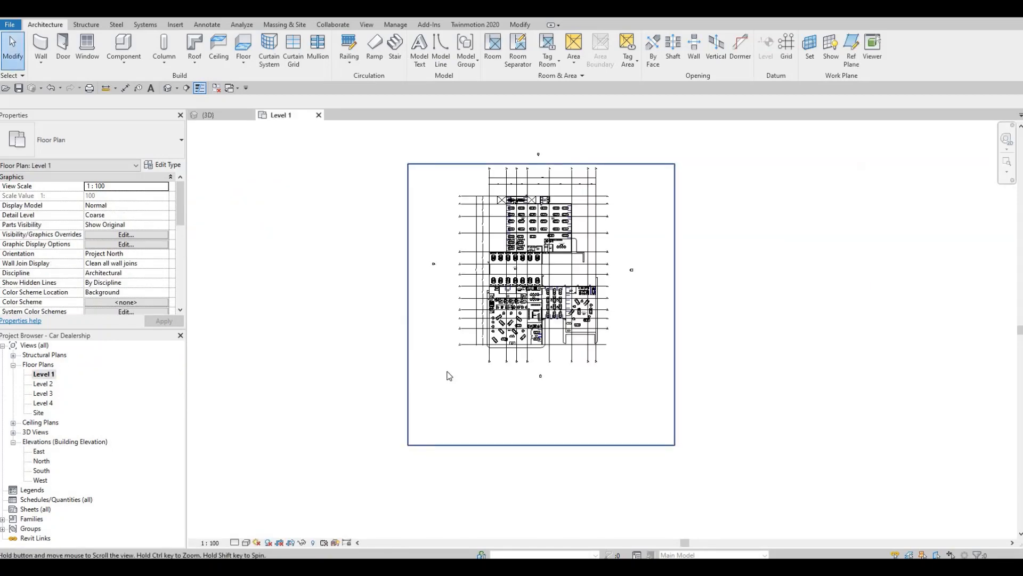
Start a new floor on the Level 1 plan and set its type to FLOOR 3
middle_click_drag(506, 364, 462, 367)
scroll(446, 365, "up", 2)
scroll(533, 358, "up", 3)
middle_click_drag(480, 426, 504, 290)
scroll(504, 290, "down", 2)
middle_click_drag(517, 236, 497, 322)
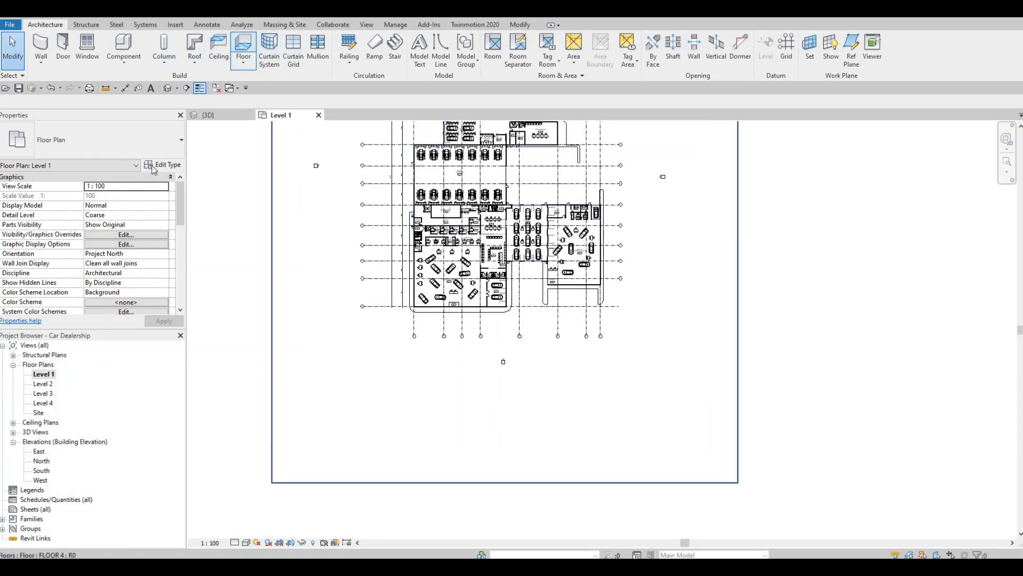
left_click(153, 131)
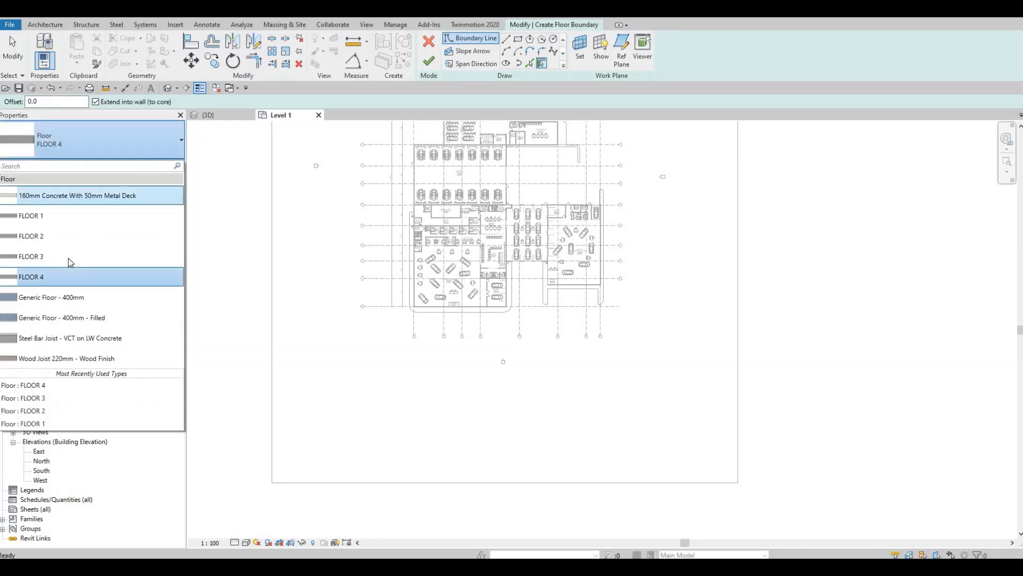
left_click(71, 258)
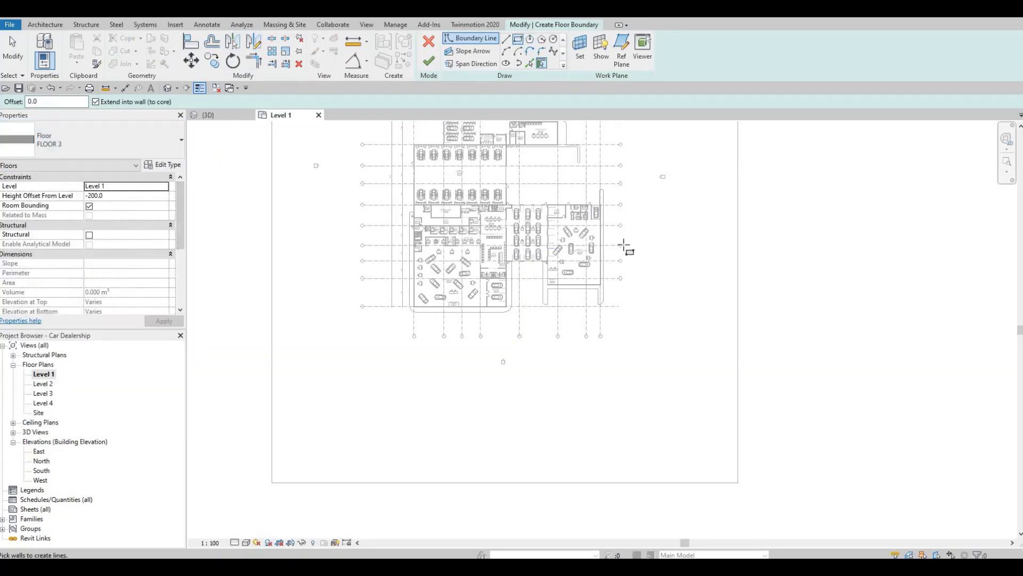
Draw a long, narrow rectangular boundary about 7300 mm deep south of the building, inside the ground slab
middle_click_drag(625, 267, 590, 338)
scroll(620, 378, "up", 2)
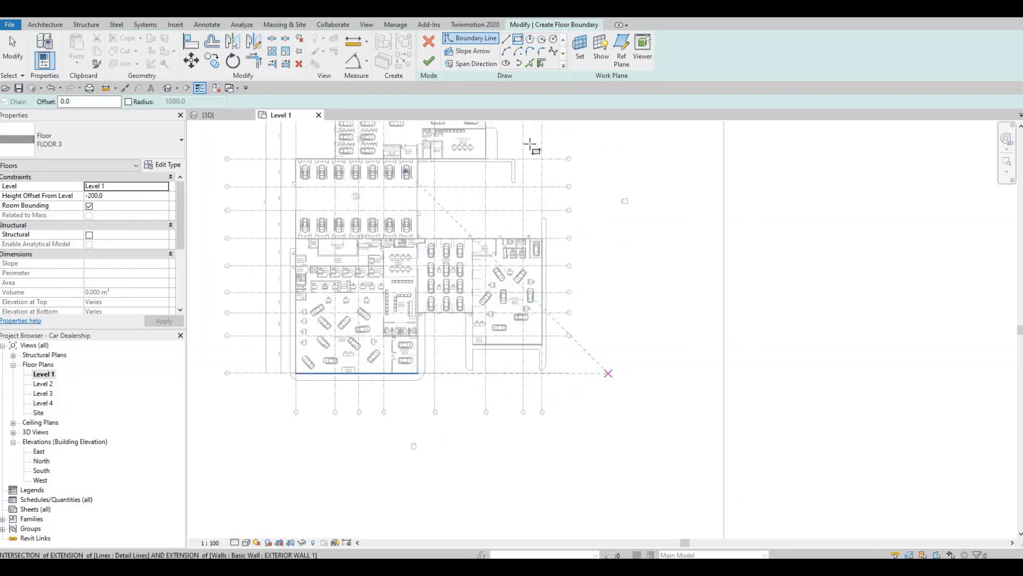
middle_click_drag(593, 137, 575, 326)
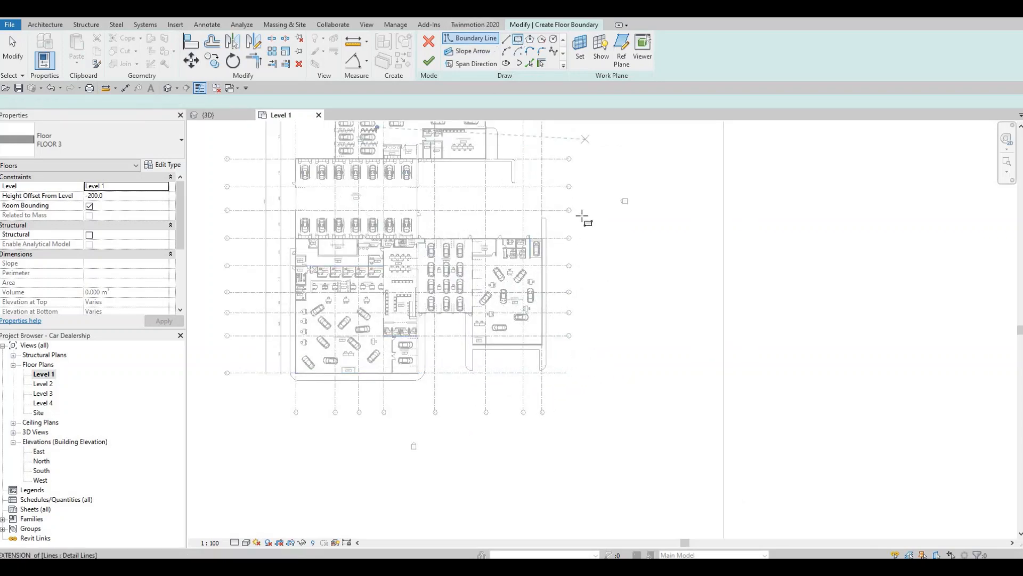
middle_click_drag(590, 187, 592, 190)
middle_click_drag(584, 226, 583, 177)
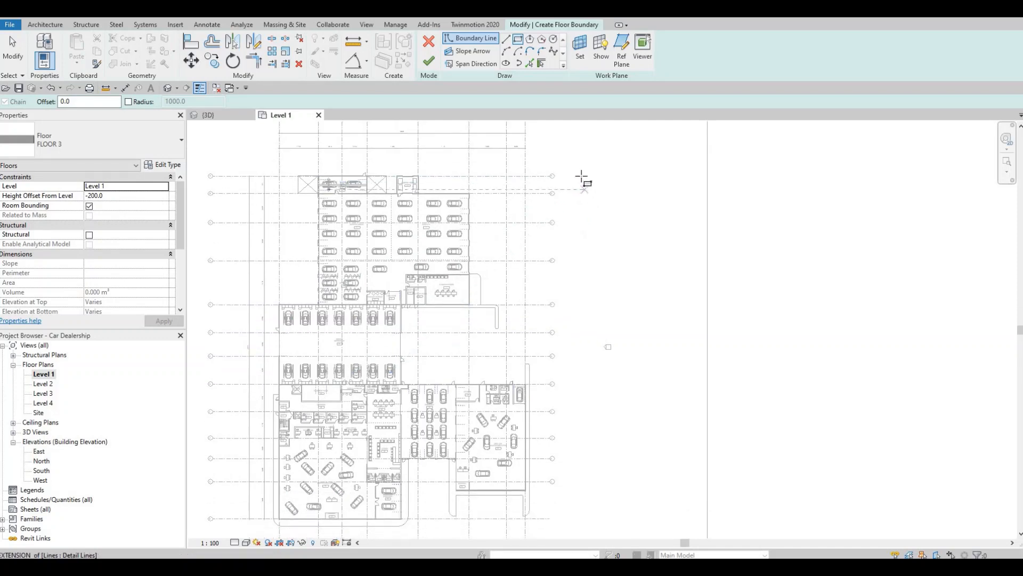
middle_click_drag(575, 293, 605, 139)
scroll(399, 374, "down", 1)
middle_click_drag(398, 373, 469, 270)
scroll(392, 329, "down", 1)
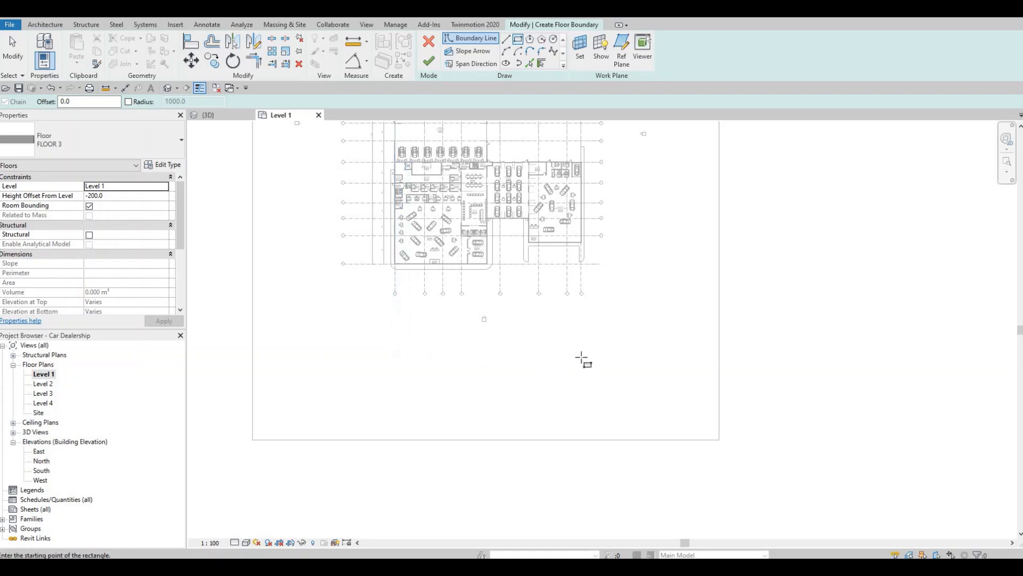
left_click(387, 330)
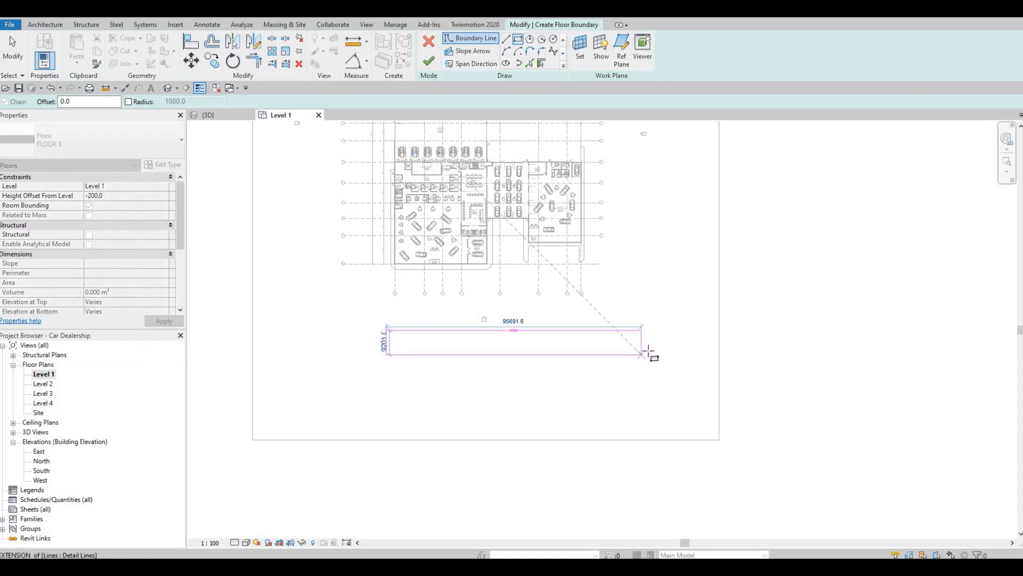
left_click(650, 350)
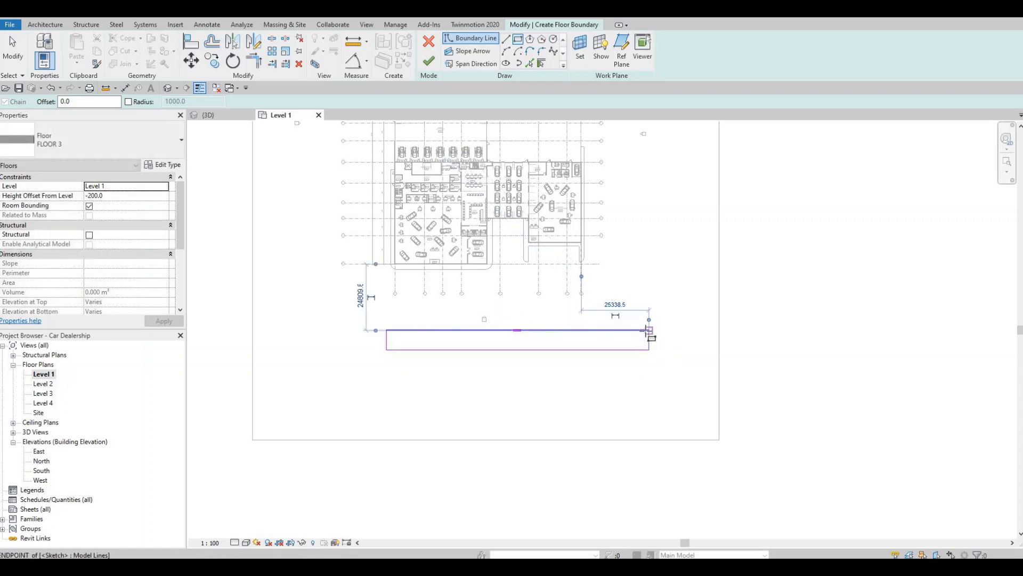
Draw a tall rectangular boundary about 11000 mm wide along the building's east side, starting at the southern strip's northeast corner
left_click(620, 147)
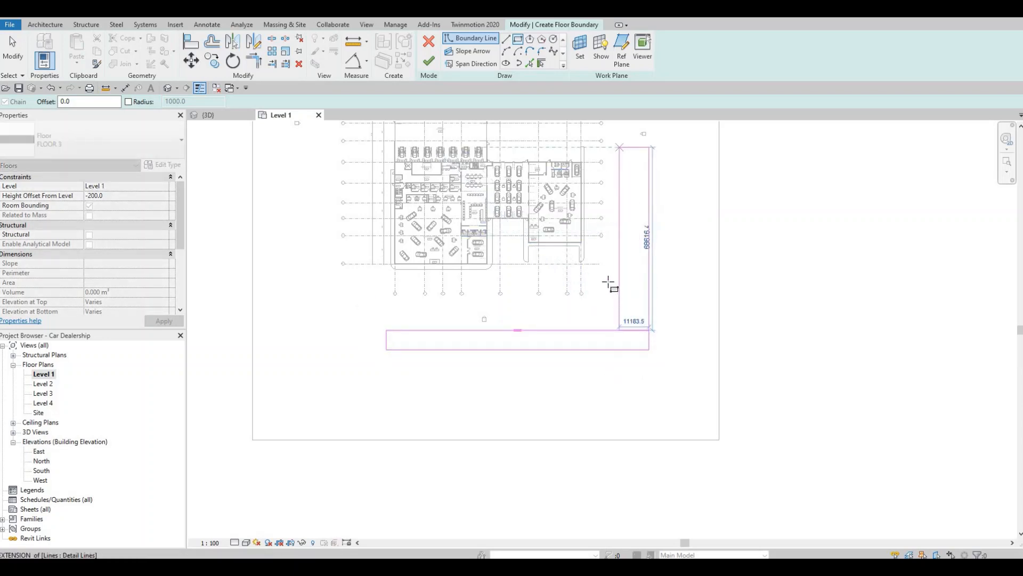
middle_click_drag(620, 169, 605, 372)
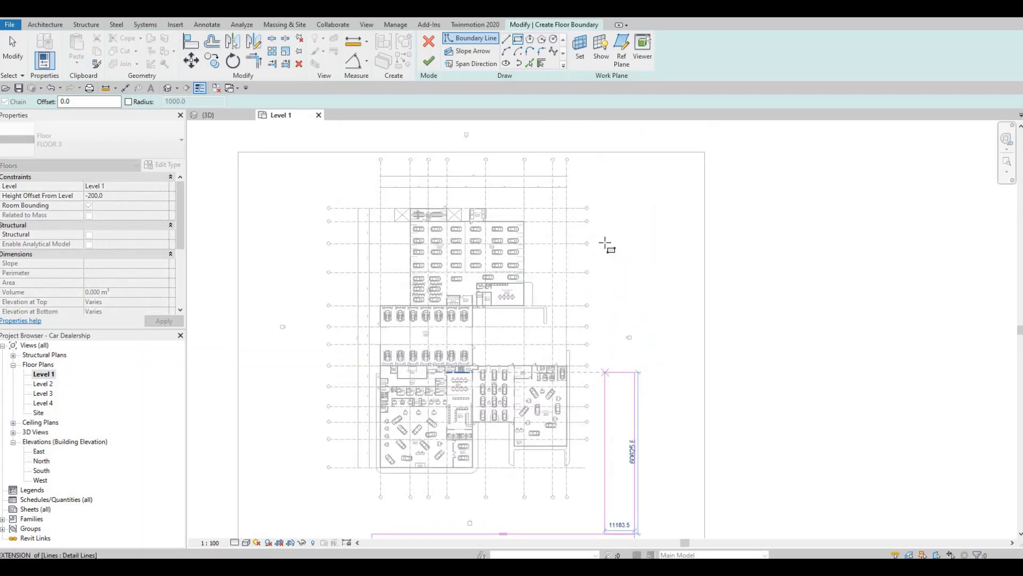
left_click(616, 208)
middle_click_drag(649, 326, 675, 230)
key("Escape")
Draw a tall rectangular boundary about 10025 mm wide along the building's west side
mouse_move(433, 421)
middle_mouse_down()
mouse_move(457, 390)
mouse_move(483, 384)
middle_mouse_up()
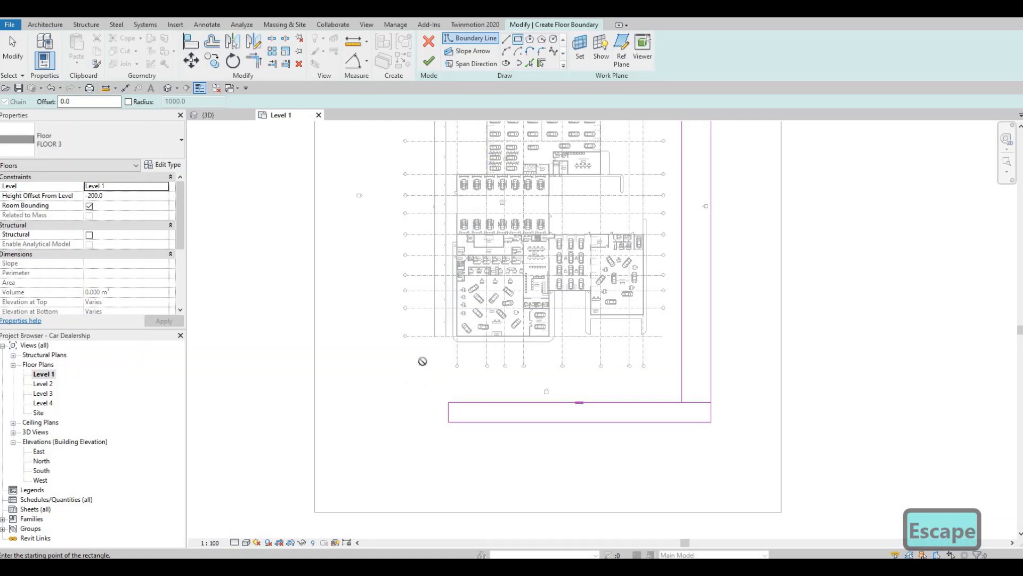
left_click(421, 372)
scroll(406, 255, "down", 1)
middle_click_drag(401, 224, 421, 376)
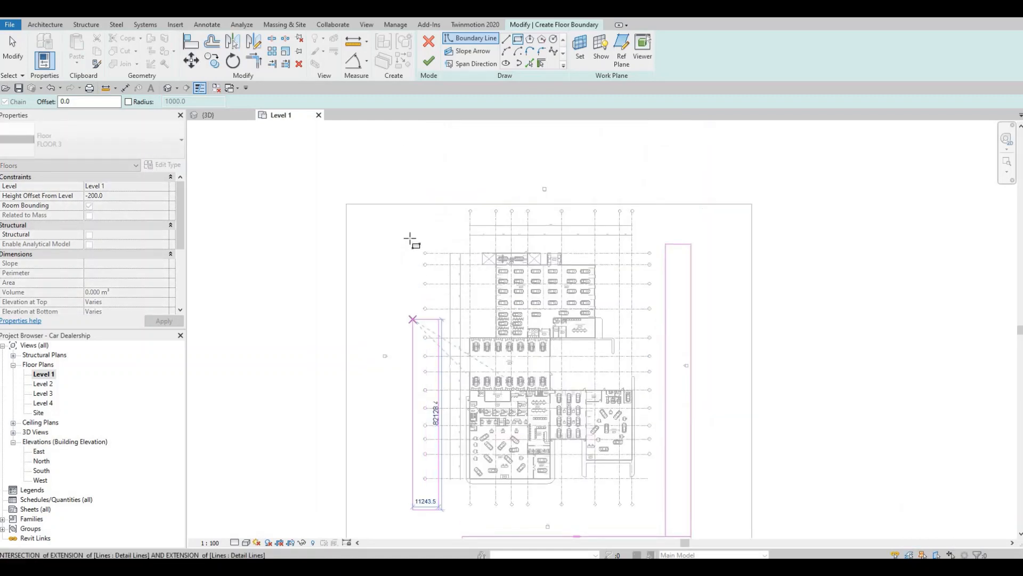
left_click(417, 239)
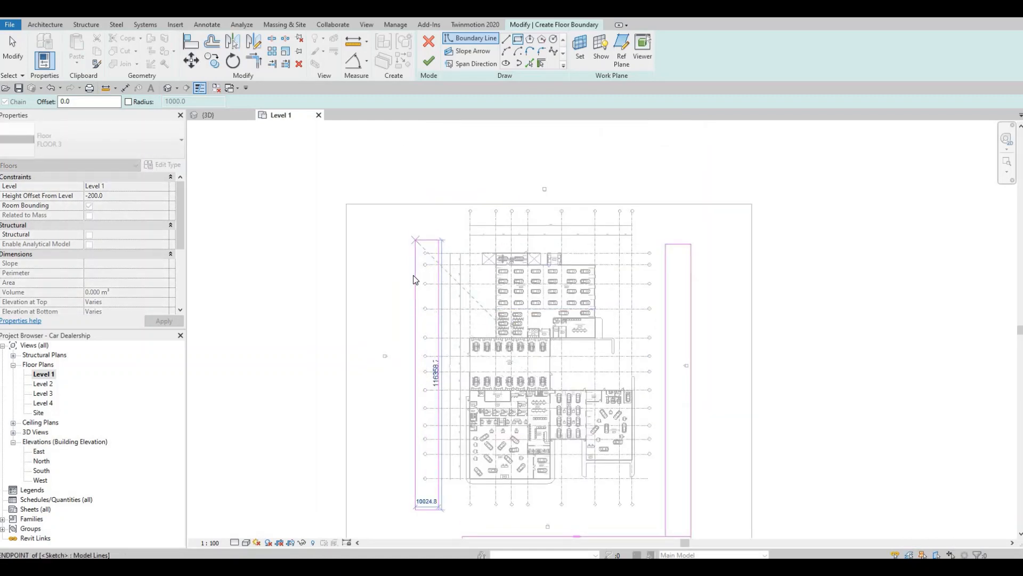
key("Escape")
key("Escape")
Align the north edge of the western strip with the north edge of the eastern strip
key("a")
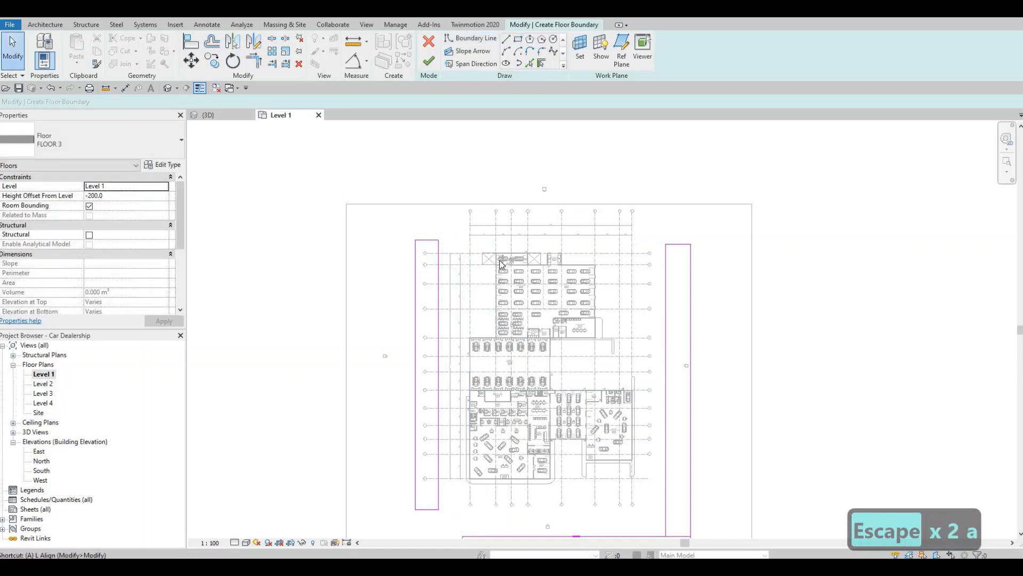
key("l")
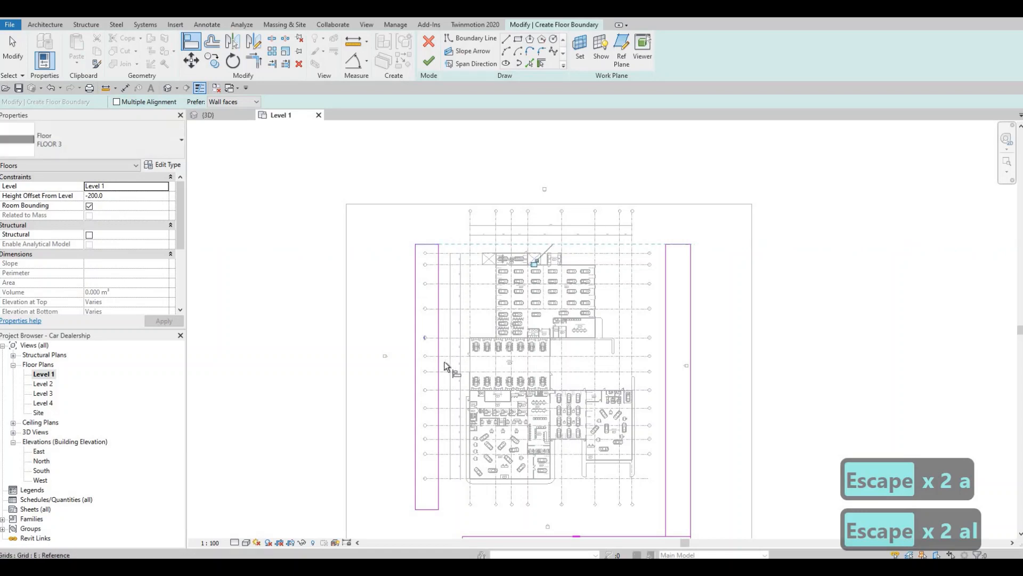
middle_click_drag(434, 446, 456, 345)
scroll(456, 345, "up", 1)
middle_click_drag(634, 411, 623, 348)
key("Escape")
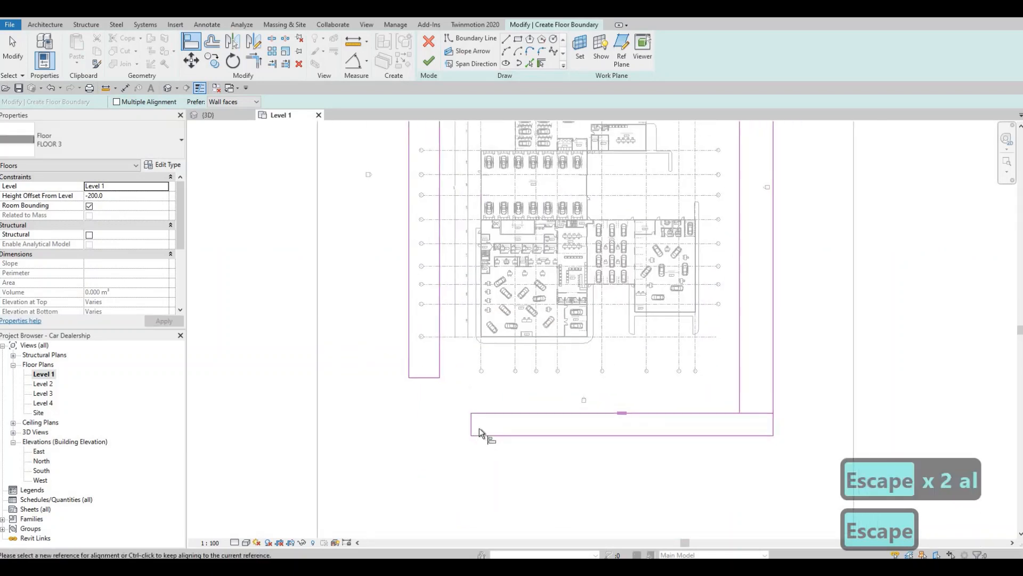
key("Escape")
scroll(470, 425, "up", 2)
left_click_drag(469, 425, 498, 406)
key("Escape")
middle_click_drag(415, 400, 420, 375)
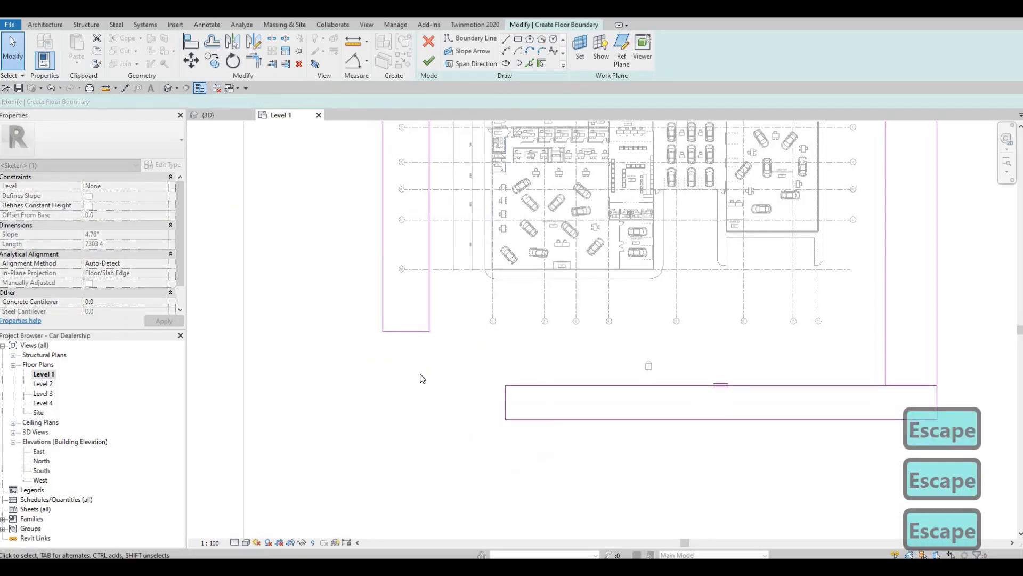
middle_click_drag(539, 176, 529, 208)
key("Escape")
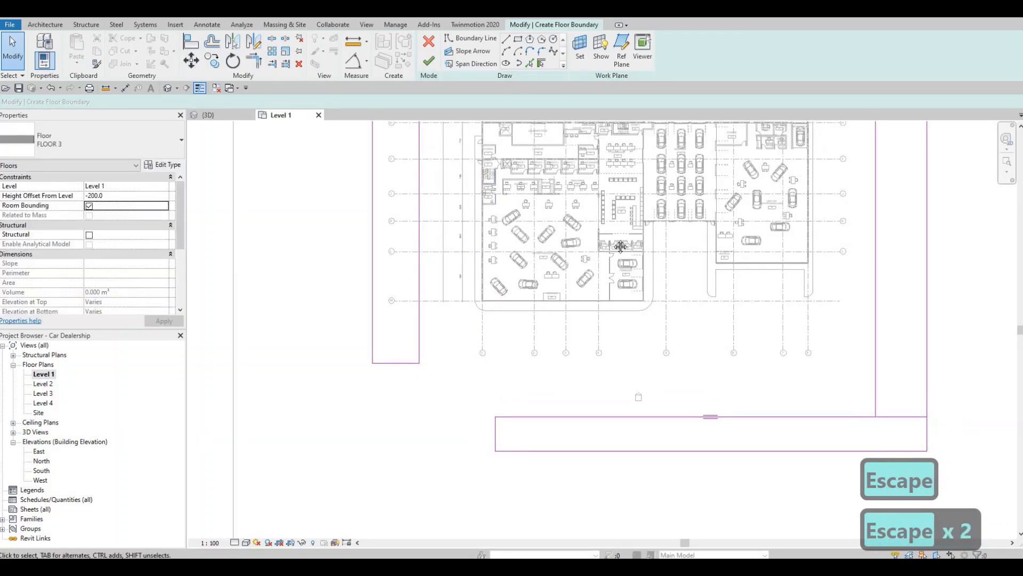
scroll(576, 260, "down", 5)
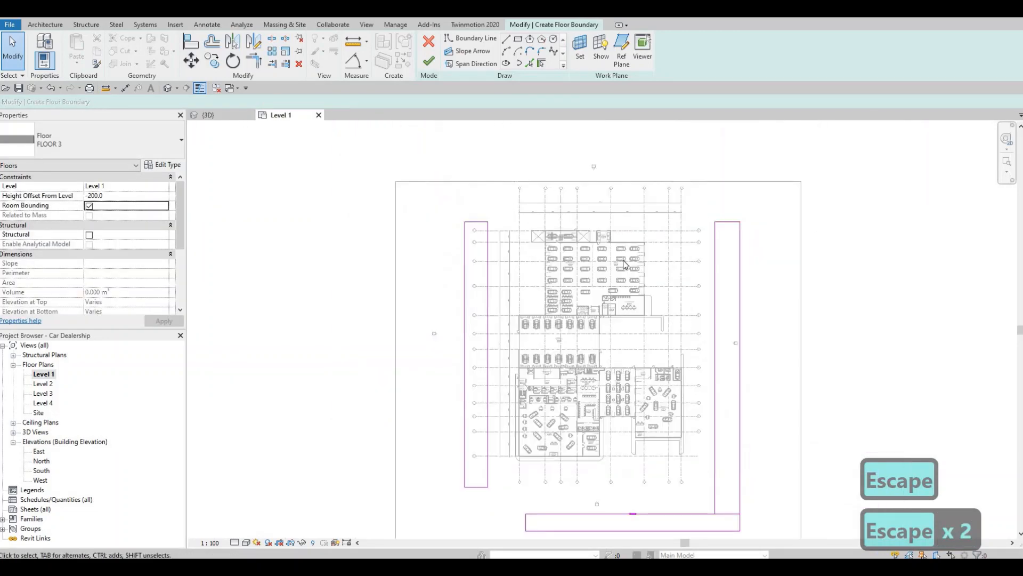
key("Escape")
Draw a rectangular boundary about 116000 mm wide north of the building, starting at the western strip's northwest corner
left_click(518, 39)
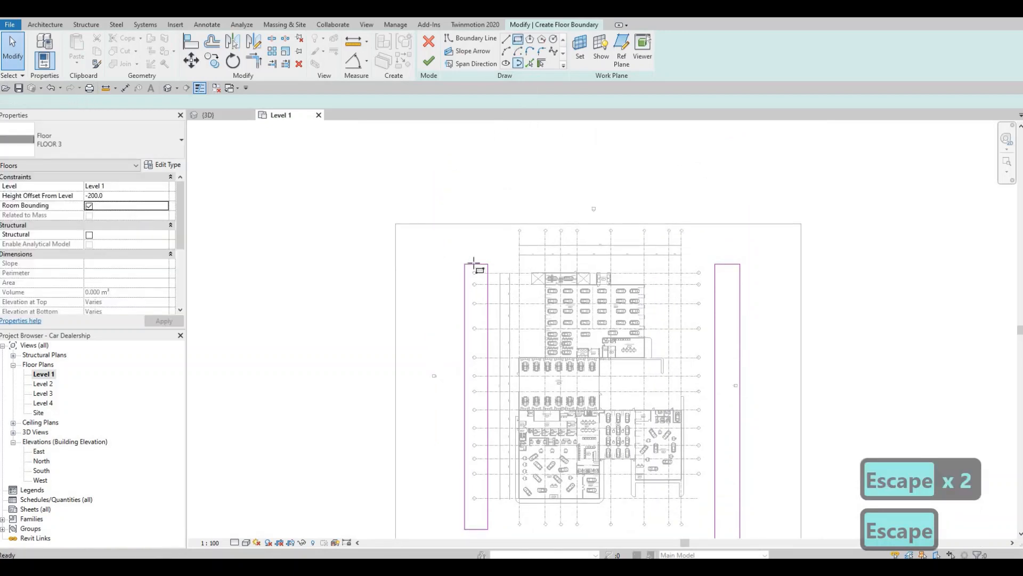
left_click(466, 264)
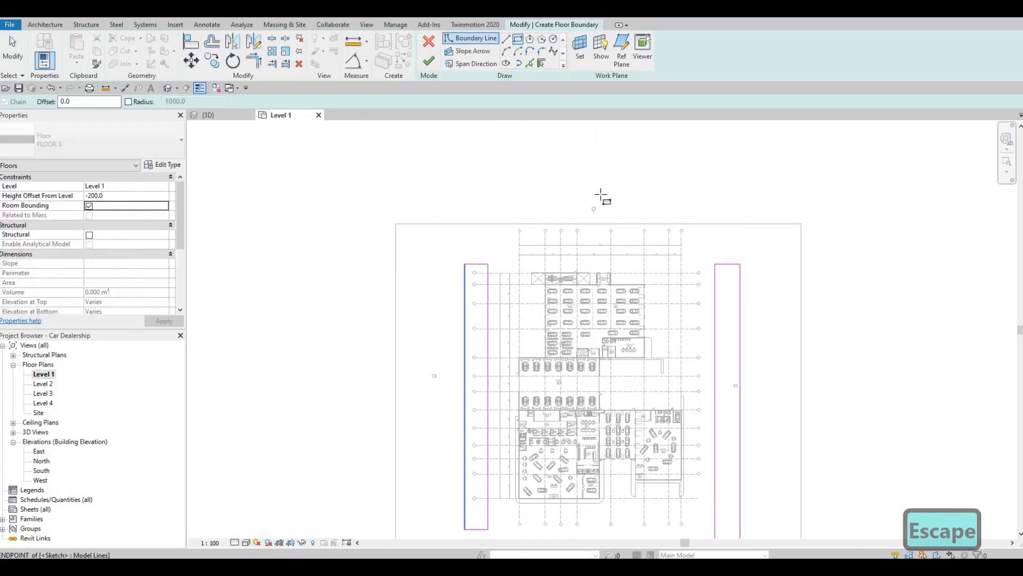
left_click(734, 180)
key("Escape")
key("Escape")
key("Escape")
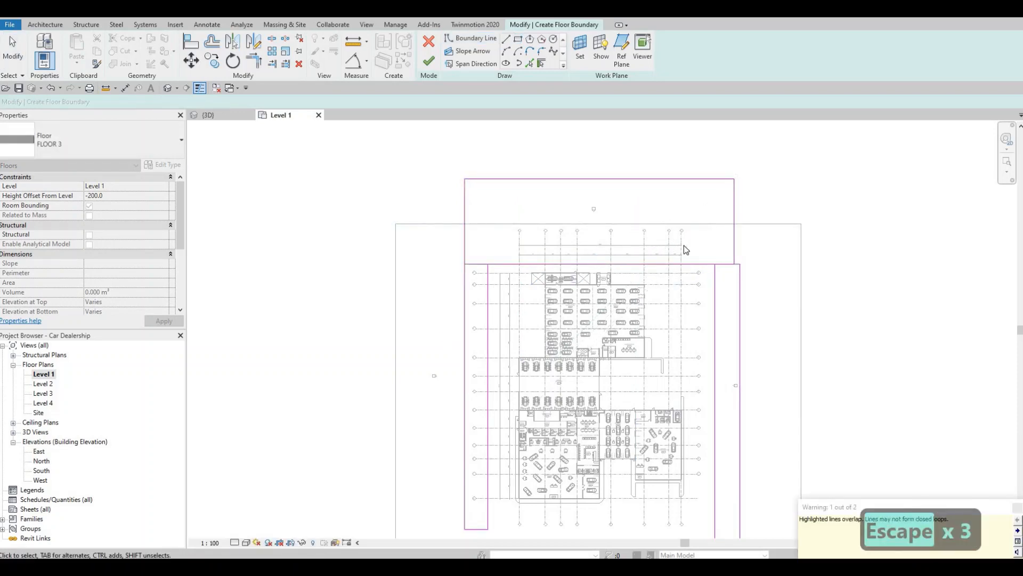
Trim the eastern strip's outer line and the northern rectangle's top line to a shared corner
key("t")
key("r")
left_click(700, 265)
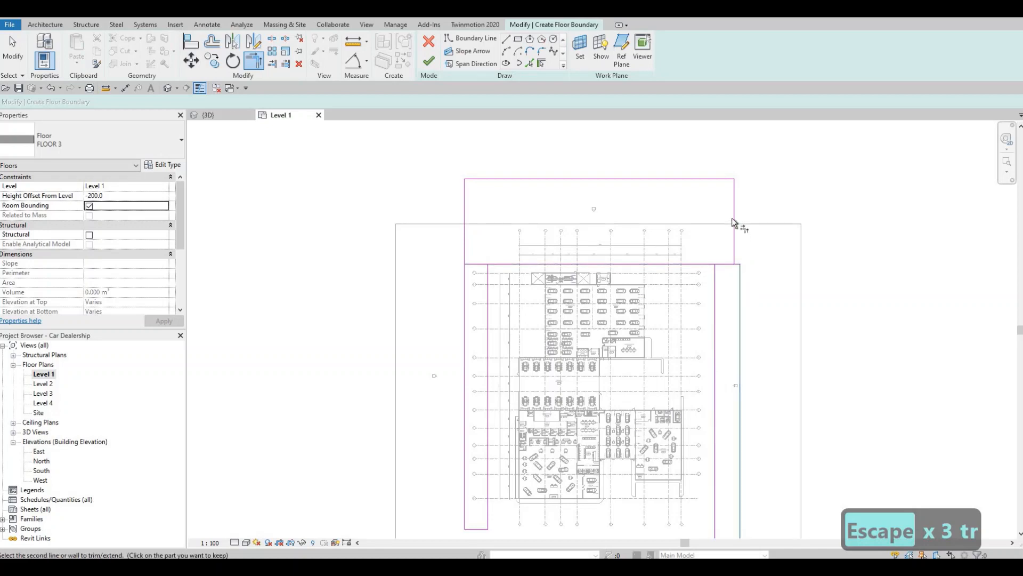
left_click(702, 179)
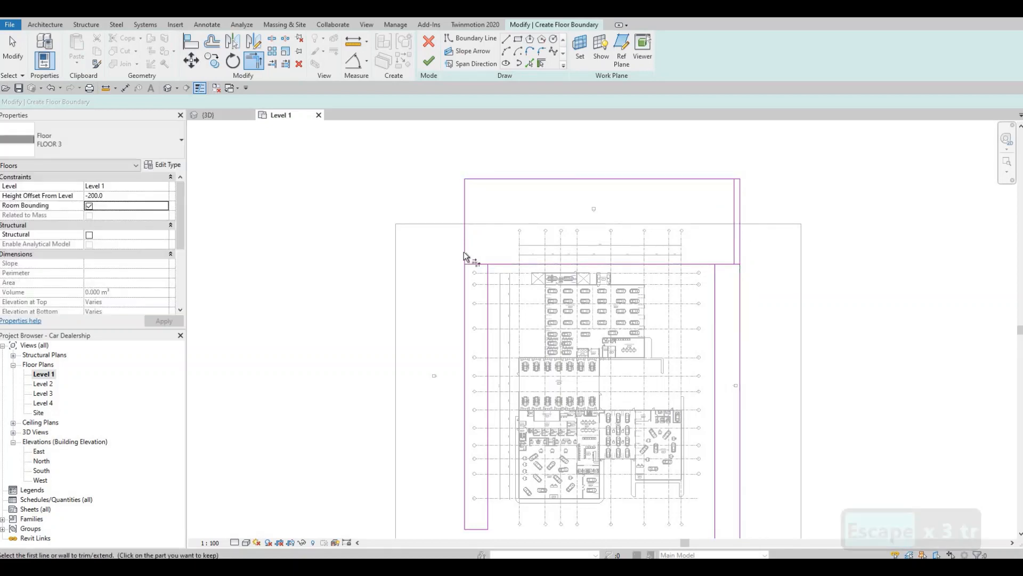
left_click(486, 271)
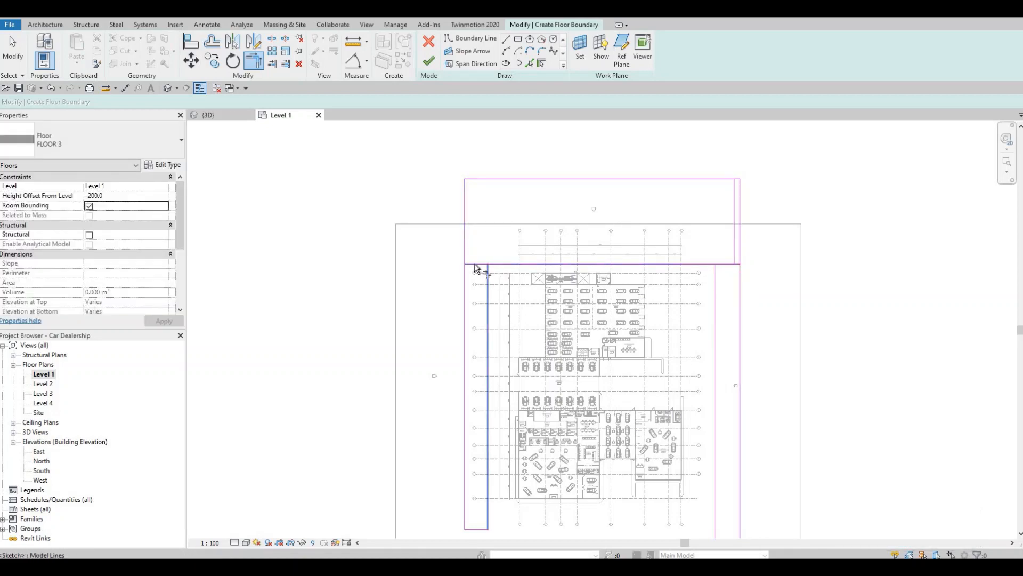
key("Escape")
Delete the north end lines of the western and eastern strips and the northern rectangle's original east edge
left_click(500, 286)
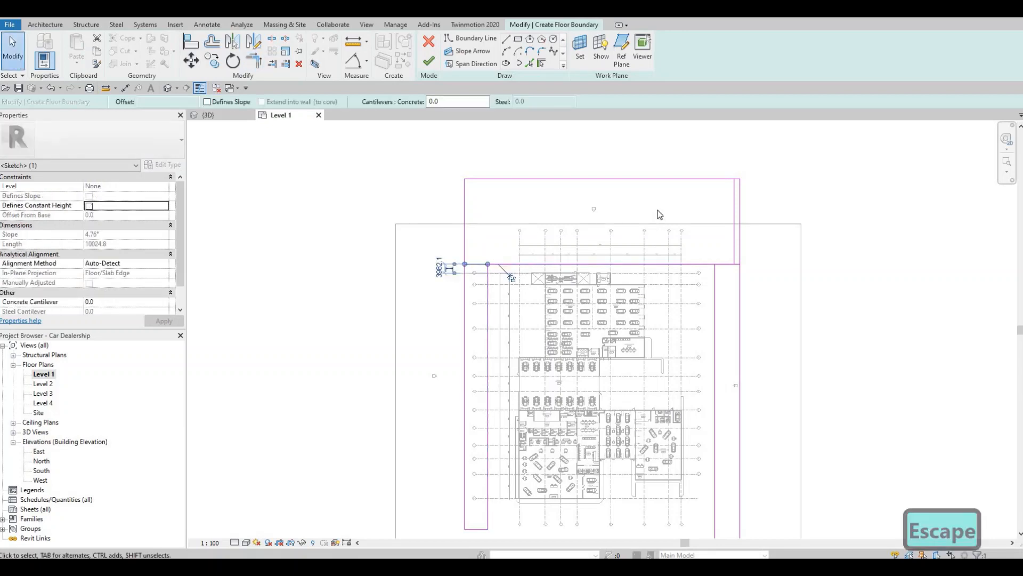
key("Delete")
left_click(730, 269)
key("Delete")
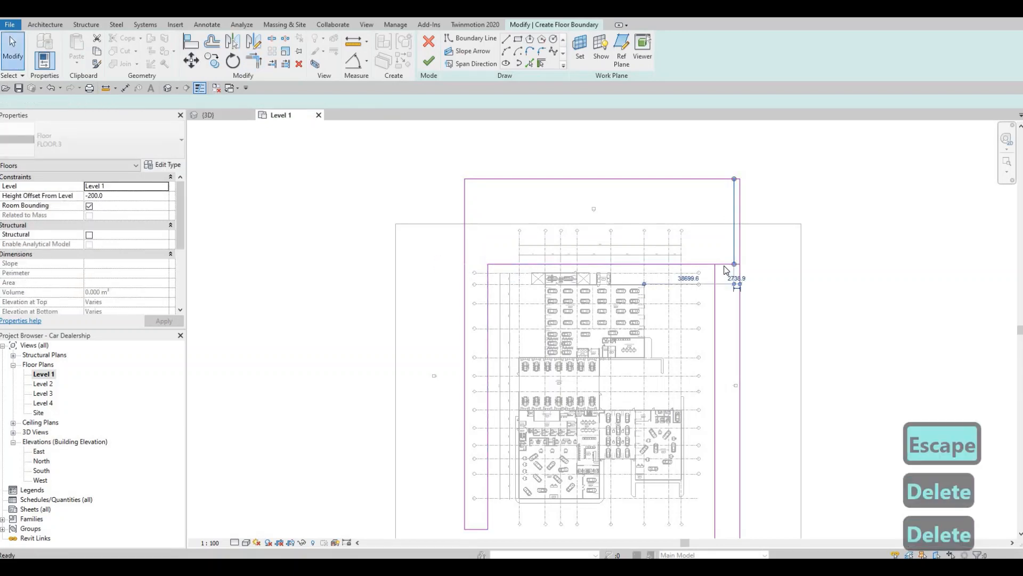
left_click(723, 265)
key("Delete")
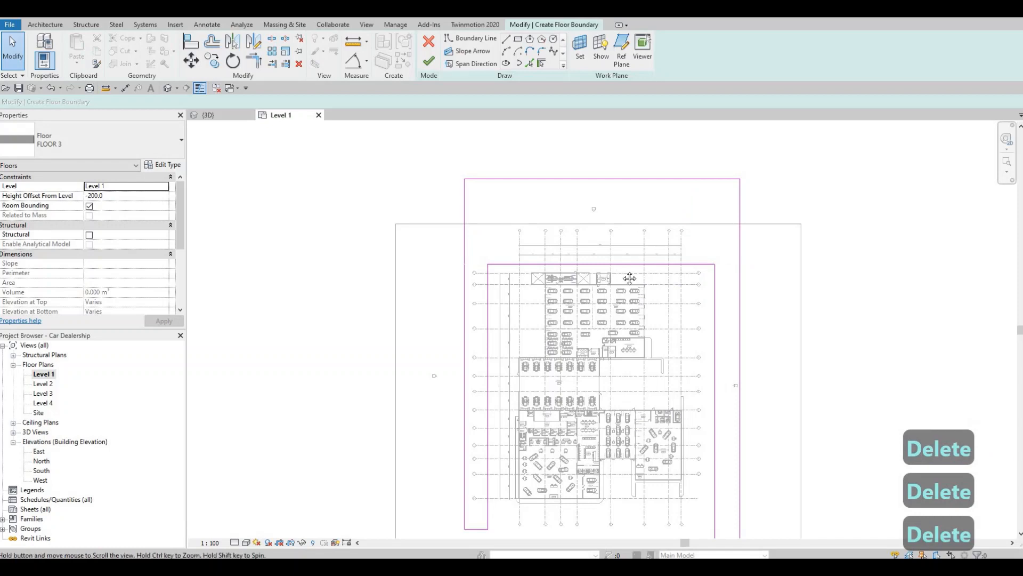
Trim the eastern strip's inner and outer lines to shared corners with the southern rectangle's inner and outer lines
scroll(630, 278, "down", 1)
middle_click_drag(683, 335, 617, 276)
key("Escape")
middle_click_drag(626, 457, 638, 410)
scroll(640, 414, "up", 1)
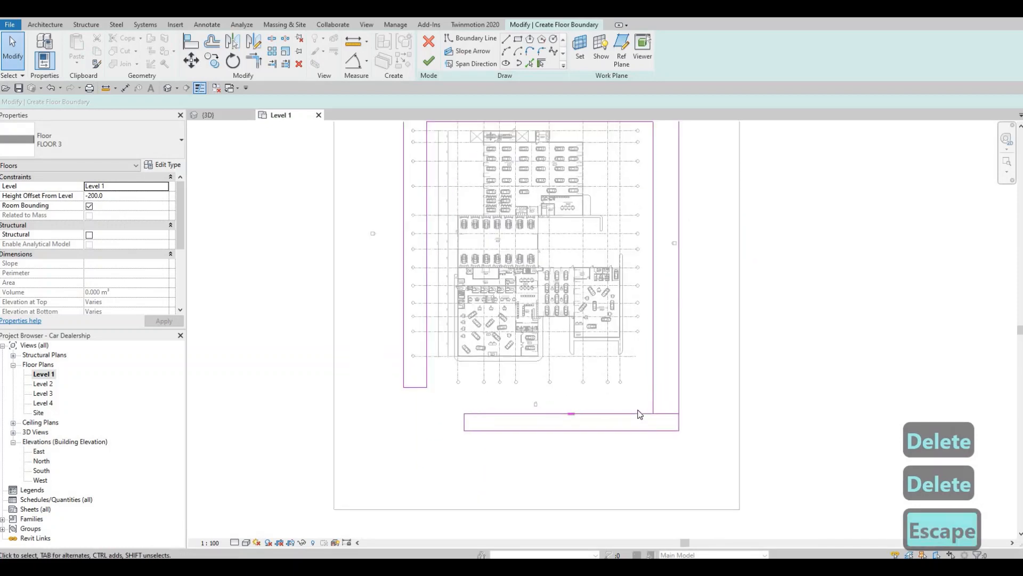
key("Escape")
key("t")
key("r")
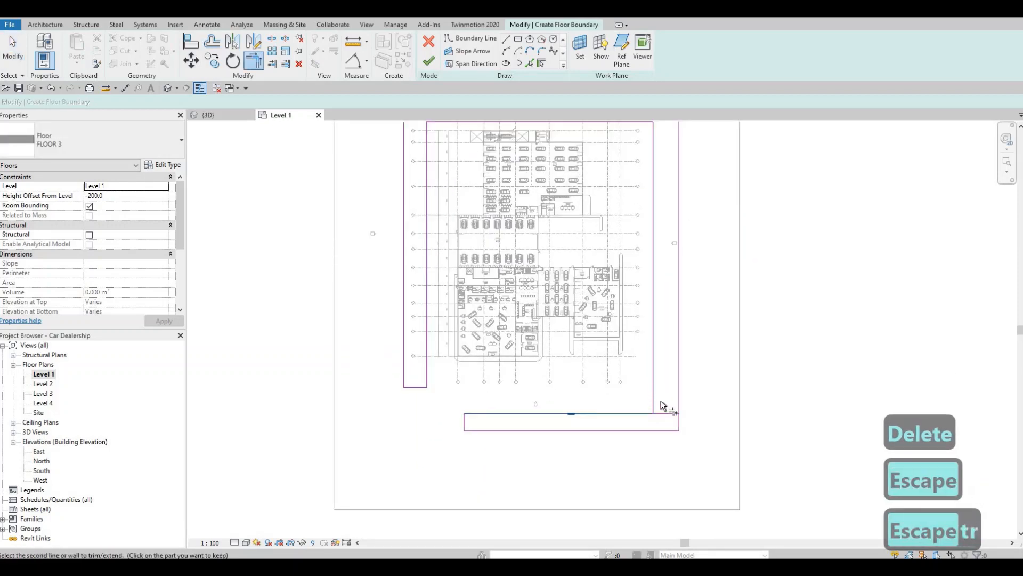
left_click(675, 396)
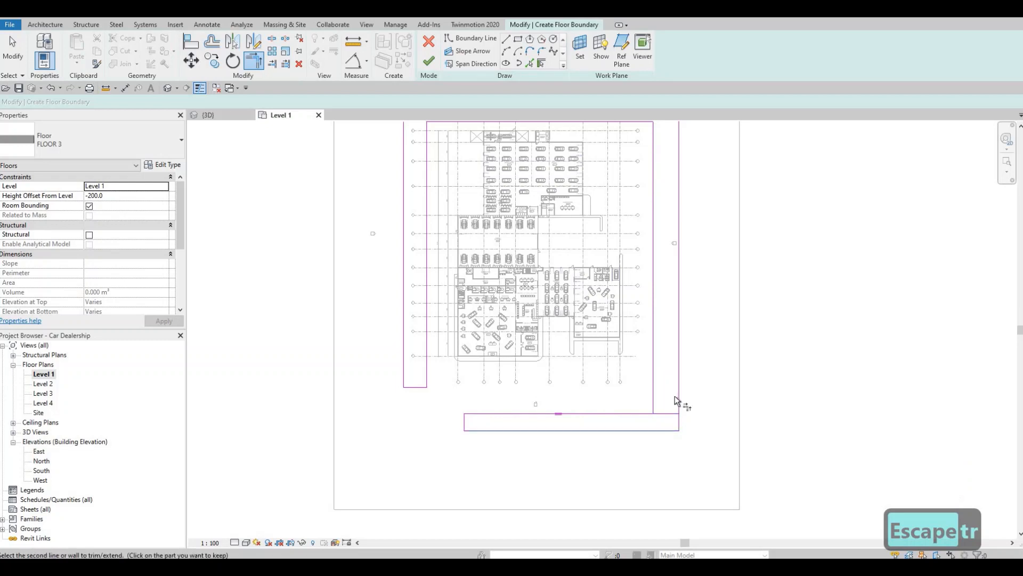
key("Escape")
Delete the short end line between the eastern strip and the southern strip
left_click(667, 413)
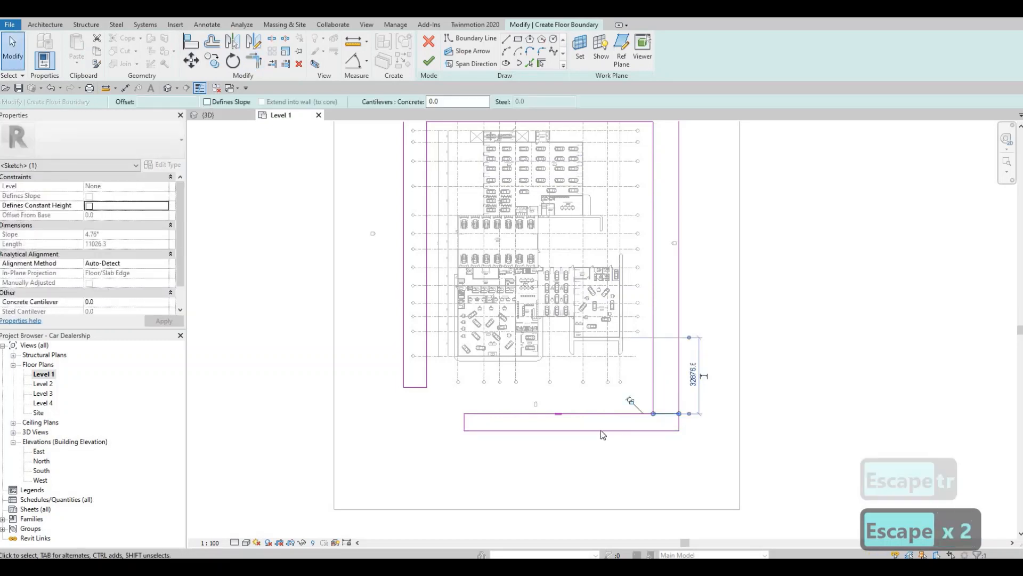
key("Delete")
scroll(600, 411, "down", 2)
key("Escape")
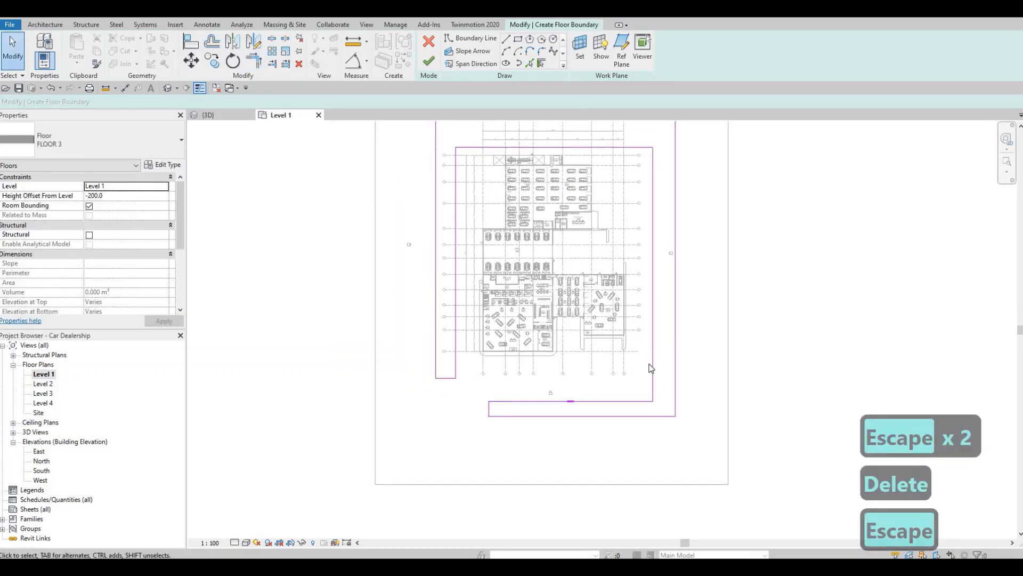
Nudge the southern strip's inner boundary line north to widen the strip
middle_click_drag(531, 258, 523, 273)
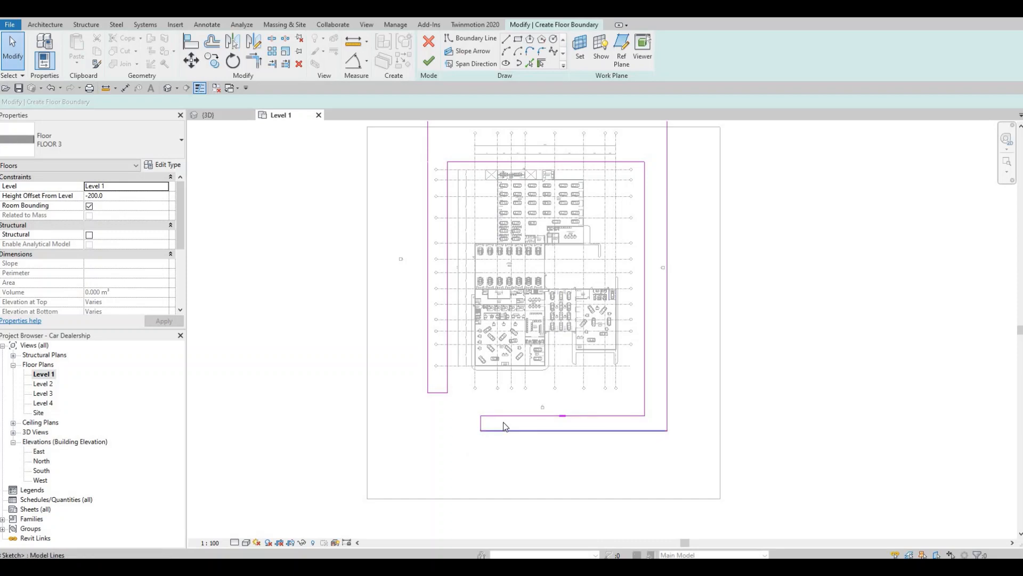
scroll(501, 426, "up", 2)
key("Escape")
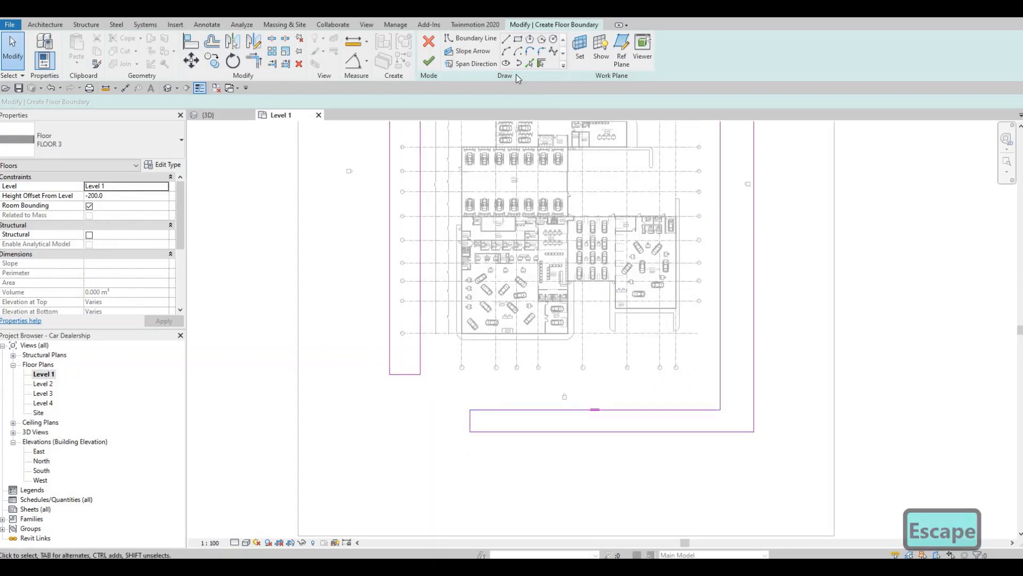
scroll(495, 366, "up", 2)
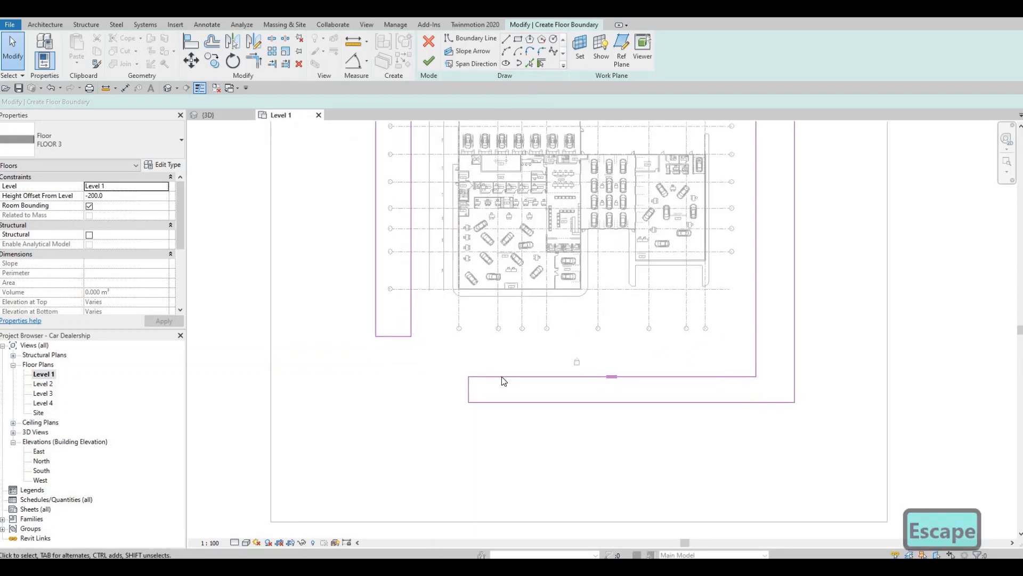
left_click(502, 377)
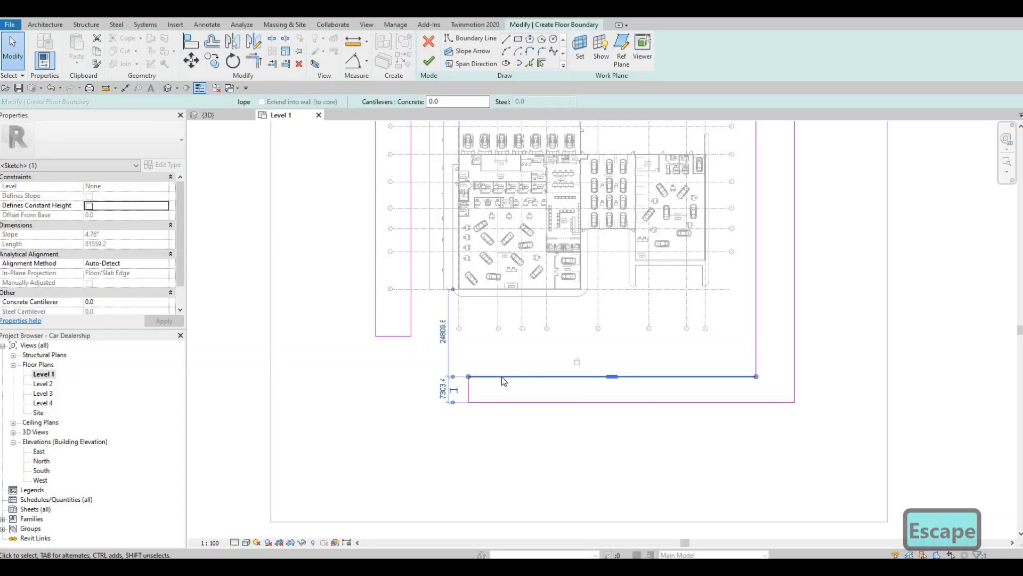
key("Up")
key("Up")
key("Up")
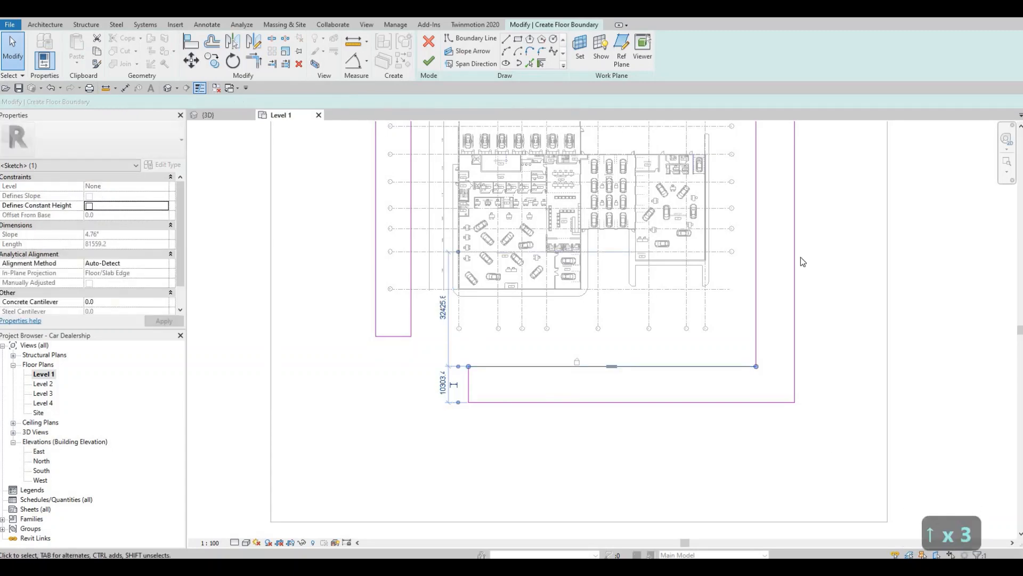
key("Up")
key("Up")
key("Up")
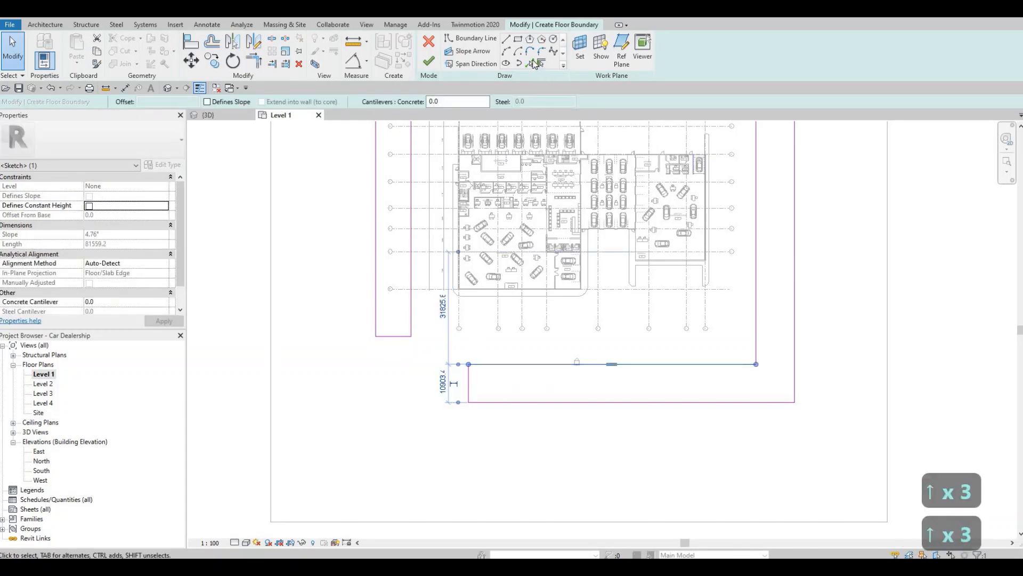
Round the inner southeast corner of the perimeter boundary with a 6000 mm fillet arc
left_click(727, 365)
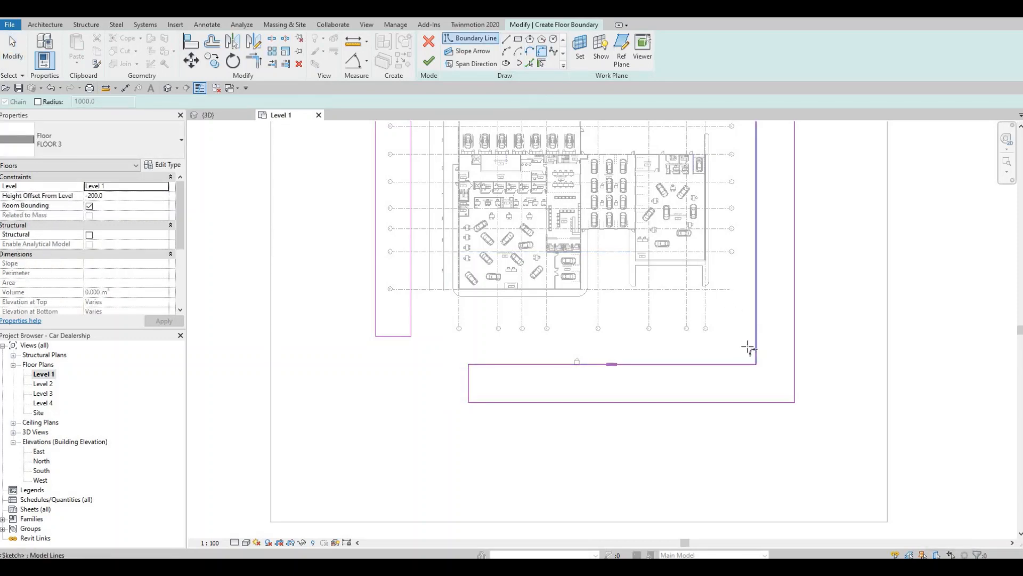
left_click(756, 350)
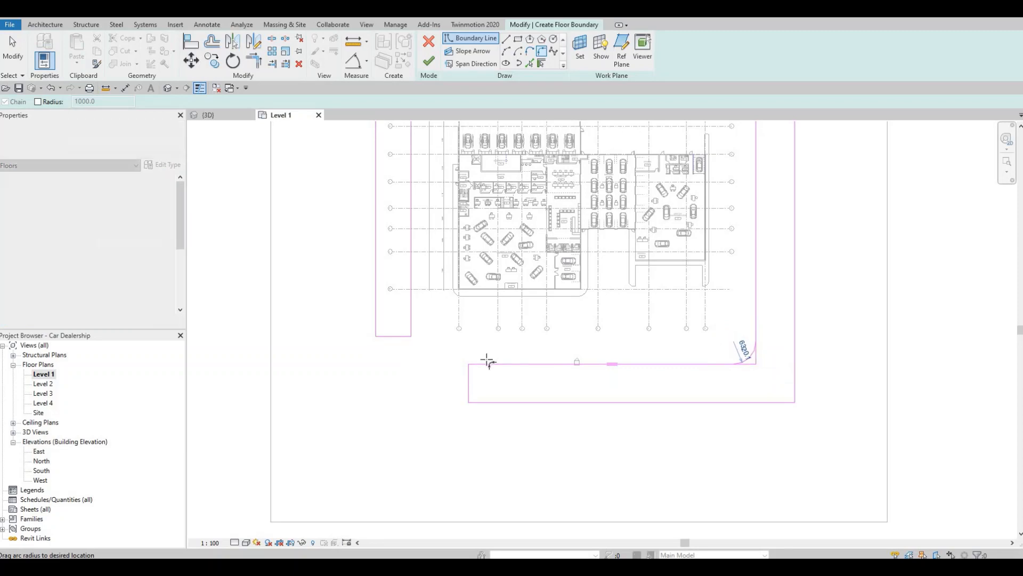
scroll(397, 331, "up", 2)
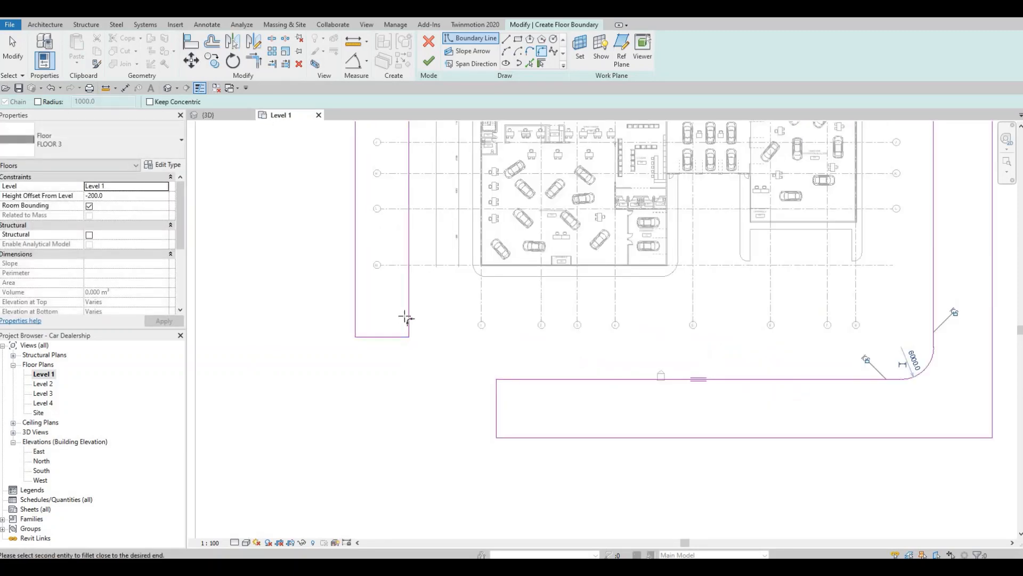
Round the western strip's south end with fillet arcs, 4000 mm on the inner corner and 5000 mm on the outer corner
left_click(408, 322)
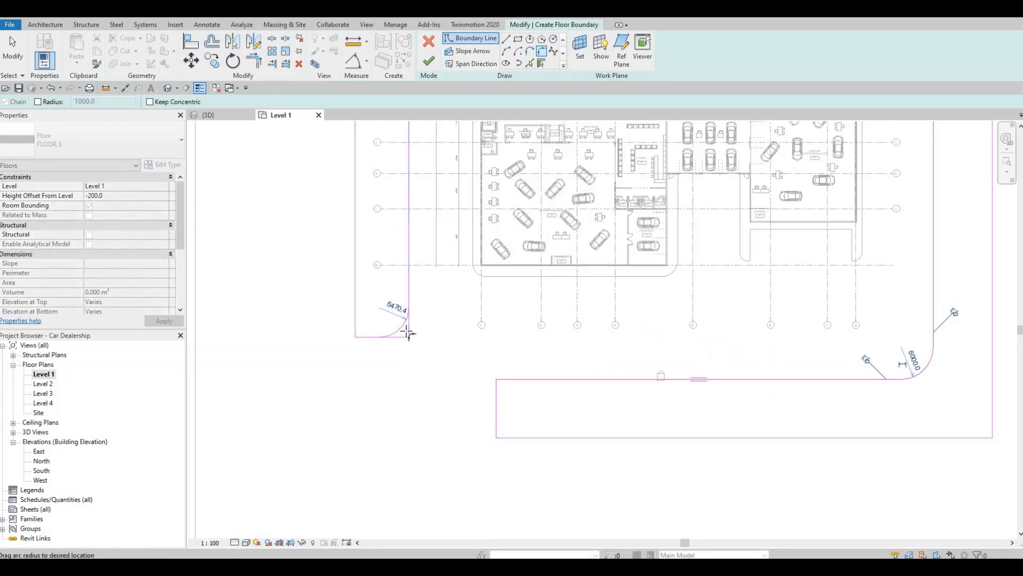
scroll(406, 320, "up", 1)
left_click(358, 345)
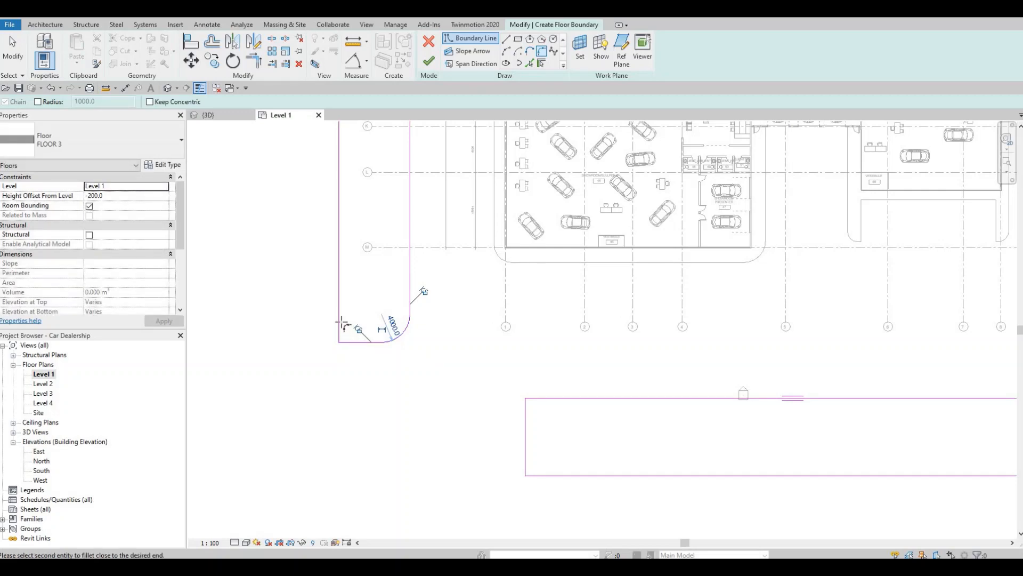
left_click(343, 322)
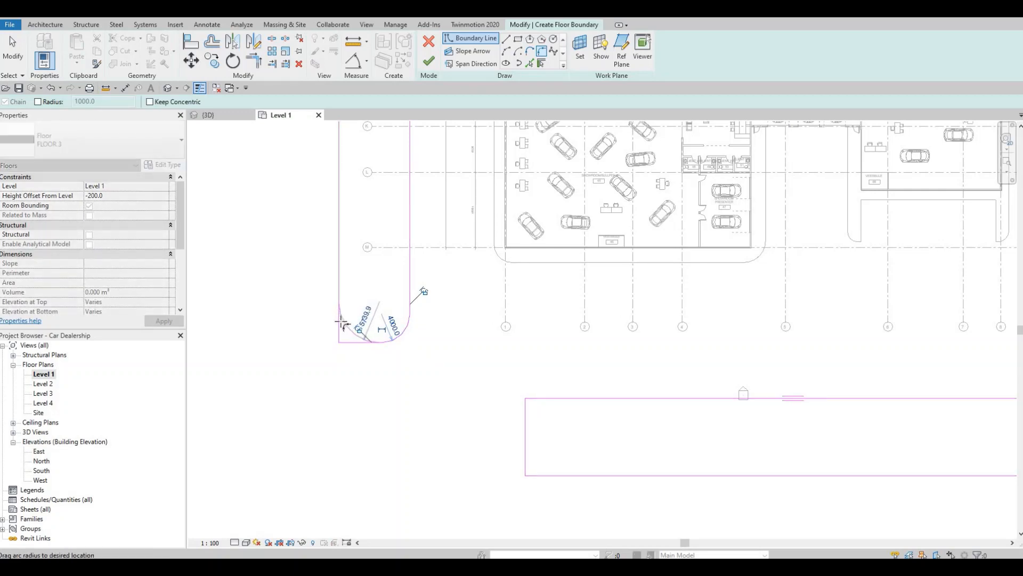
Round both corners at the southern strip's west end with 4000 mm fillet arcs
left_click(527, 413)
left_click(538, 400)
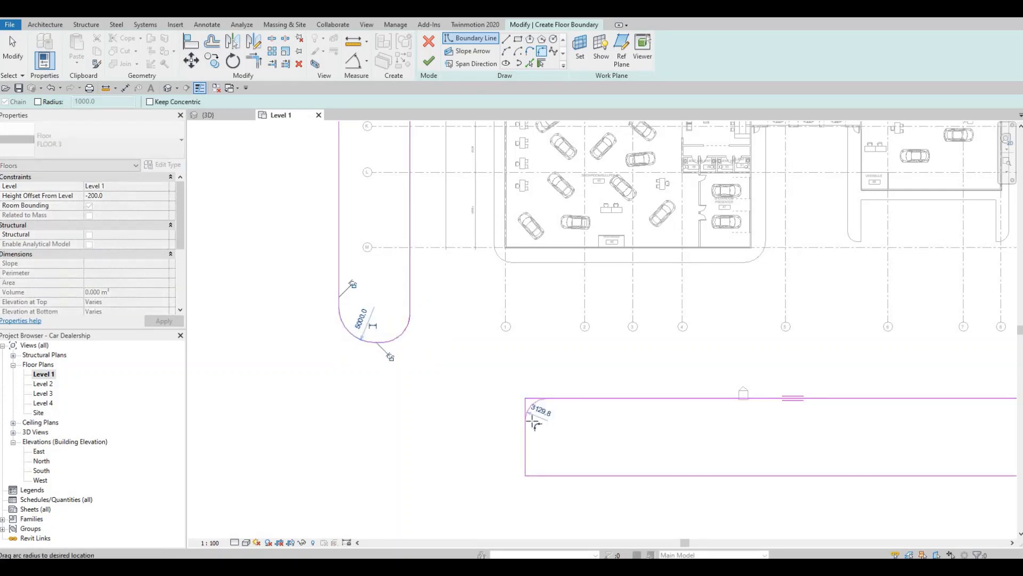
left_click(531, 455)
left_click(532, 465)
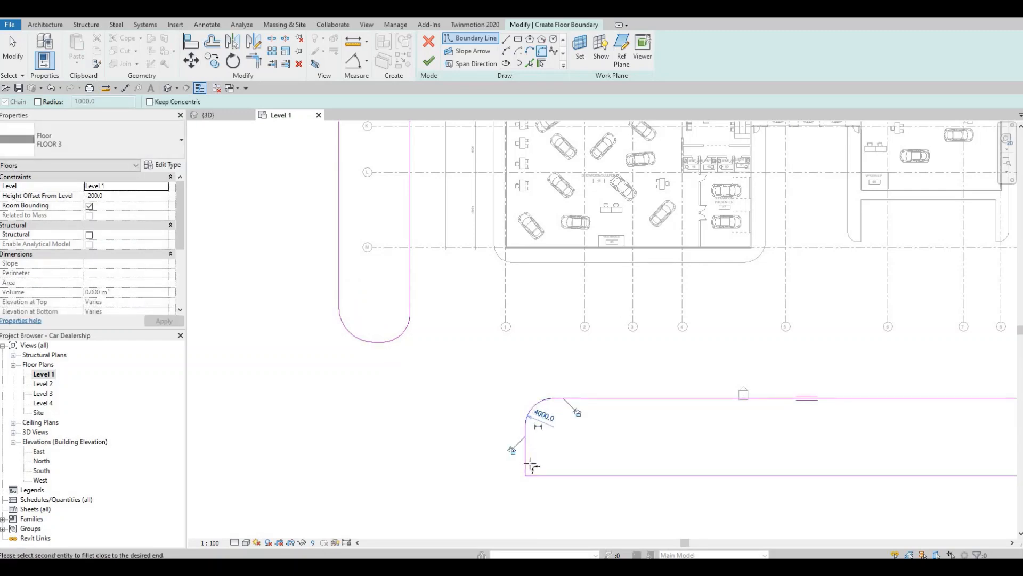
left_click(536, 466)
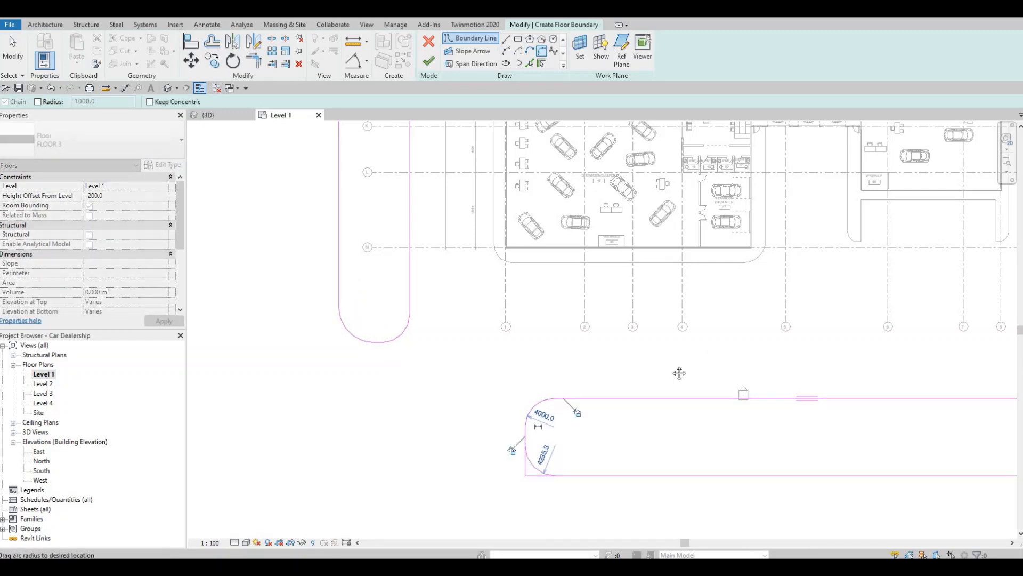
Round the outer southeast corner of the perimeter boundary with a 10000 mm fillet arc
scroll(774, 306, "down", 3)
middle_click_drag(906, 325, 738, 414)
scroll(785, 333, "down", 3)
middle_click_drag(767, 445, 736, 327)
scroll(746, 347, "up", 3)
left_click(735, 353)
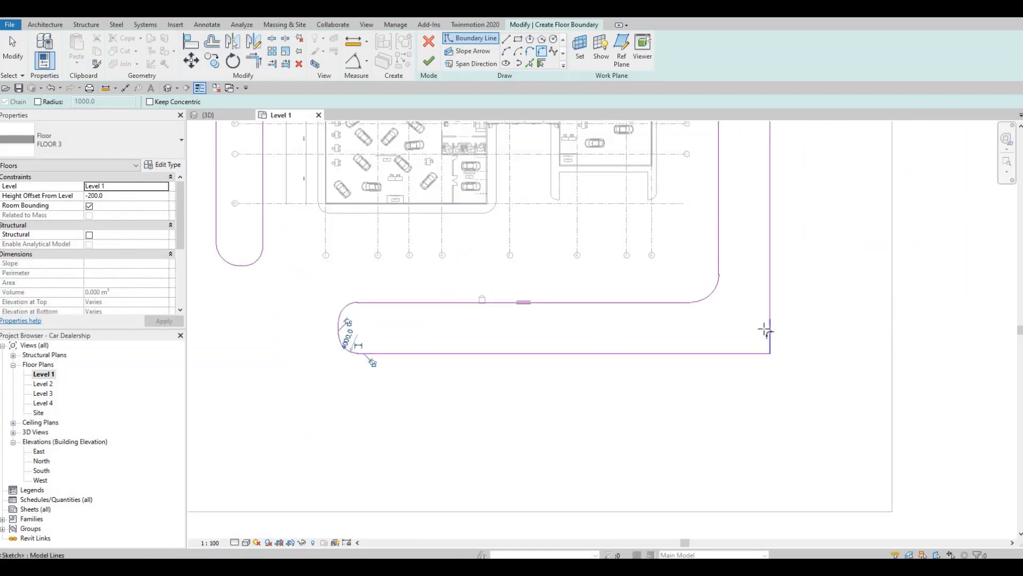
left_click(764, 329)
left_click(728, 291)
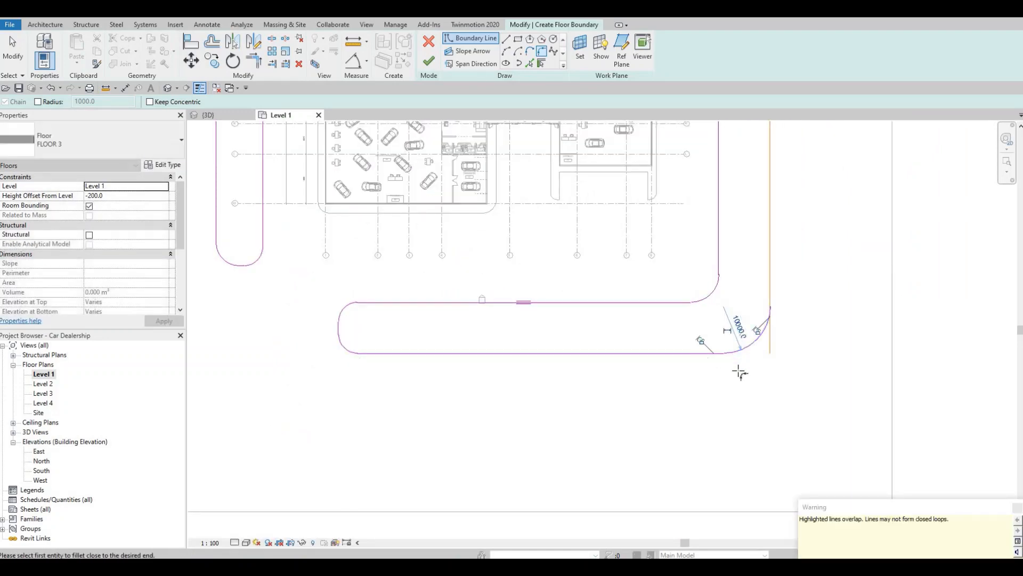
Delete the leftover vertical line segment outside the fillet arc at the outer southeast corner
middle_click_drag(771, 338, 746, 402)
key("Escape")
Trim the eastern strip's outer line to the fillet arc at the outer southeast corner
key("Escape")
left_click(746, 410)
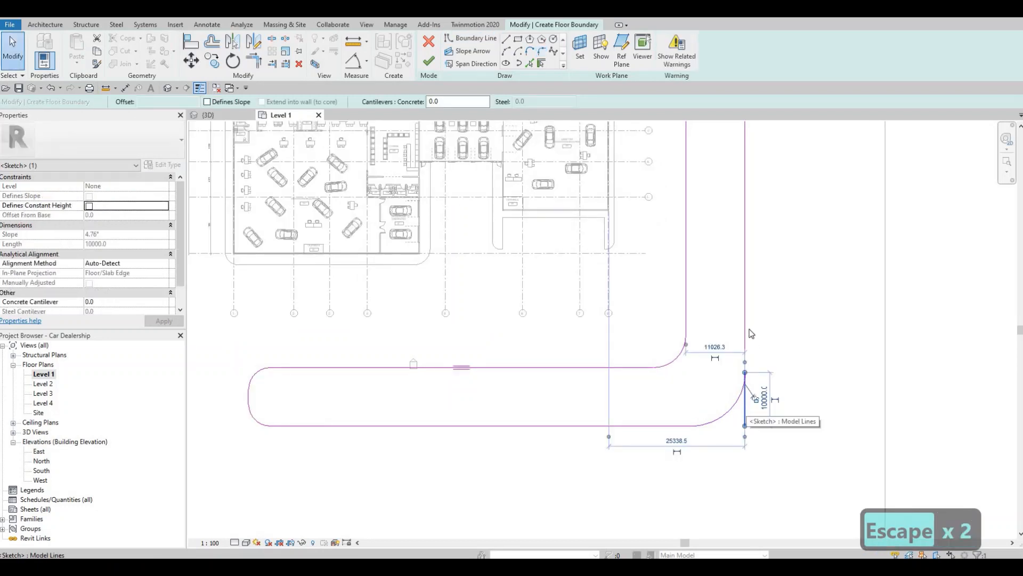
key("Delete")
scroll(748, 372, "down", 3)
scroll(749, 372, "up", 4)
key("Escape")
key("Escape")
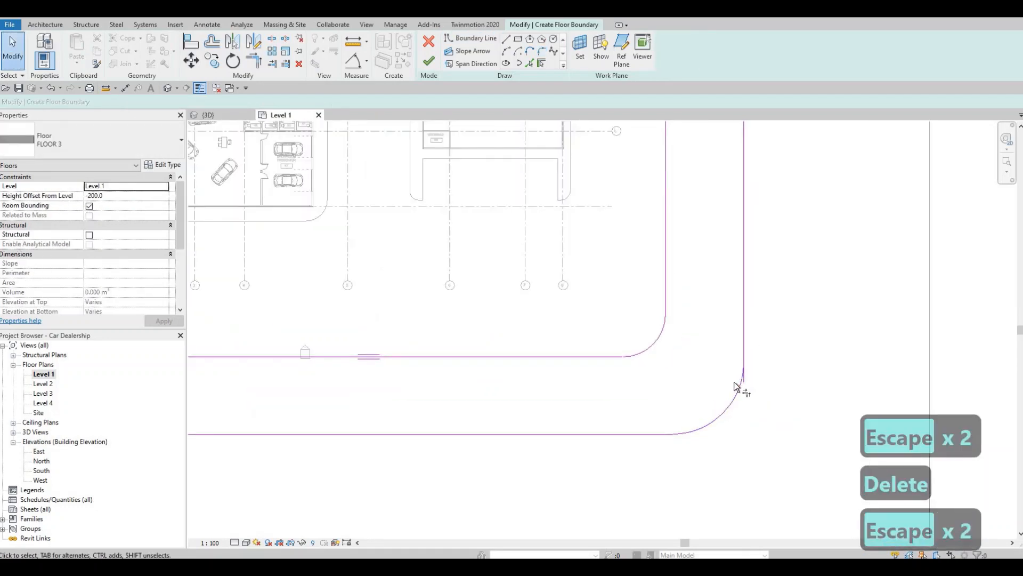
key("t")
key("r")
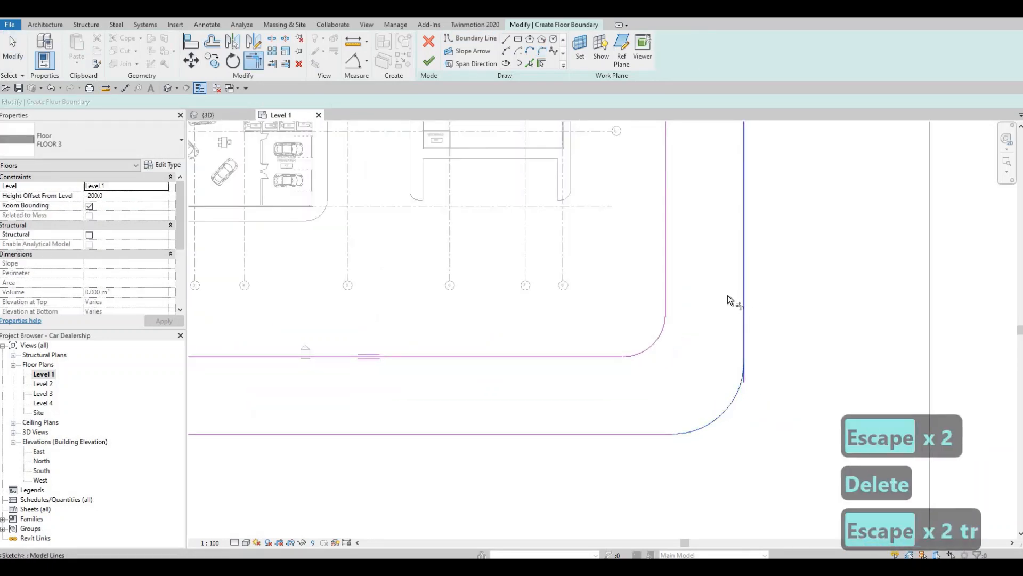
scroll(713, 402, "down", 5)
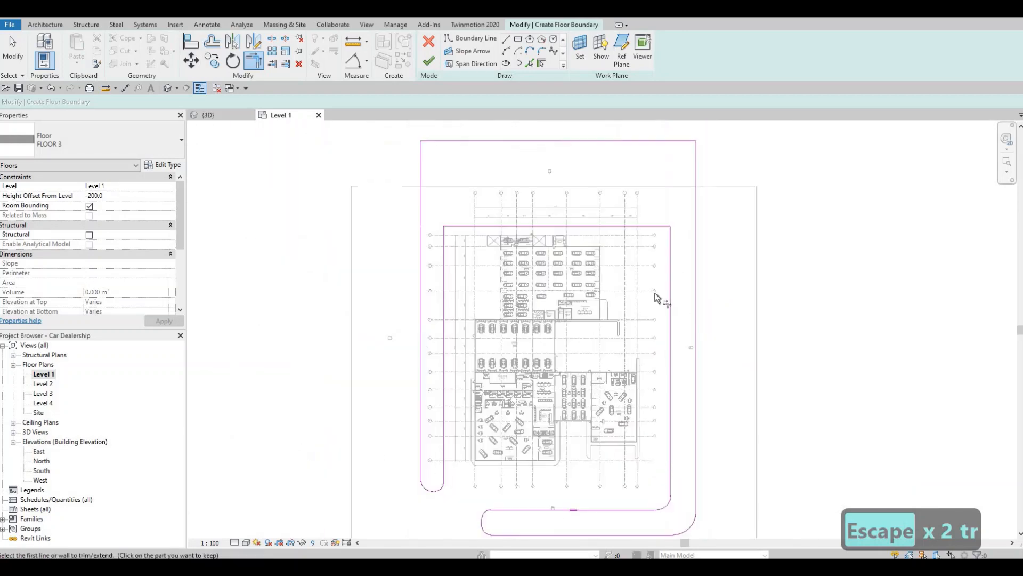
Round the inner northeast corner of the perimeter boundary with an 8000 mm fillet arc
middle_click_drag(655, 294, 661, 379)
scroll(661, 380, "down", 1)
scroll(670, 304, "up", 2)
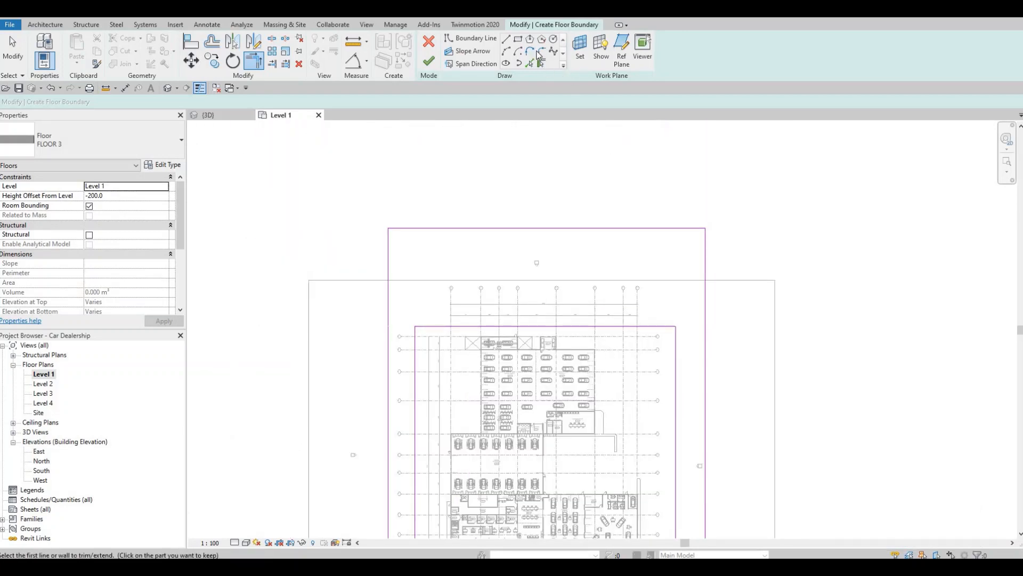
scroll(693, 328, "up", 3)
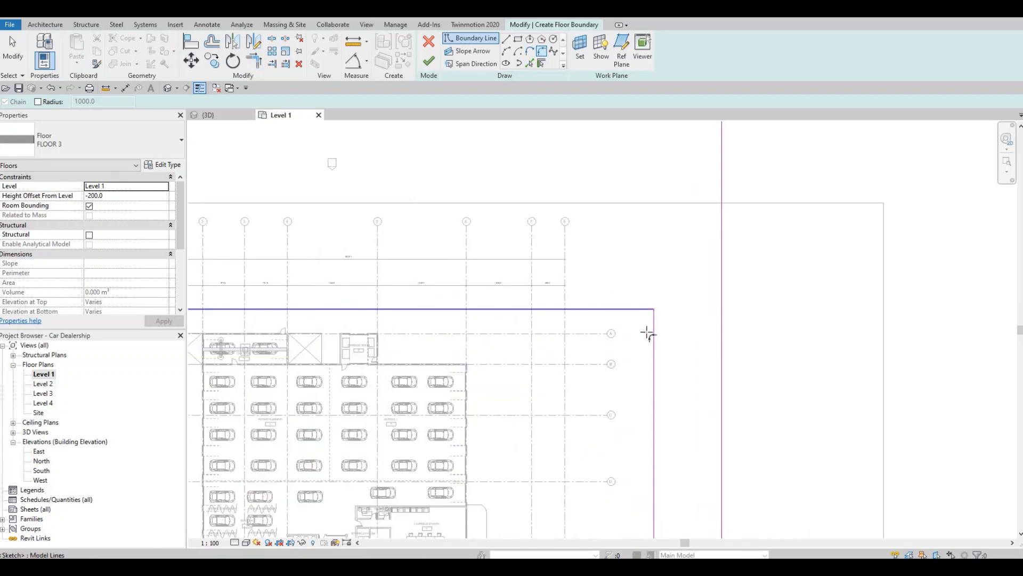
left_click(650, 330)
left_click(640, 324)
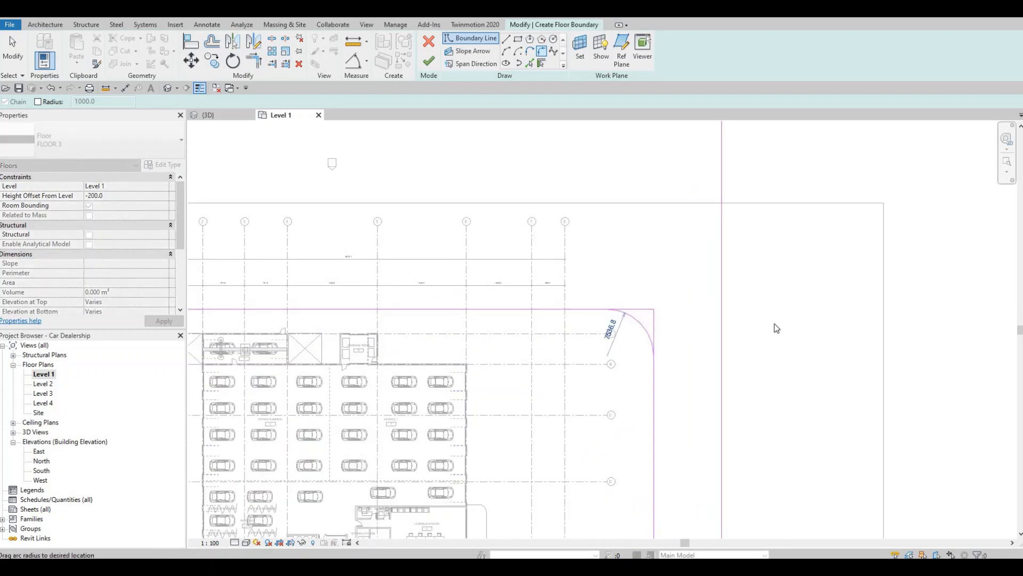
scroll(643, 304, "down", 1)
Round the inner northwest corner of the perimeter boundary with a fillet arc matching the northeast one
middle_click_drag(226, 314, 541, 311)
left_click(525, 308)
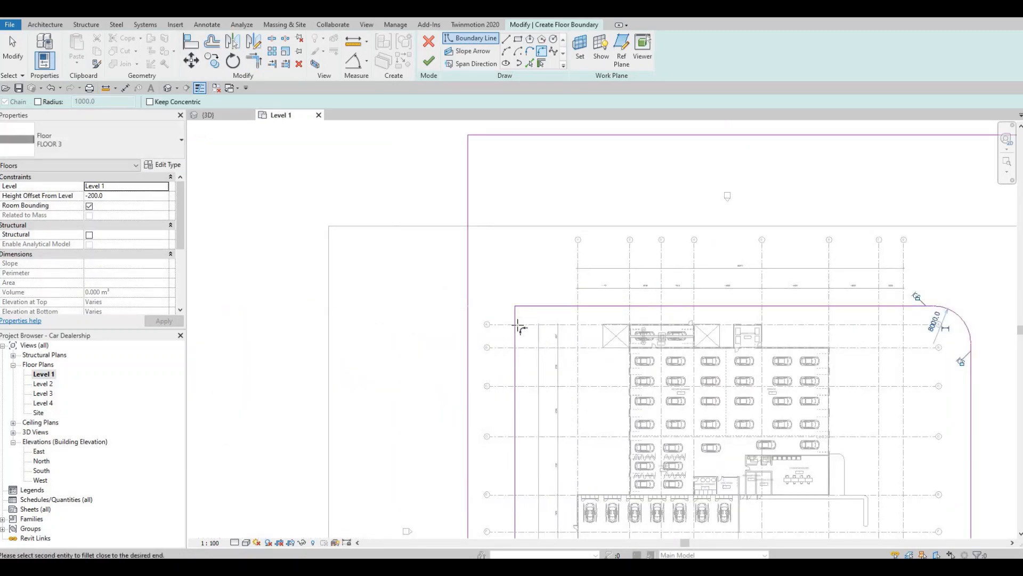
left_click(527, 321)
key("Escape")
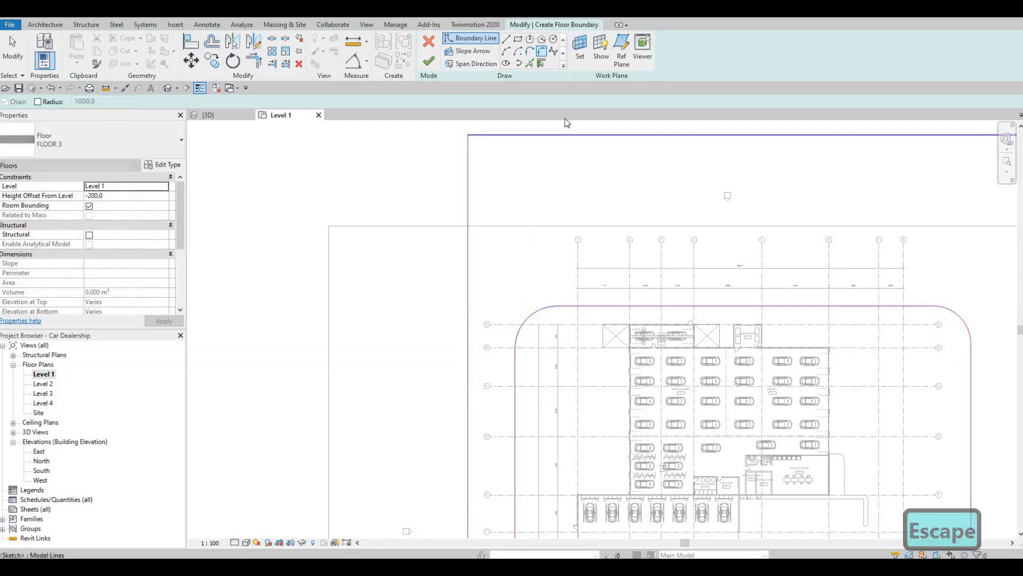
Draw a rectangular inner boundary about 27000 mm deep inside the northern strip, about 4900 mm from its north edge and 5900 mm from its east edge
middle_click_drag(512, 239, 445, 264)
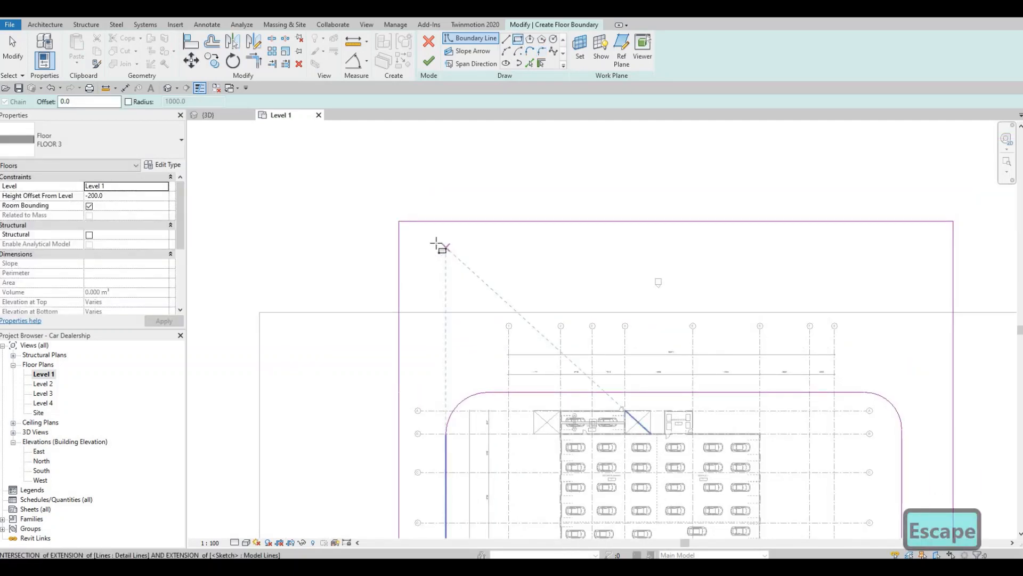
key("Escape")
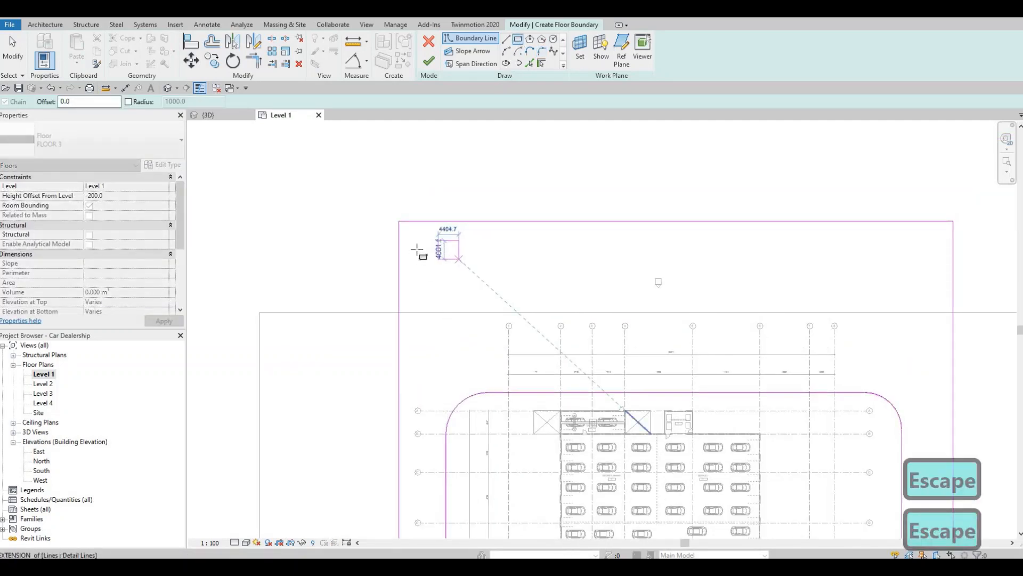
left_click(420, 241)
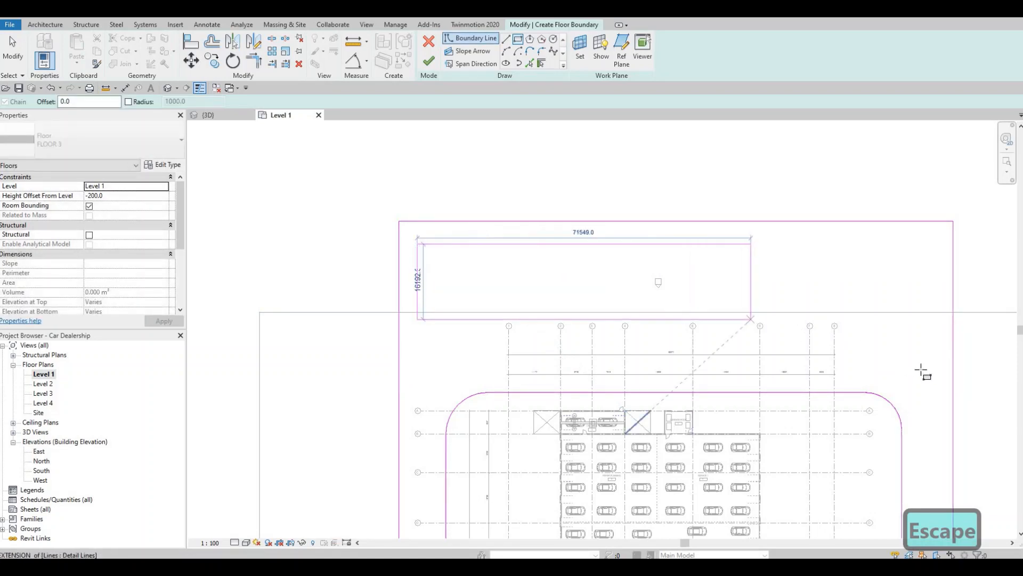
left_click(925, 371)
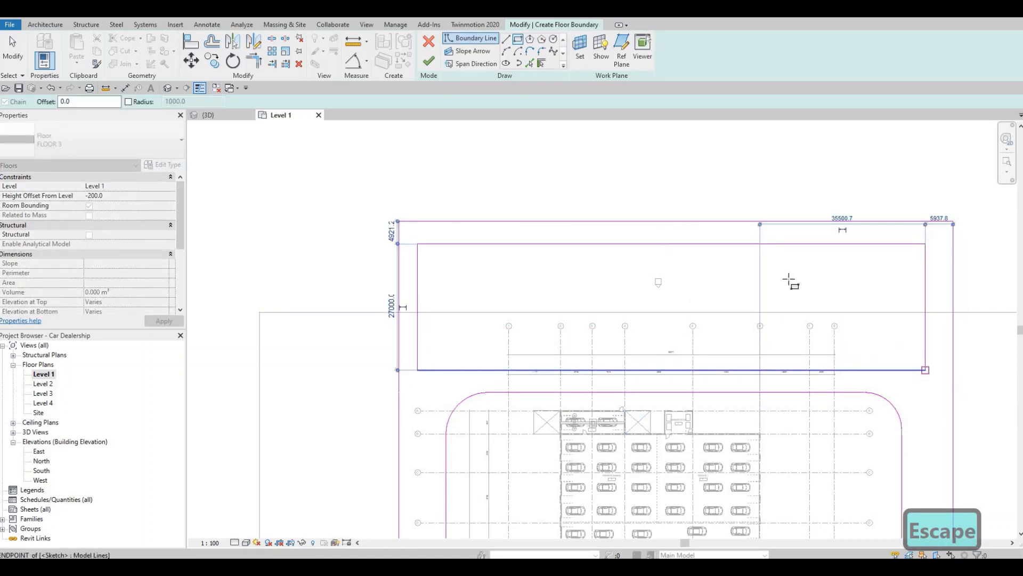
Draw a rectangular inner boundary inside the eastern strip, about 3000 mm wide and 119000 mm long, ending near the southeast corner
key("Escape")
middle_click_drag(923, 402, 803, 277)
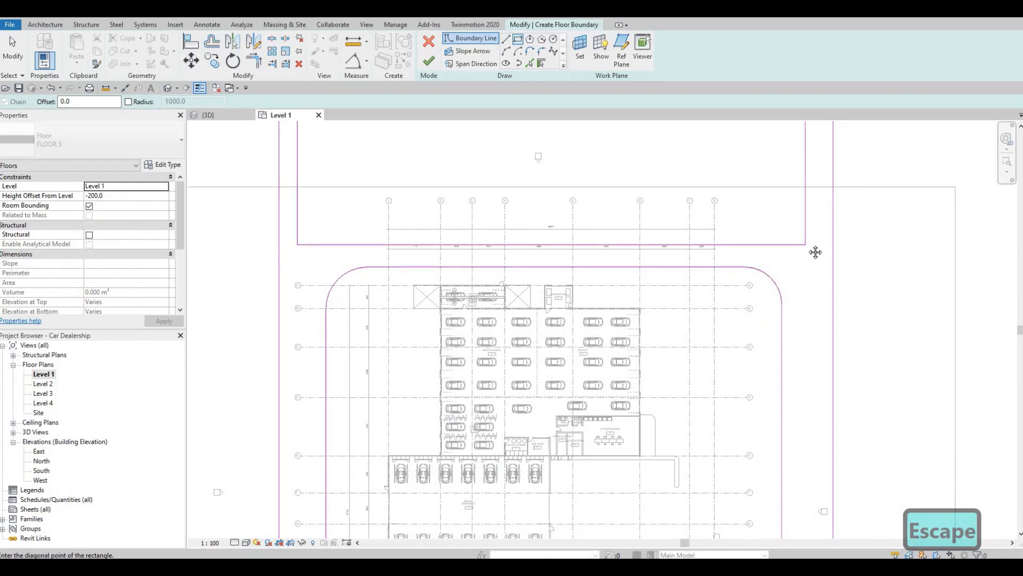
left_click(801, 274)
middle_click_drag(821, 418, 809, 334)
scroll(810, 347, "down", 1)
scroll(810, 338, "up", 2)
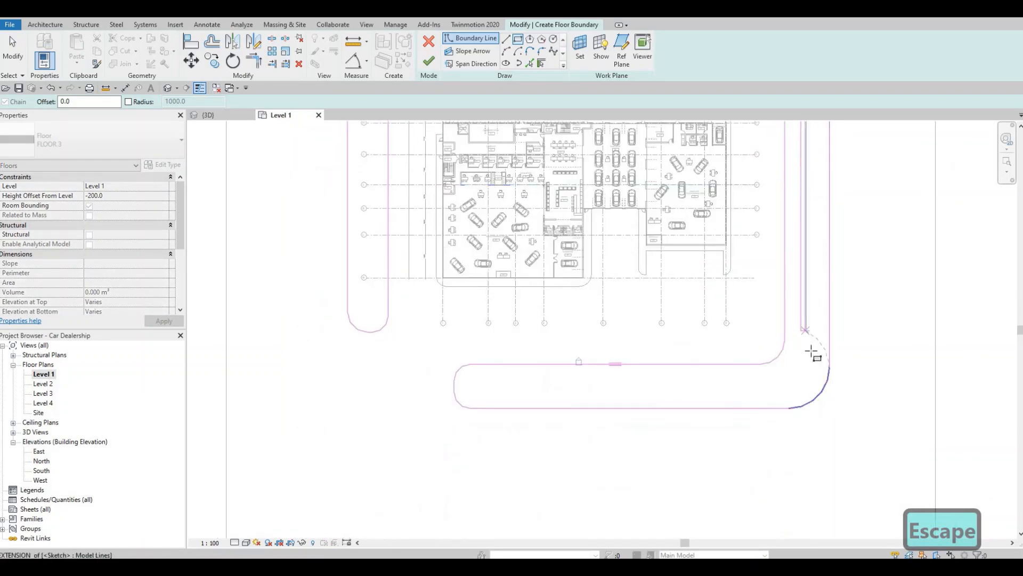
scroll(813, 357, "up", 1)
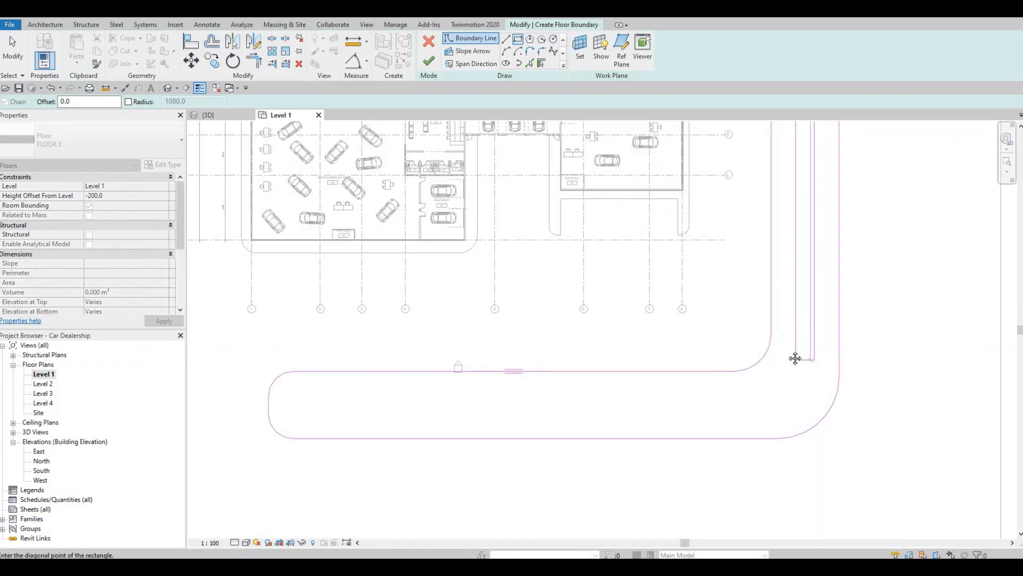
key("Escape")
key("Escape")
Nudge the west line of the eastern strip's inner rectangle westward until the rectangle is 5700 mm wide
left_click(790, 309)
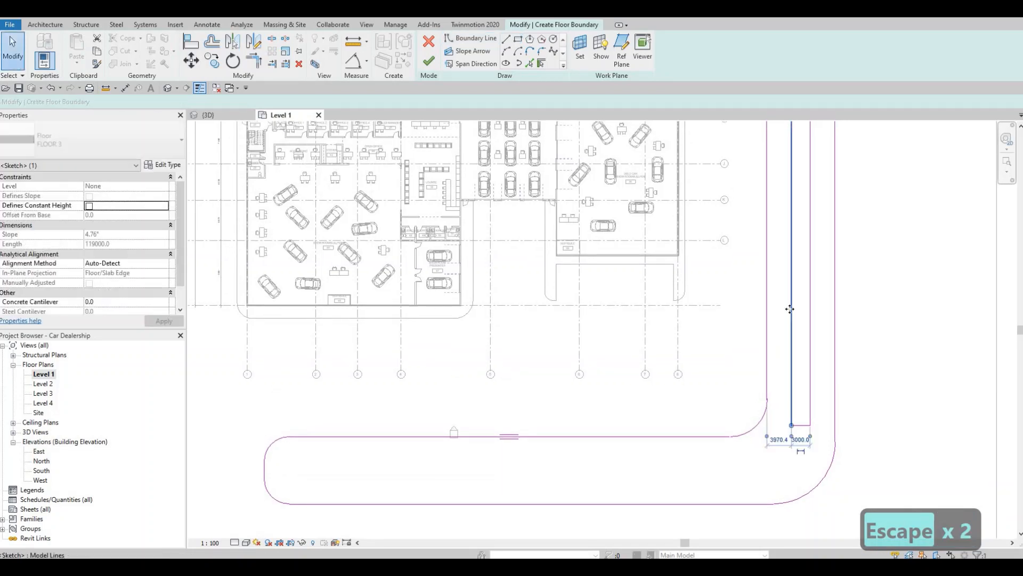
key("Left")
key("Left")
key("Left")
key("Left")
key("Left")
key("Left")
key("Left")
key("Left")
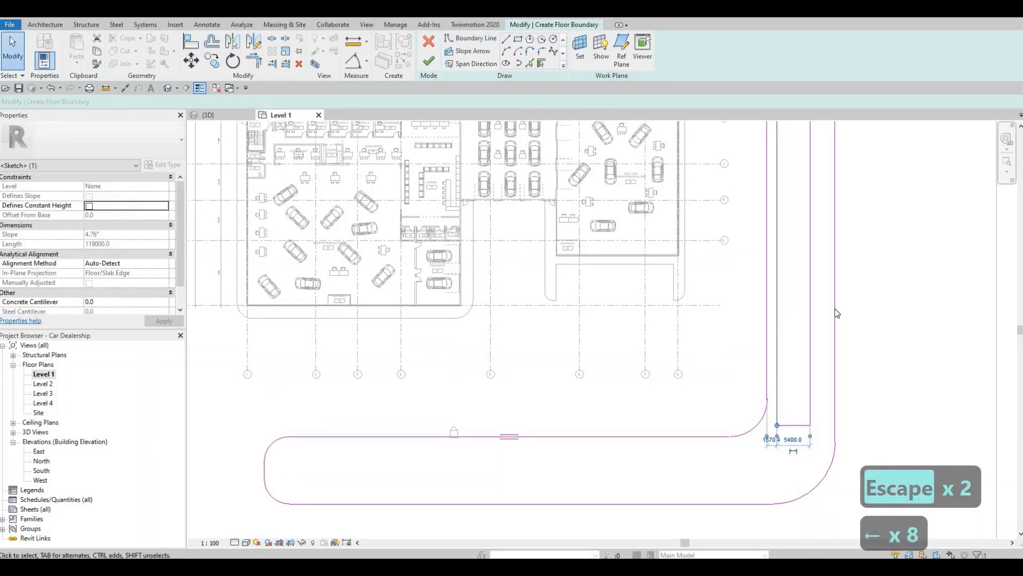
key("Left")
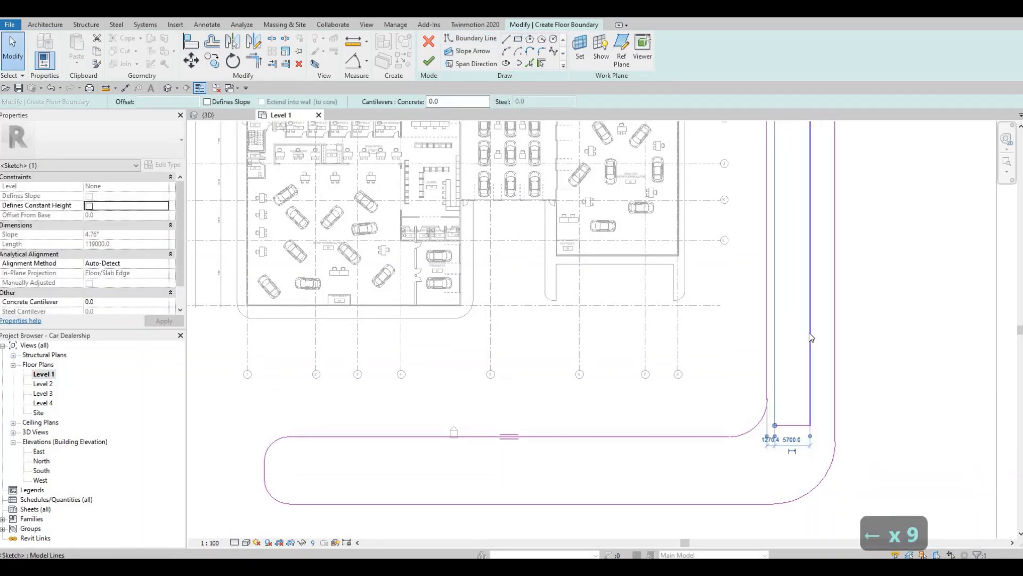
middle_click_drag(804, 342, 848, 273)
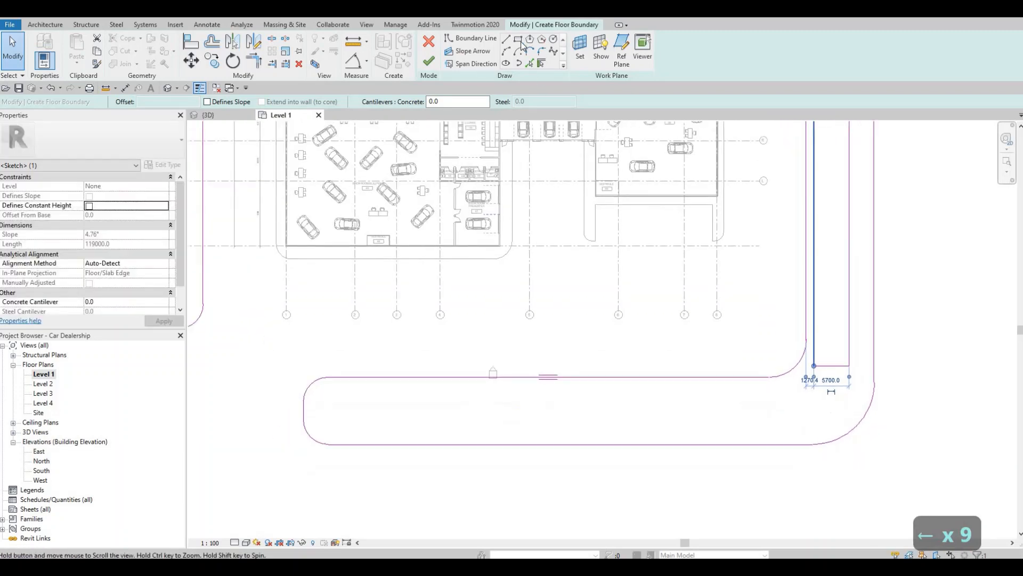
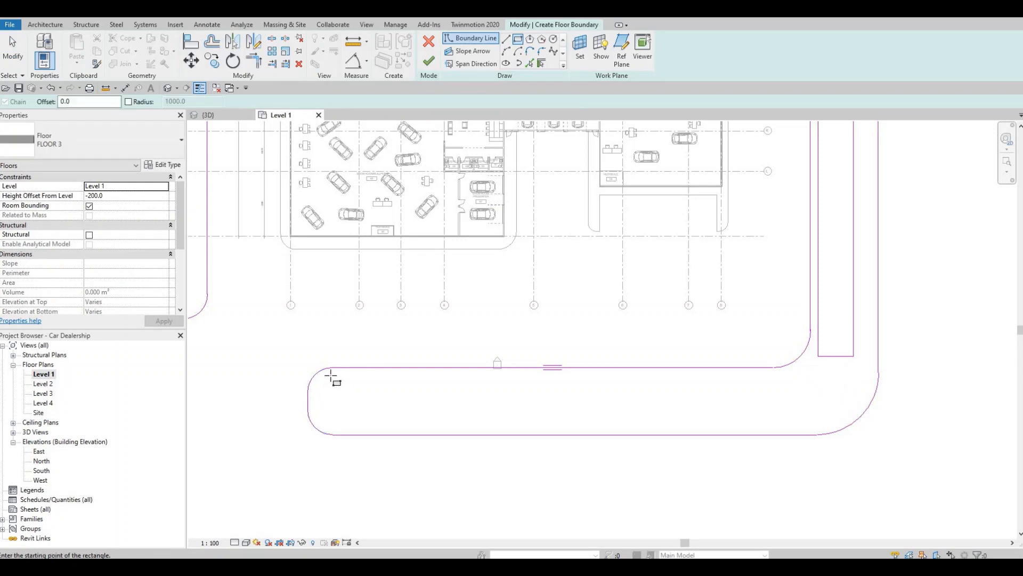
Draw a rectangular inner boundary inside the southern strip, about 77000 mm long and 6000 mm wide
left_click(333, 377)
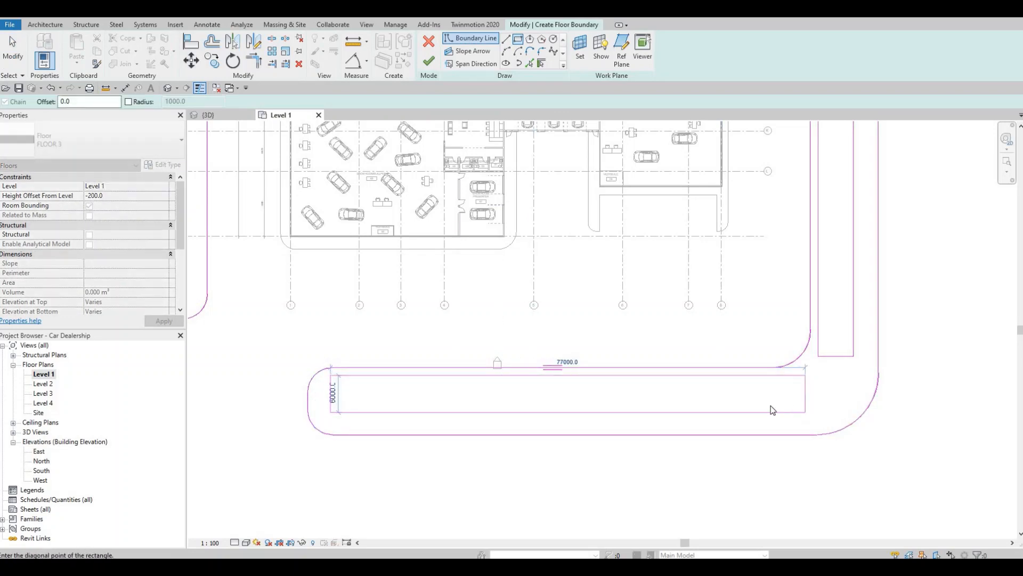
left_click(773, 410)
key("Escape")
key("Escape")
Trim/extend the southern rectangle's long sides to corners with the eastern rectangle's long sides, joining both openings into an L shape
key("t")
key("r")
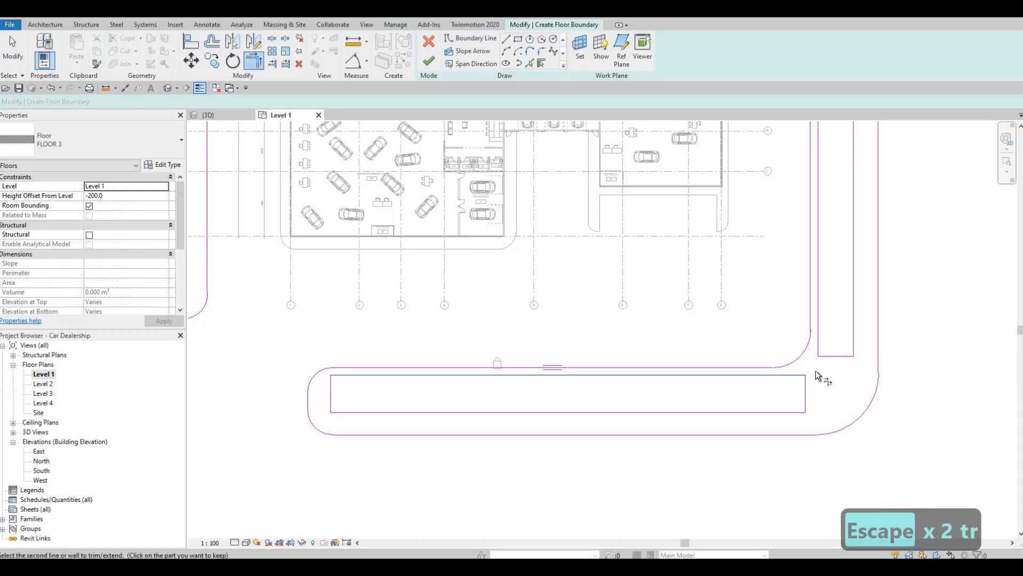
left_click(818, 343)
left_click(792, 413)
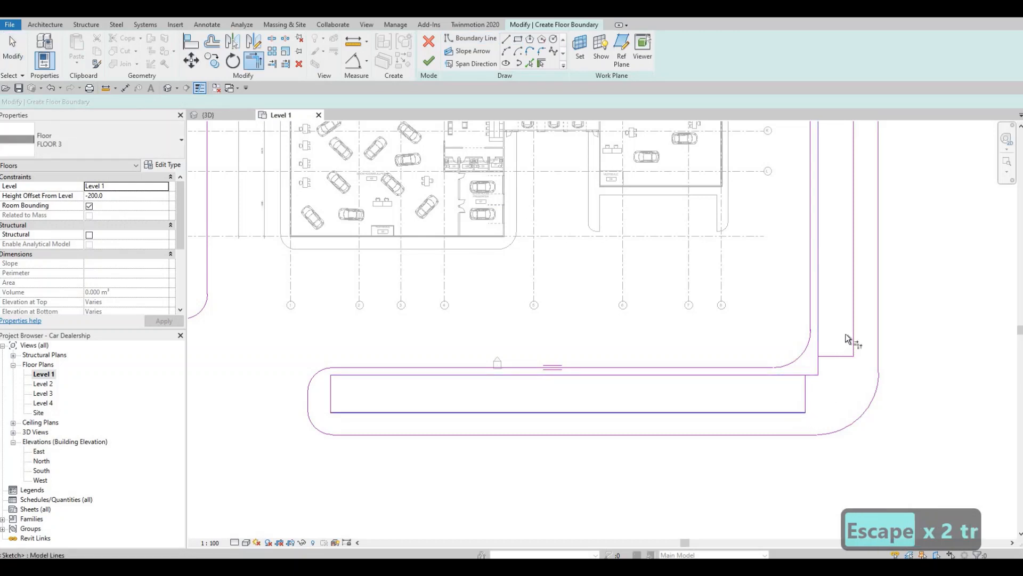
key("Escape")
key("Escape")
key("Escape")
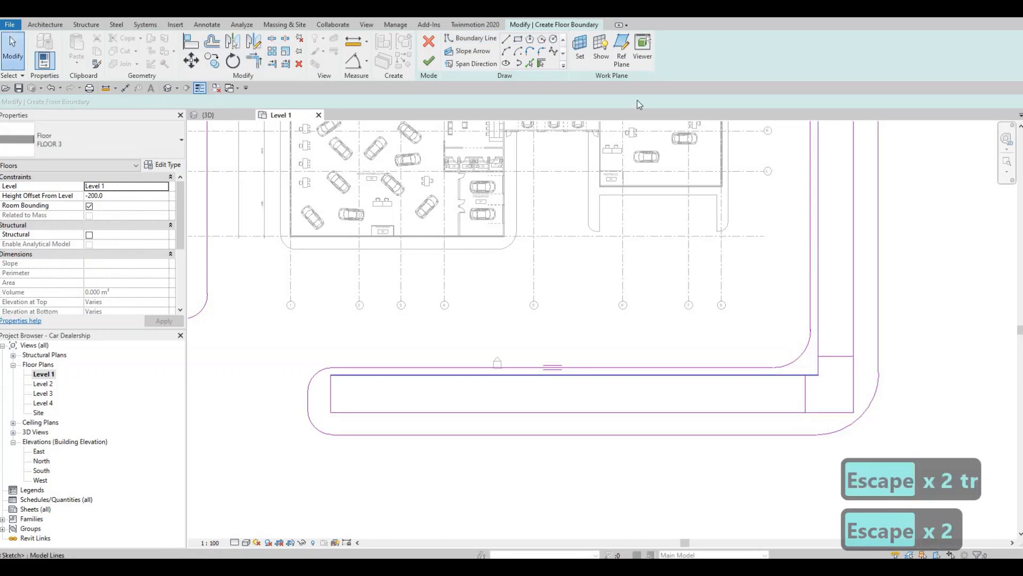
Round both southeast bend corners of the L-shaped opening with fillet arcs, the inside one at 6800 mm radius and the outside one larger
scroll(795, 297, "up", 2)
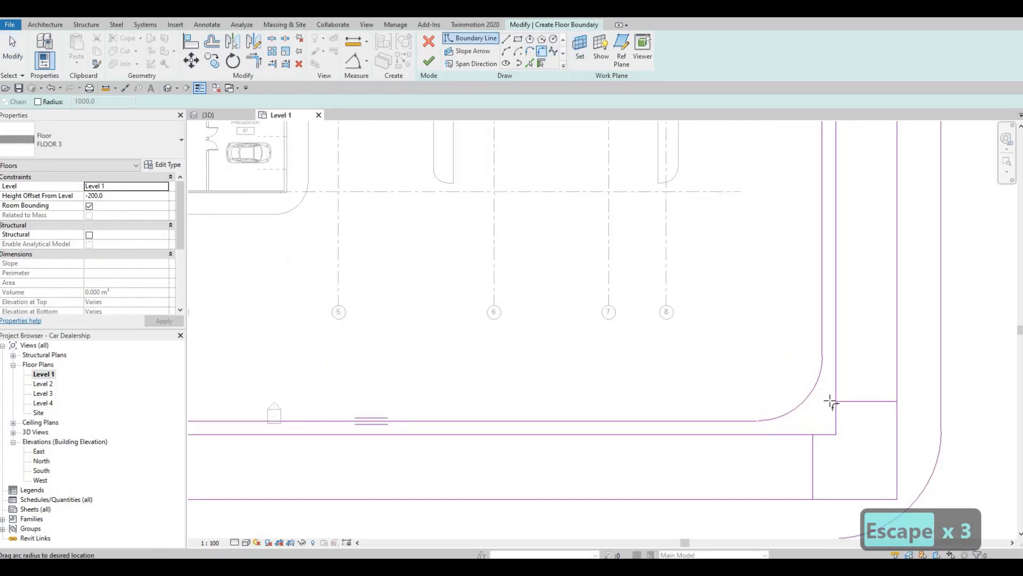
left_click(830, 402)
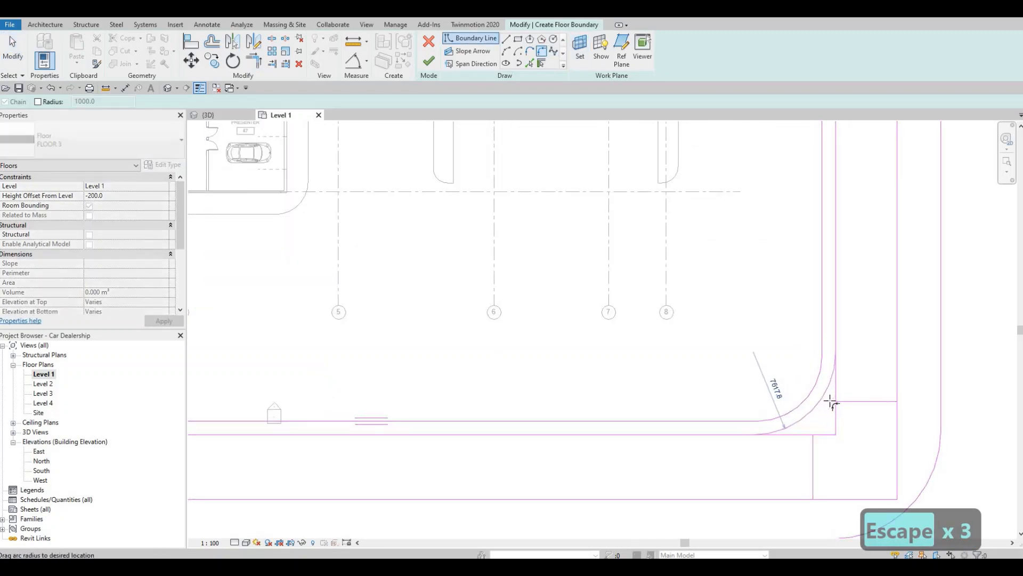
left_click(847, 453)
middle_click_drag(848, 499, 805, 435)
left_click(830, 435)
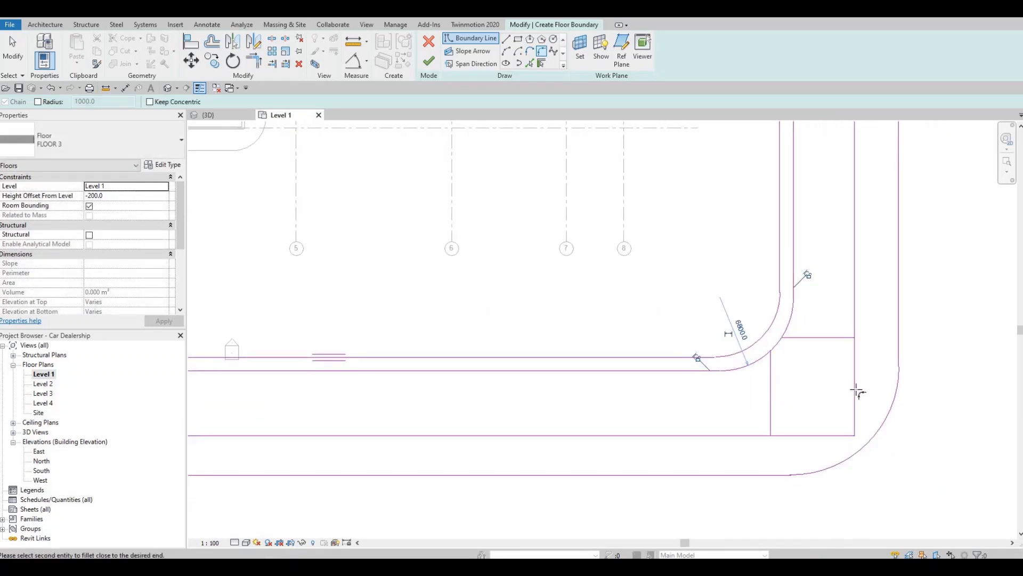
left_click(855, 391)
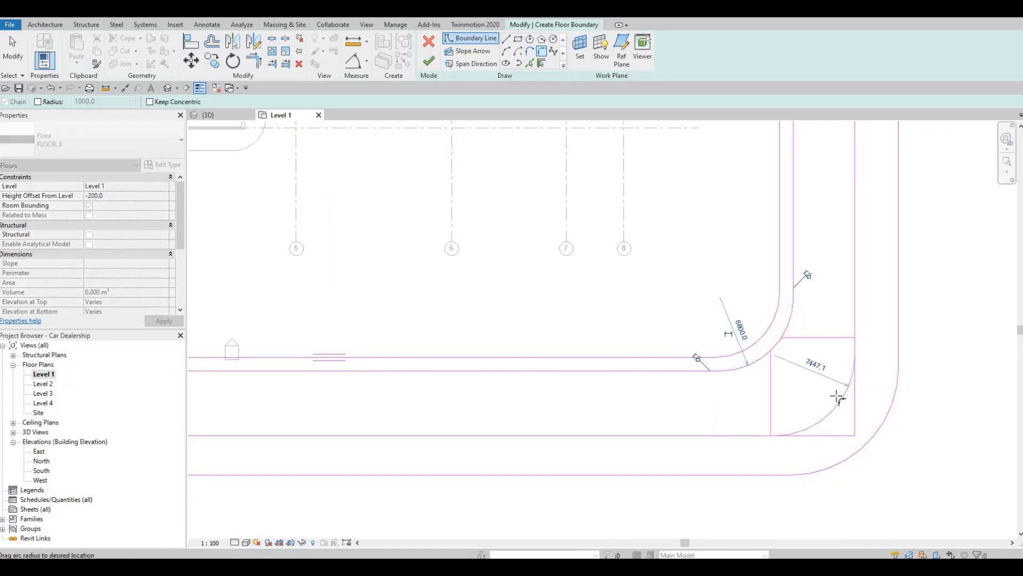
key("Escape")
key("Escape")
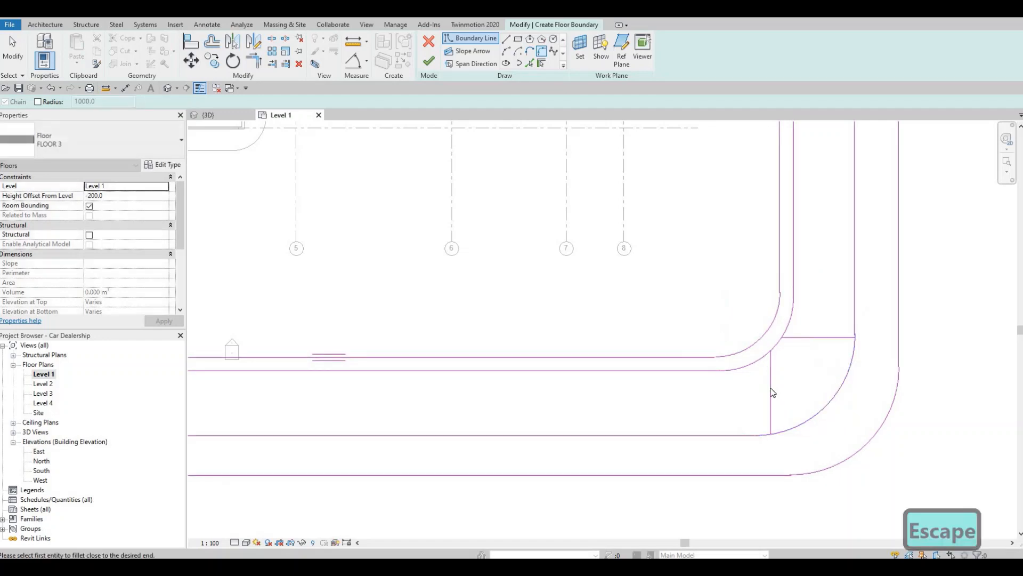
Delete the two leftover short rectangle lines crossing the opening at the southeast bend
left_click(771, 392)
key("Delete")
left_click(826, 338)
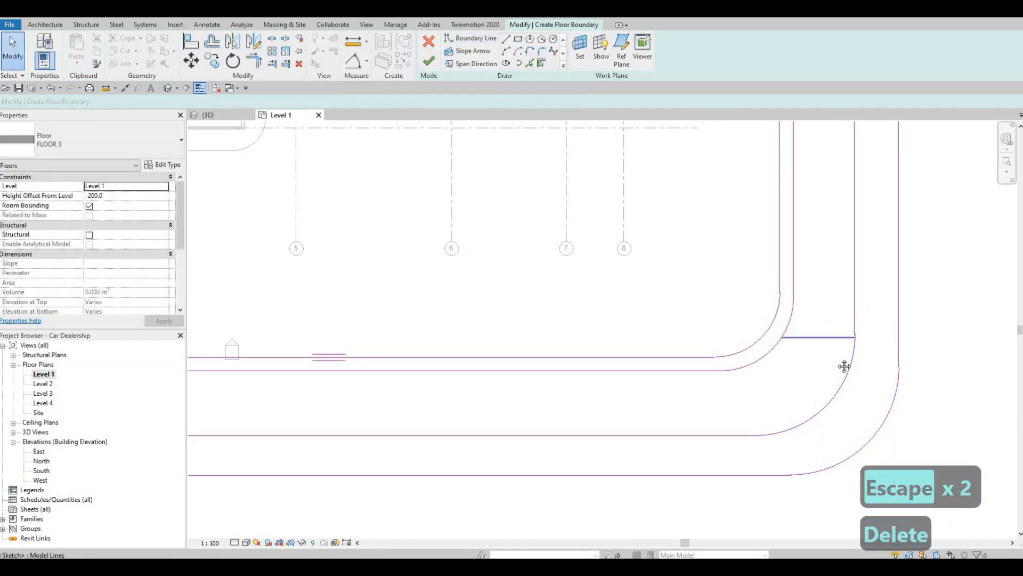
key("Delete")
scroll(821, 386, "down", 3)
key("Escape")
Nudge the south line of the southern opening northward until the opening is 5200 mm wide
middle_click_drag(786, 428, 828, 429)
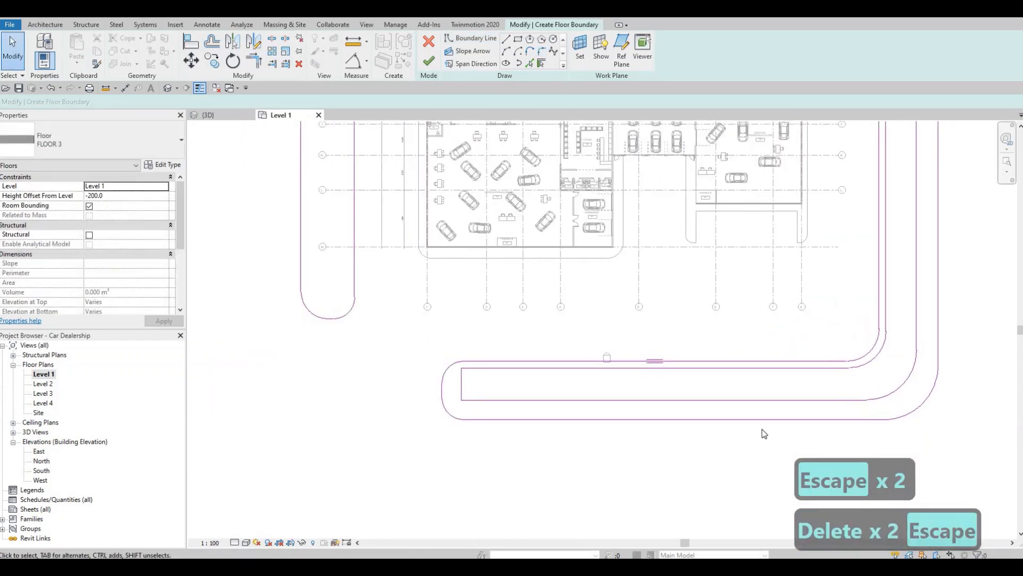
middle_click_drag(664, 409, 655, 435)
left_click(669, 426)
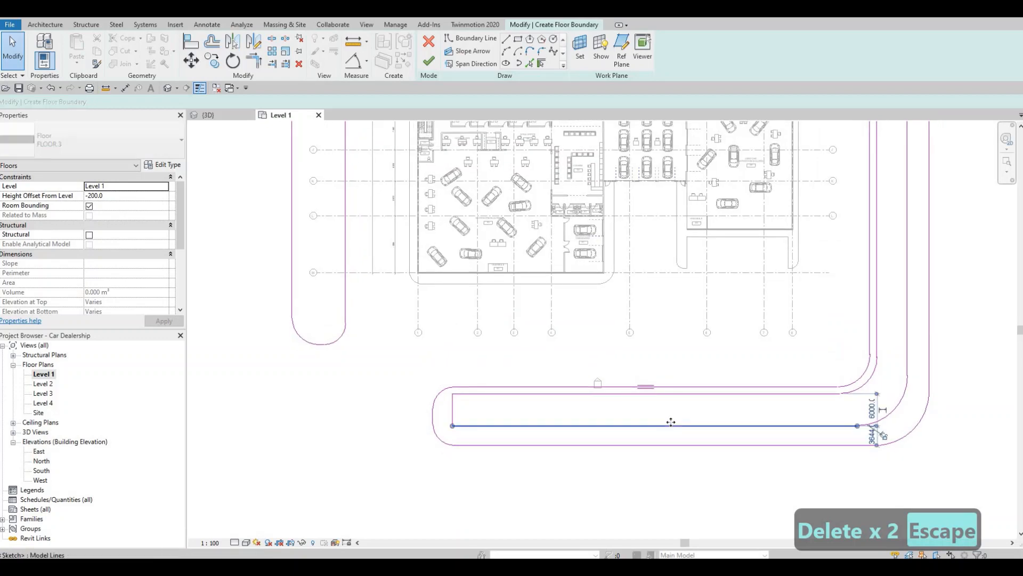
left_click_drag(669, 426, 671, 421)
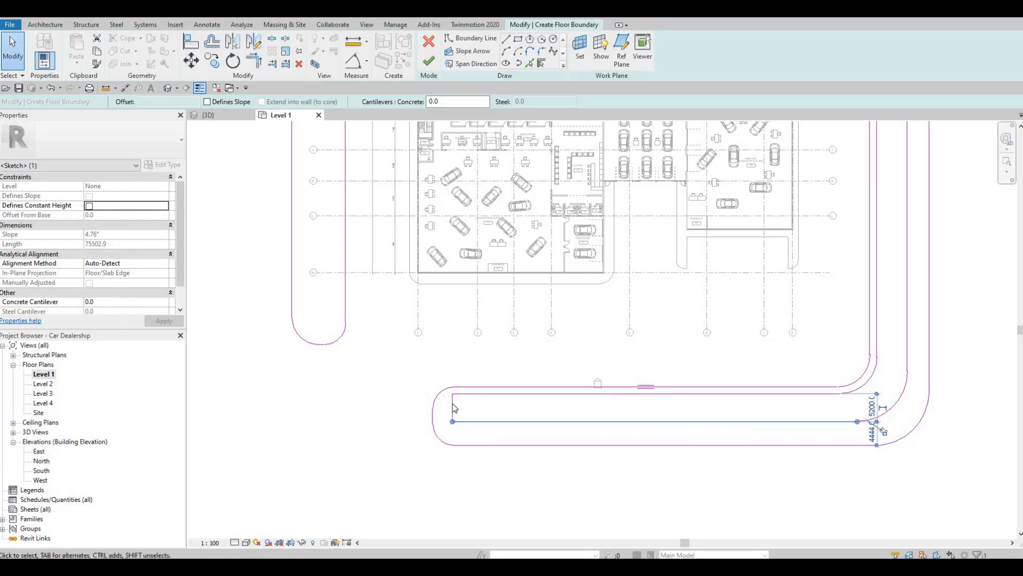
key("Escape")
Move the west end line of the southern opening westward to 2100 mm from the strip's outer edge
scroll(452, 403, "up", 3)
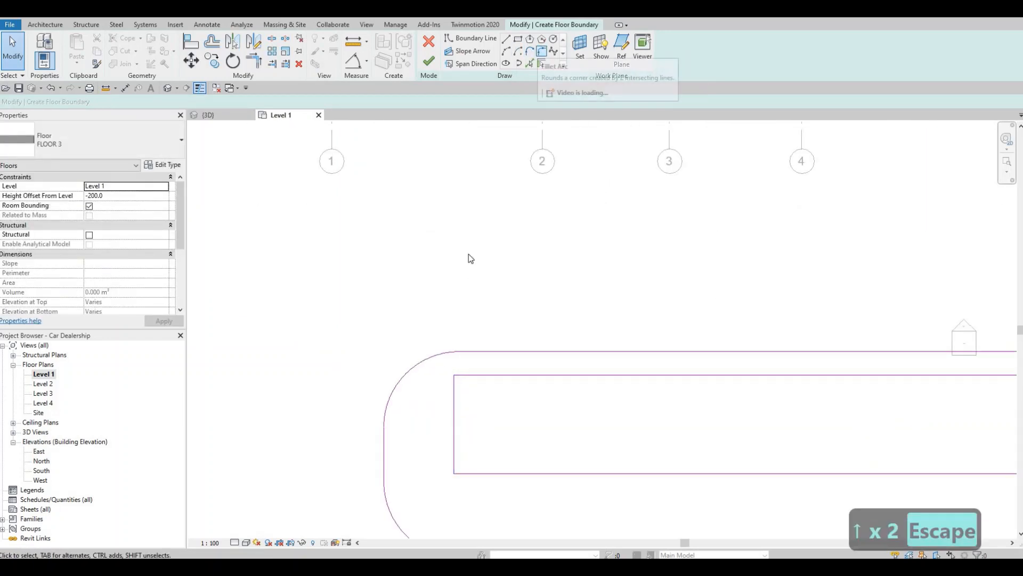
left_click_drag(457, 423, 411, 419)
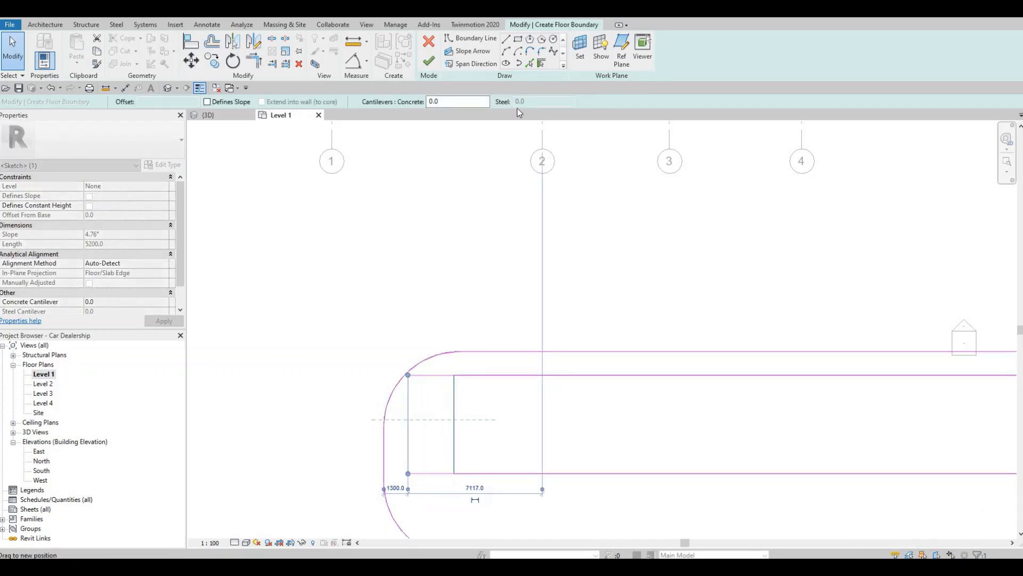
key("Escape")
Round both west corners of the southern opening with fillet arcs, the northwest one at 1300 mm radius
left_click(540, 53)
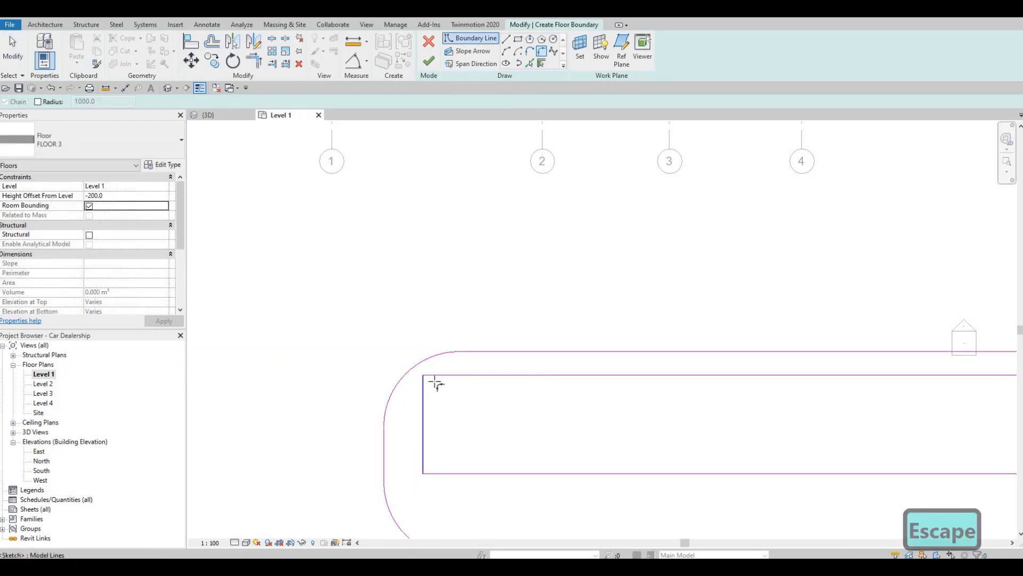
left_click(431, 376)
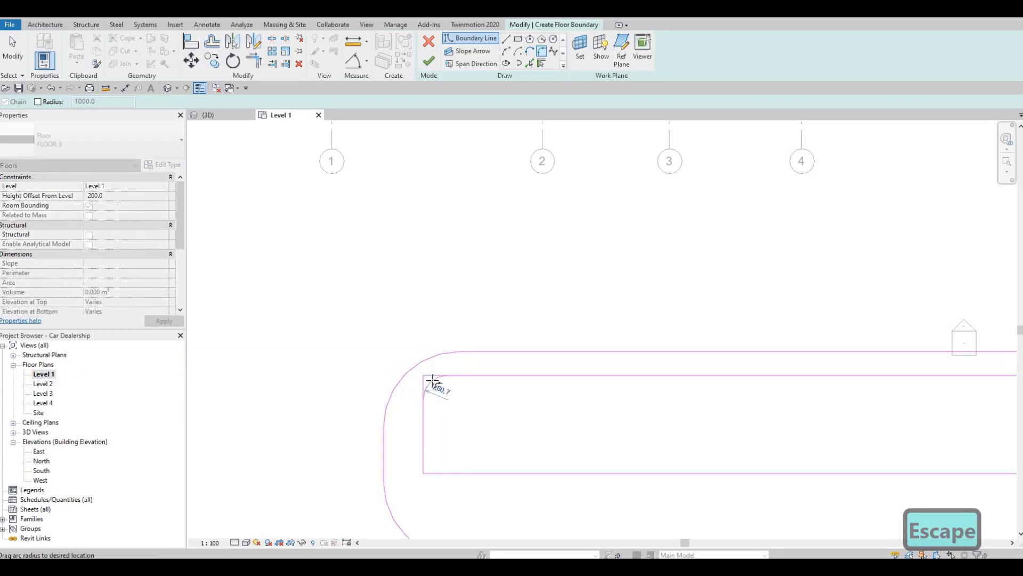
left_click(426, 419)
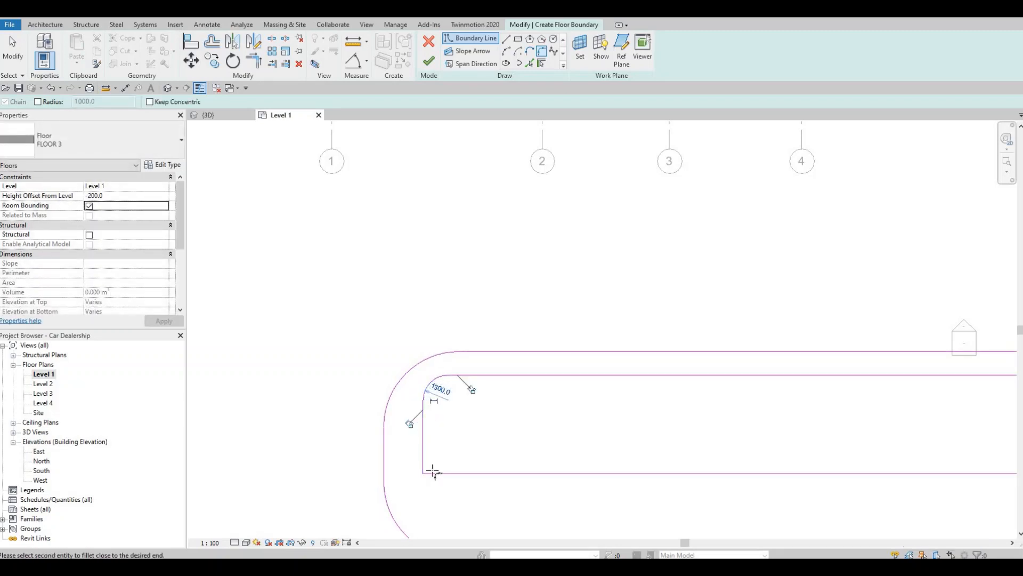
left_click(433, 473)
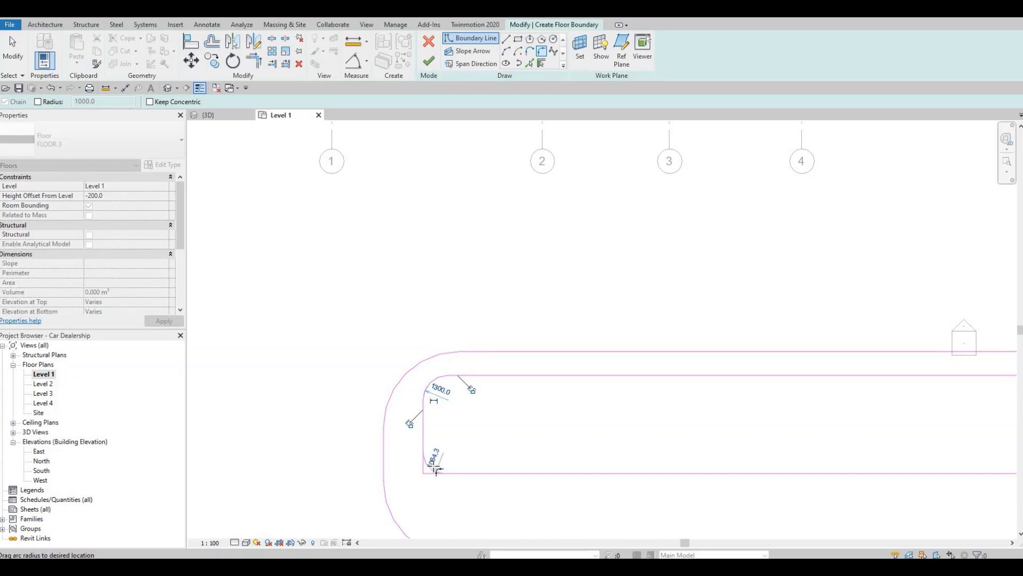
key("Escape")
key("Escape")
Move the rounded west end of the southern opening farther west, closer to the strip's outer edge
left_click(423, 421)
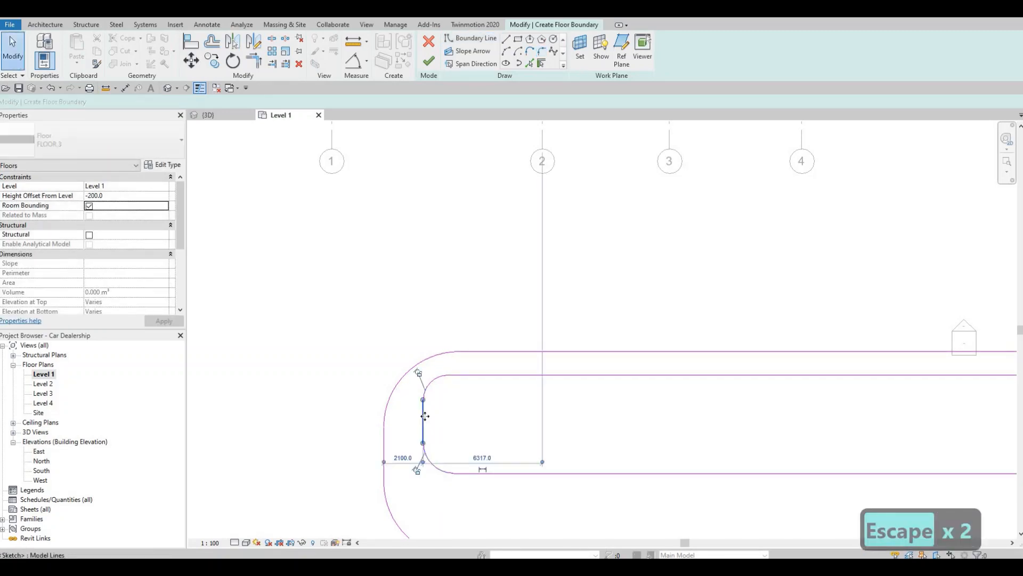
scroll(405, 419, "up", 1)
scroll(401, 419, "up", 1)
left_click_drag(423, 419, 405, 419)
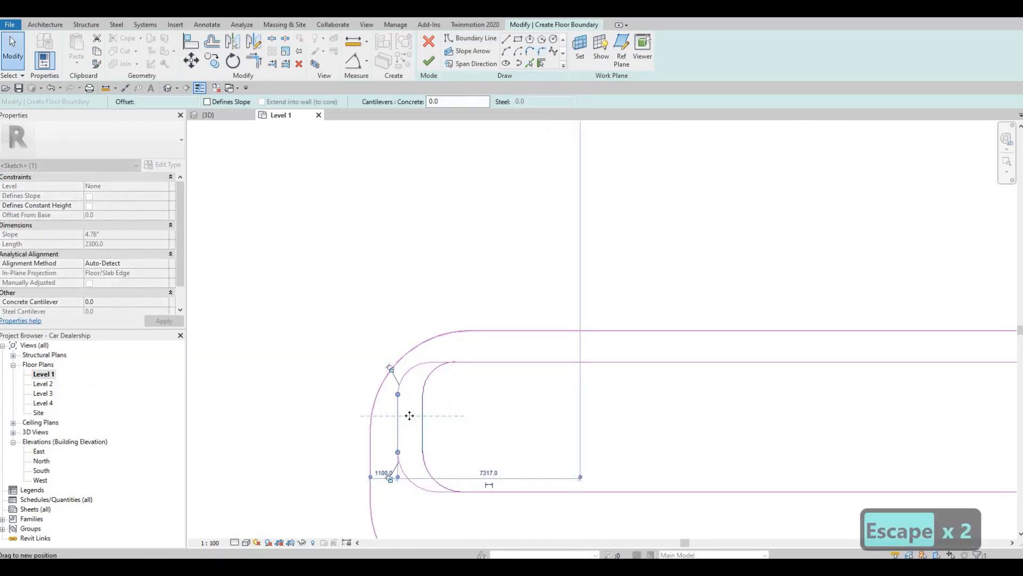
key("Escape")
Finish the boundary sketch of the FLOOR 3 perimeter strip and clear the selection
scroll(438, 415, "down", 5)
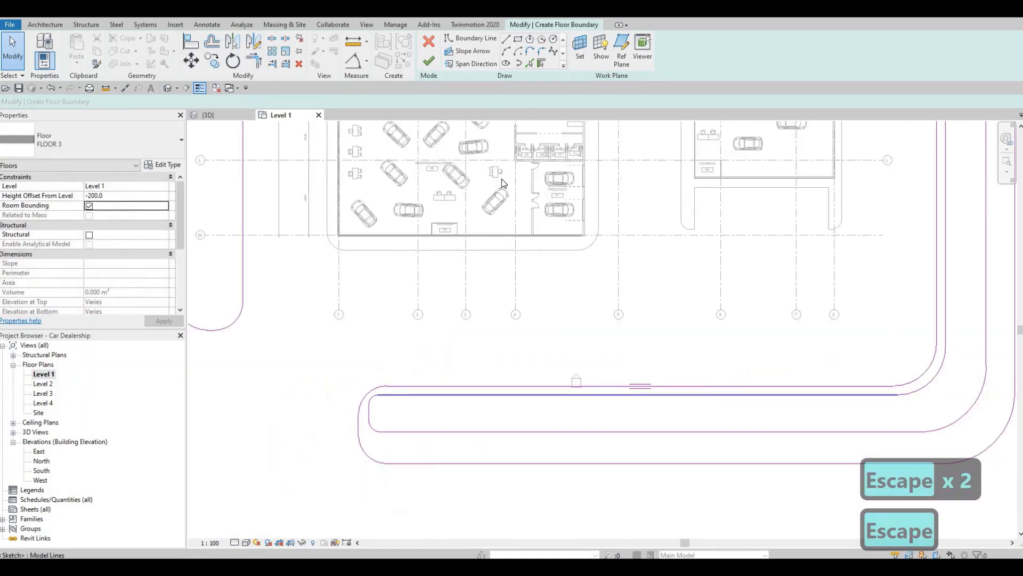
left_click(429, 60)
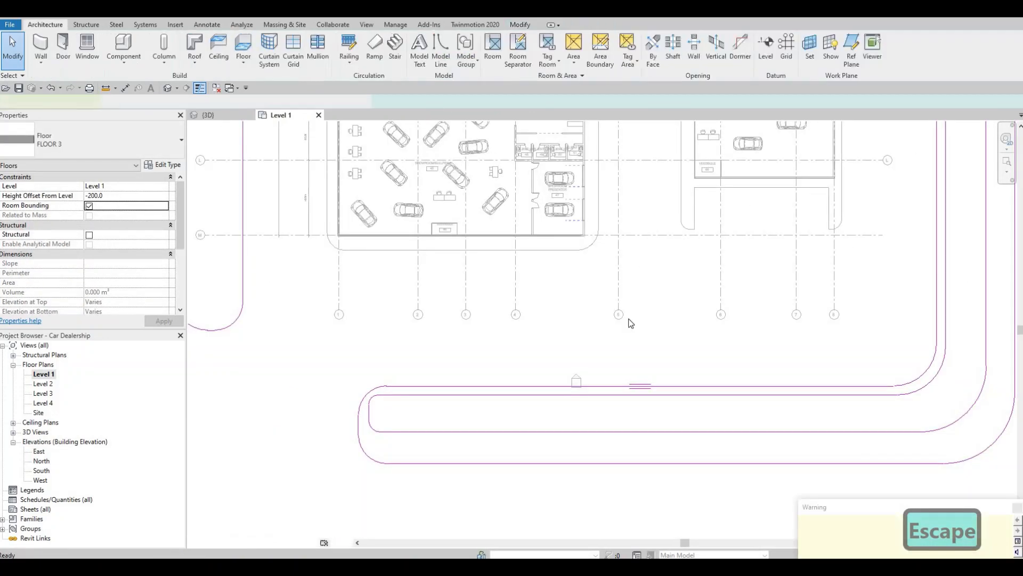
key("Escape")
scroll(619, 319, "down", 3)
key("Escape")
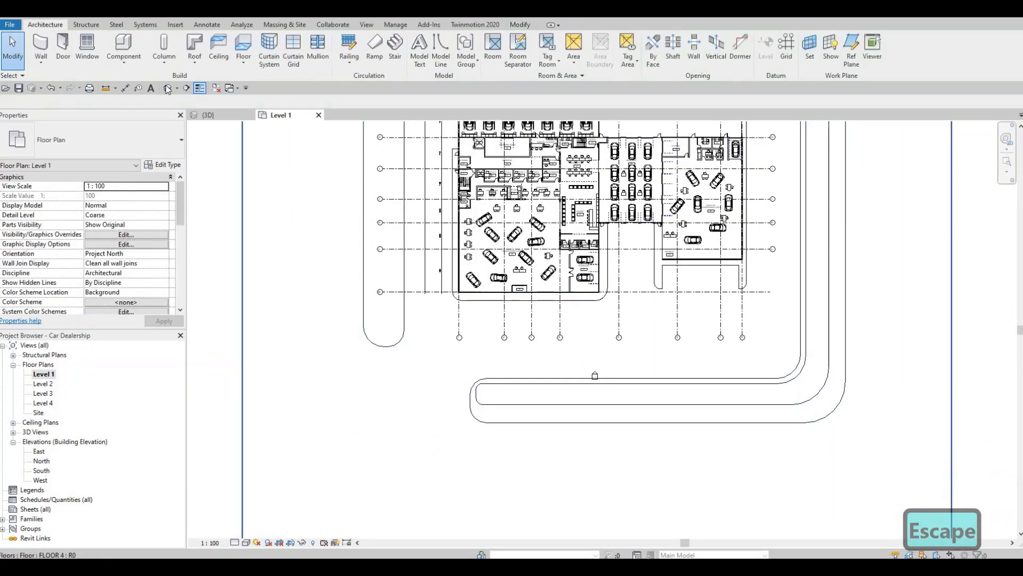
In the 3D view, set the FLOOR 3 perimeter strip's height offset from Level 1 to 0
left_click(169, 89)
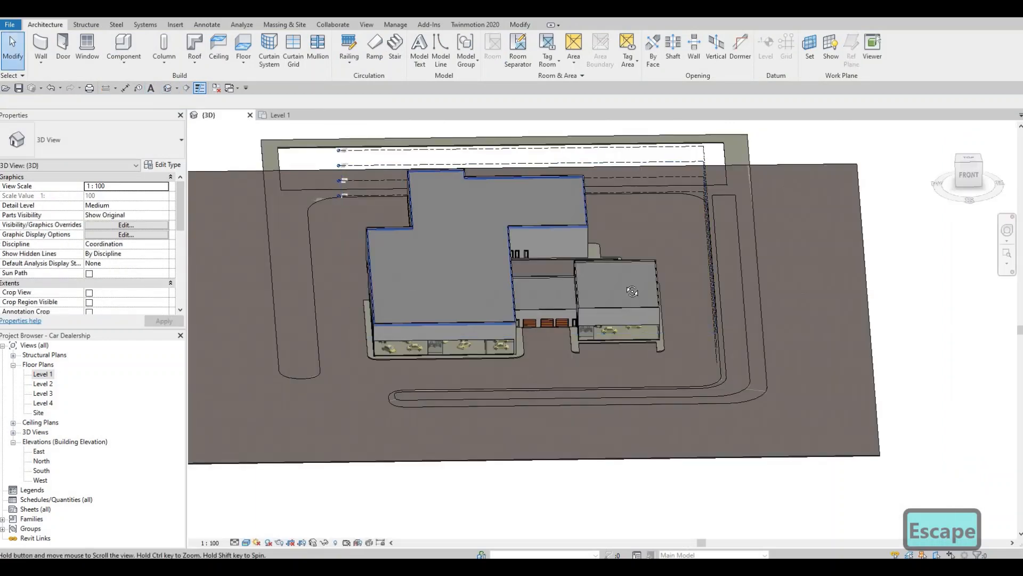
scroll(575, 314, "up", 2)
middle_click_drag(576, 311, 356, 362, "shift")
left_click(353, 363)
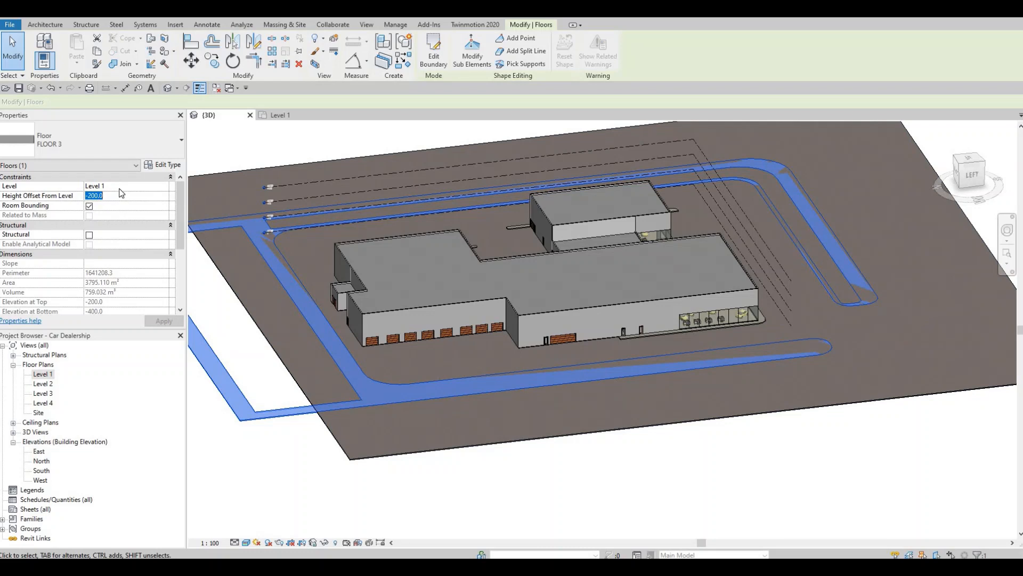
key("Return")
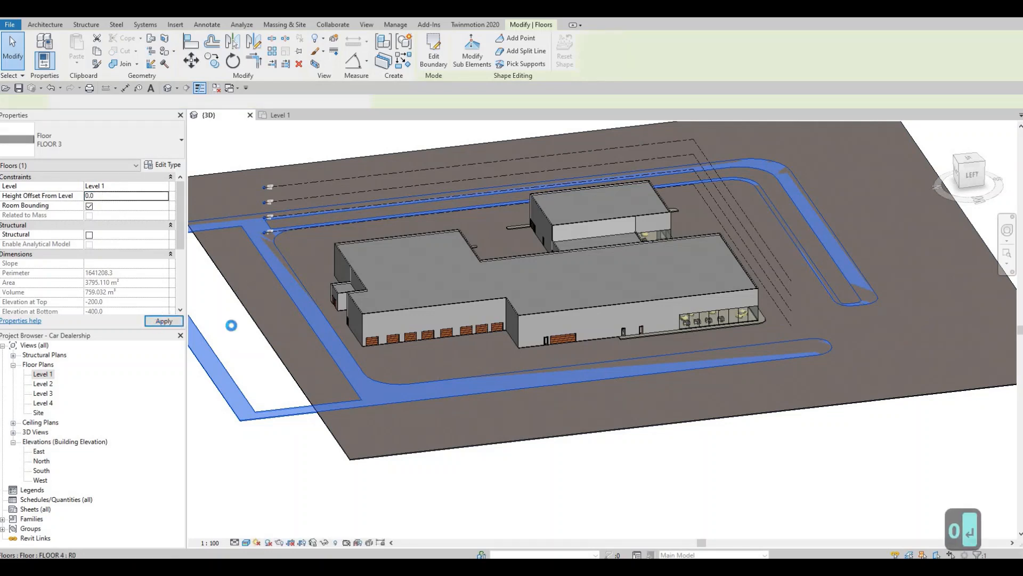
key("Escape")
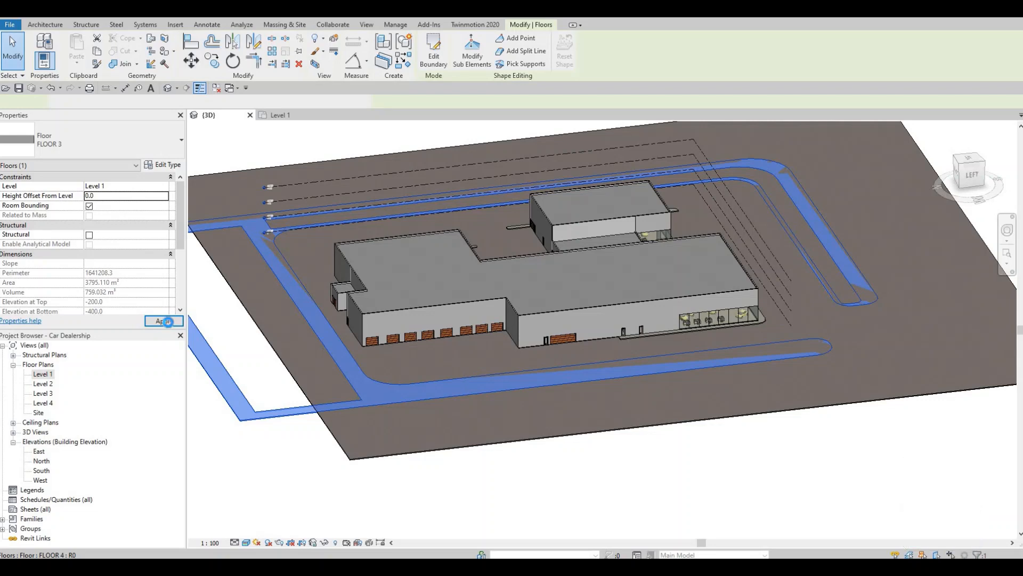
key("Escape")
Edit the FLOOR 4 slab's boundary, moving its north line outward past the perimeter strip to a 44000 mm offset, and finish the sketch
middle_click_drag(313, 344, 410, 345)
left_click(344, 296)
left_click(433, 50)
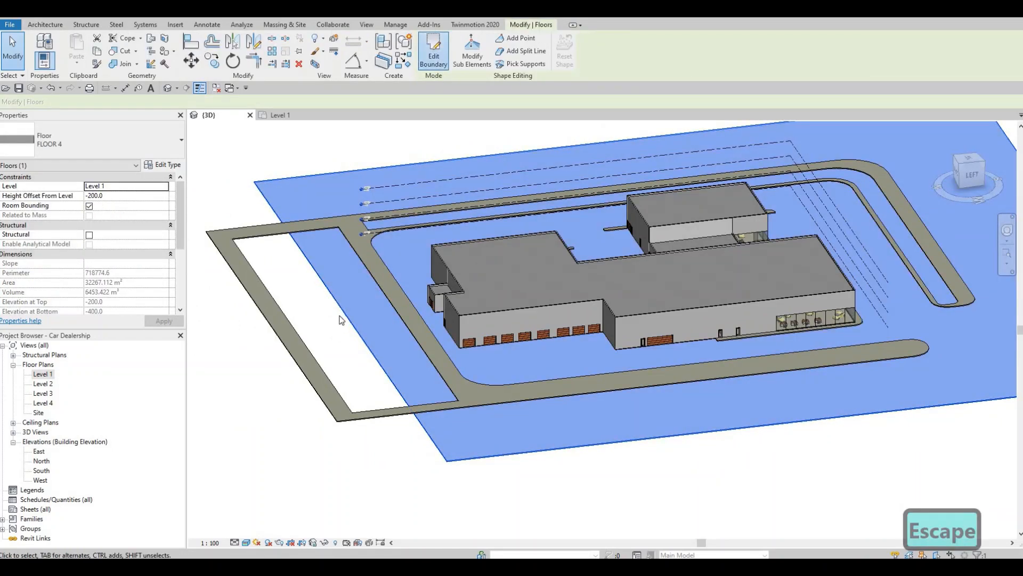
left_click(339, 297)
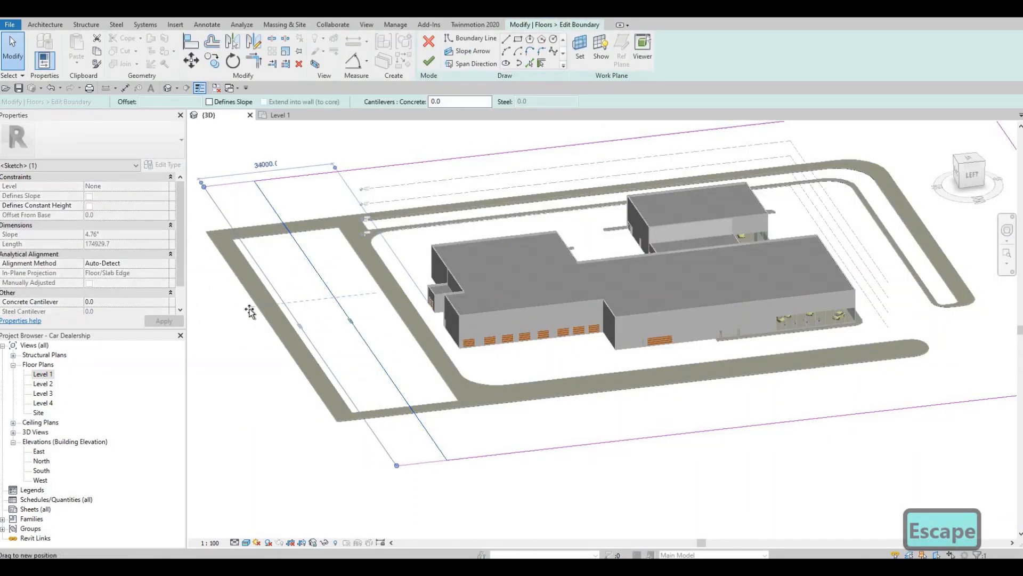
key("Escape")
left_click(428, 60)
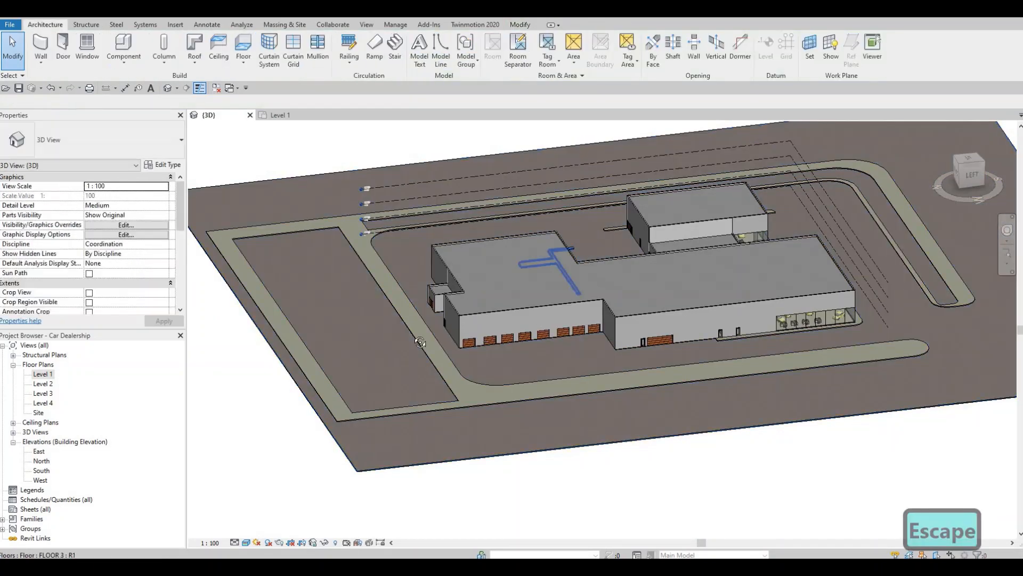
Start a new floor on the Level 1 plan and duplicate the FLOOR 3 type as FLOOR 5
middle_click_drag(420, 343, 406, 344, "shift")
middle_click_drag(723, 377, 491, 389)
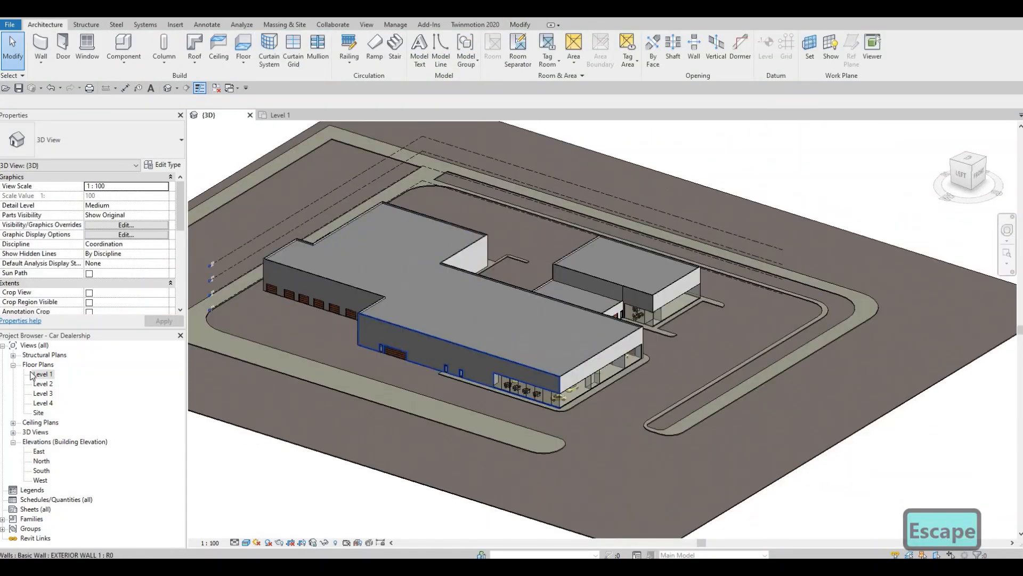
double_click(43, 373)
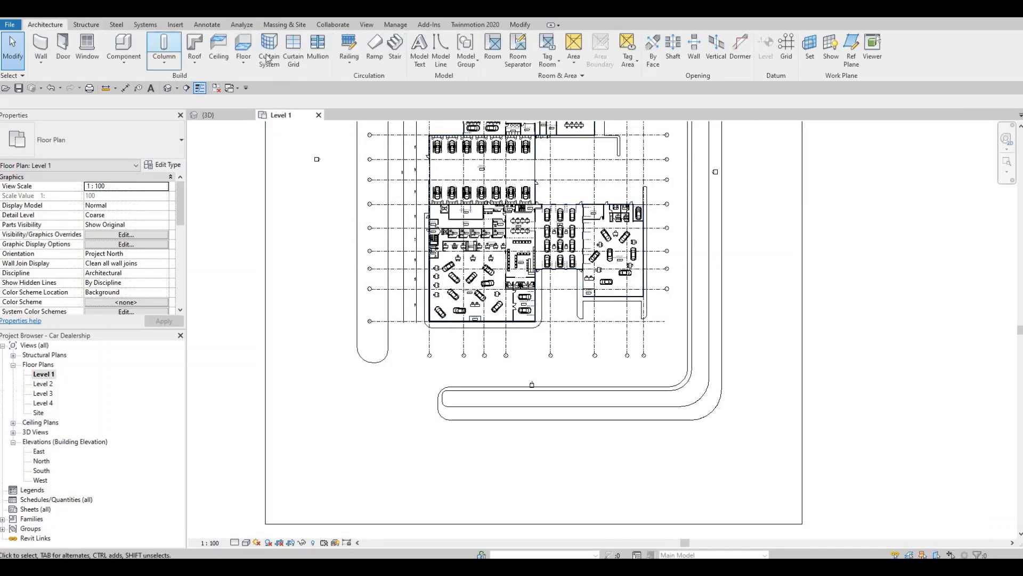
left_click(246, 49)
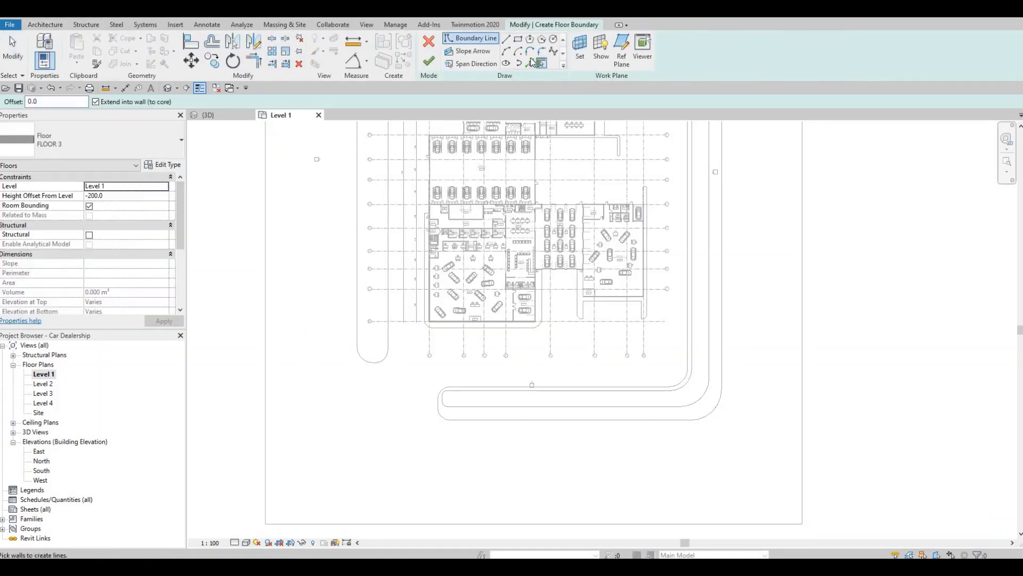
left_click(162, 164)
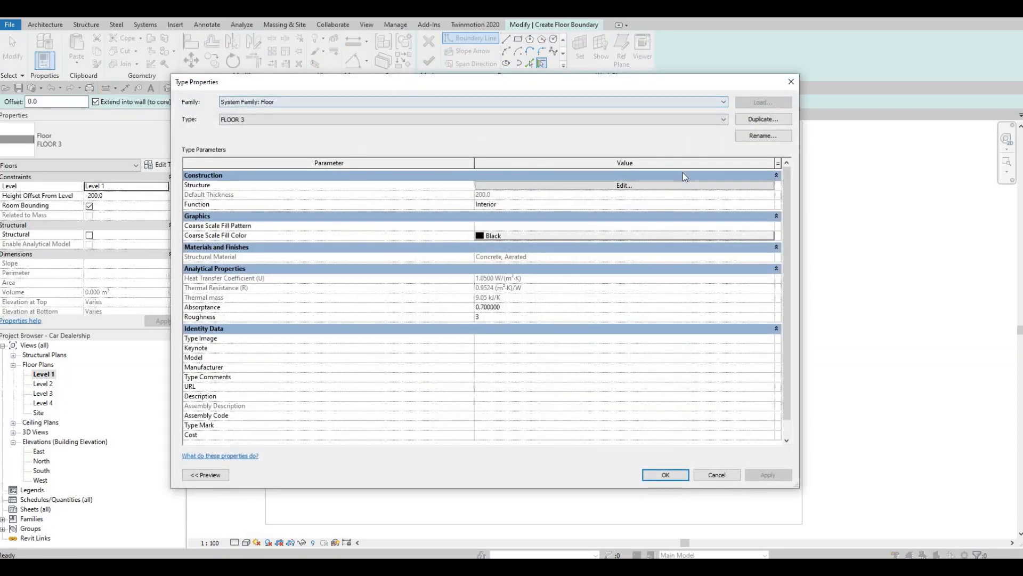
left_click(763, 119)
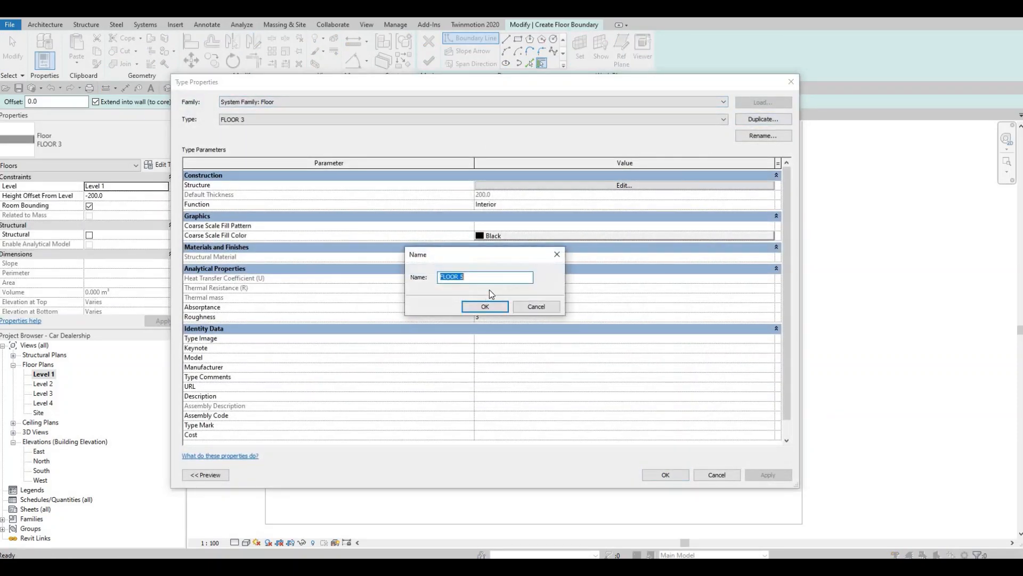
left_click(474, 308)
Assign the Grass material to the FLOOR 5 structure layer and accept the type properties
left_click(560, 185)
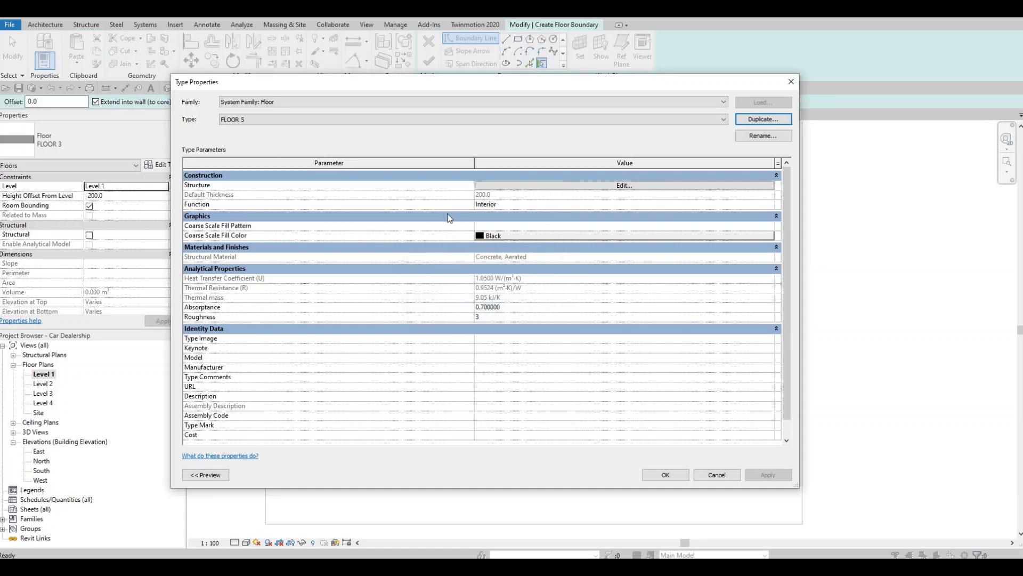
left_click(445, 186)
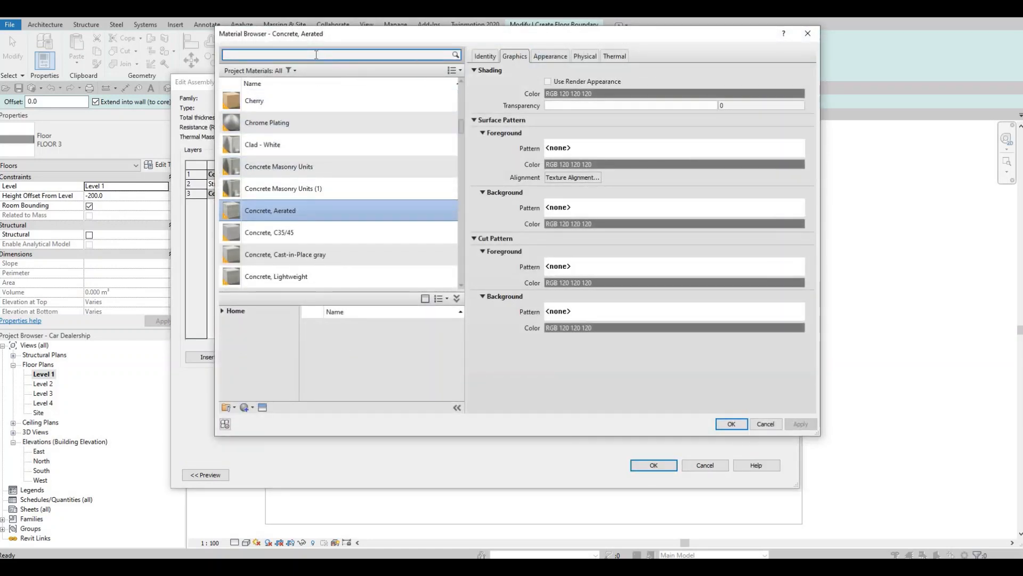
left_click(316, 54)
type("GRASS")
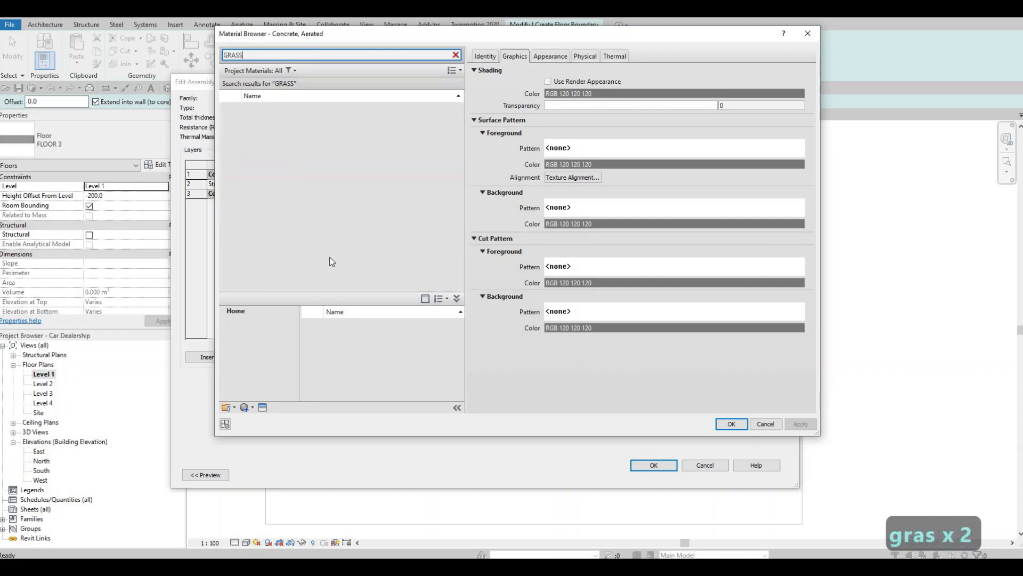
mouse_move(452, 332)
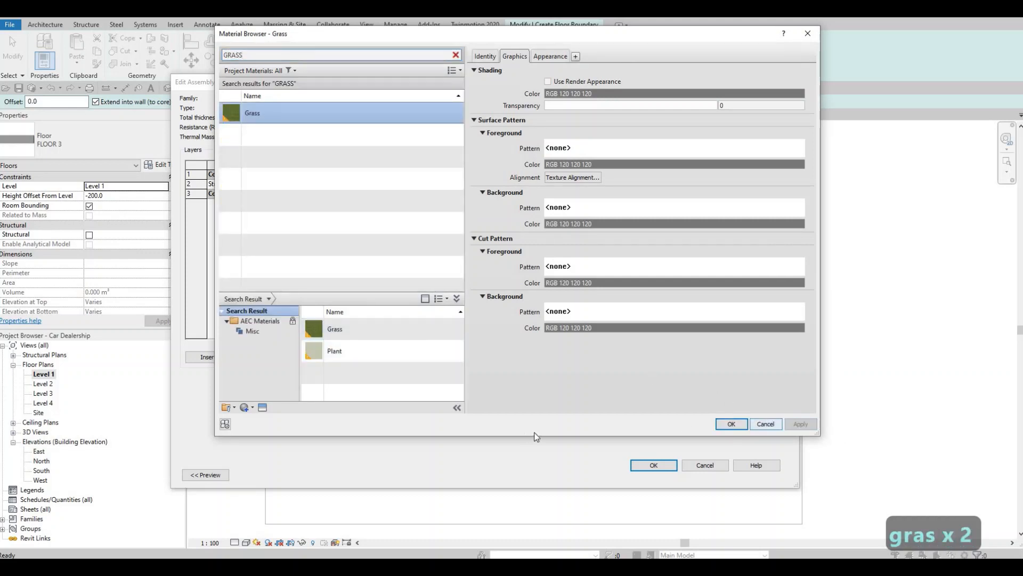
left_click(731, 424)
left_click(652, 465)
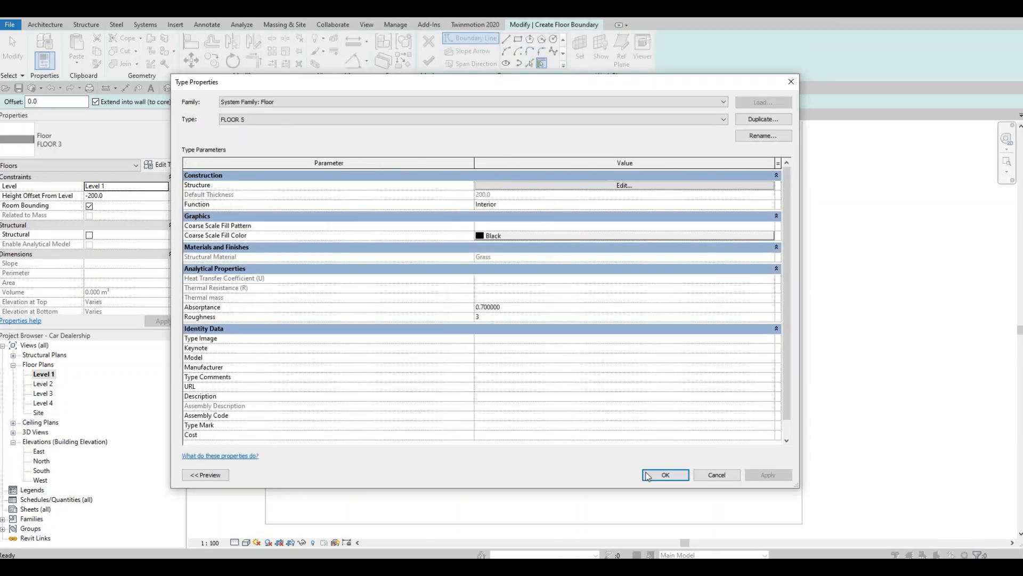
key("Return")
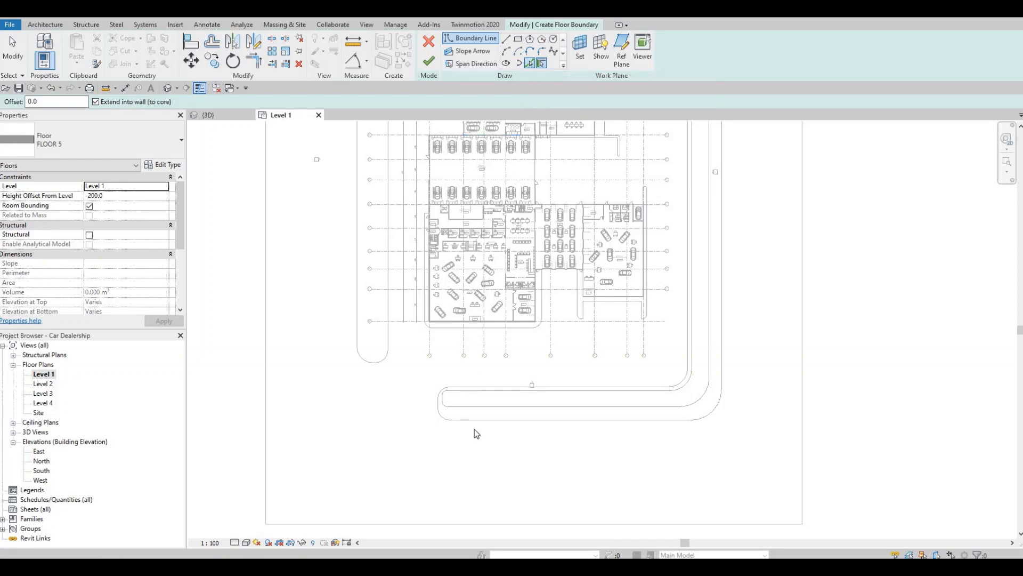
Pick the rounded west end and both long edges of the perimeter strip's southern opening as floor boundary lines
scroll(474, 413, "up", 2)
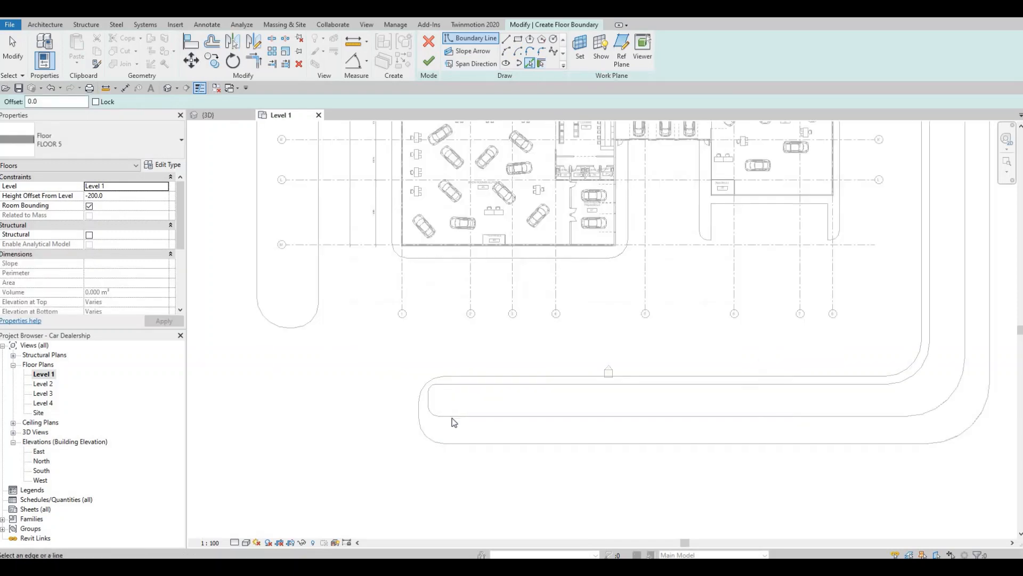
left_click(454, 412)
scroll(443, 412, "up", 4)
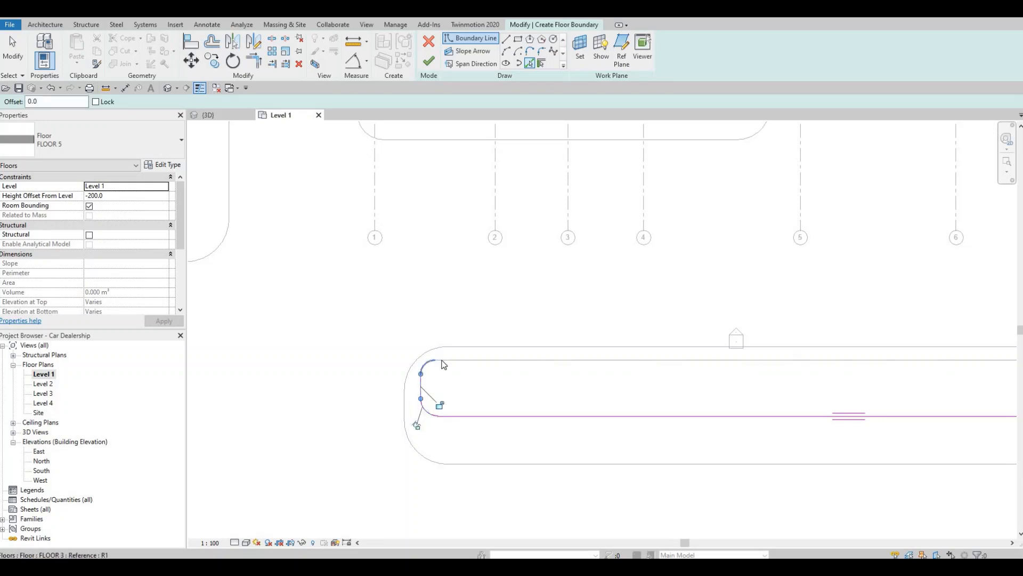
left_click(443, 361)
left_click(739, 359)
scroll(553, 350, "down", 4)
middle_click_drag(922, 401, 450, 398)
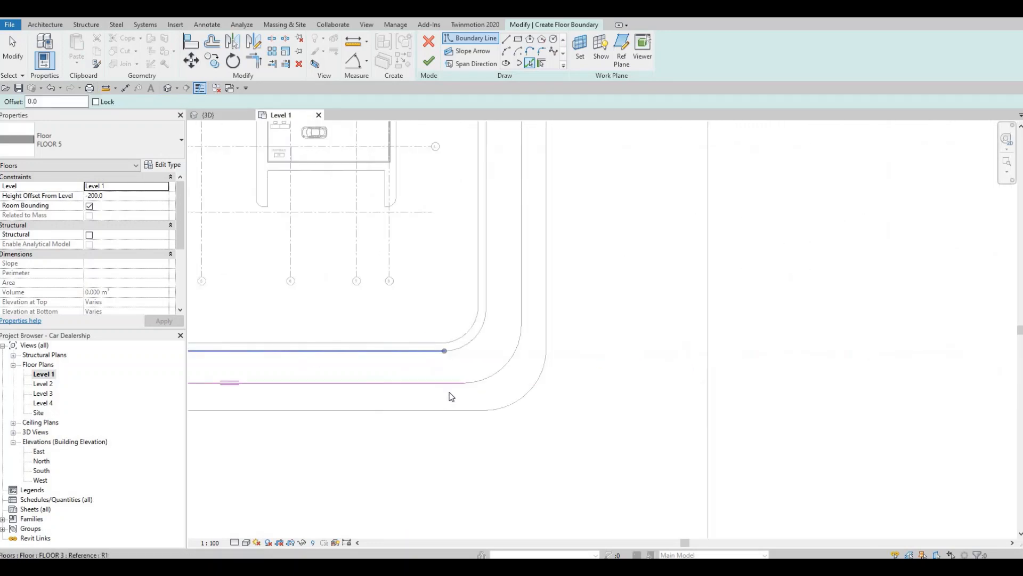
Add the opening's two southeast corner arcs and both long edges of its eastern arm to the boundary
scroll(533, 344, "up", 4)
left_click(469, 380)
left_click(418, 330)
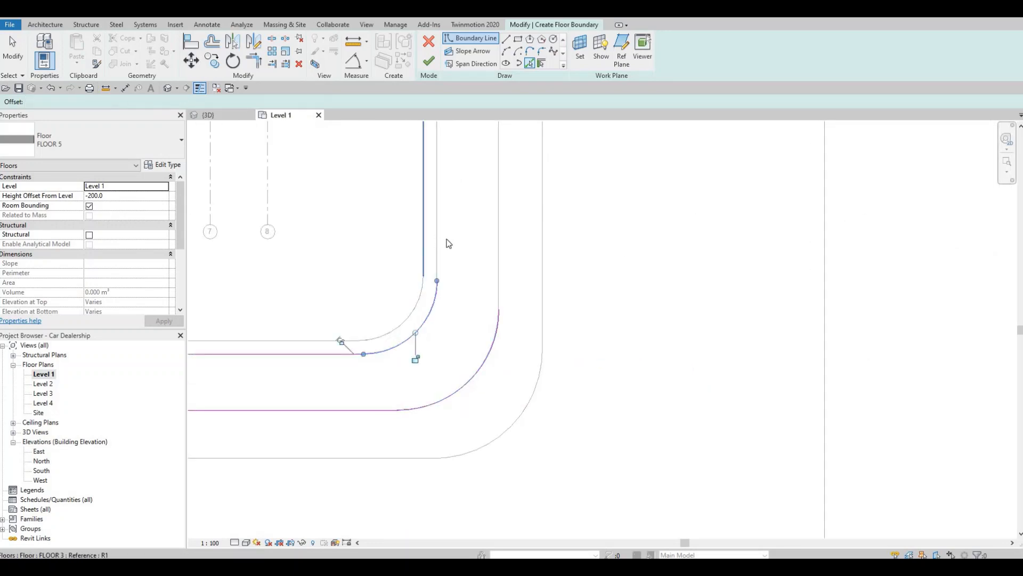
left_click(438, 243)
left_click(498, 232)
Close the boundary with the eastern arm's north end edge, finish the FLOOR 5 sketch and clear the selection
scroll(496, 238, "down", 3)
middle_click_drag(497, 246, 495, 453)
scroll(500, 272, "down", 2)
middle_click_drag(500, 270, 503, 519)
scroll(482, 237, "up", 2)
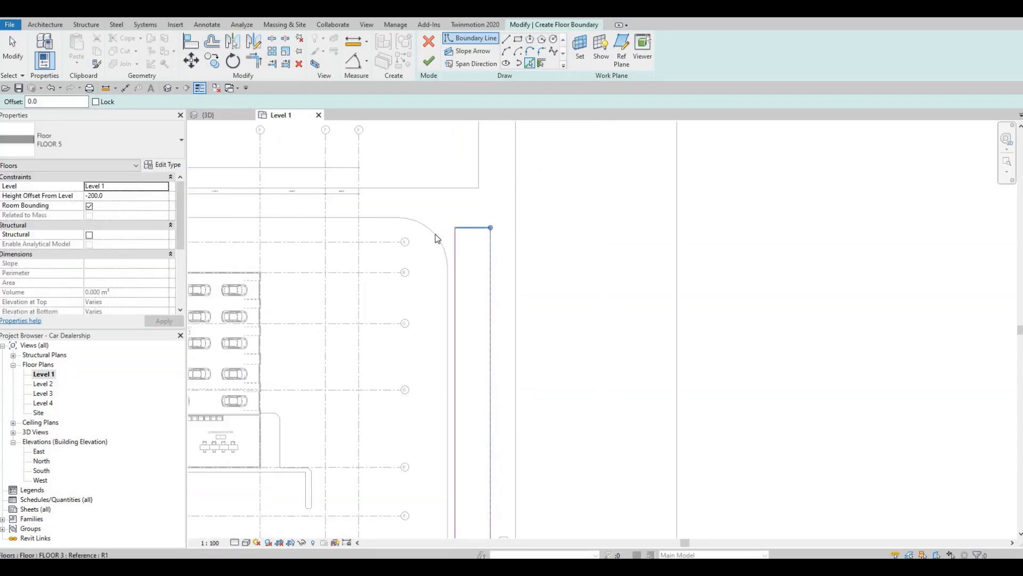
scroll(574, 307, "down", 4)
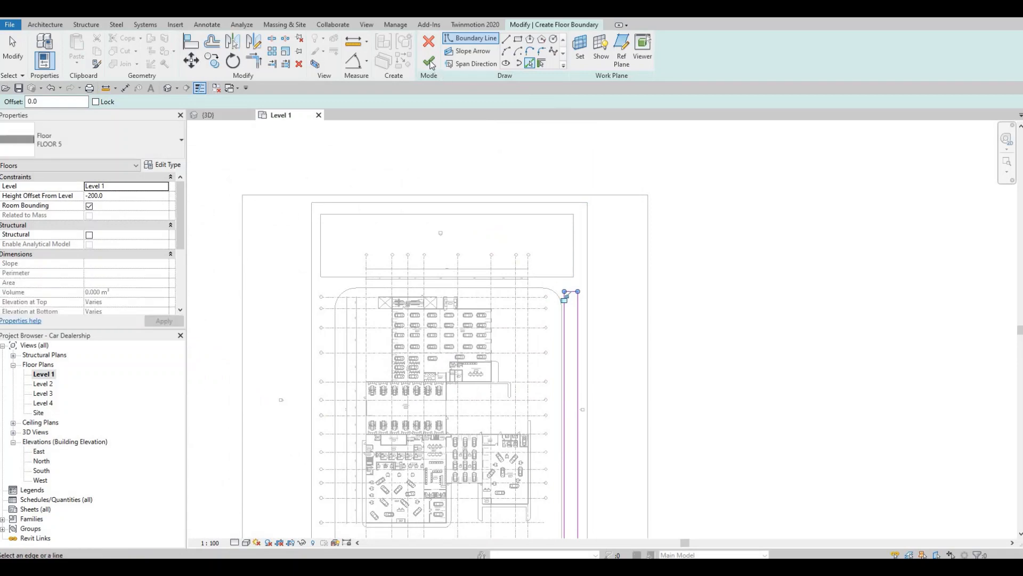
left_click(428, 61)
key("Escape")
key("Escape")
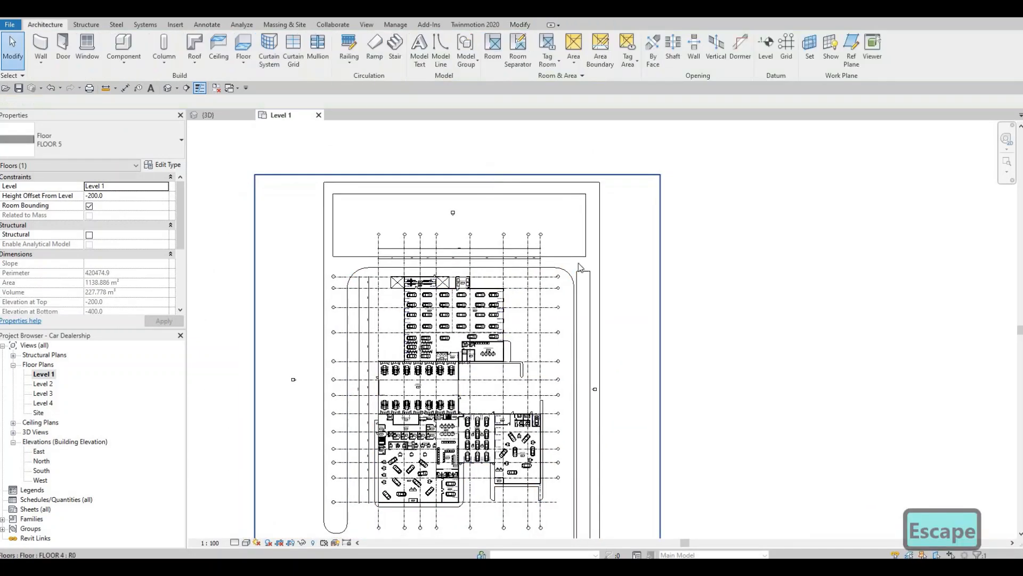
key("Escape")
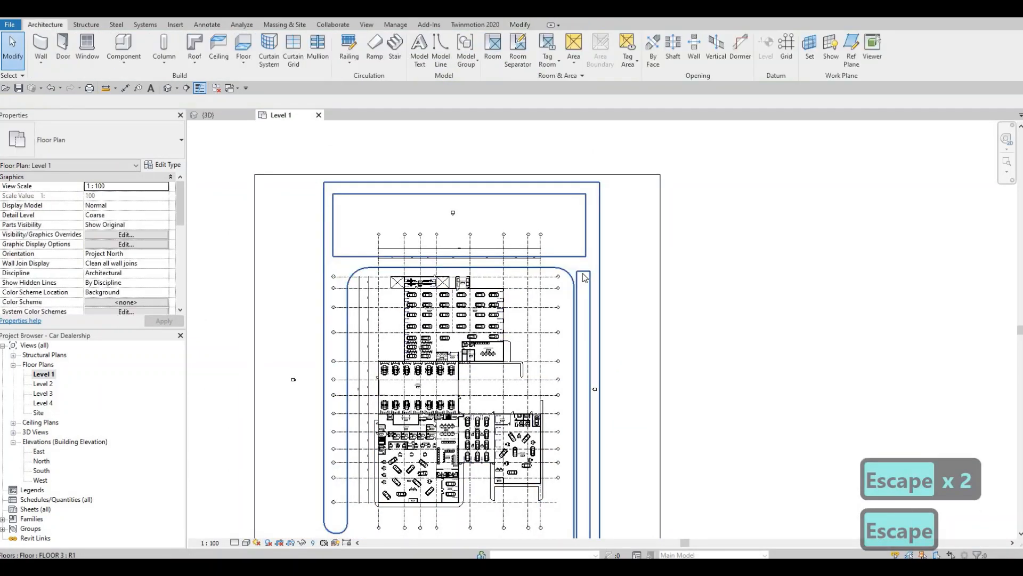
Set the L-shaped FLOOR 5 strip's height offset from Level 1 to 0 and deselect it
key("Tab")
left_click(585, 277)
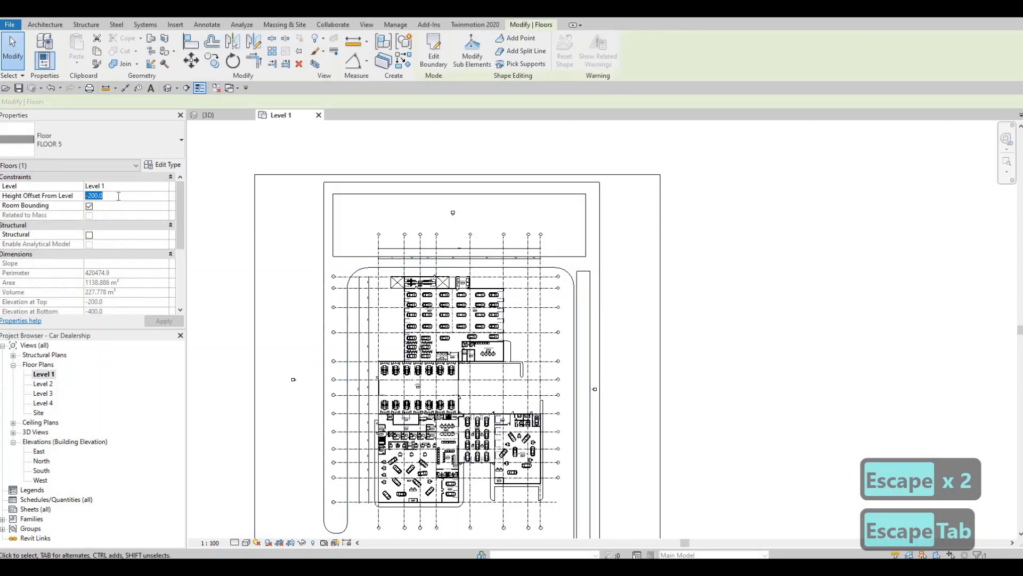
type("0")
key("Return")
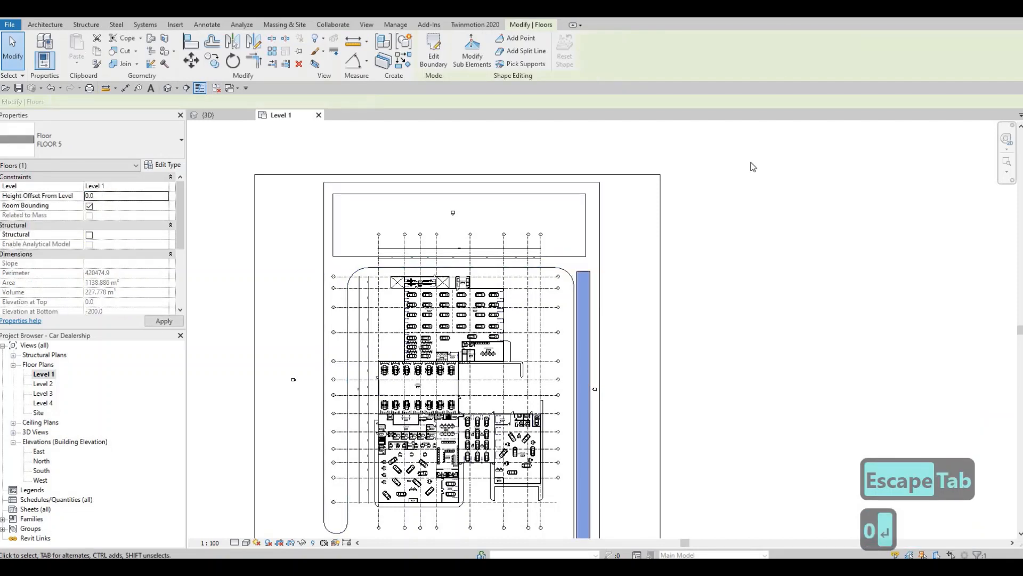
scroll(496, 166, "down", 3)
key("Escape")
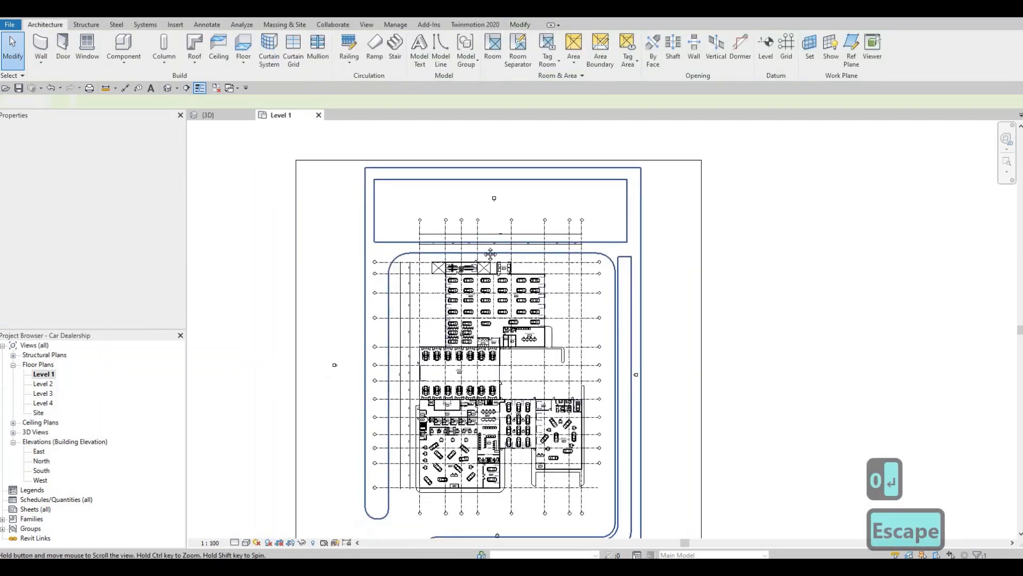
Start another FLOOR 5 floor and draw a rectangular boundary matching the large northern opening of the perimeter strip
middle_click_drag(496, 165, 484, 237)
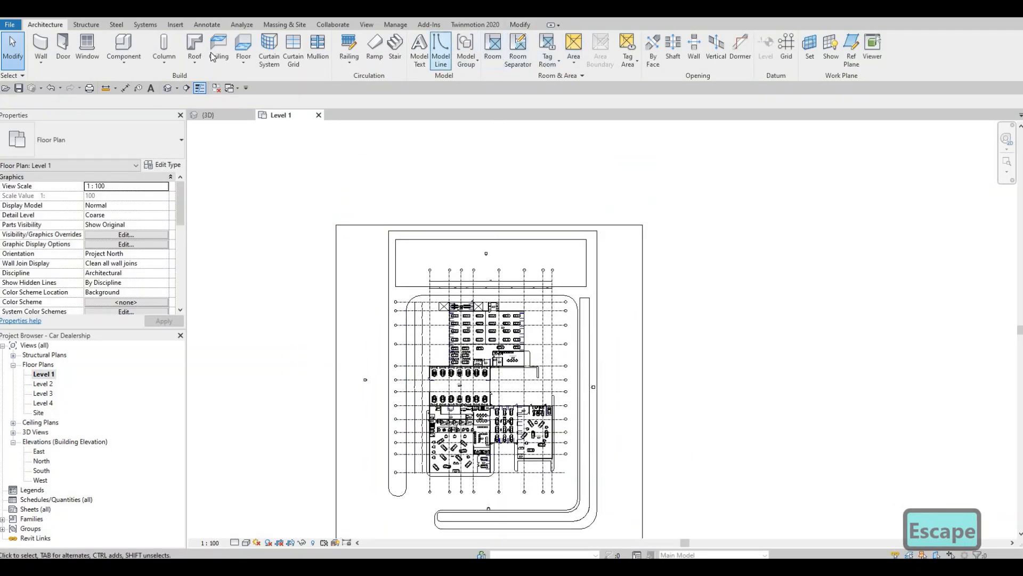
left_click(243, 45)
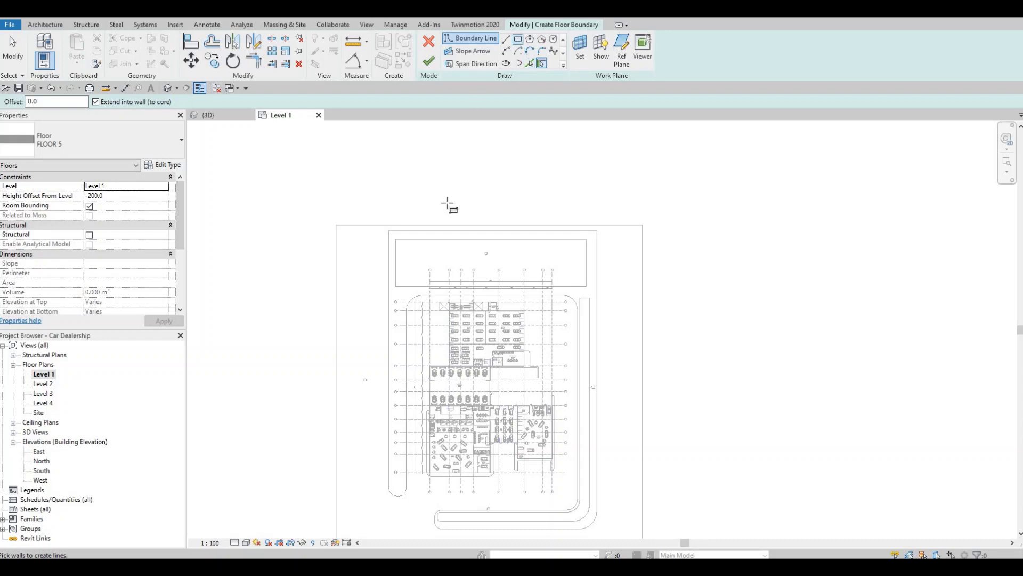
scroll(446, 210, "up", 3)
left_click(369, 253)
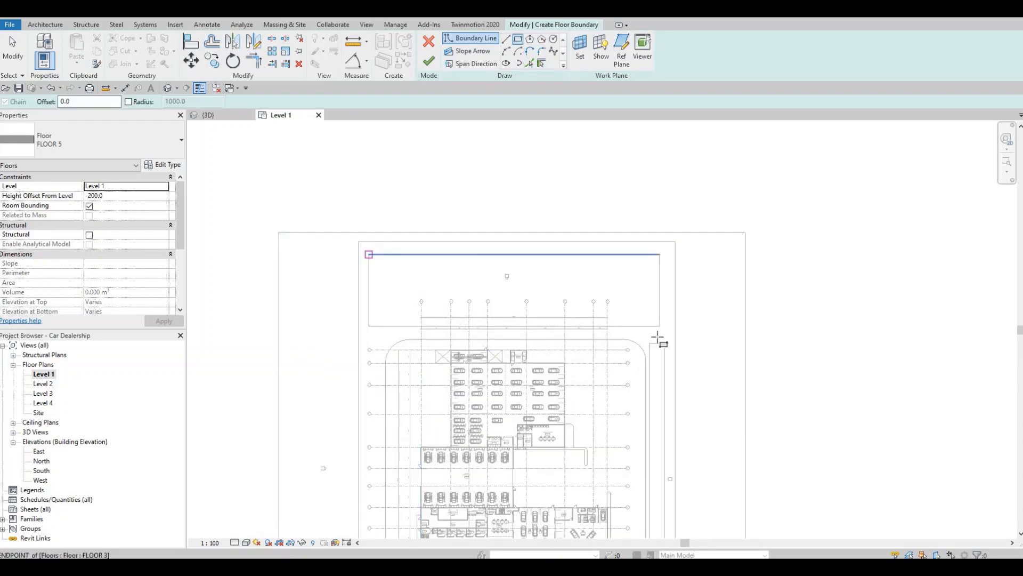
left_click(660, 326)
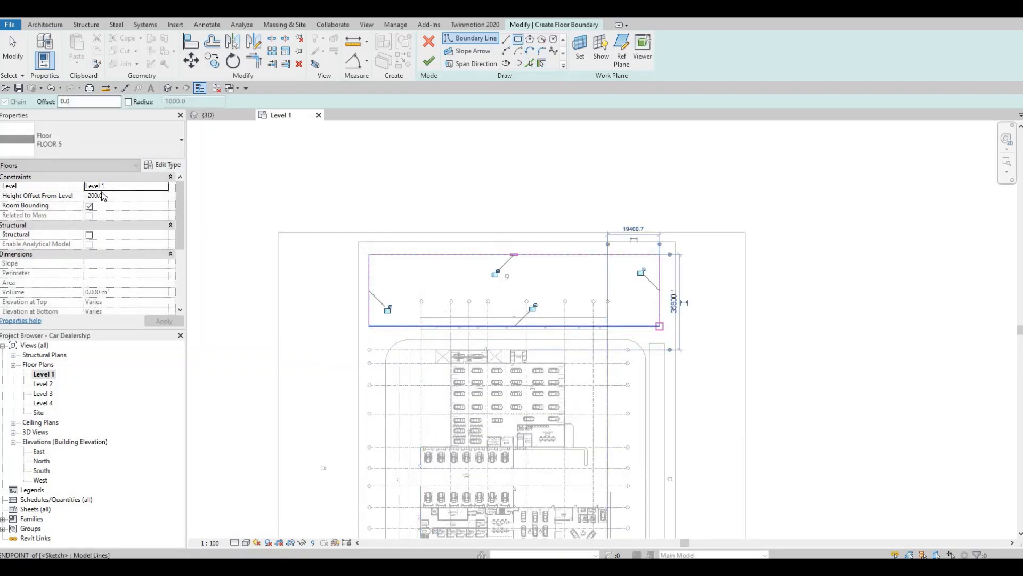
Set the rectangular floor's height offset from Level 1 to 0, finish its sketch and clear the selection
key("Escape")
type("0")
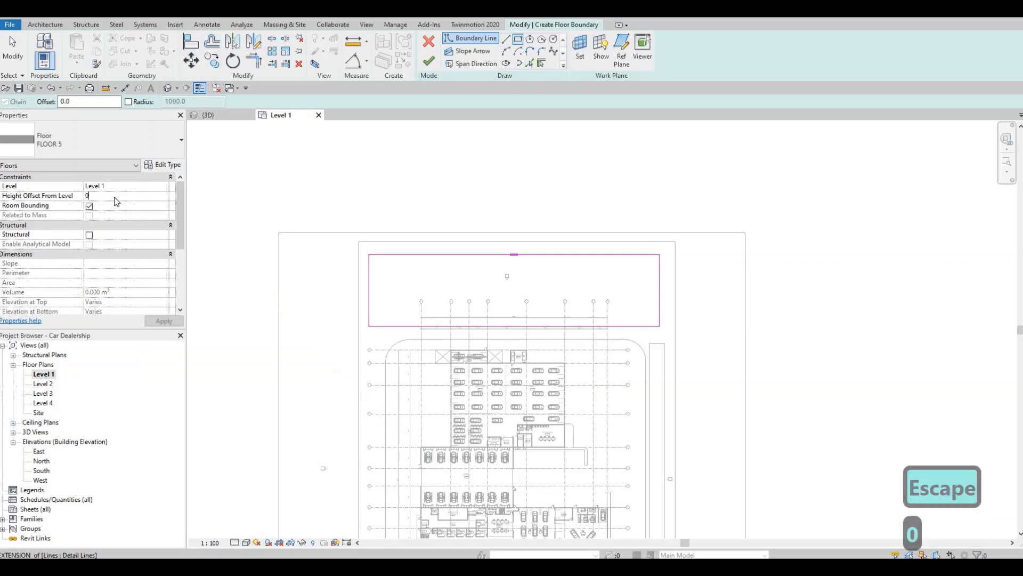
key("Return")
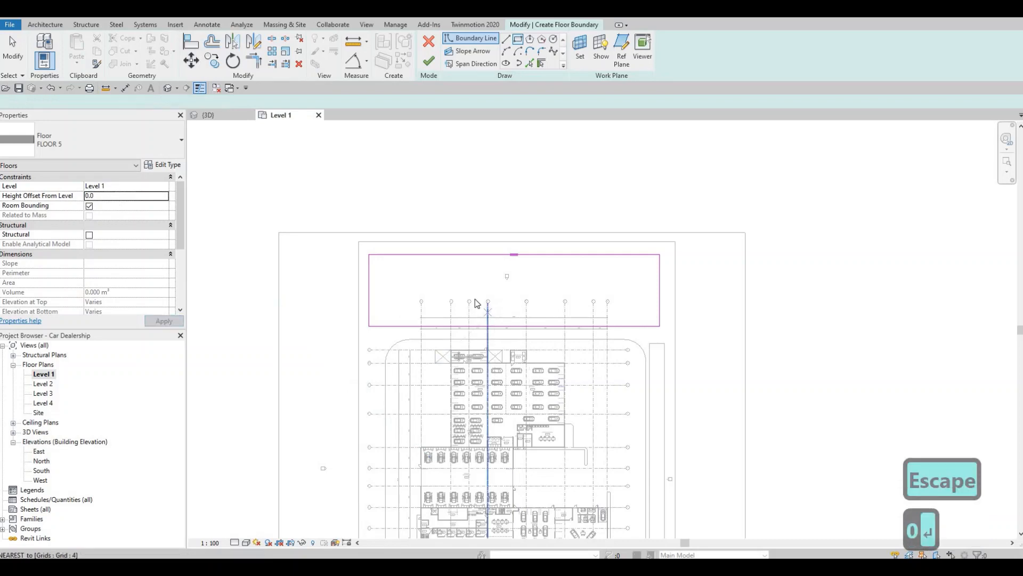
middle_click_drag(474, 297, 474, 289)
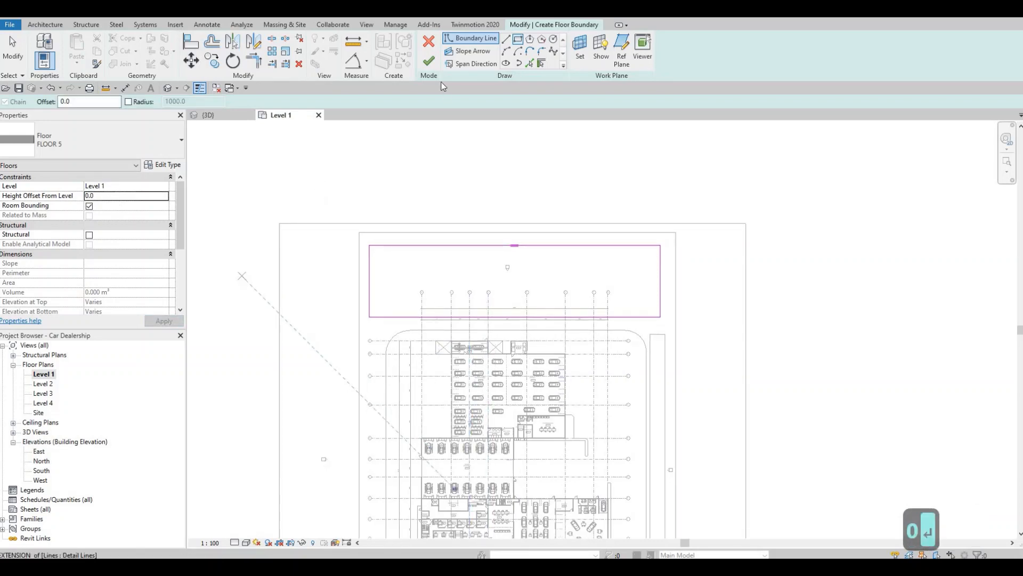
left_click(429, 60)
key("Escape")
key("Escape")
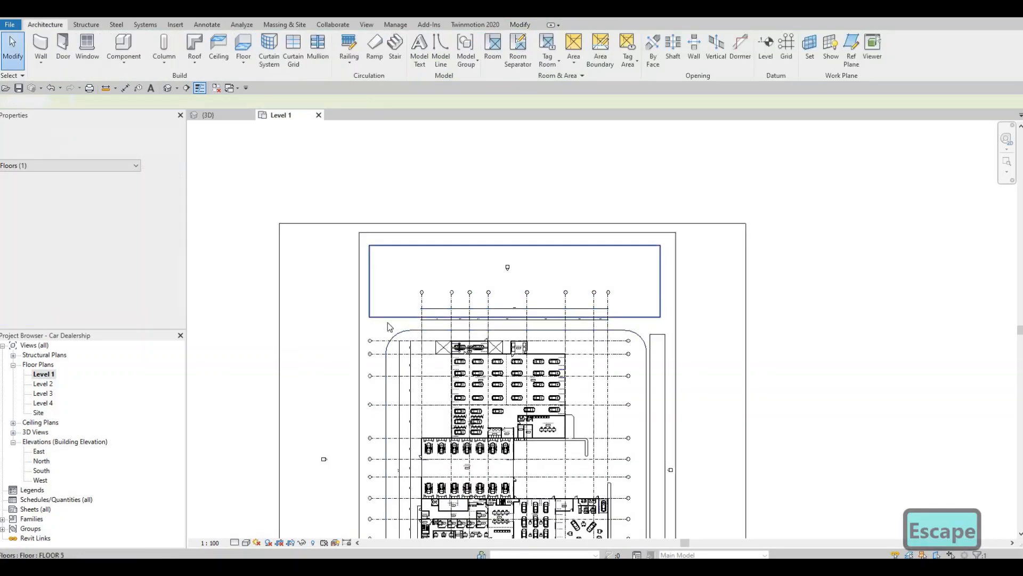
Examine the new FLOOR 5 grass areas around the building from several sides in the 3D view
left_click(167, 88)
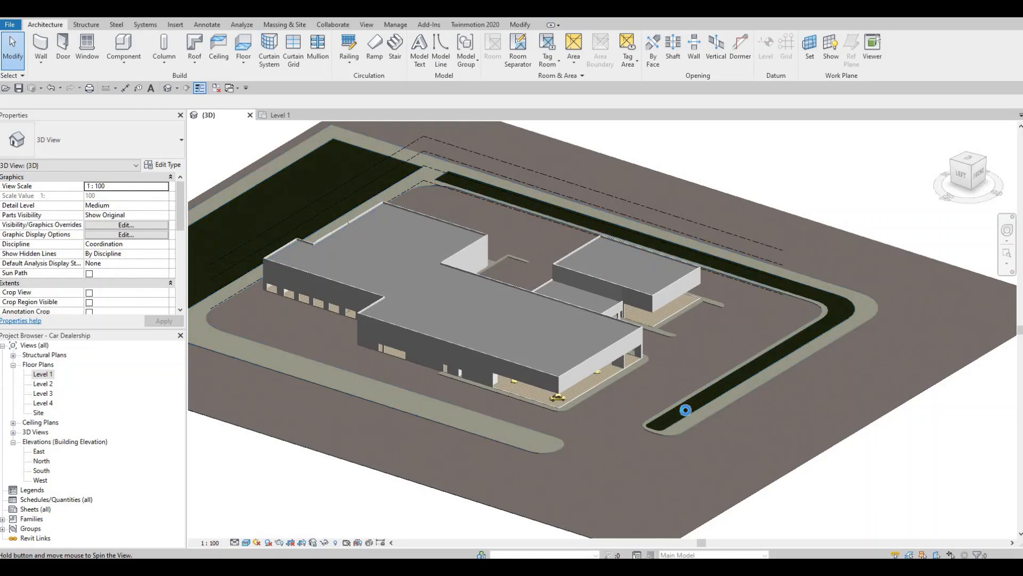
middle_click_drag(783, 280, 740, 244, "shift")
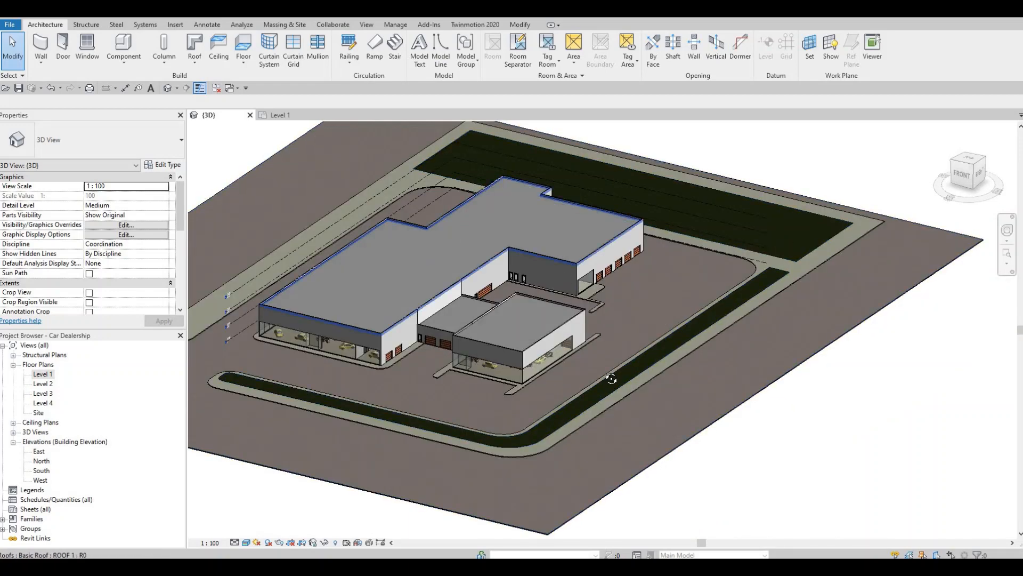
middle_click_drag(566, 301, 432, 379, "shift")
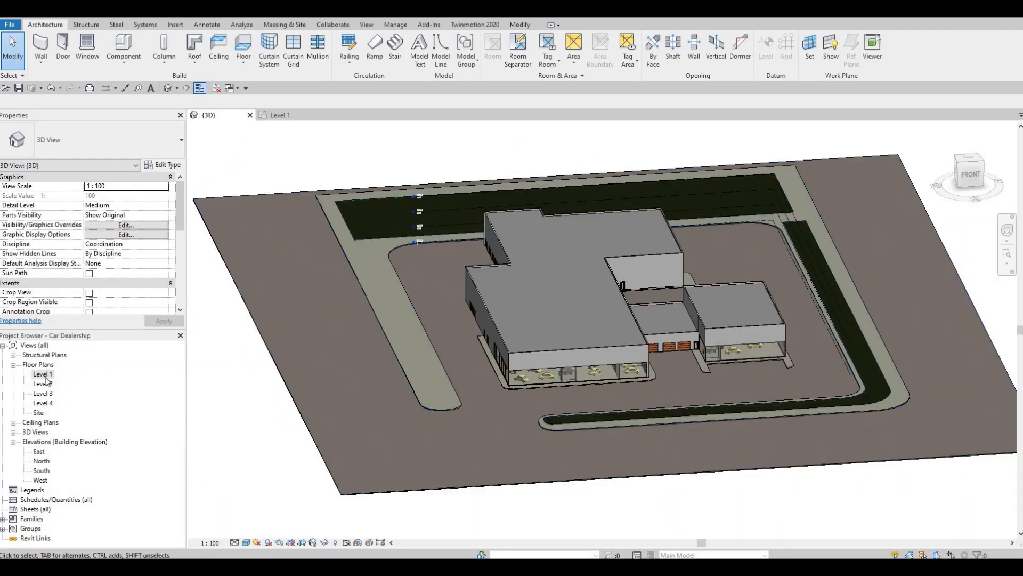
Open the Level 1 floor plan and start editing the boundary of the FLOOR 3 perimeter strip
double_click(45, 375)
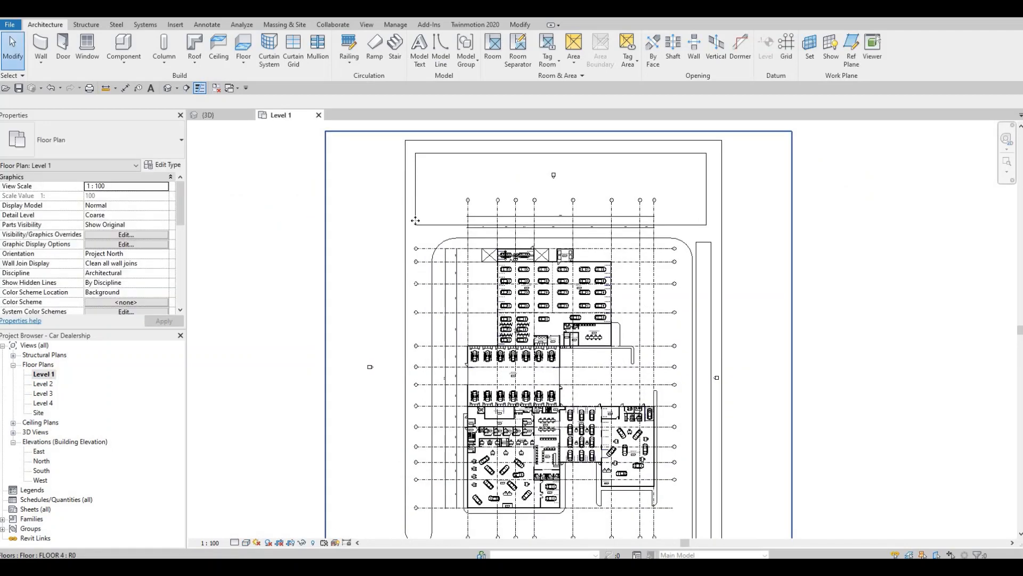
left_click(414, 143)
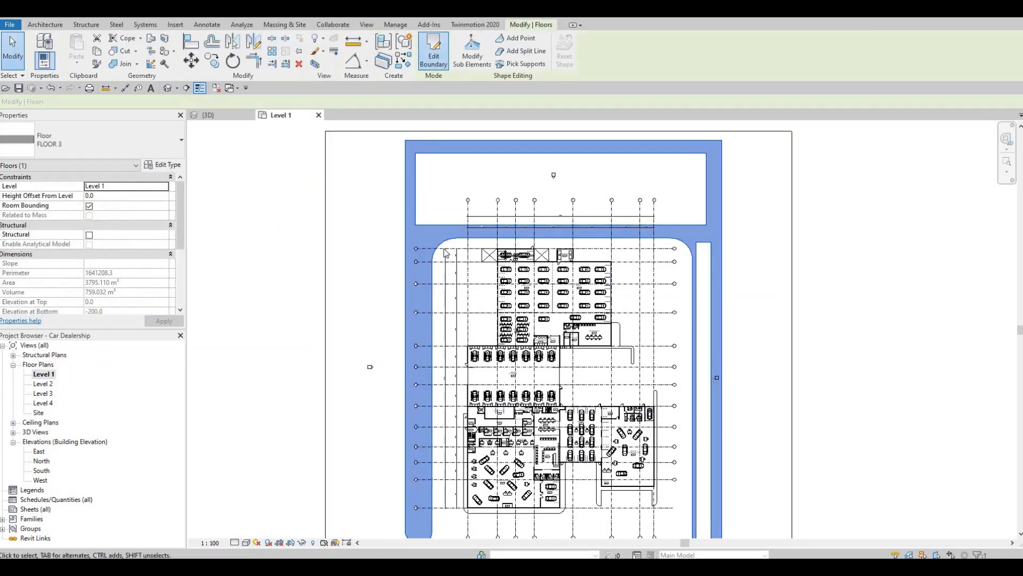
double_click(450, 231)
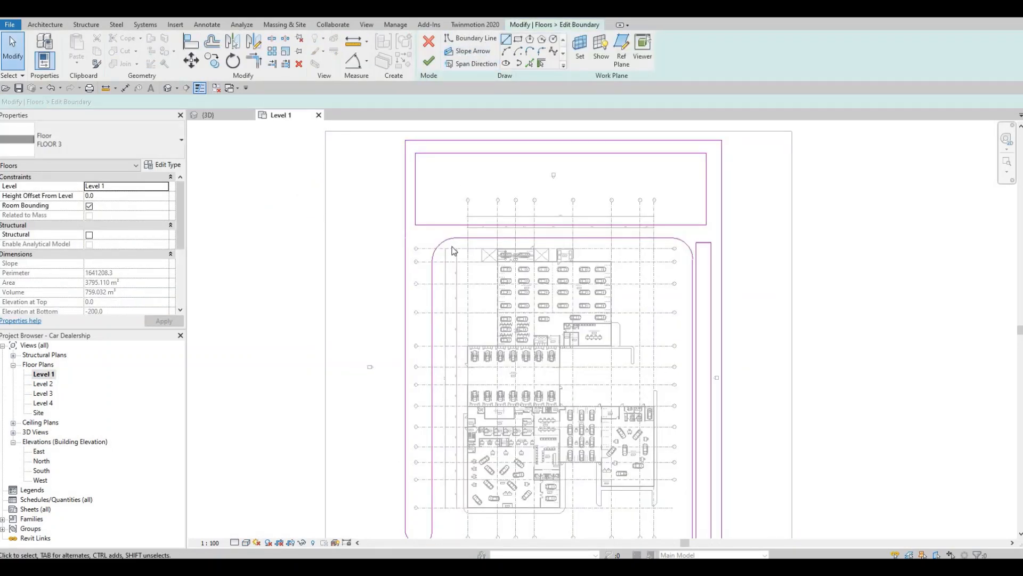
Draw a narrow rectangular opening inside the strip's western arm, from its rounded southern end up to just below the large northern opening
middle_click_drag(461, 405, 427, 384)
scroll(427, 384, "up", 2)
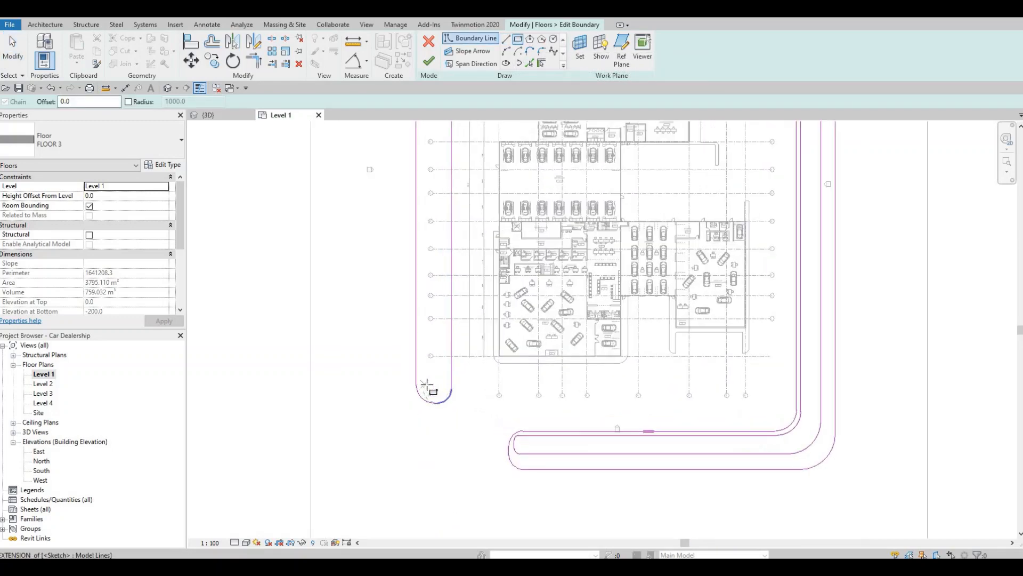
scroll(423, 388, "up", 2)
left_click(422, 387)
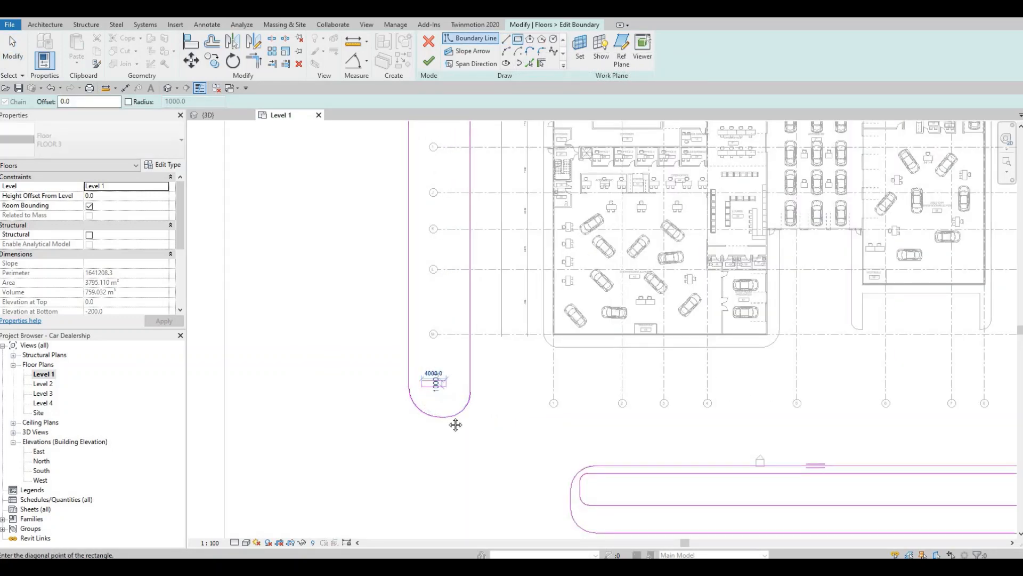
scroll(451, 363, "down", 3)
middle_click_drag(452, 265, 454, 420)
scroll(448, 149, "down", 1)
middle_click_drag(447, 148, 463, 395)
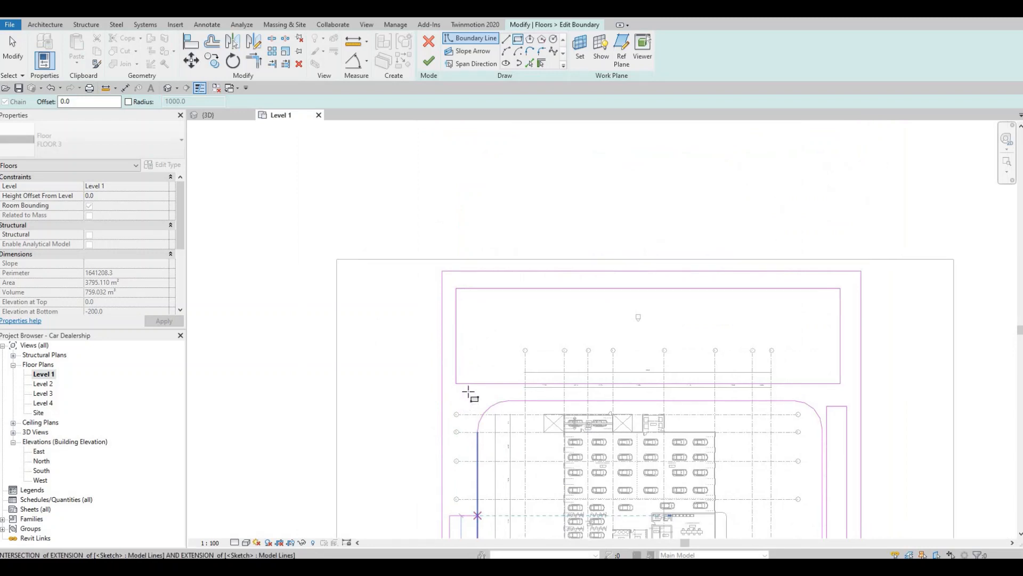
scroll(463, 397, "up", 1)
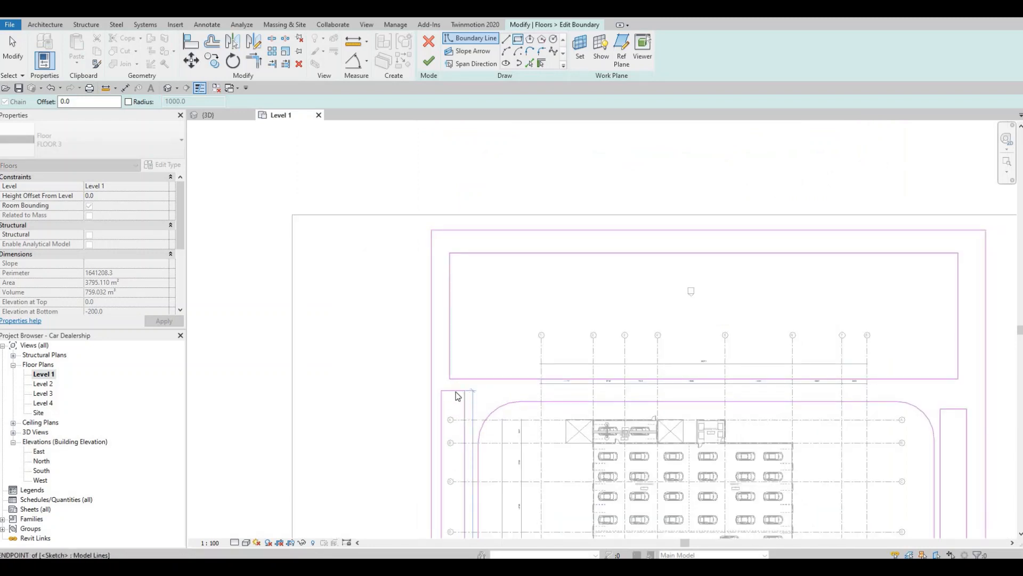
key("Escape")
key("Escape")
Trim the rectangle's east side to the northern opening's south edge and extend its west side to the opening's north edge
key("t")
key("r")
left_click(464, 405)
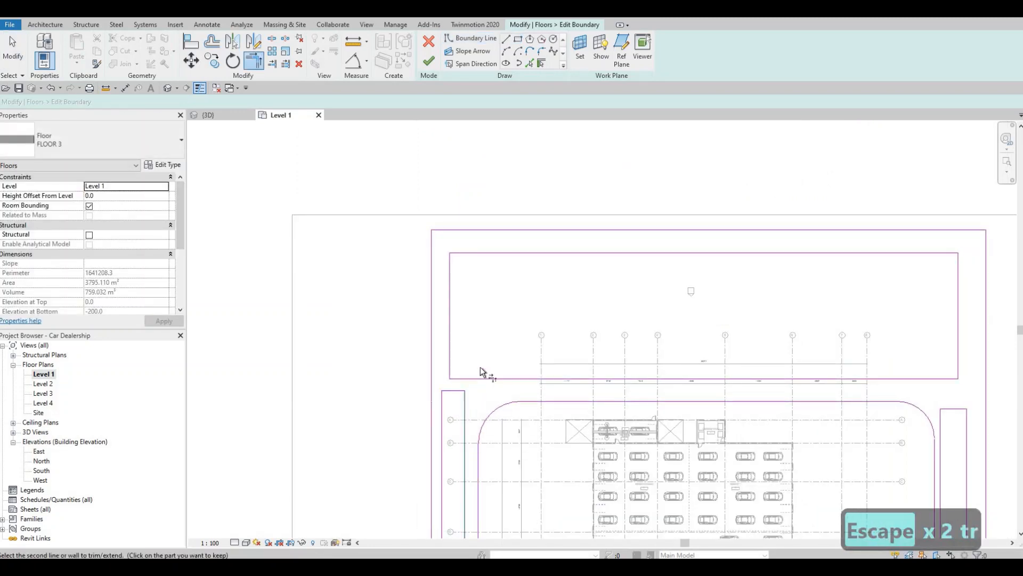
left_click(440, 407)
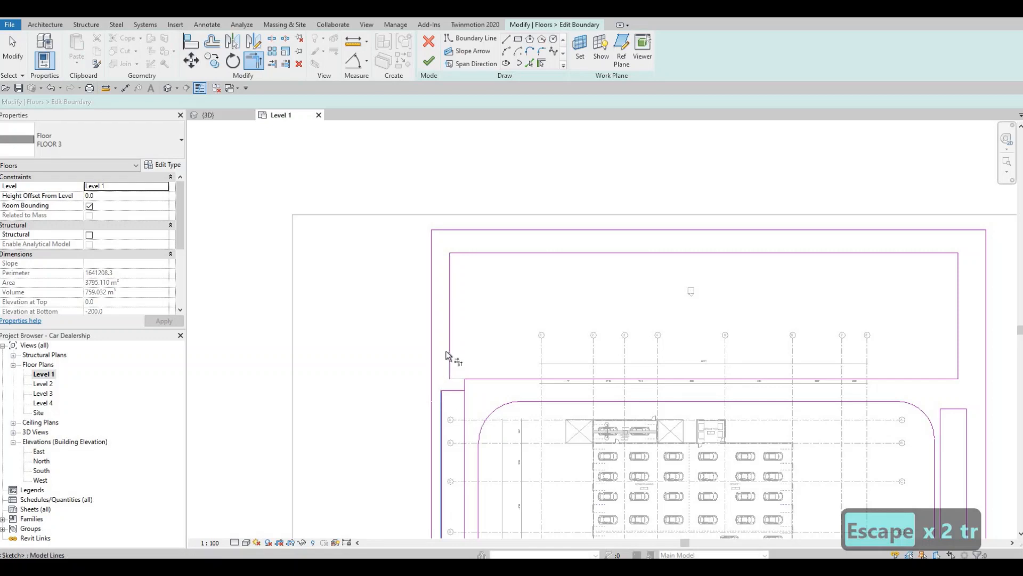
left_click(468, 252)
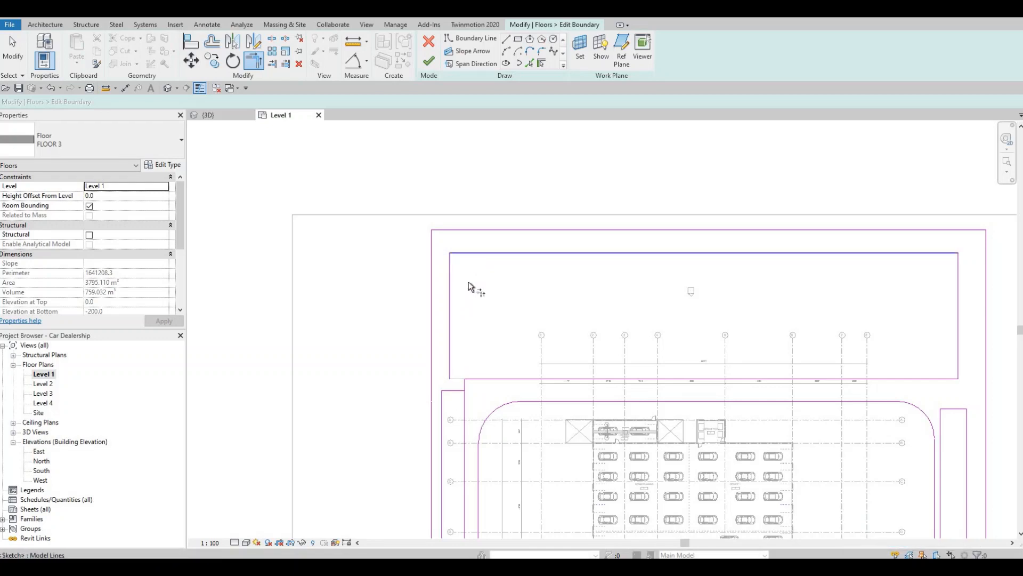
key("Escape")
key("Escape")
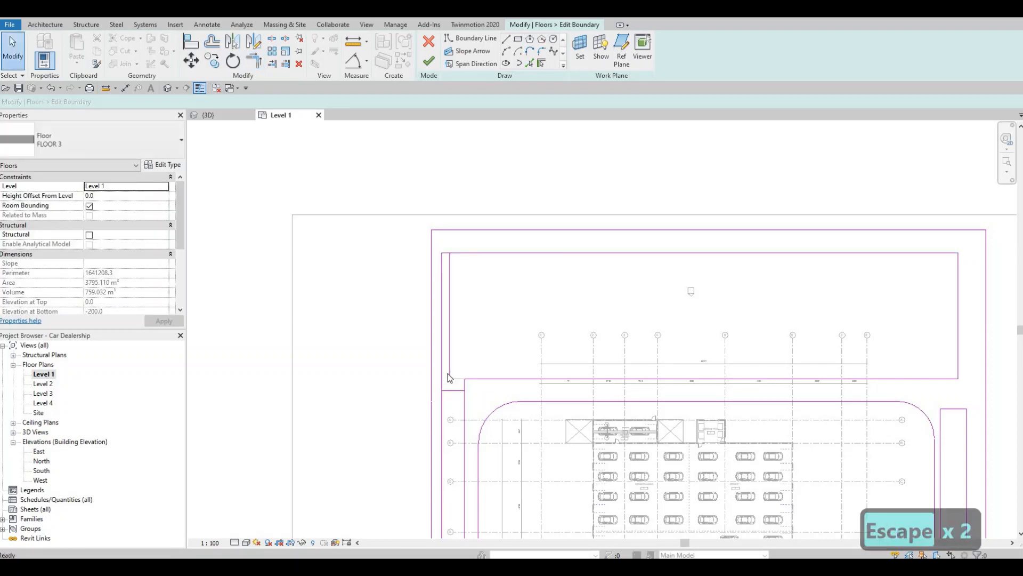
Delete the northern opening's old west edge and the narrow rectangle's short north edge so both openings become one
left_click(446, 395)
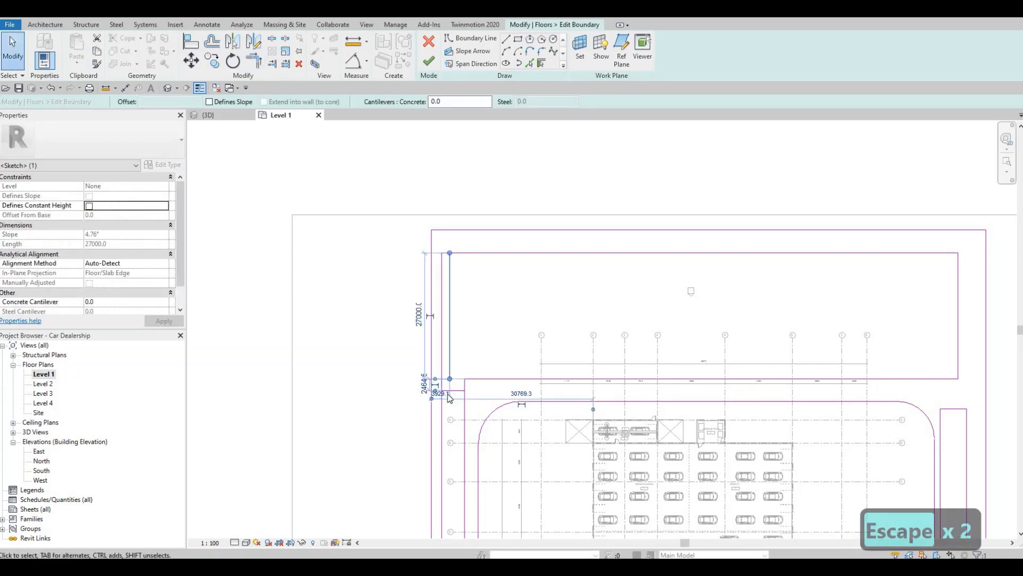
key("Delete")
key("Delete")
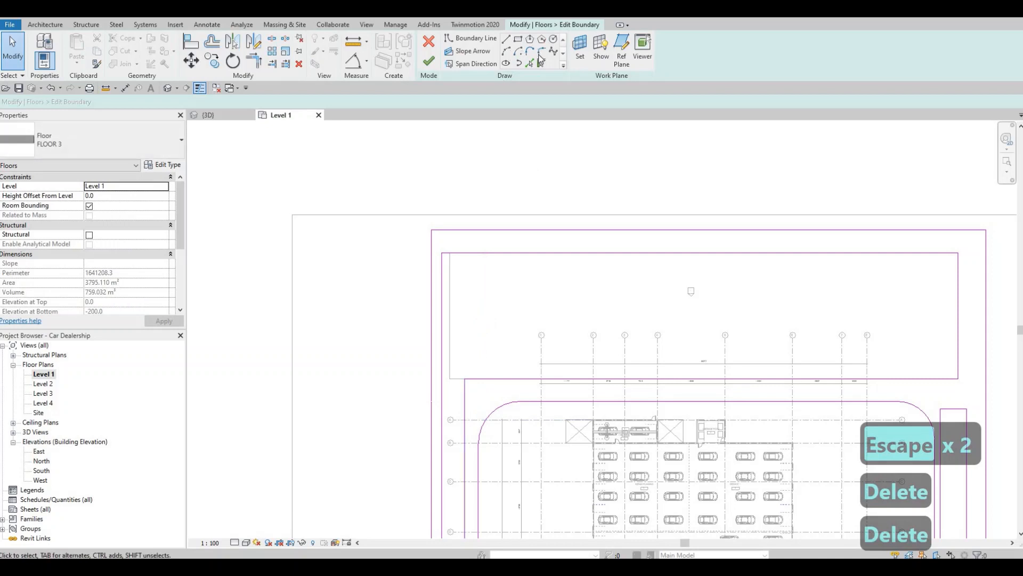
Fillet the merged opening's inner northwest corner with an arc of about 13000 mm radius, following the strip's curved inner edge
left_click(541, 52)
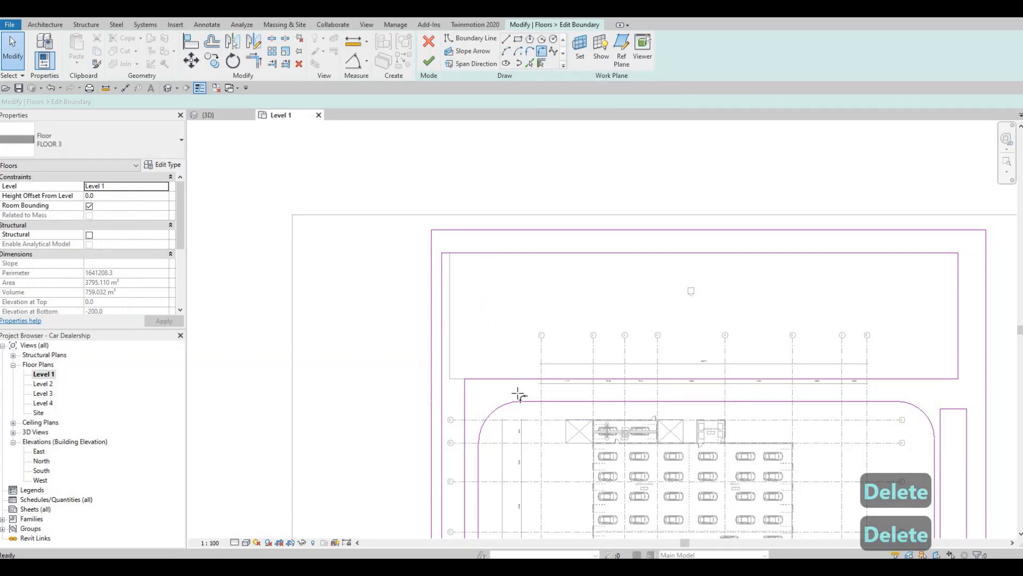
left_click(469, 415)
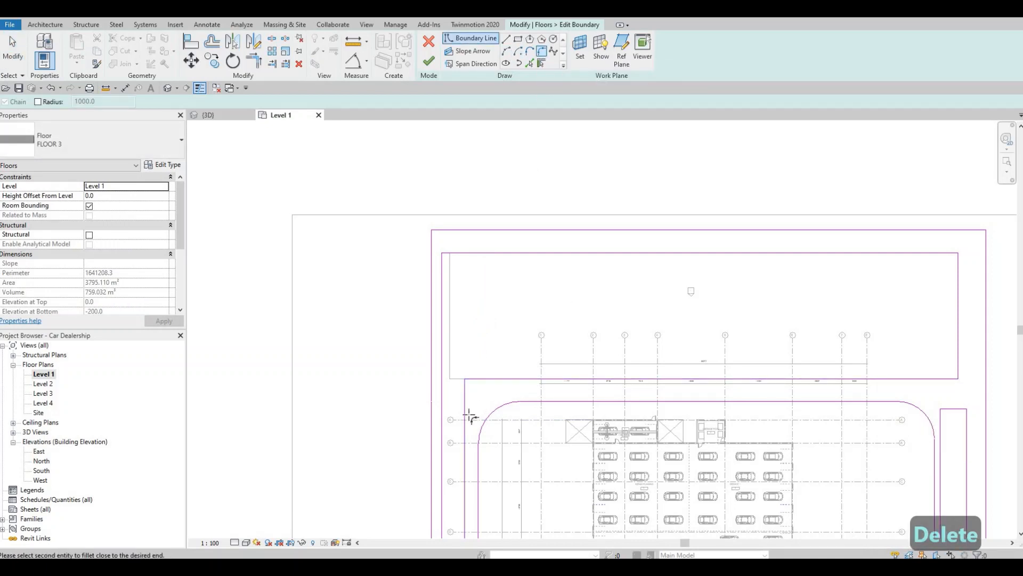
left_click(473, 409)
left_click(473, 409)
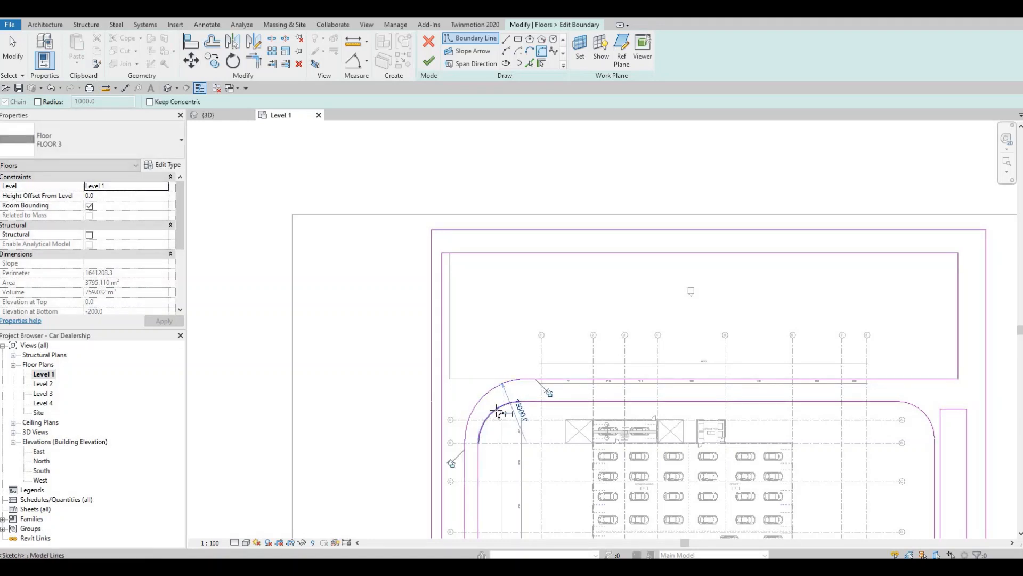
key("Escape")
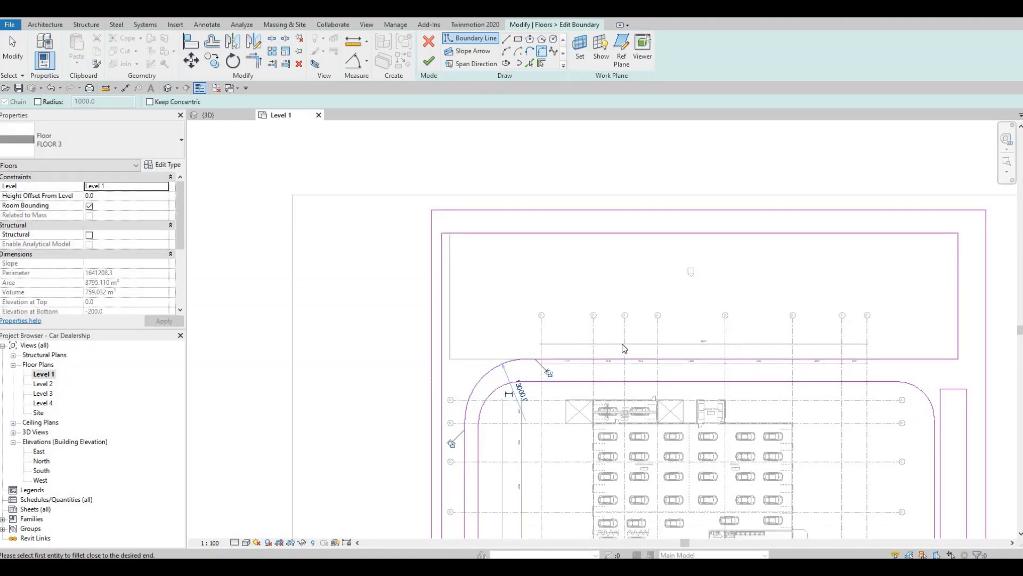
Nudge the opening's southern edge five increments south, to about 2818 mm from the strip's inner edge, and deselect it
middle_click_drag(684, 382, 620, 357)
key("Escape")
left_click(617, 354)
key("Down")
key("Down")
key("Down")
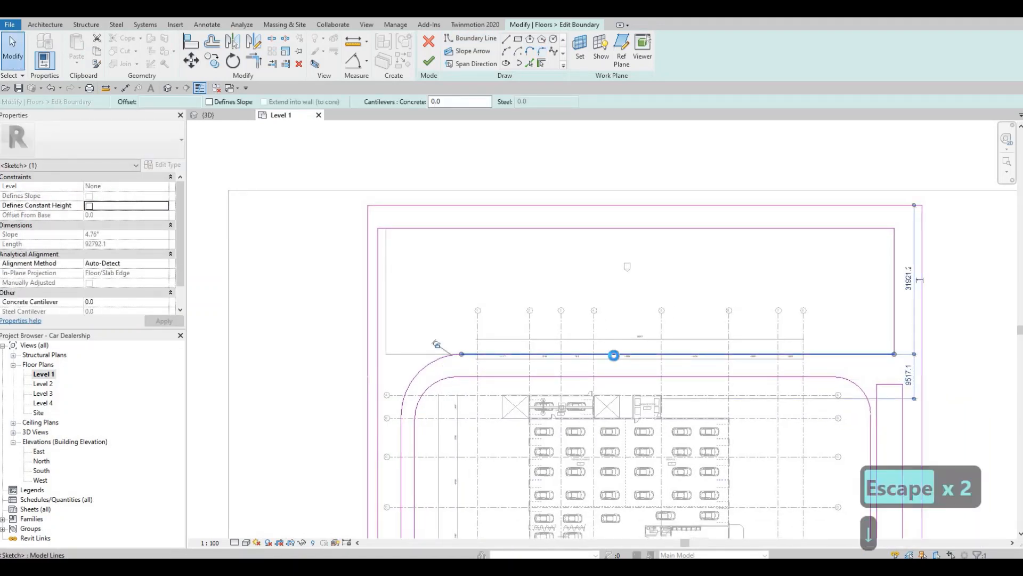
key("Down")
key("Down")
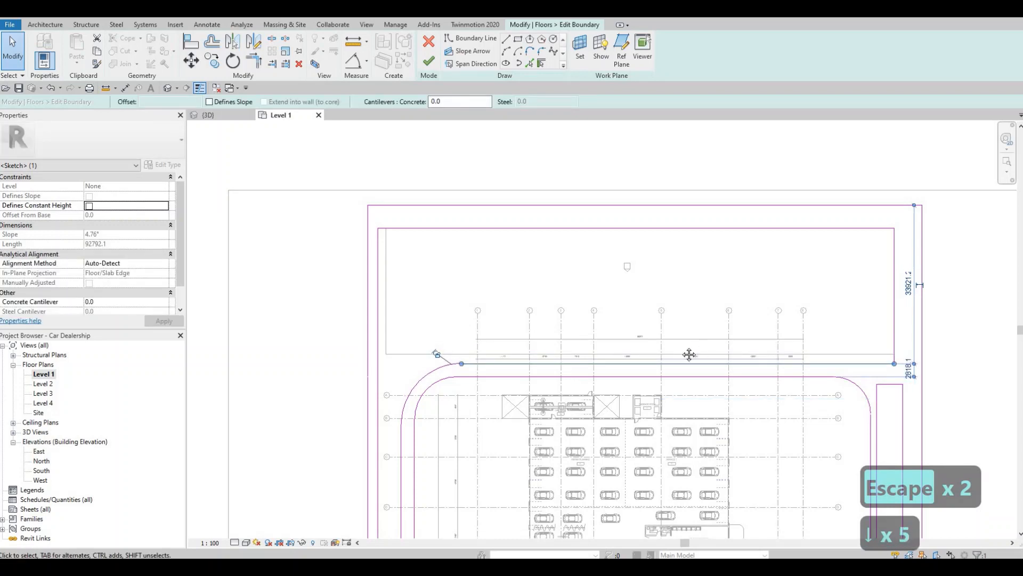
middle_click_drag(888, 285, 853, 285)
middle_click_drag(796, 338, 632, 358)
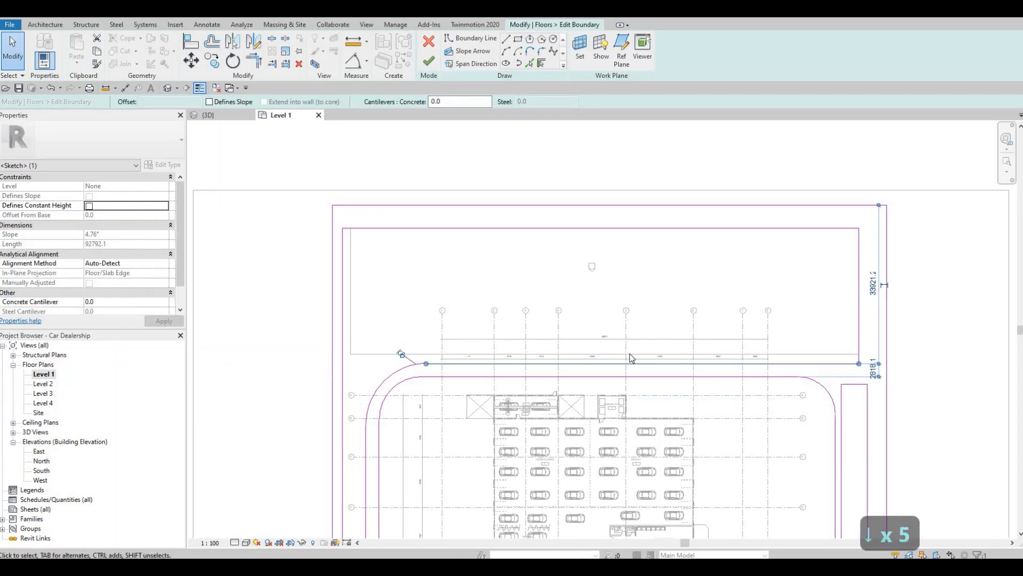
key("Escape")
key("Escape")
Align the northern opening's east edge with the outer edge of the eastern opening and finish the FLOOR 3 boundary edit
key("a")
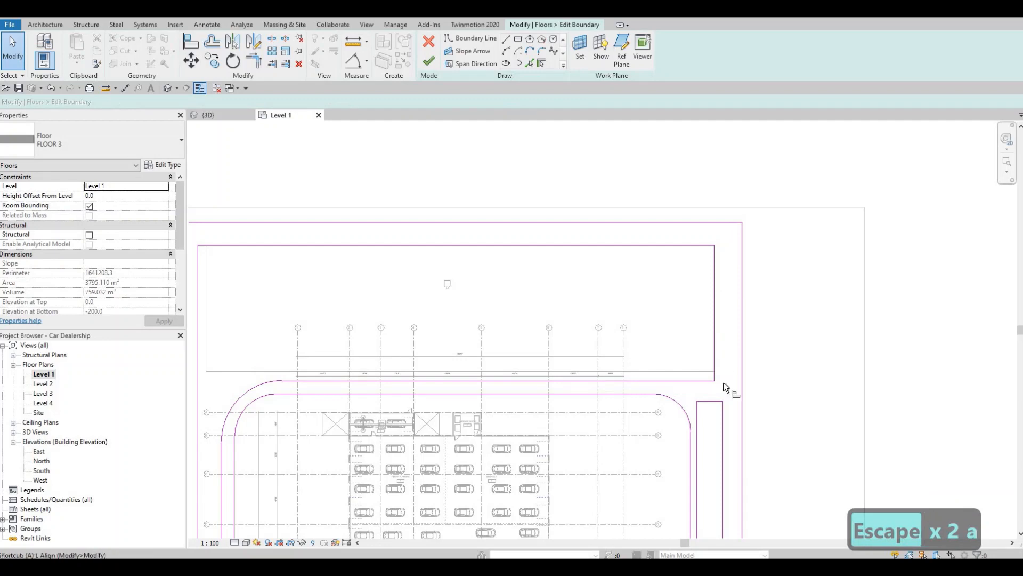
key("l")
left_click(725, 418)
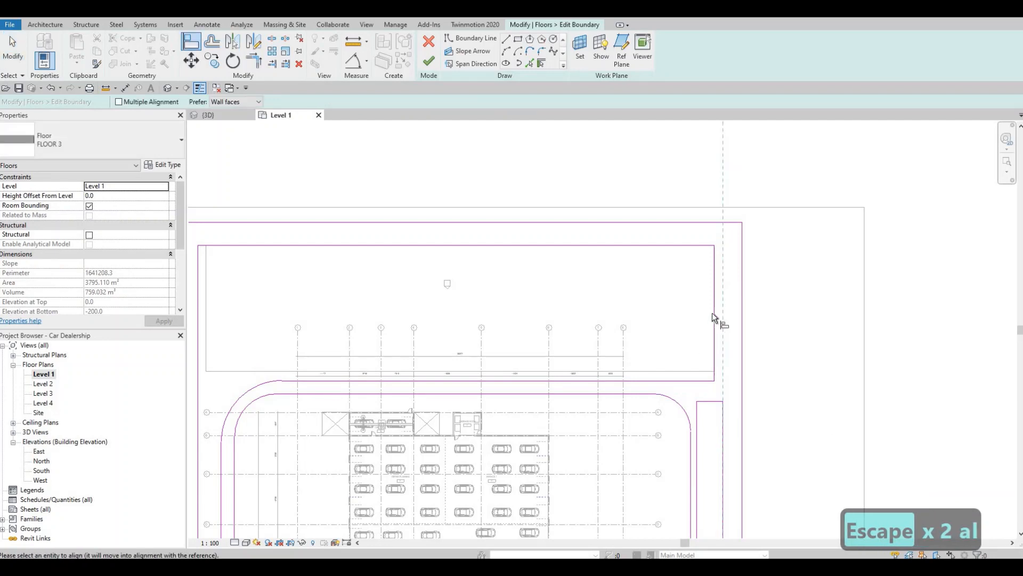
key("Escape")
key("Escape")
middle_click_drag(677, 344, 762, 311)
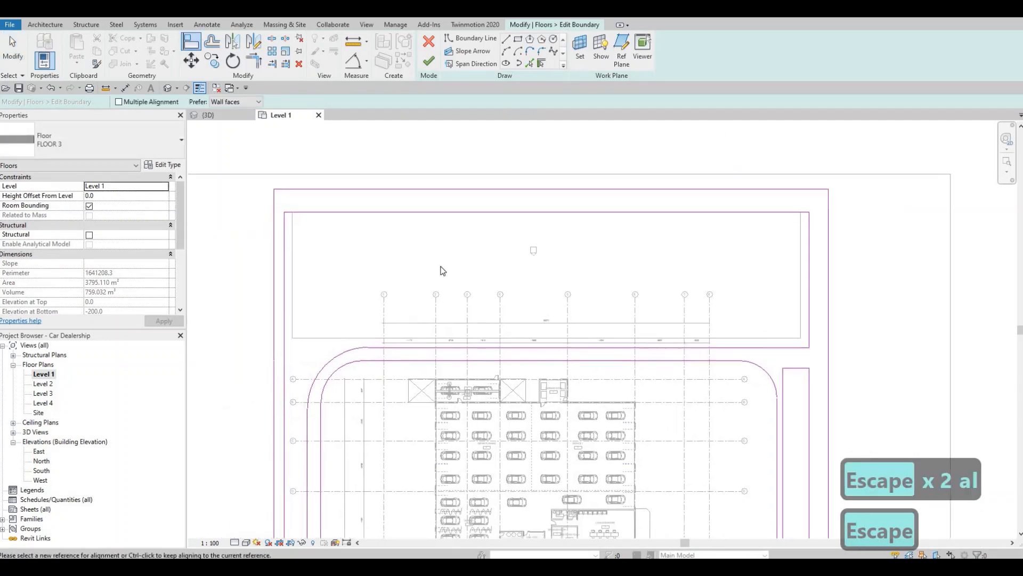
left_click(430, 63)
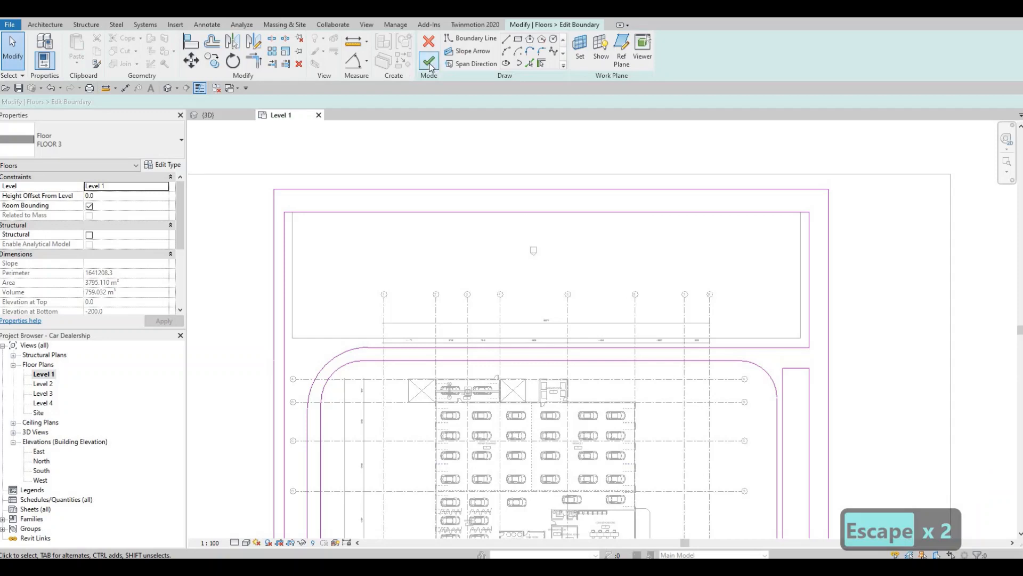
middle_click_drag(352, 329, 370, 321)
key("Escape")
key("Escape")
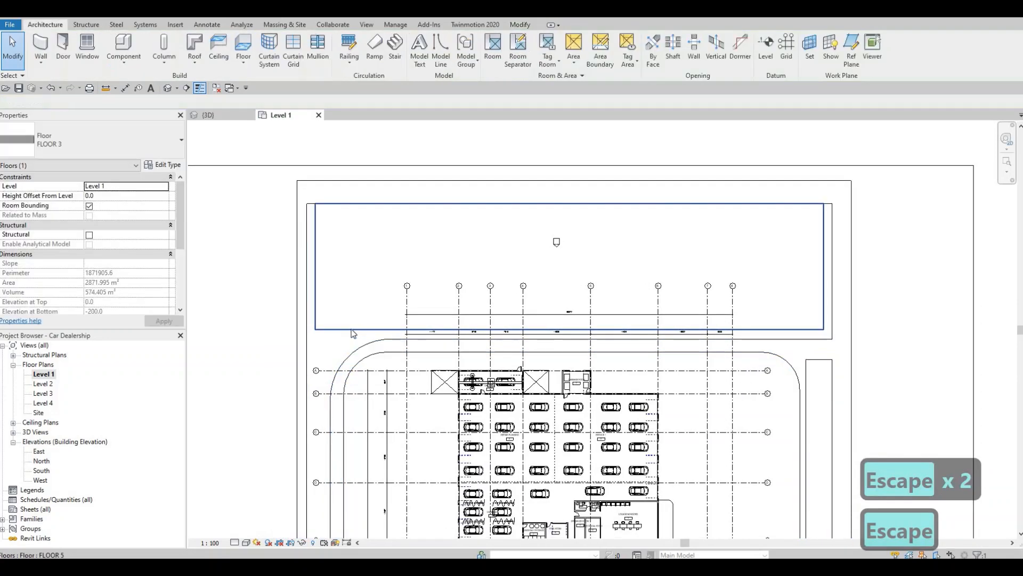
Edit the northern FLOOR 5 floor's boundary, aligning its east and south edges with the enlarged opening
left_click(370, 203)
left_click(434, 51)
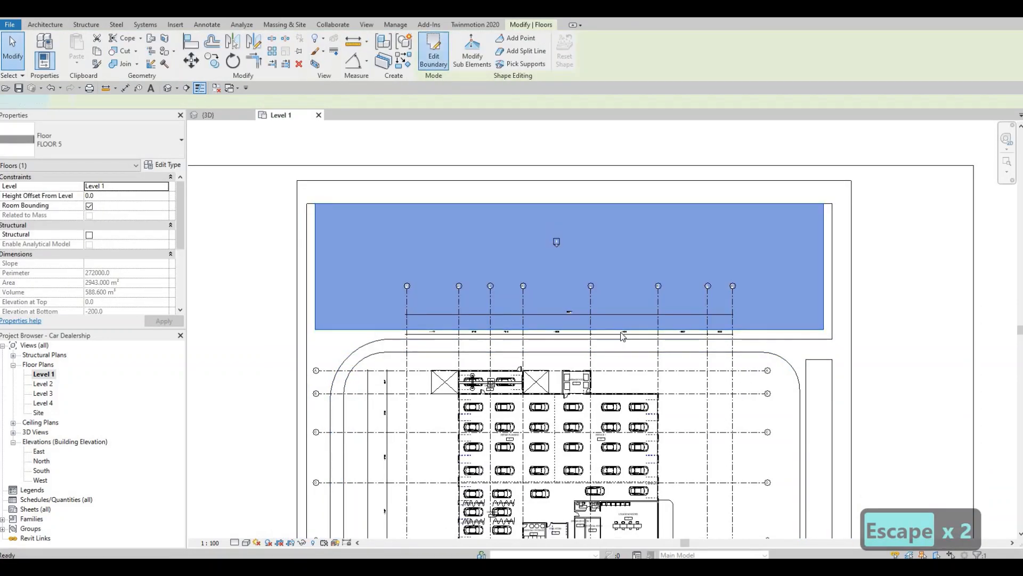
scroll(628, 334, "down", 2)
key("Escape")
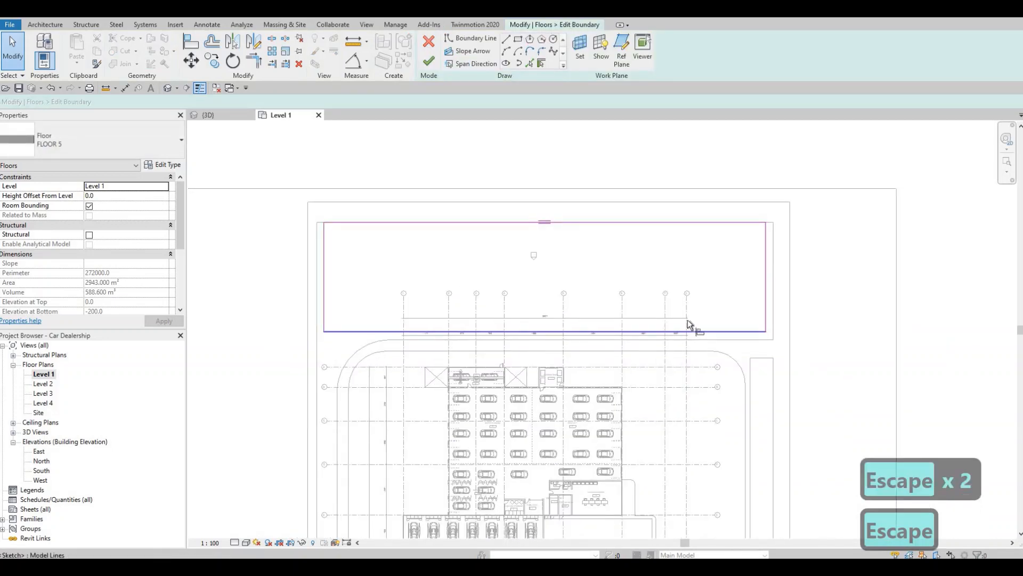
key("l")
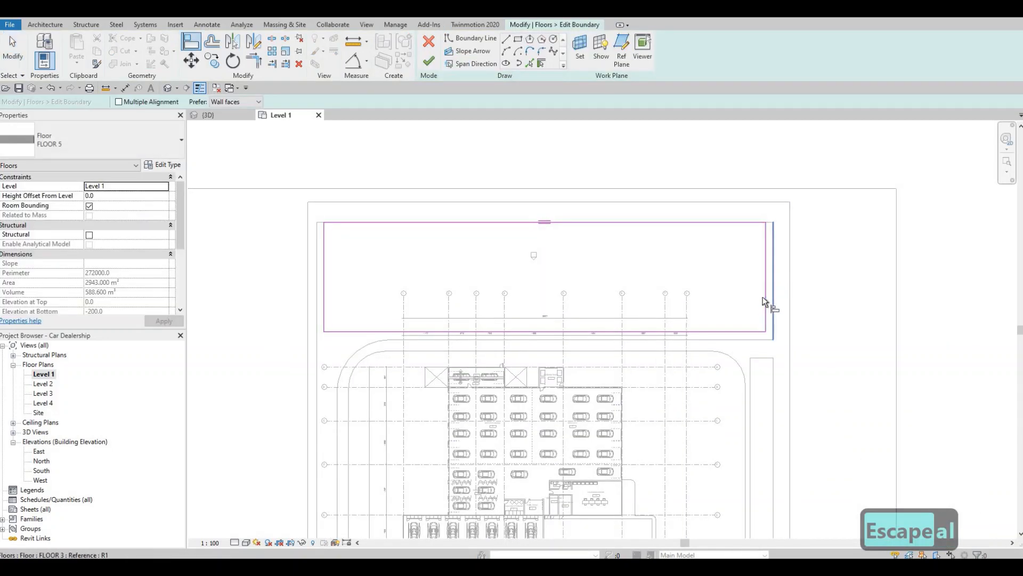
left_click(772, 307)
left_click(702, 340)
left_click(667, 331)
middle_click_drag(531, 338, 573, 305)
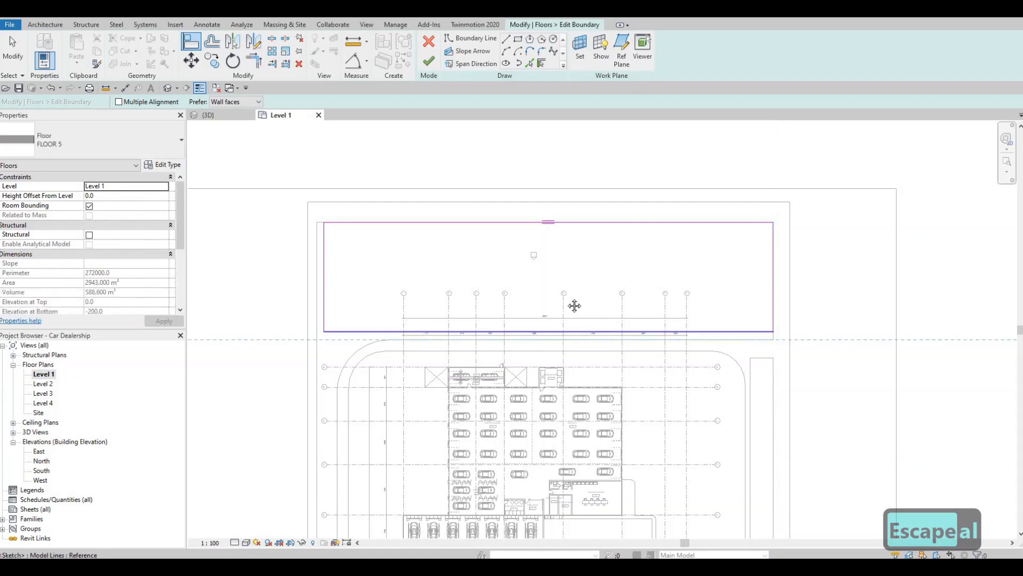
key("Escape")
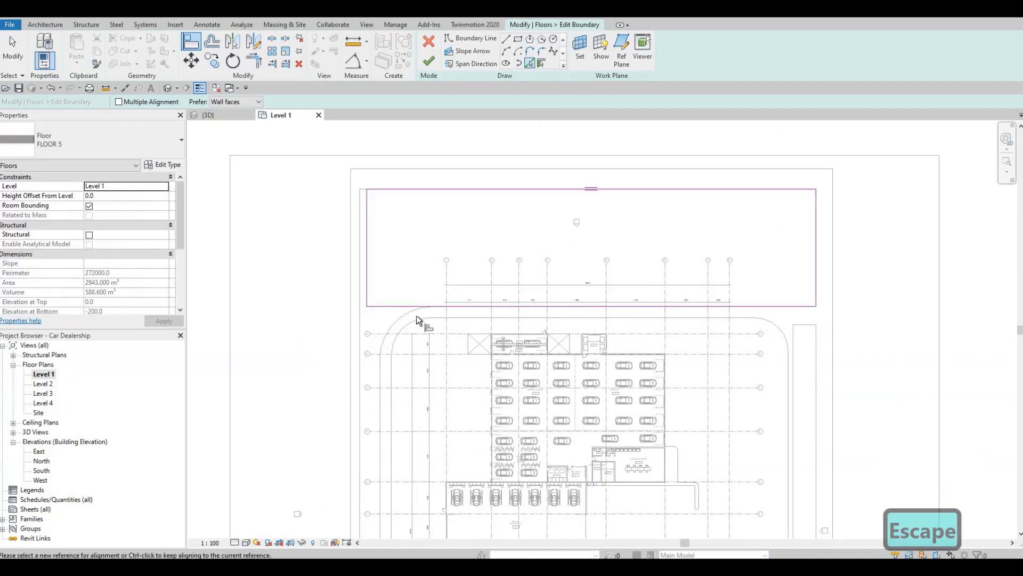
key("Escape")
Add FLOOR 5 boundary lines by picking the opening's curved corner and its long western edge
left_click(388, 323)
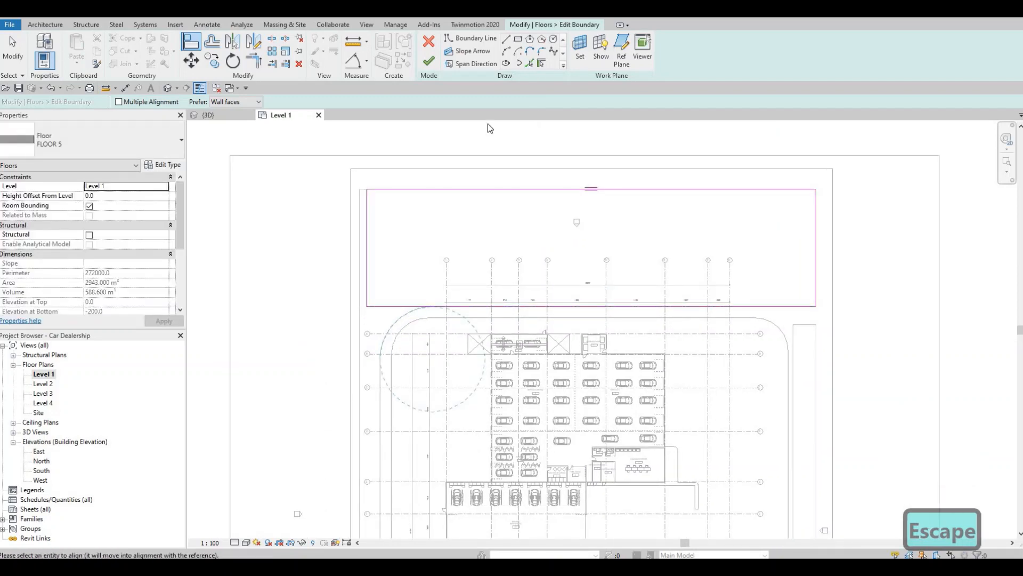
key("Escape")
left_click(408, 317)
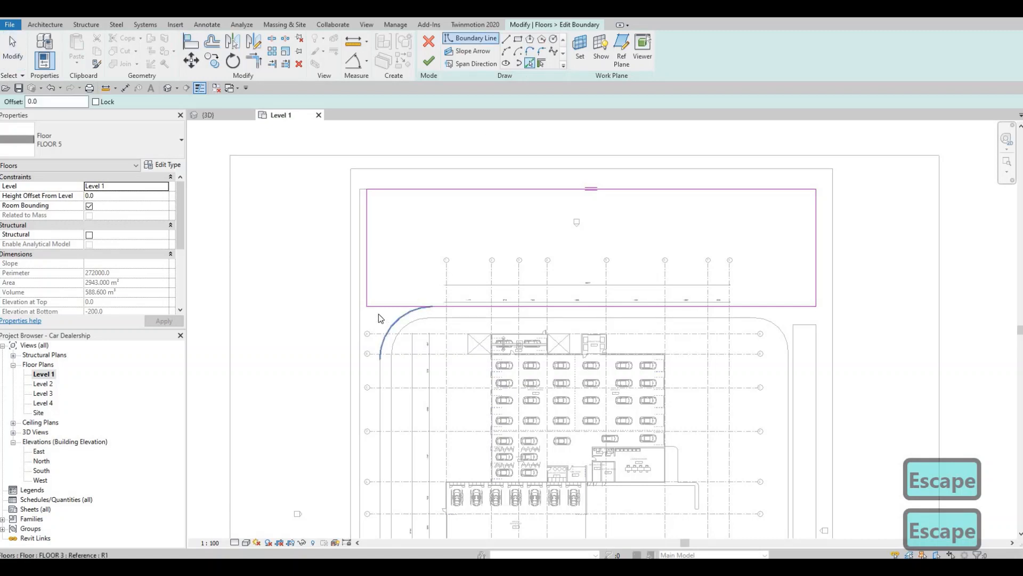
left_click(380, 373)
middle_click_drag(410, 216, 429, 235)
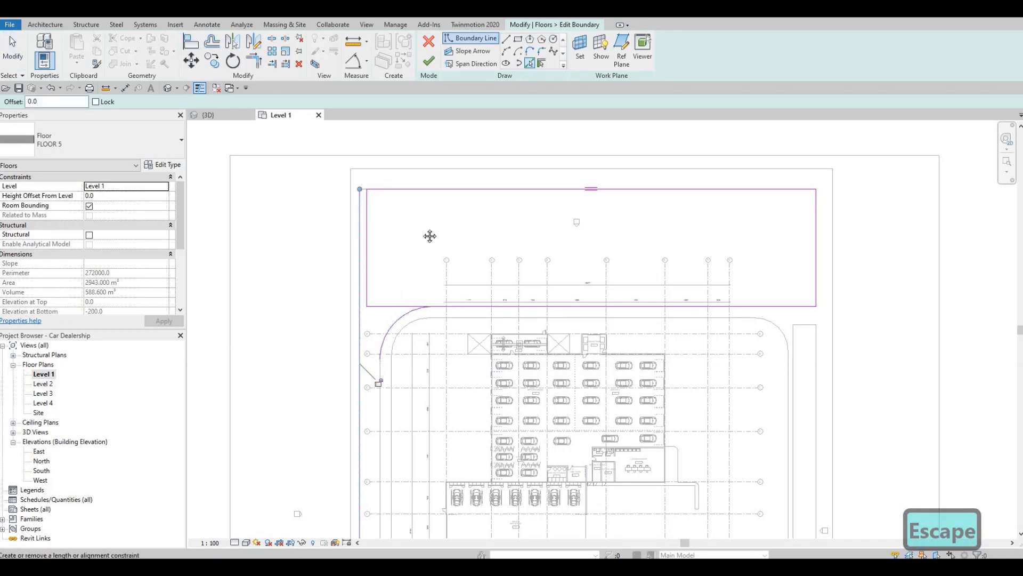
Pick the short southern end and the long eastern edge of the western arm's opening as further FLOOR 5 boundary lines
scroll(429, 235, "down", 4)
middle_click_drag(418, 297, 443, 242)
scroll(446, 236, "up", 3)
scroll(447, 236, "up", 2)
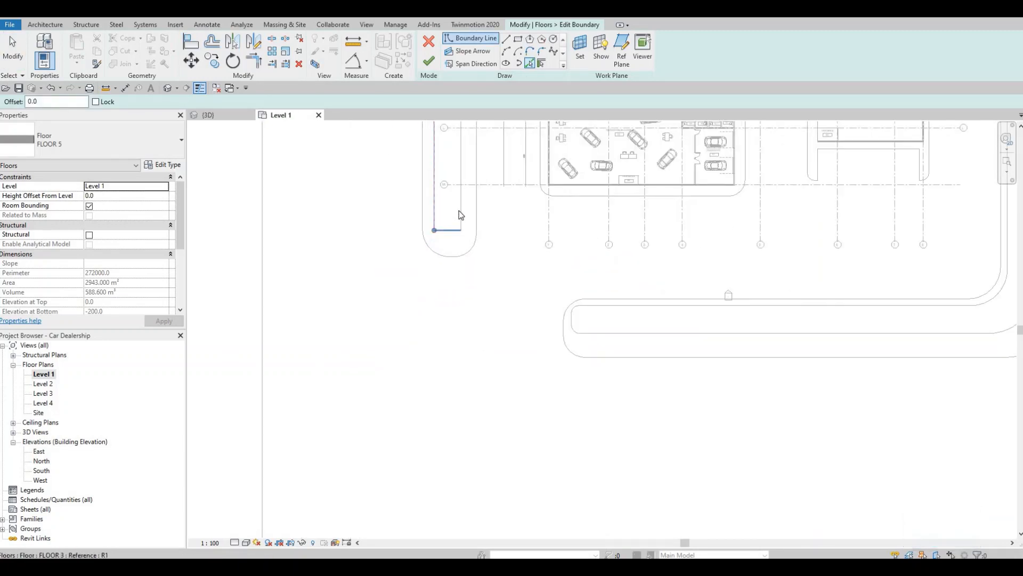
left_click(460, 196)
middle_click_drag(456, 127, 455, 343)
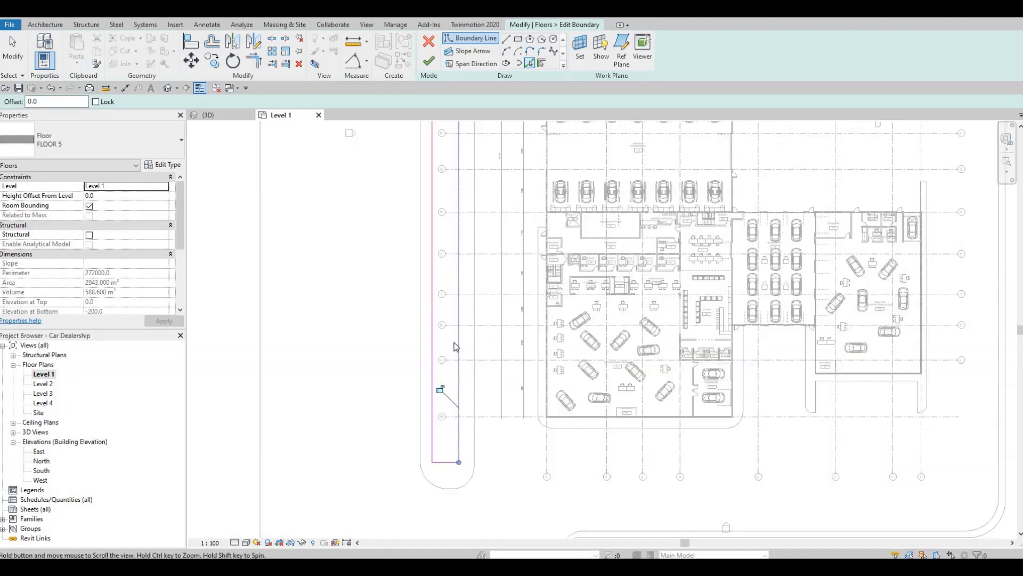
Trim the FLOOR 5 boundary's southern edge to the curved corner and delete the leftover inner western edge above it
scroll(455, 344, "down", 2)
middle_click_drag(479, 155, 491, 388)
scroll(445, 288, "up", 2)
middle_click_drag(454, 240, 379, 372)
key("Escape")
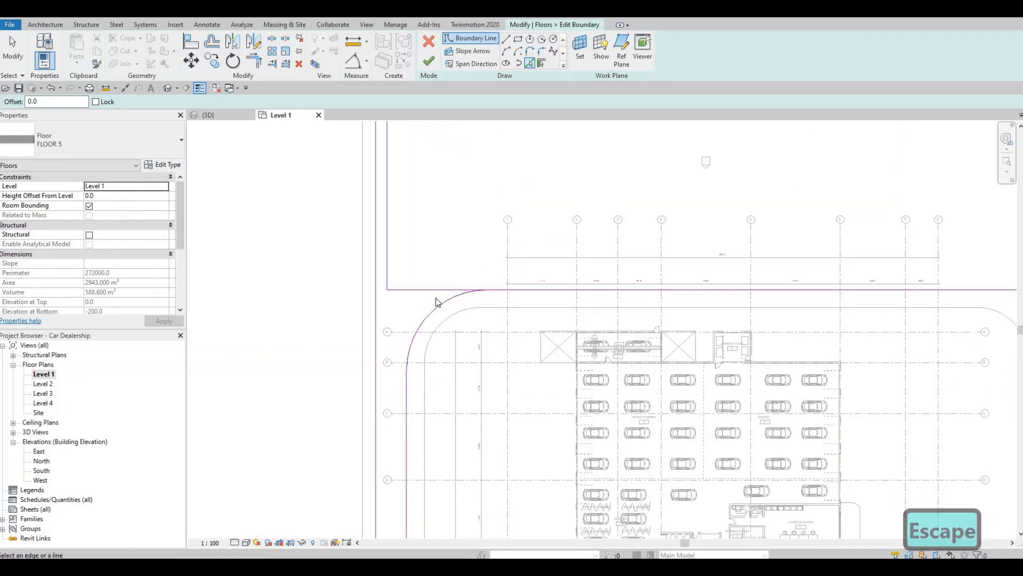
scroll(436, 303, "up", 2)
key("Escape")
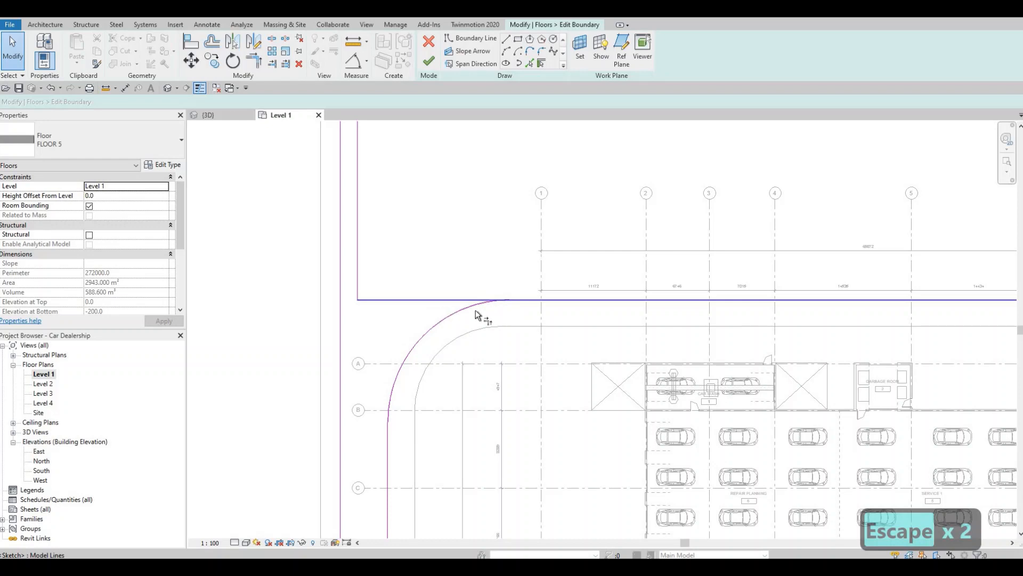
key("t")
key("r")
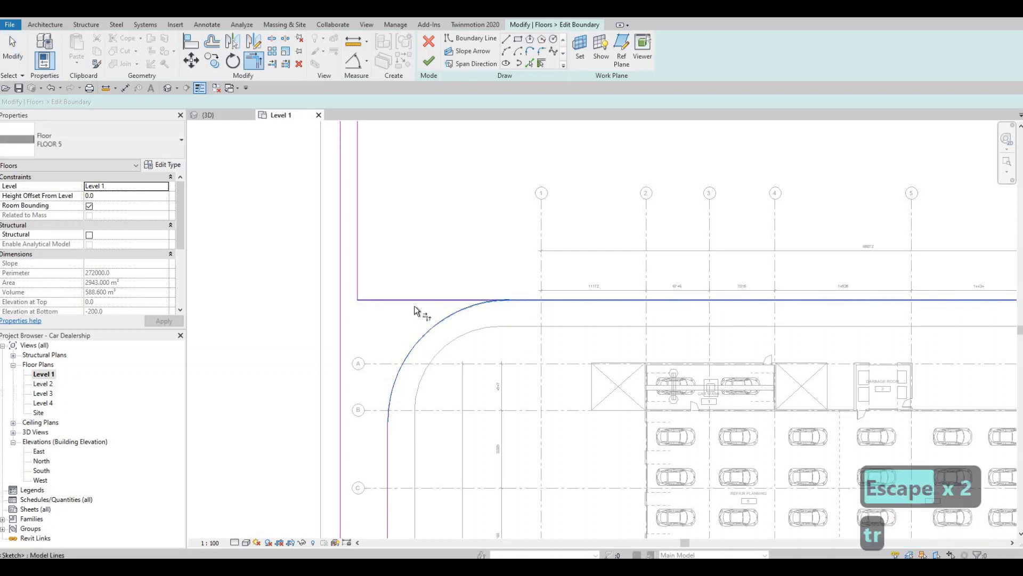
key("Escape")
key("Escape")
left_click(357, 273)
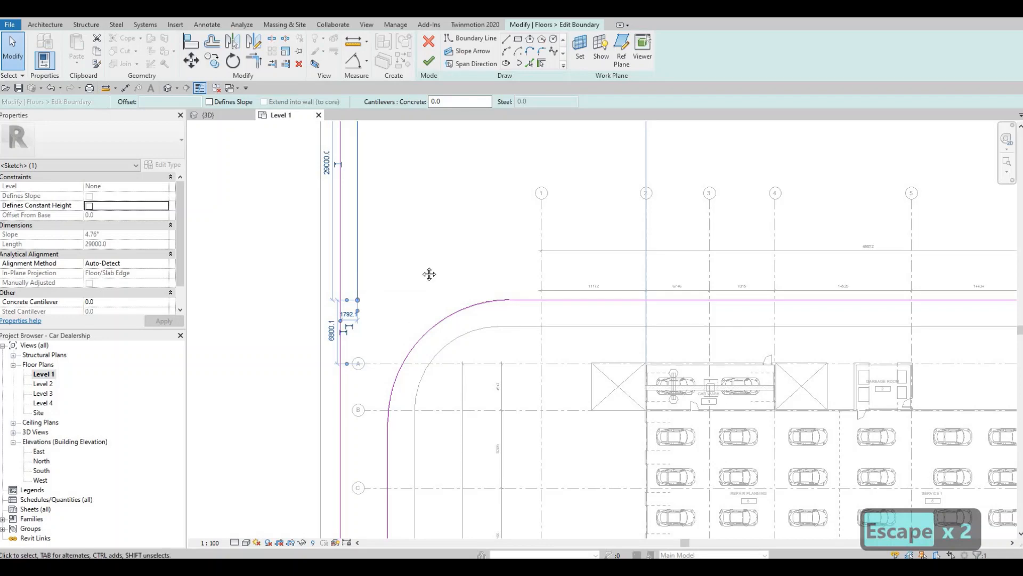
key("Delete")
Nudge the southern end line of the FLOOR 5 boundary's western arm further south, toward the strip's rounded end
scroll(429, 274, "down", 2)
middle_click_drag(437, 326, 452, 135)
middle_click_drag(411, 525, 427, 329)
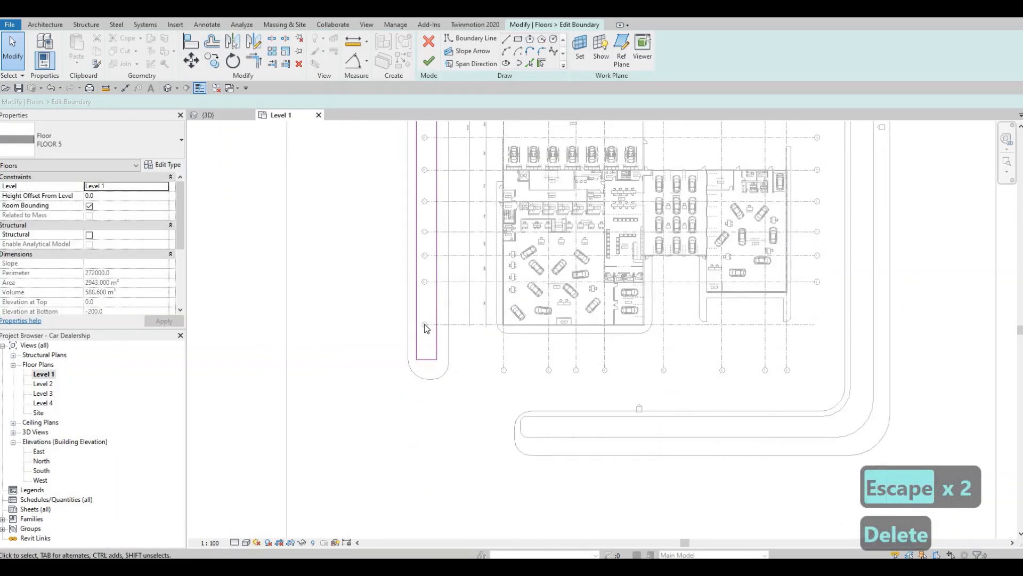
scroll(426, 327, "up", 3)
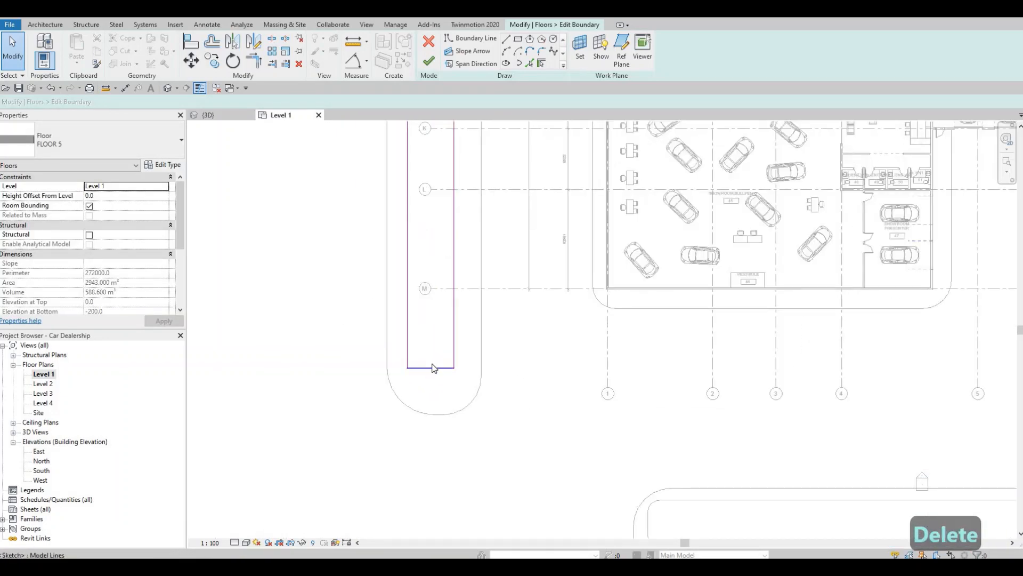
left_click(429, 367)
key("Down")
key("Down")
key("Down")
key("Down")
key("Down")
key("Down")
key("Down")
key("Down")
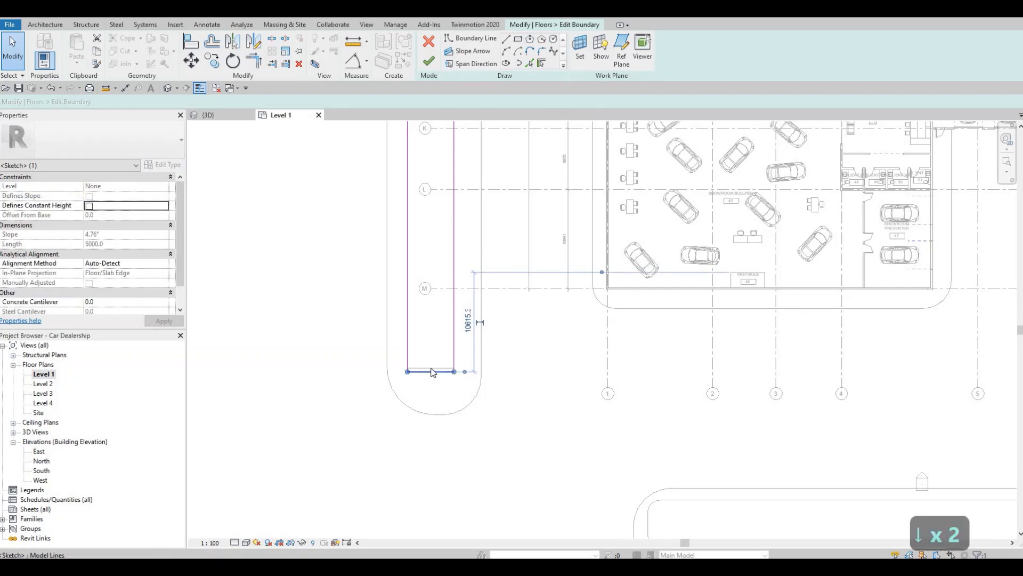
key("Down")
key("Down")
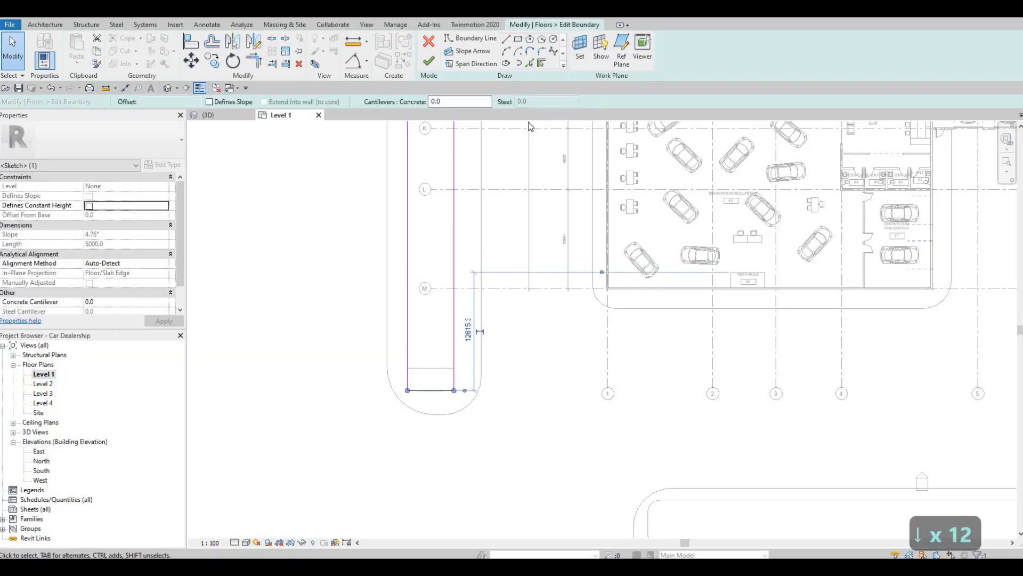
Fillet the western arm's two southern corners, with radius 1500 at the southwest and 2300 at the southeast
left_click(417, 390)
scroll(415, 381, "up", 1)
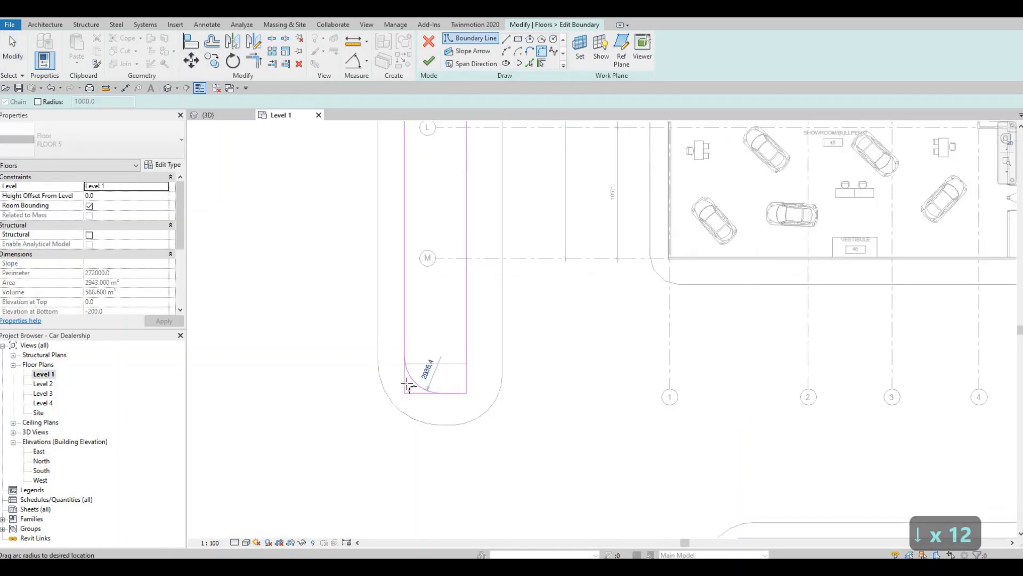
left_click(410, 388)
left_click(458, 393)
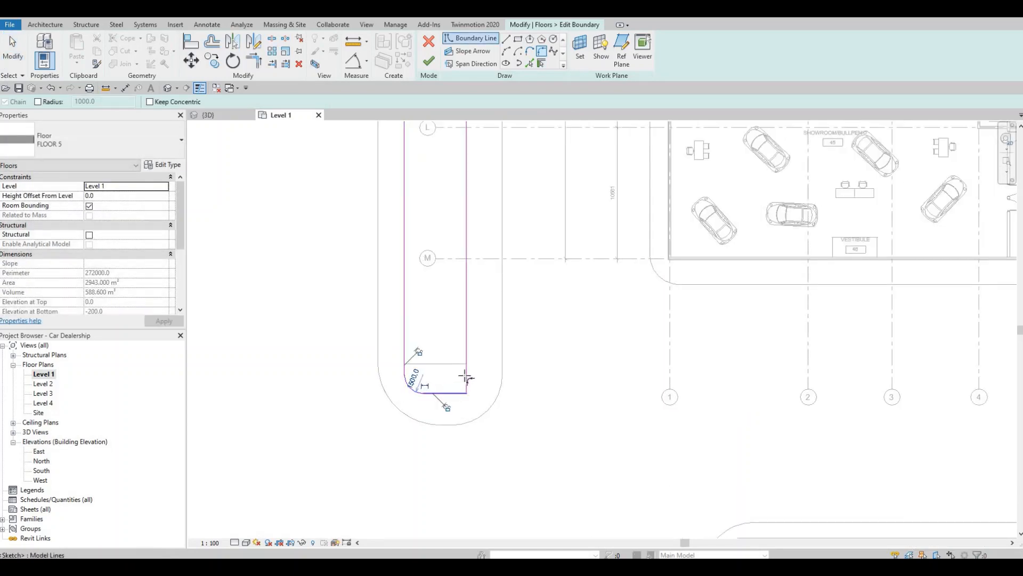
left_click(466, 377)
left_click(465, 375)
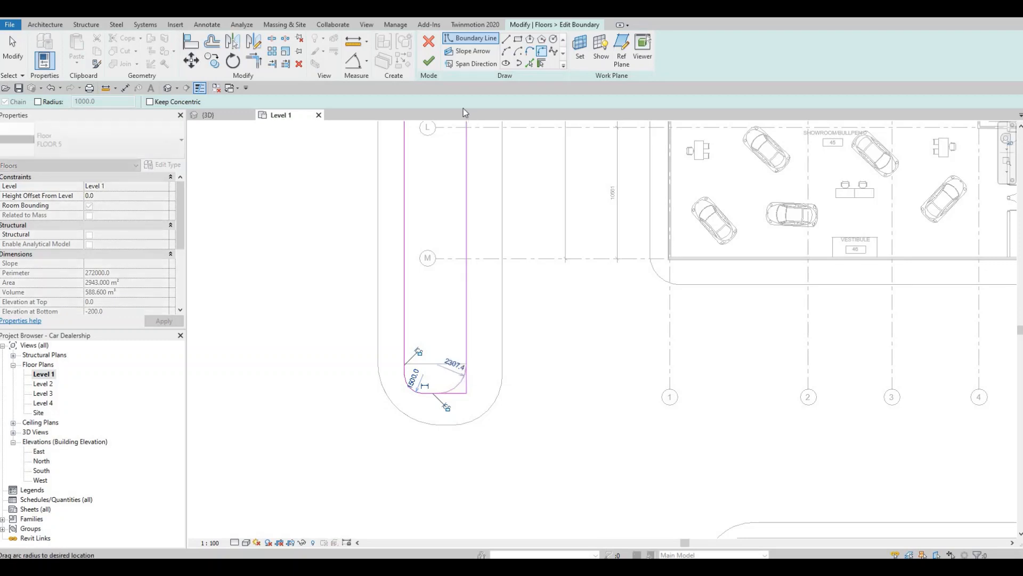
Locate the open boundary ends, trim the northwest corner closed and finish the FLOOR 5 boundary edit
left_click(430, 62)
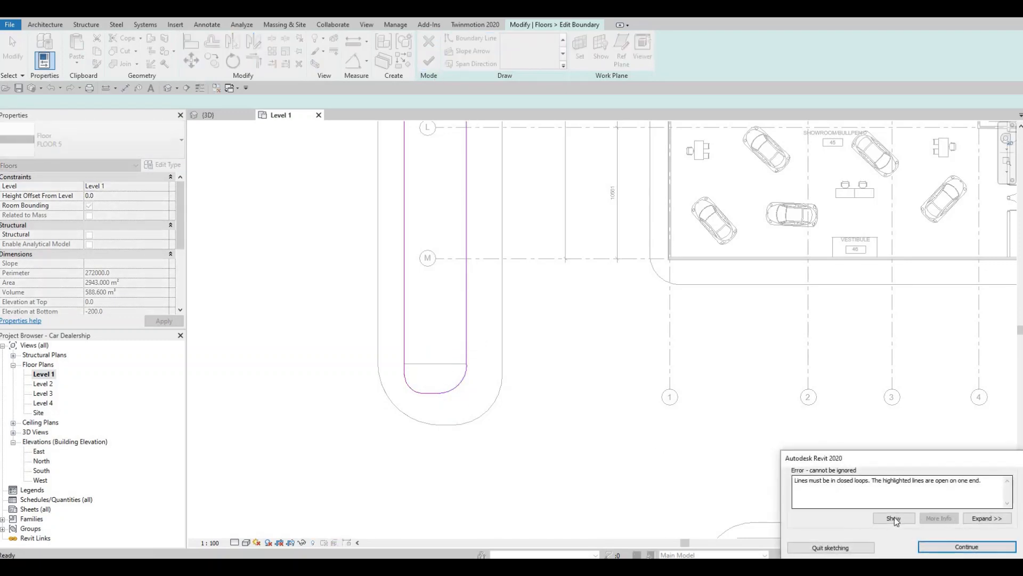
left_click(894, 518)
scroll(525, 233, "up", 6)
middle_click_drag(524, 233, 535, 323)
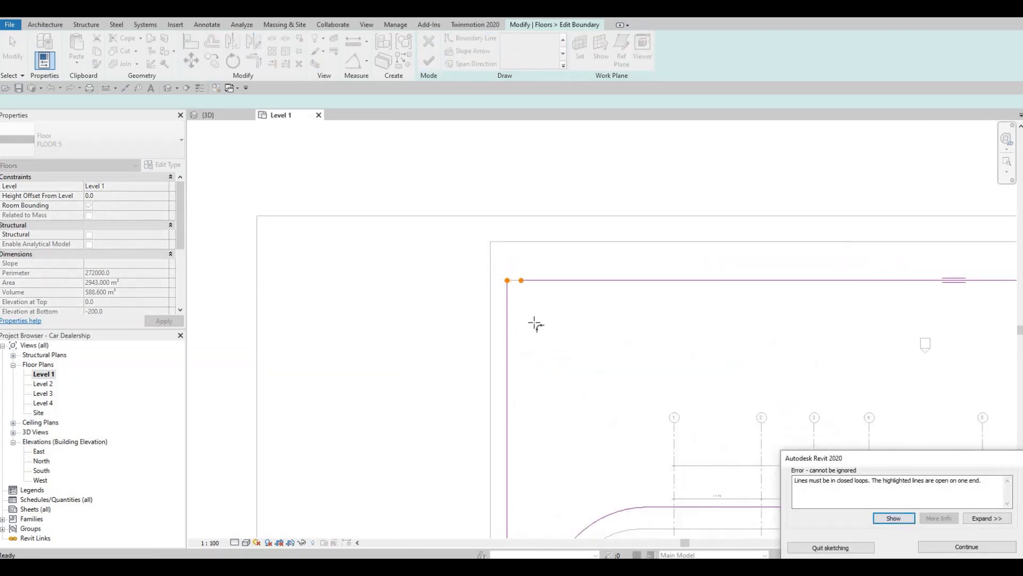
scroll(524, 283, "up", 2)
key("Escape")
key("Escape")
key("t")
key("r")
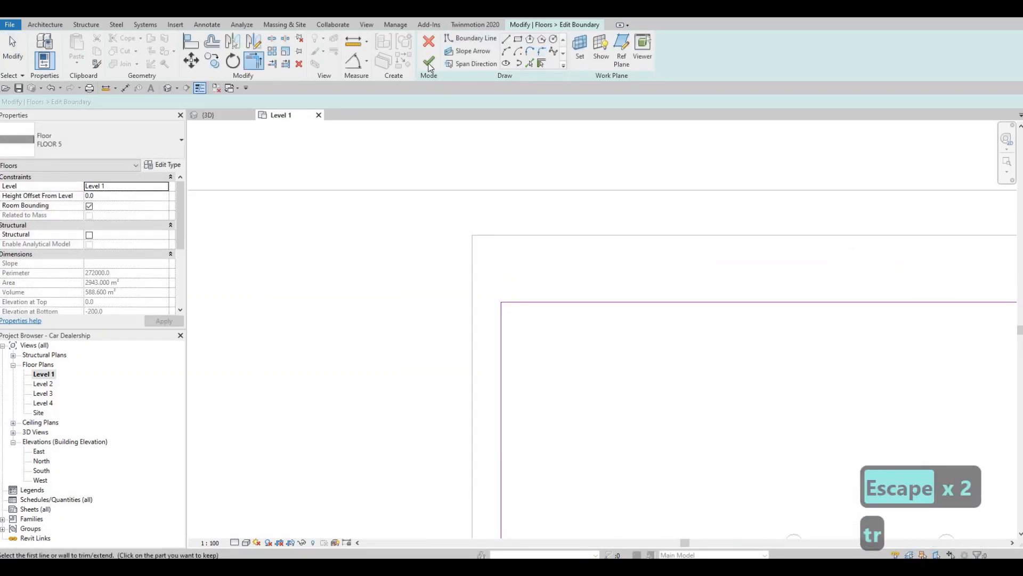
scroll(489, 224, "down", 6)
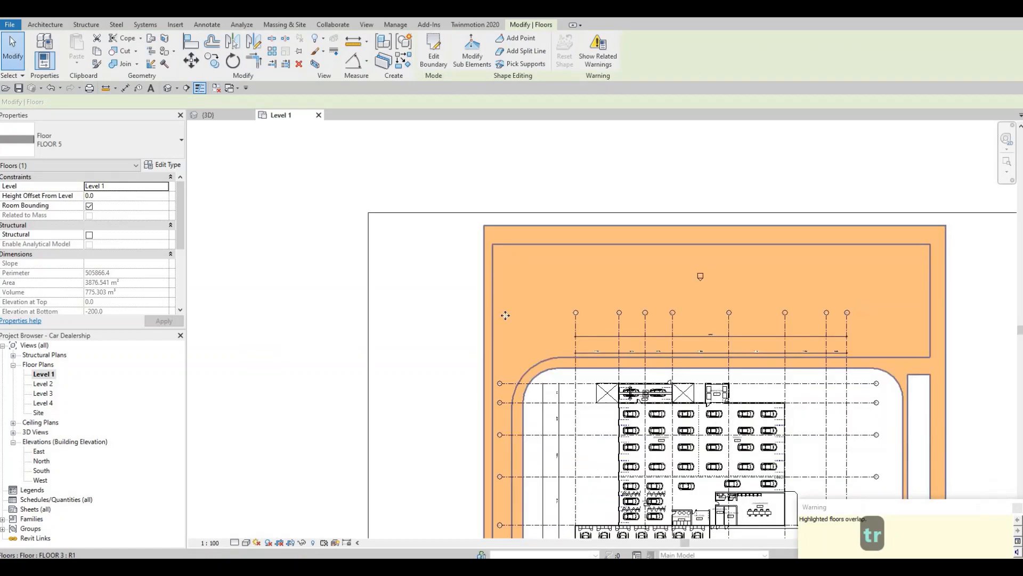
Edit the FLOOR 3 strip's boundary and delete the straight southern end line of the western arm's opening
middle_click_drag(506, 316, 546, 414)
key("Escape")
key("Escape")
key("Escape")
scroll(504, 397, "up", 5)
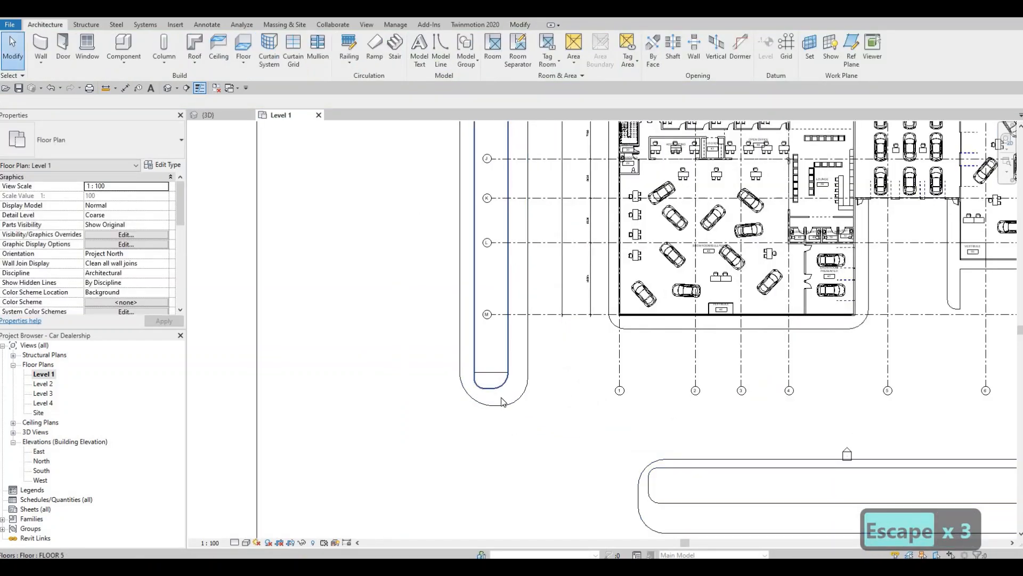
key("Tab")
left_click(501, 193)
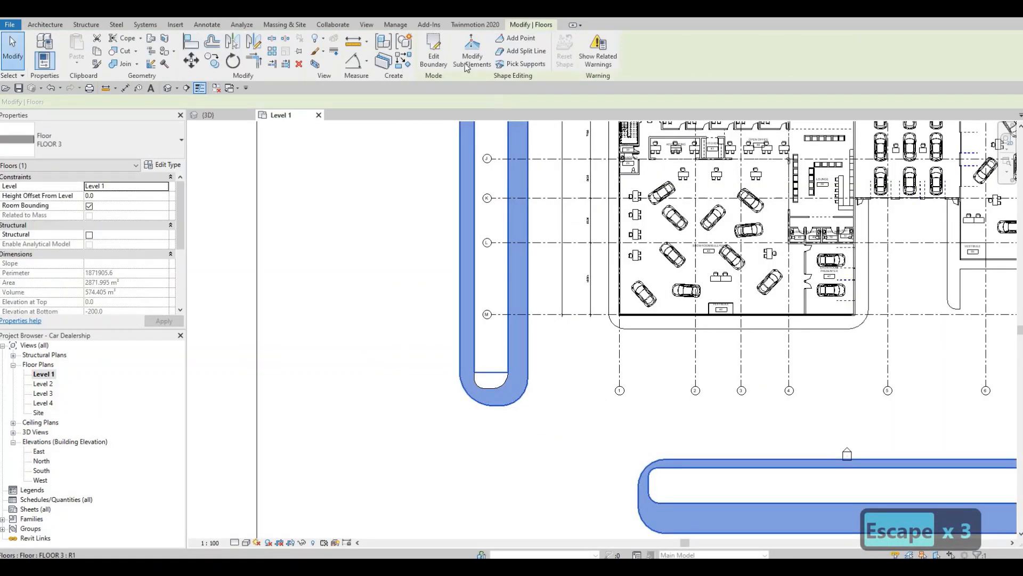
double_click(500, 382)
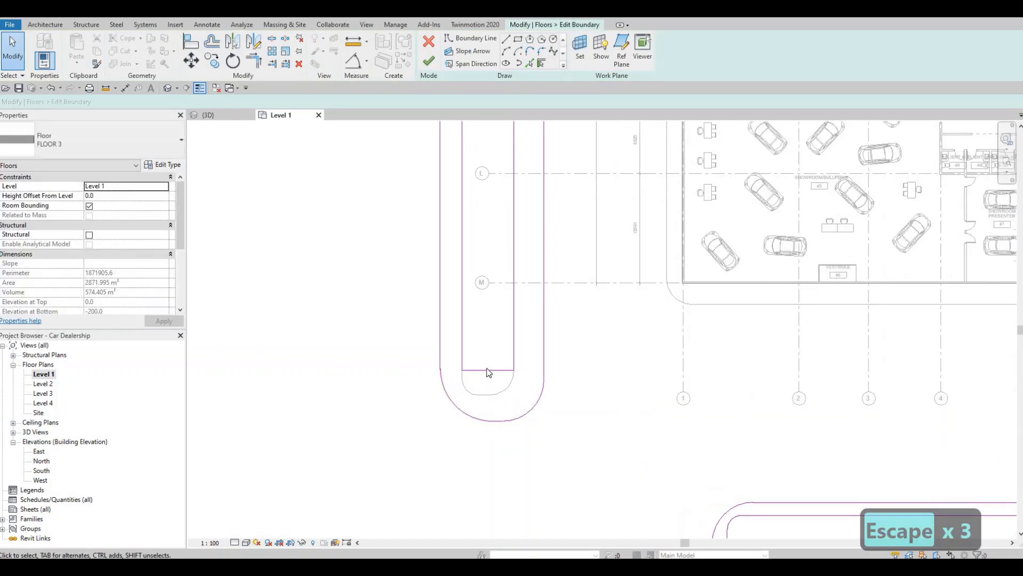
scroll(487, 368, "up", 4)
left_click(485, 361)
key("Delete")
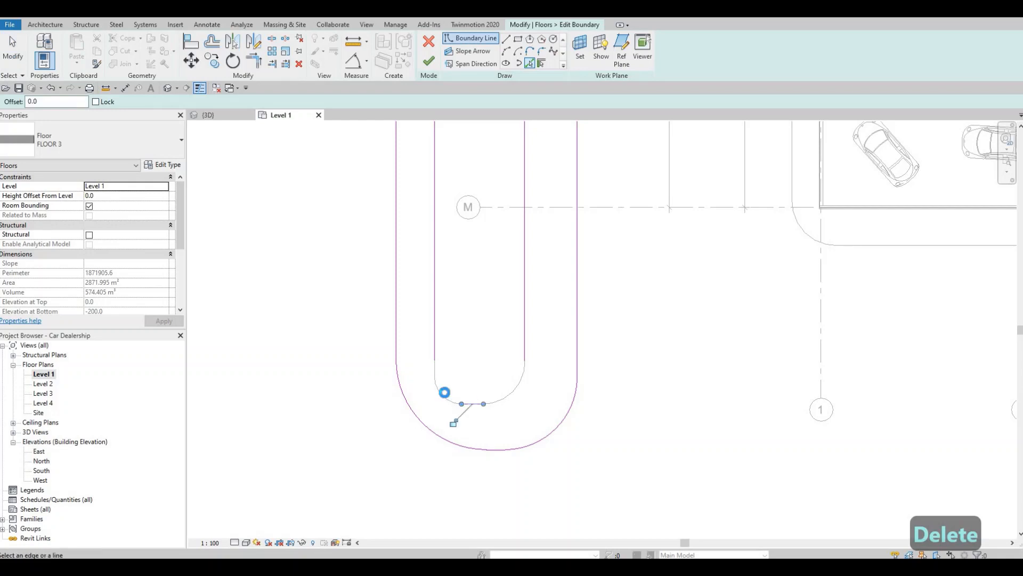
Pick the rounded southern end of the FLOOR 5 grass as boundary lines for the FLOOR 3 opening
left_click(511, 389)
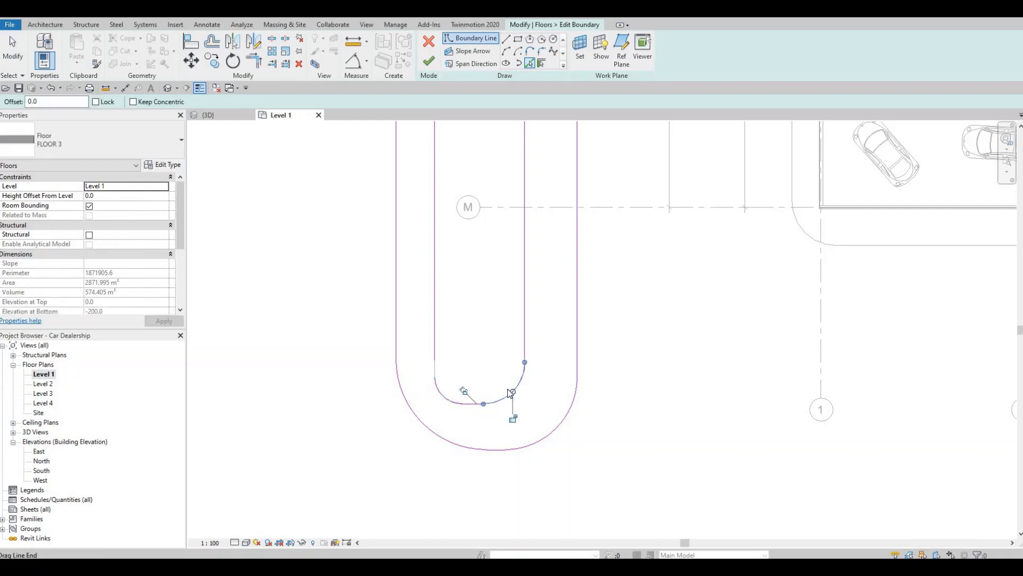
scroll(506, 389, "up", 1)
key("Escape")
scroll(507, 393, "up", 1)
key("Escape")
key("Escape")
Trim the opening's long western and eastern edges to the rounded end's arcs and finish the FLOOR 3 boundary edit
key("t")
key("r")
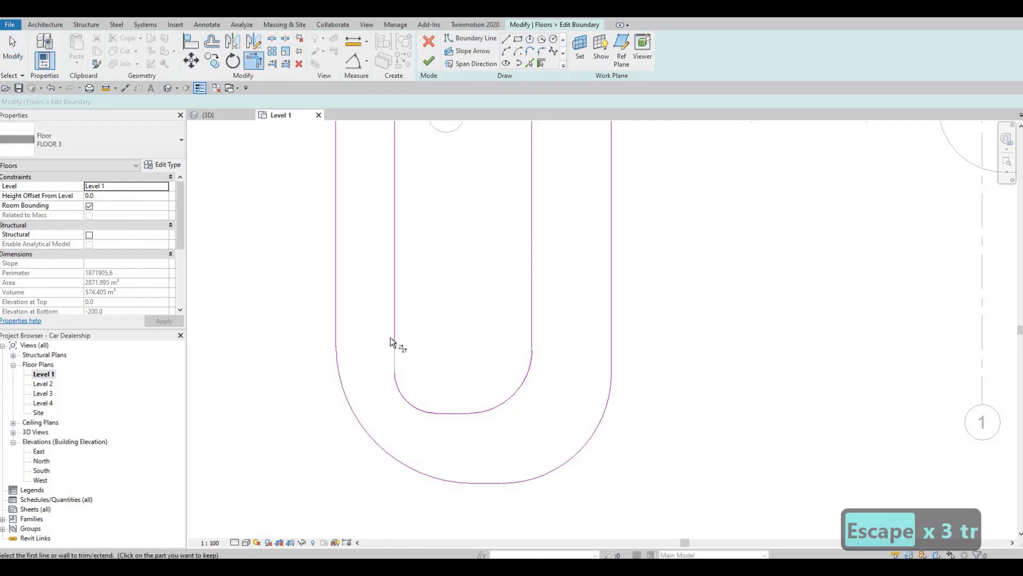
left_click(395, 331)
scroll(540, 362, "up", 3)
key("Escape")
key("Escape")
key("Escape")
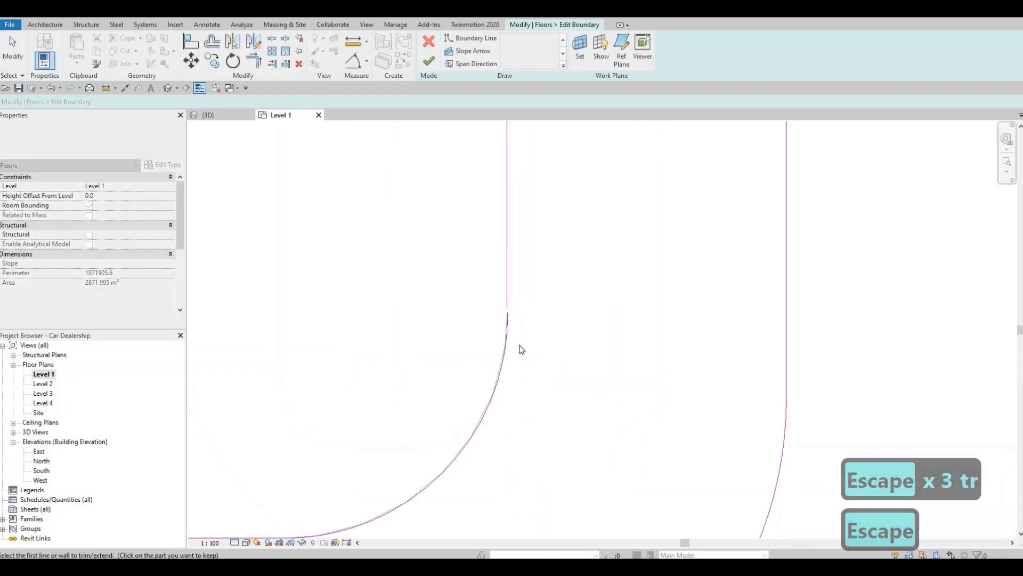
key("t")
key("r")
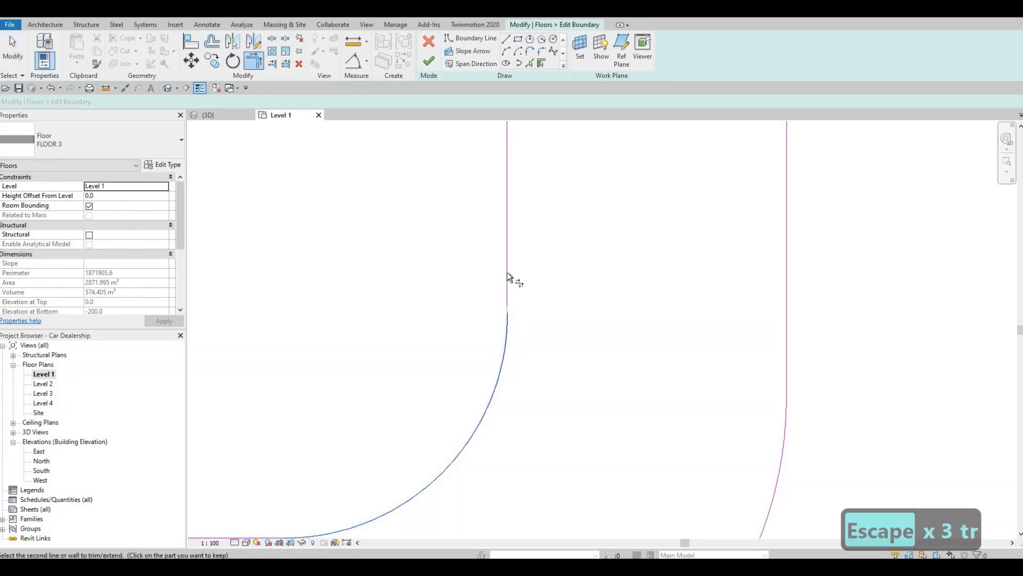
left_click(507, 272)
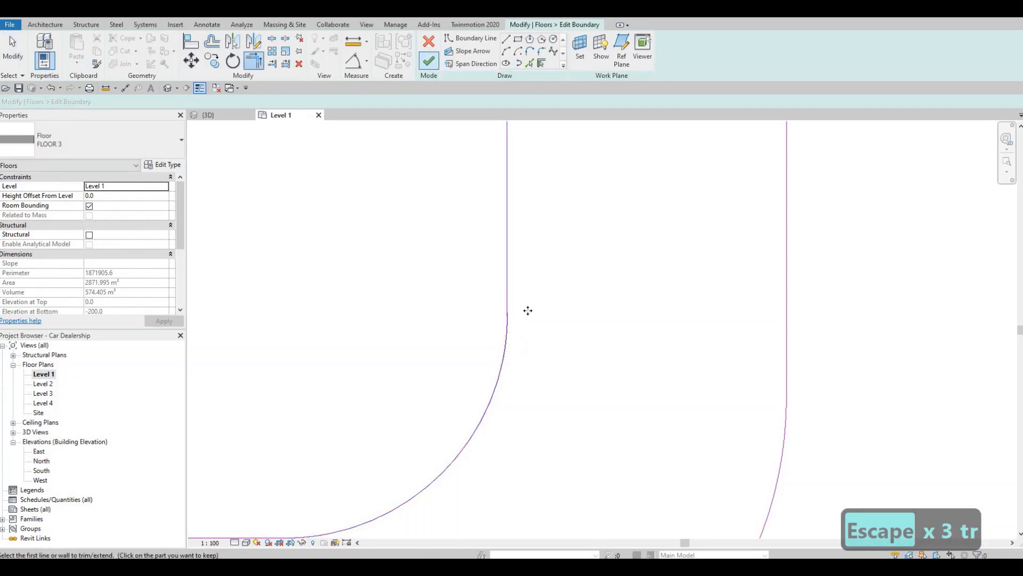
scroll(519, 306, "down", 7)
key("Escape")
middle_click_drag(519, 363, 468, 403)
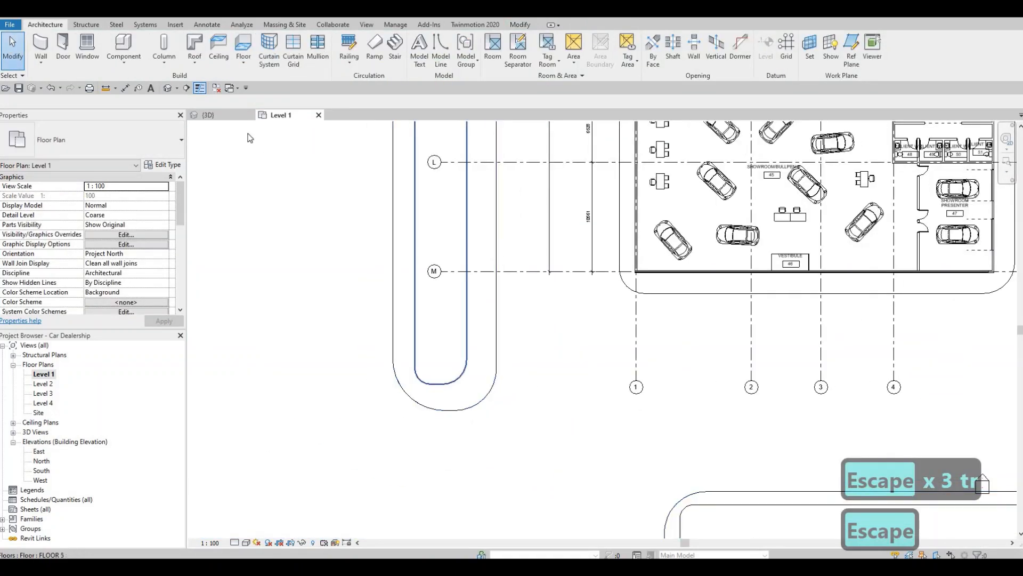
In the 3D view, raise the top edge of the main showroom's western curtain wall by stretching its shape handle
left_click(208, 114)
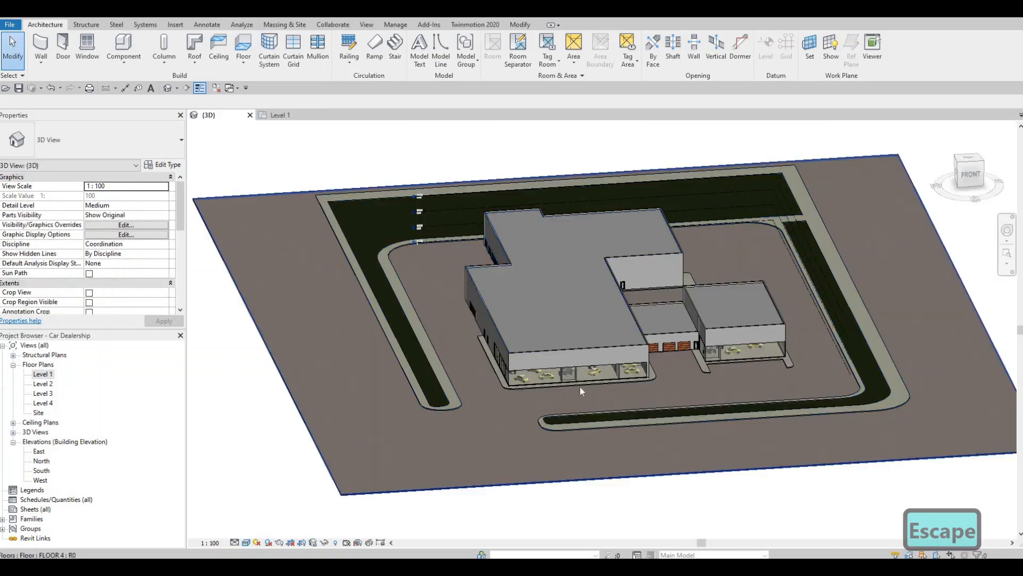
scroll(597, 390, "up", 6)
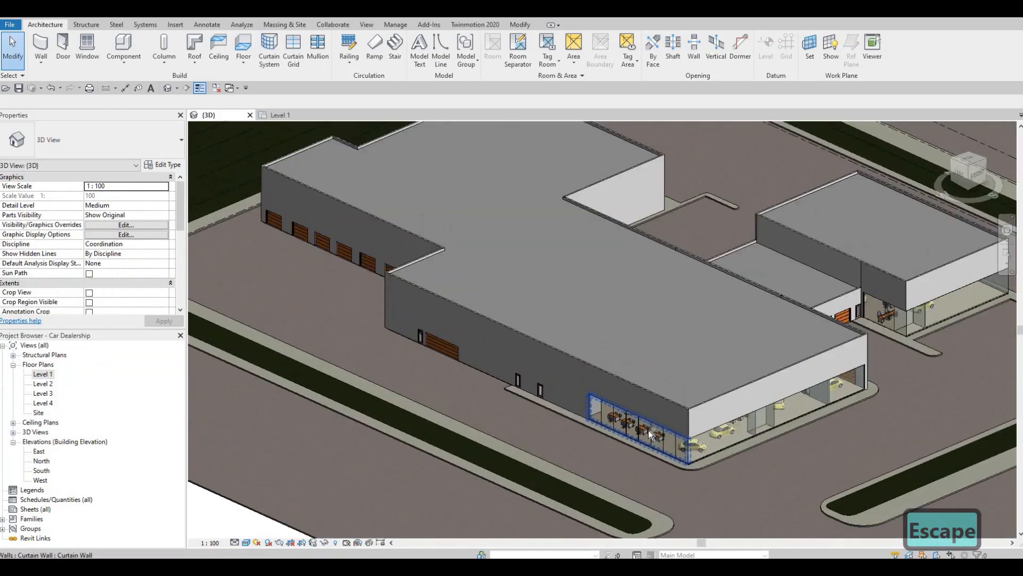
scroll(680, 393, "up", 5)
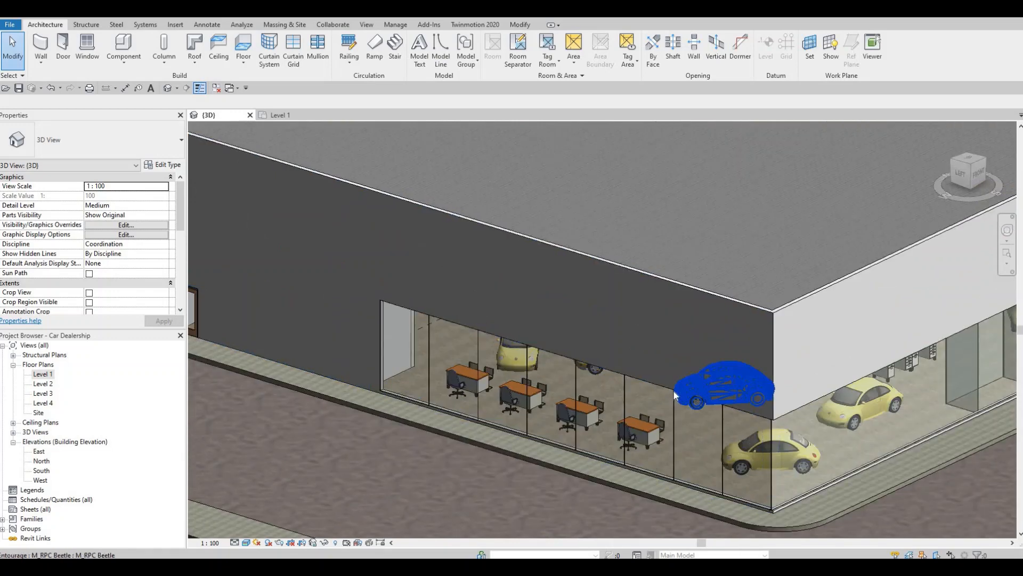
left_click(620, 380)
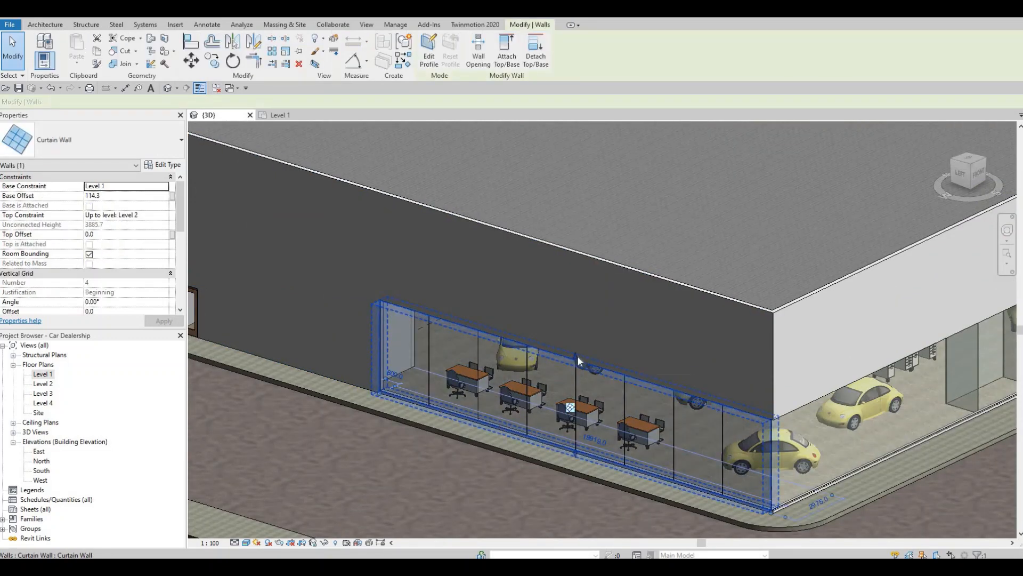
left_click_drag(580, 326, 581, 319)
key("Escape")
key("Escape")
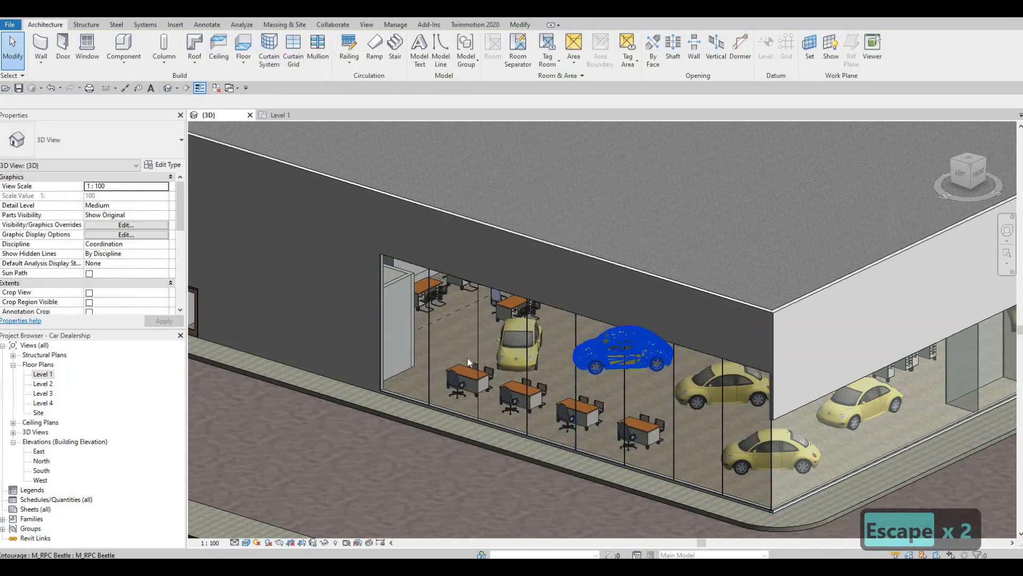
Align the top of the main showroom's front curtain wall with the top of the raised western curtain wall
key("Escape")
key("Escape")
middle_click_drag(418, 359, 409, 360)
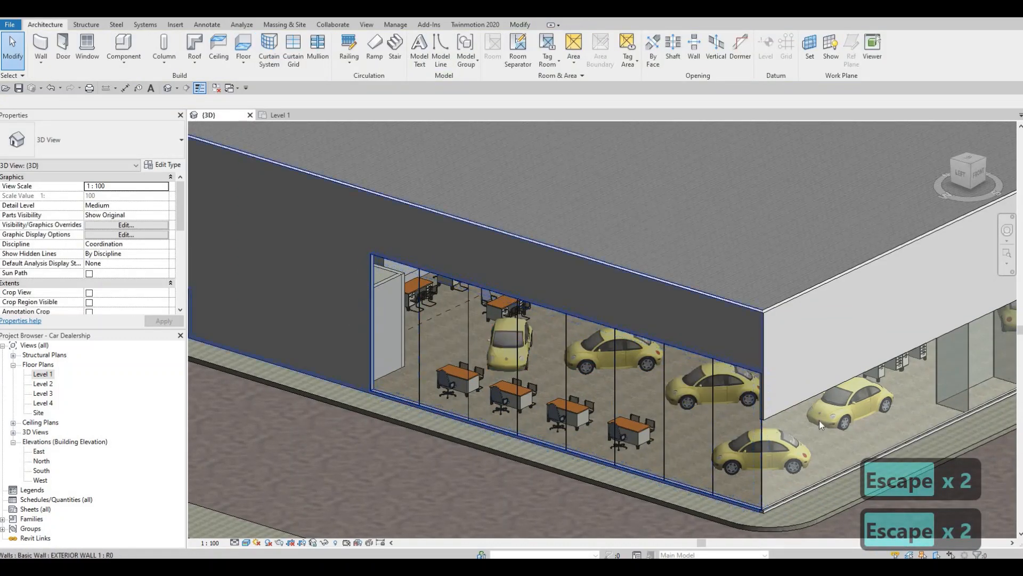
key("Escape")
scroll(706, 423, "down", 1)
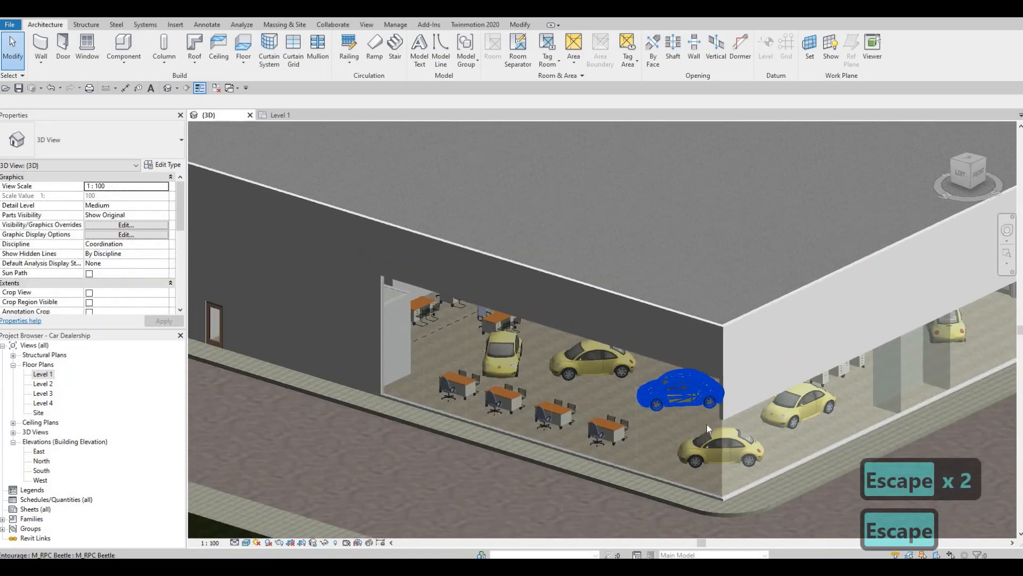
key("a")
key("l")
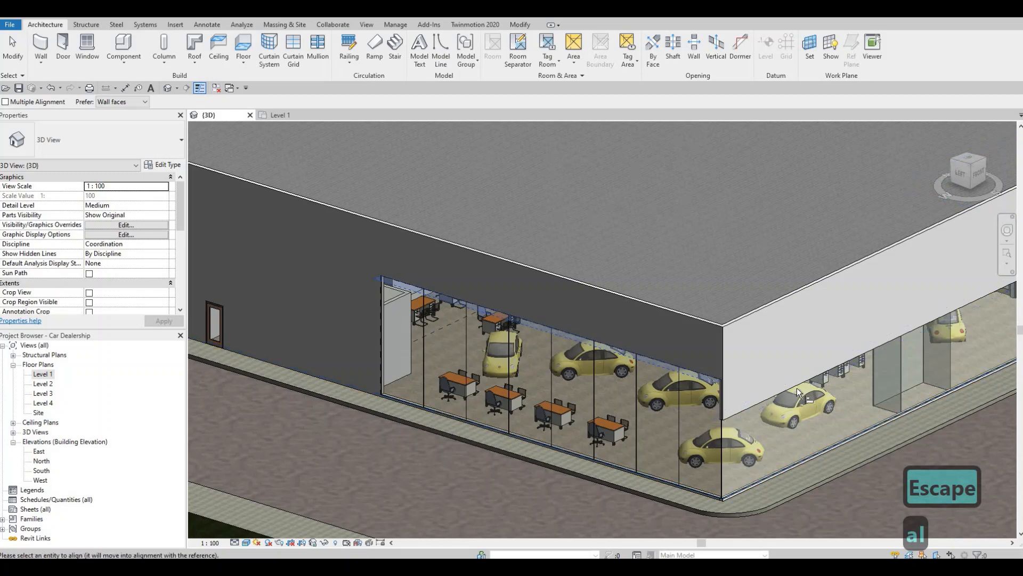
middle_click_drag(864, 385, 388, 346, "shift")
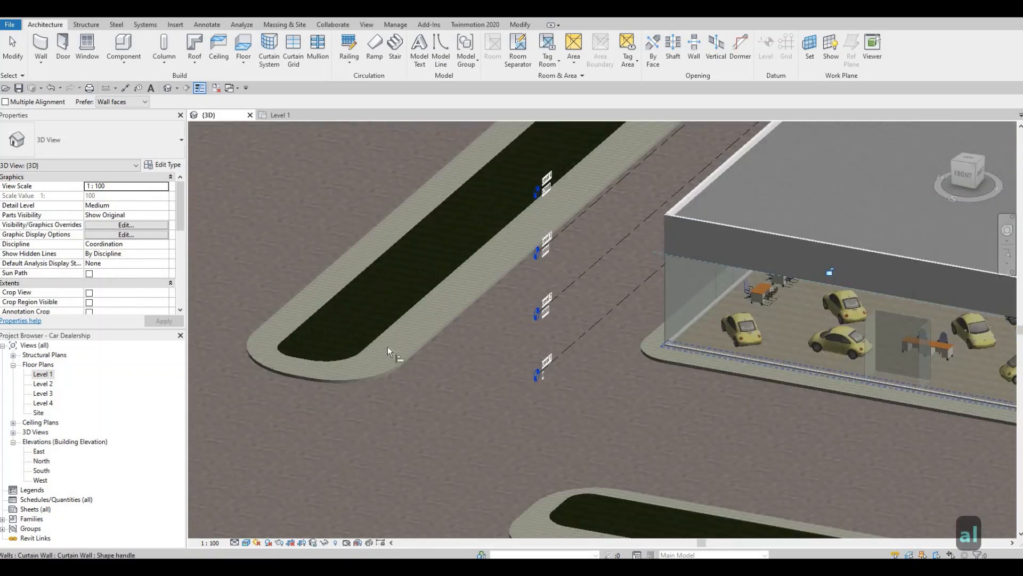
scroll(388, 347, "down", 2)
middle_click_drag(718, 351, 319, 346)
scroll(395, 338, "up", 1)
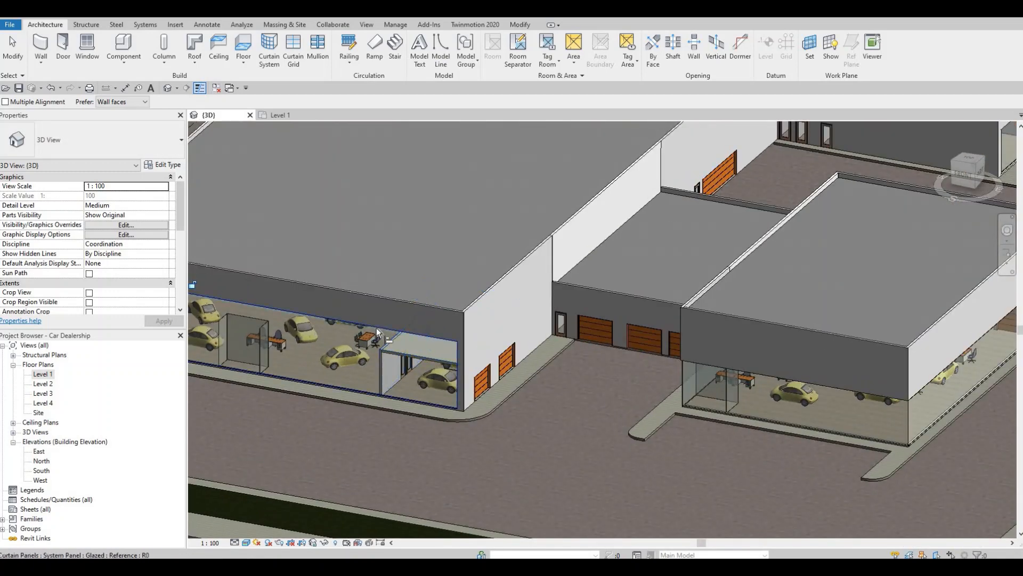
Align the tops of the smaller showroom's front and eastern curtain walls with the main showroom's raised front curtain wall
left_click(762, 371)
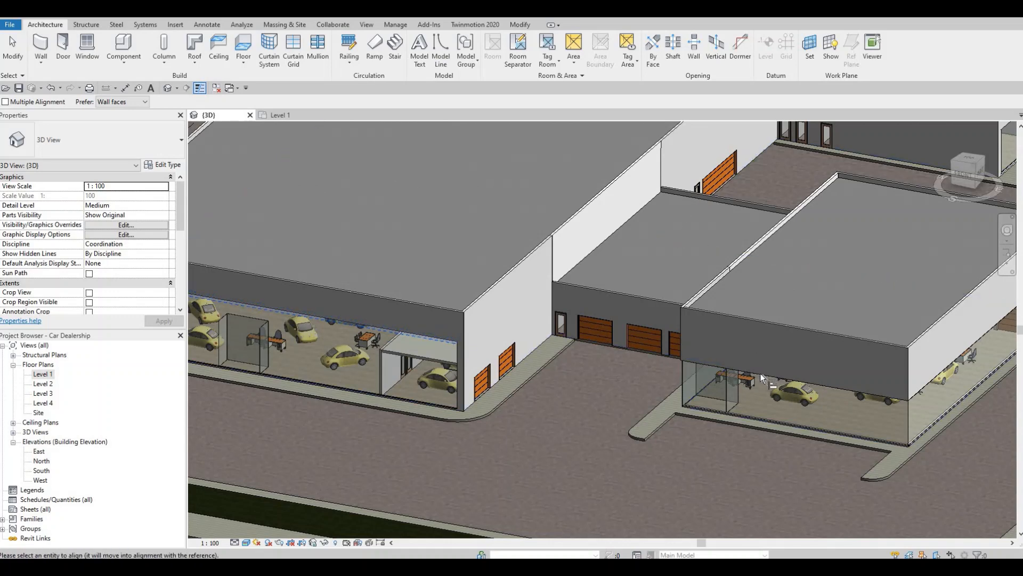
left_click(960, 358)
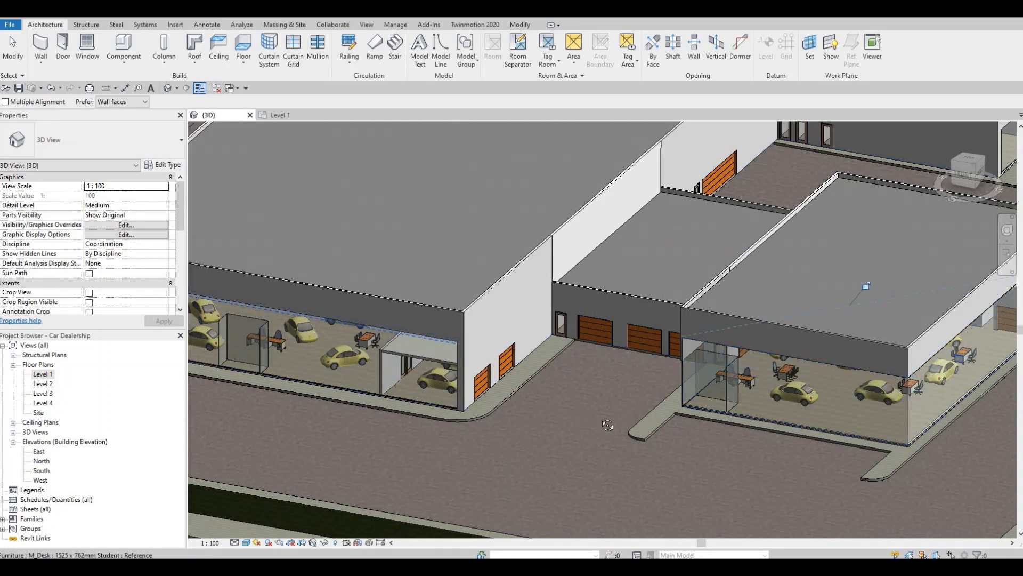
middle_click_drag(607, 425, 651, 388, "shift")
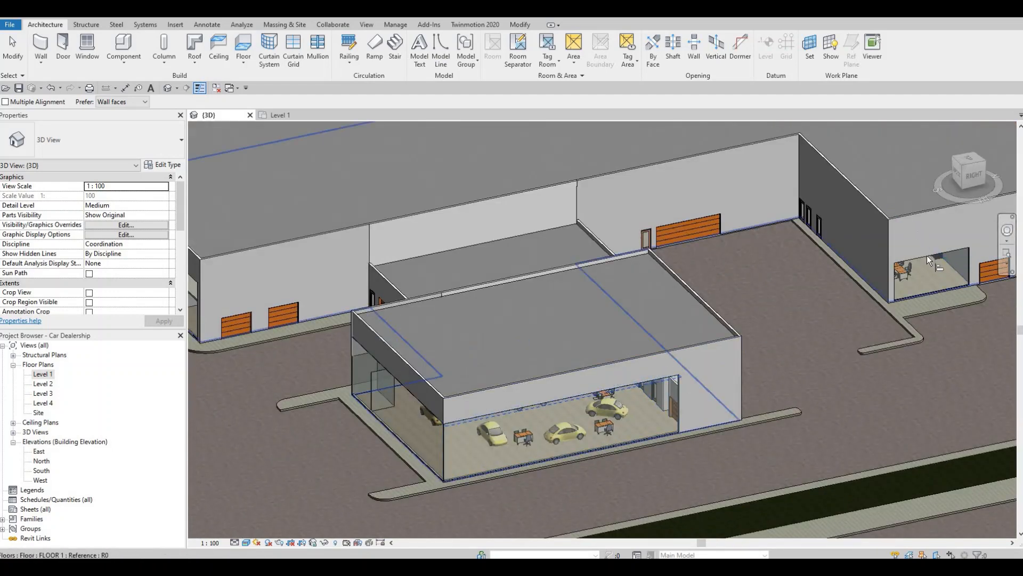
key("Escape")
middle_click_drag(805, 325, 597, 178, "shift")
key("Escape")
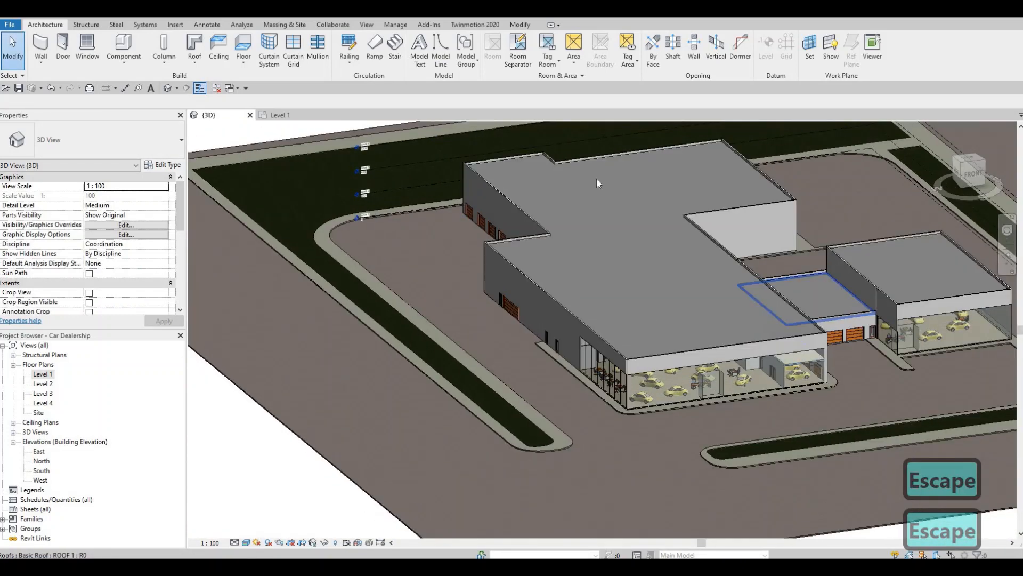
Place vertical curtain grid lines at the midpoint of the main showroom's front curtain wall and the midpoint of its eastern half
scroll(597, 178, "up", 3)
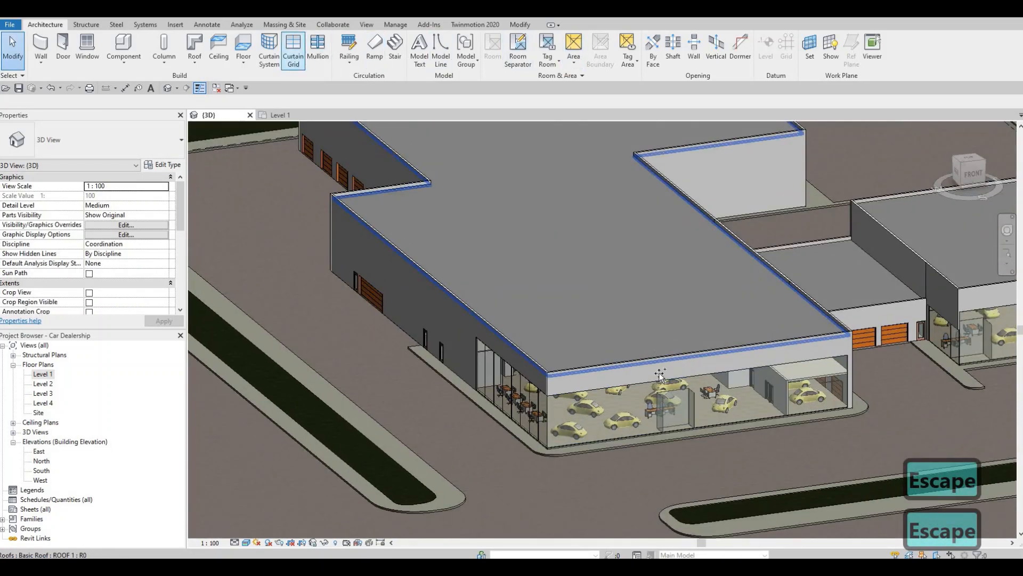
scroll(692, 430, "up", 2)
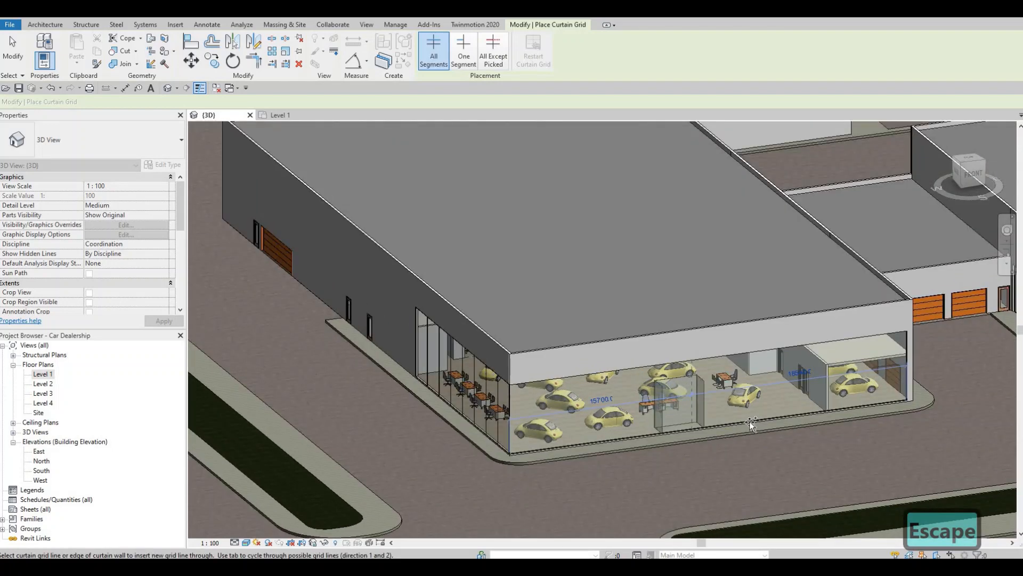
scroll(753, 419, "up", 2)
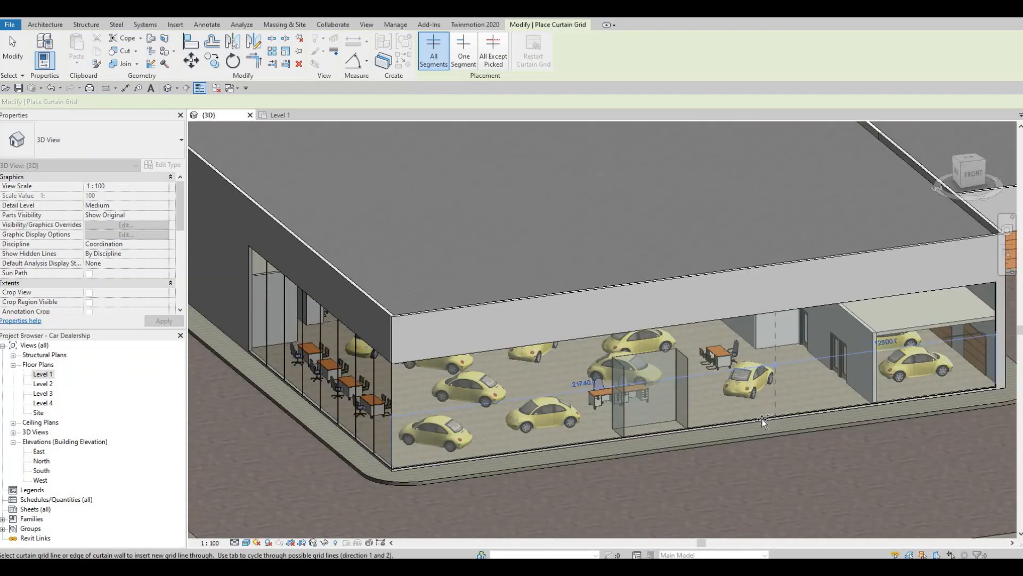
middle_click_drag(762, 420, 592, 330, "shift")
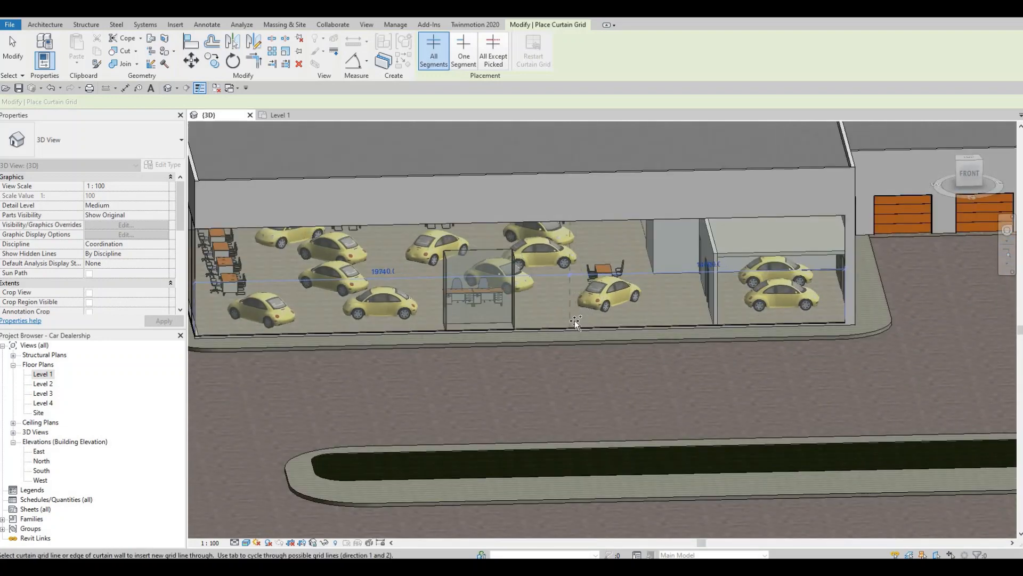
left_click(518, 324)
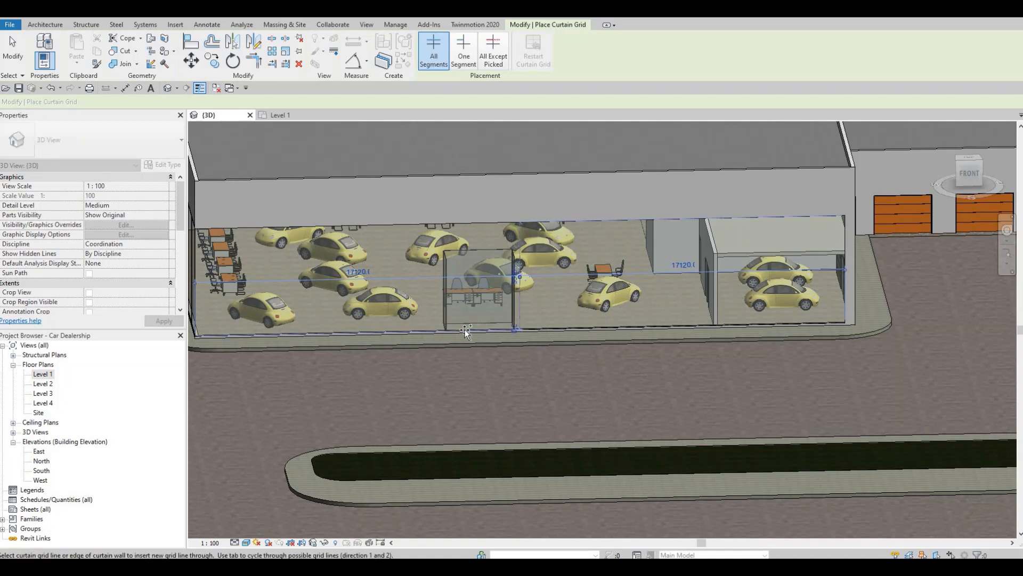
left_click(682, 324)
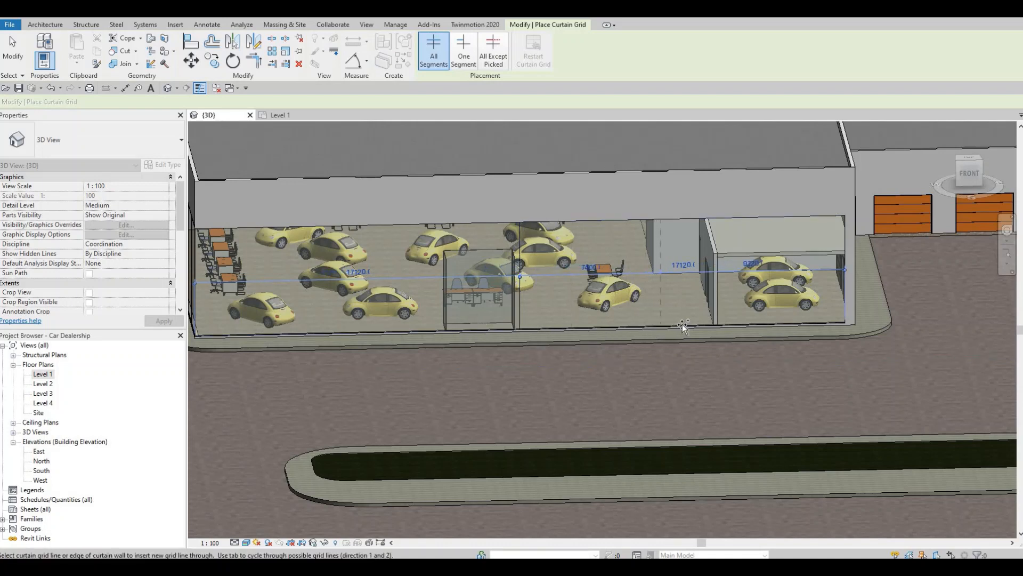
Subdivide the eastern half of the main showroom's front curtain wall with vertical grid lines spaced 2140 mm apart
left_click(604, 329)
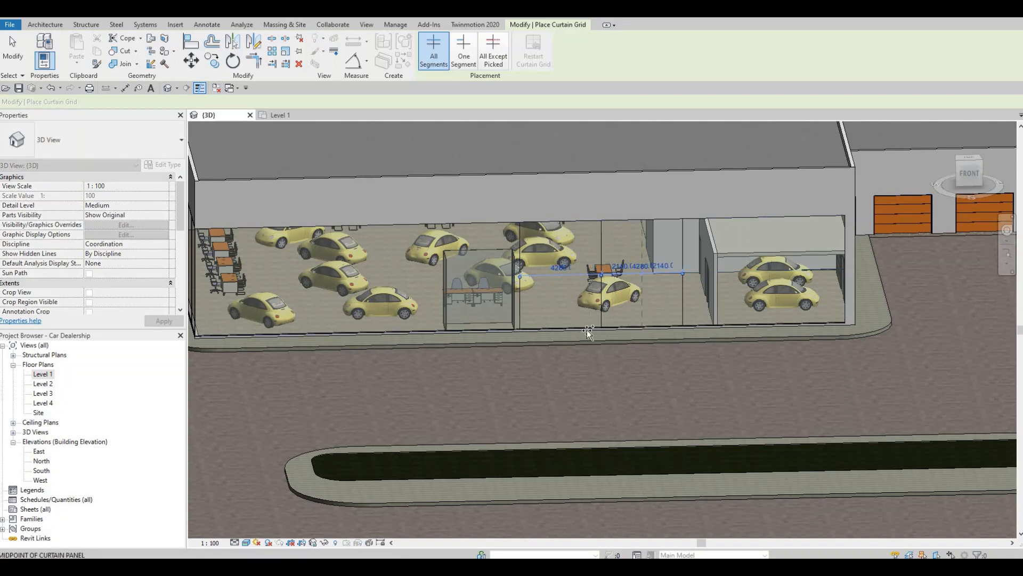
left_click(636, 330)
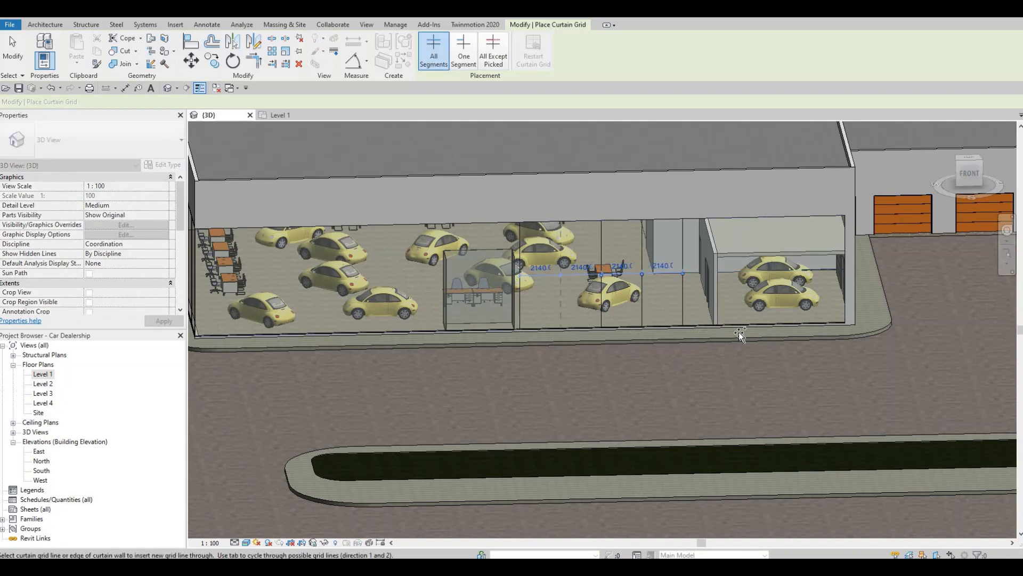
left_click(763, 322)
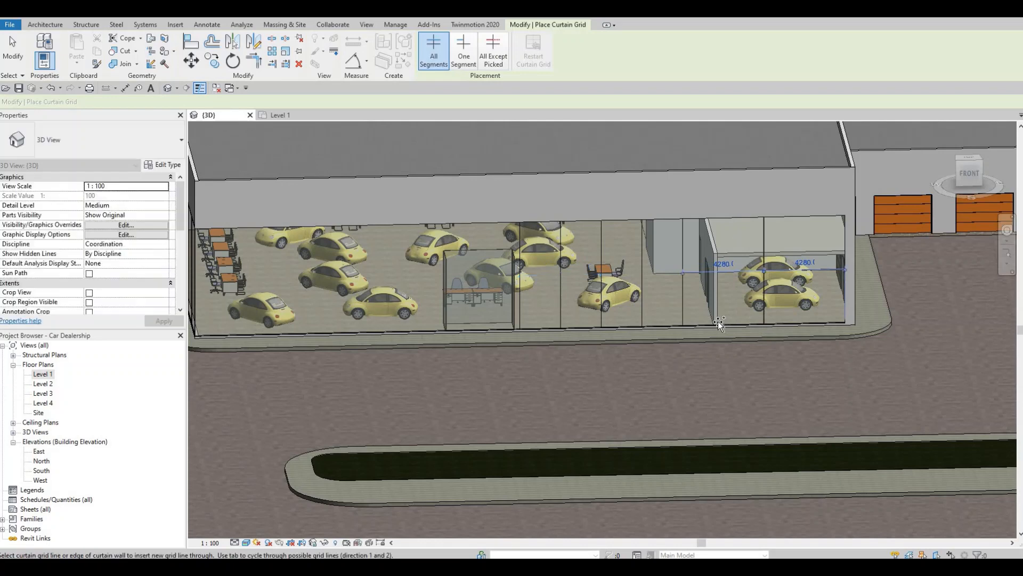
left_click(803, 323)
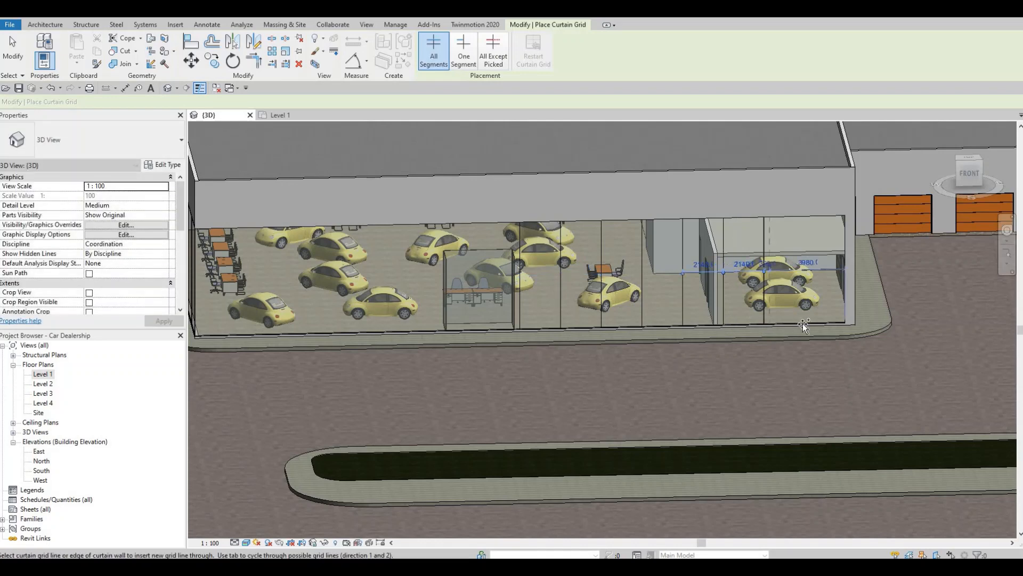
Divide the western half of the main showroom's front curtain wall with vertical grid lines spaced 2140 mm apart
middle_click_drag(391, 327, 609, 320)
scroll(609, 320, "up", 1)
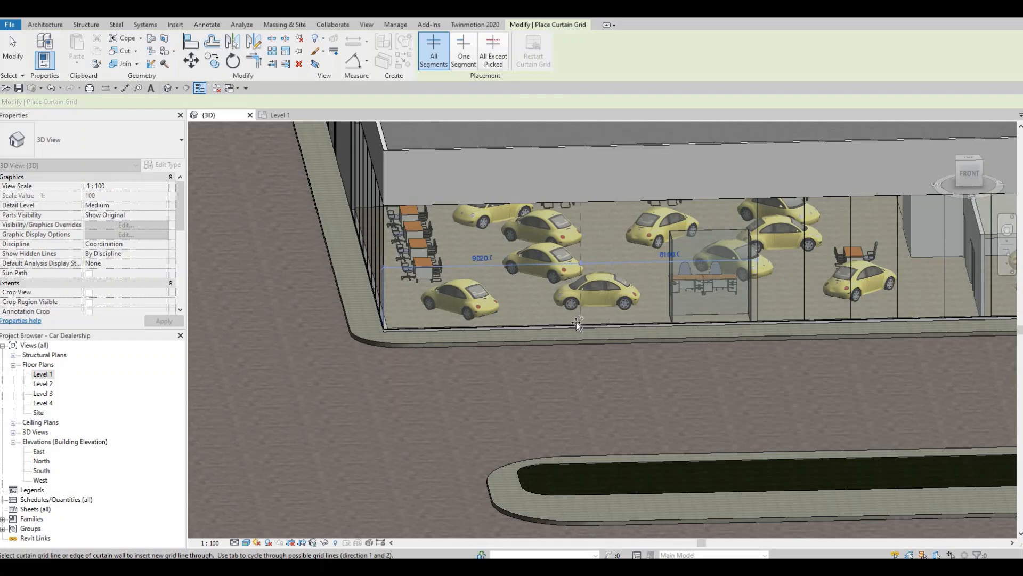
left_click(538, 320)
left_click(523, 321)
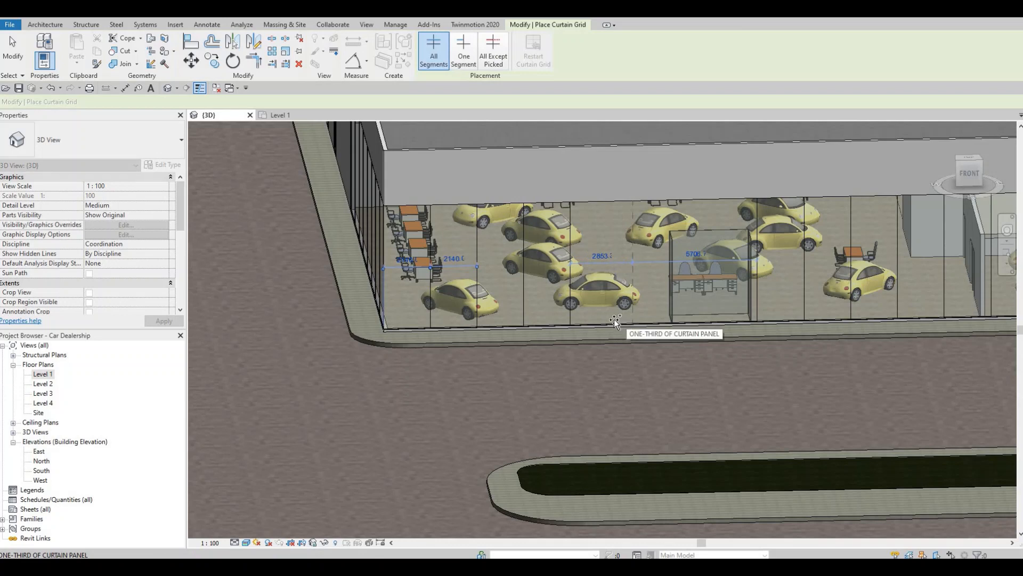
left_click(664, 319)
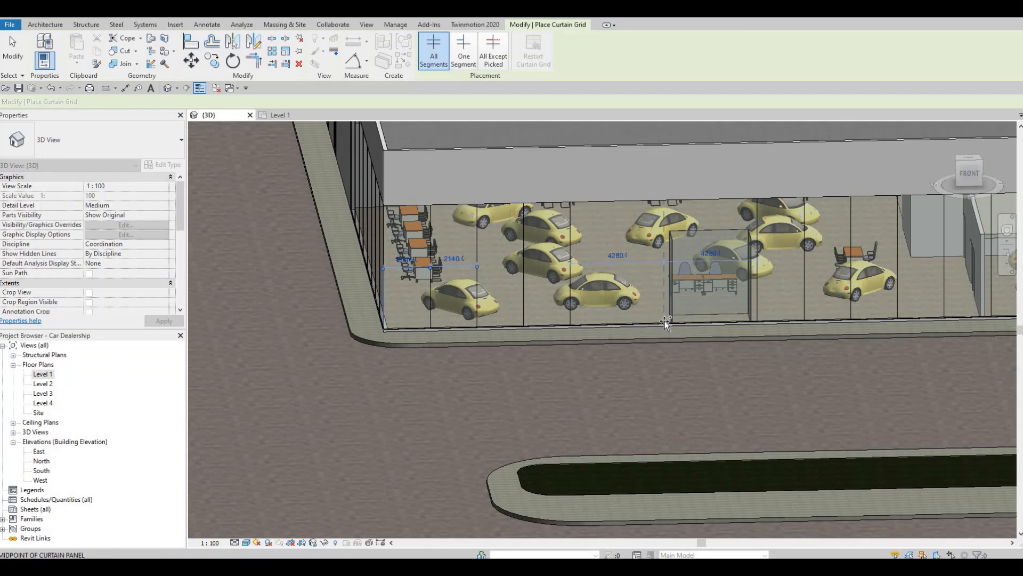
left_click(617, 315)
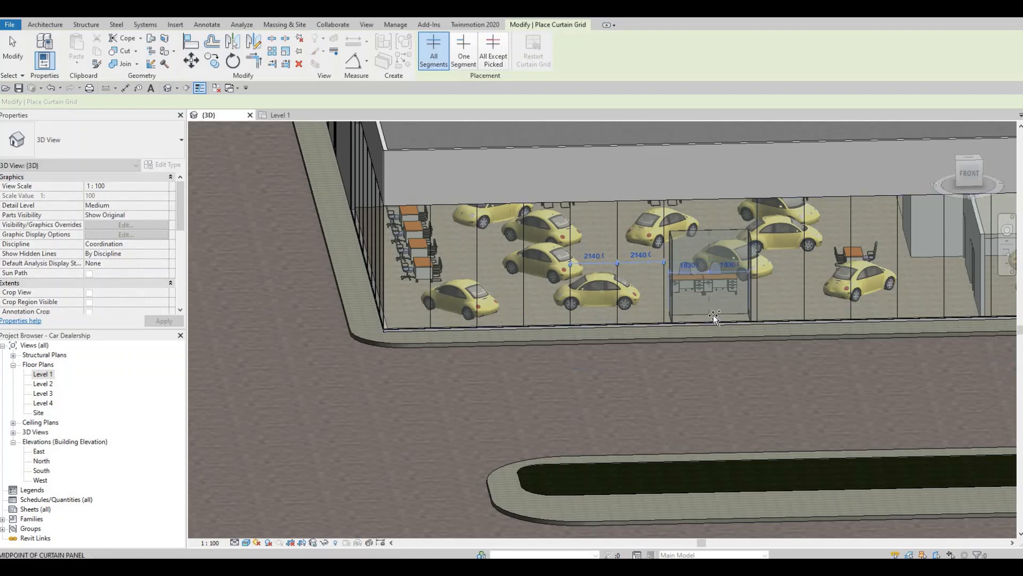
scroll(712, 326, "up", 2)
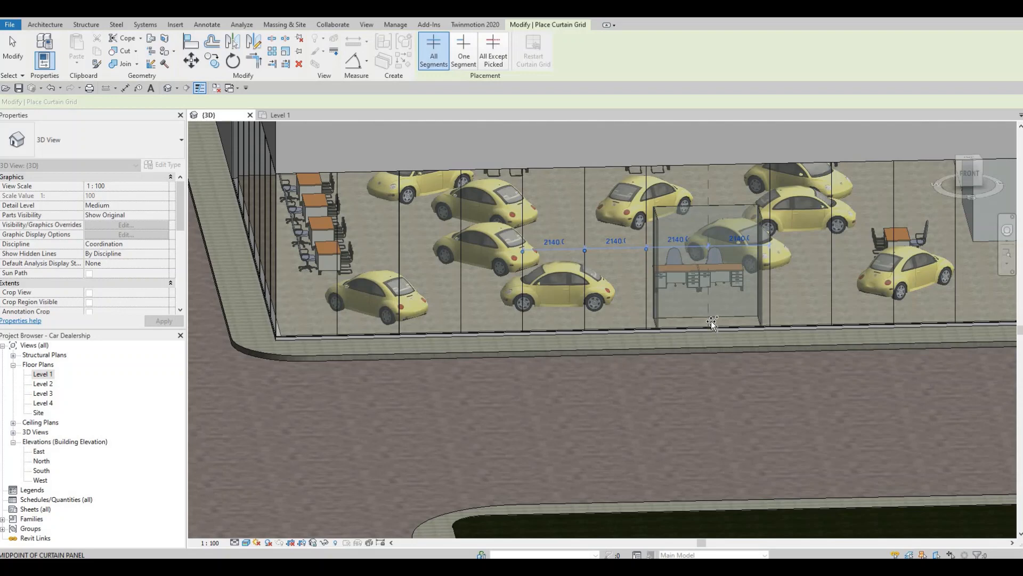
middle_click_drag(711, 327, 670, 297, "shift")
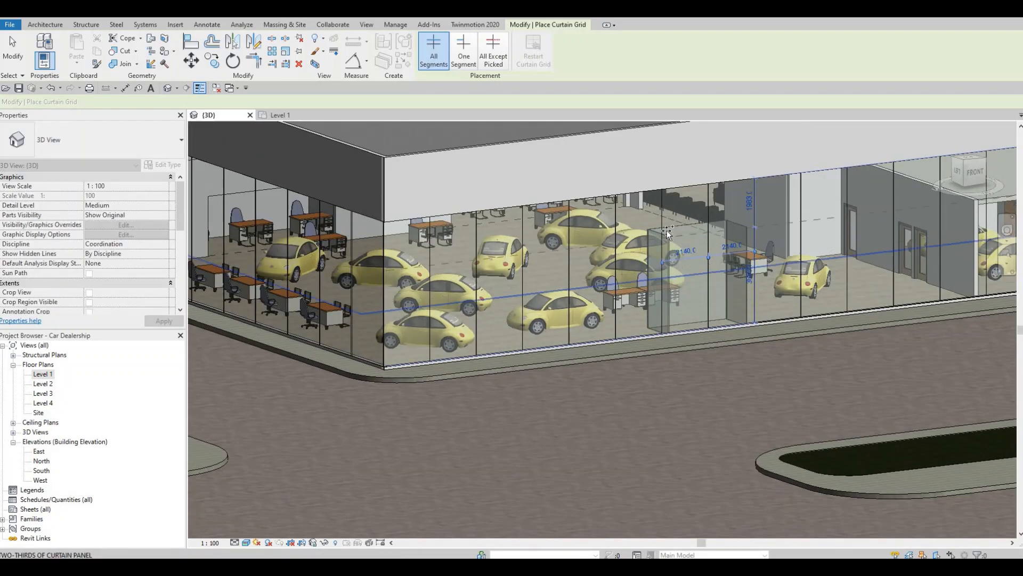
Add horizontal curtain grid lines to the main showroom's western and front curtain walls, the front one at mid-height
scroll(681, 221, "up", 4)
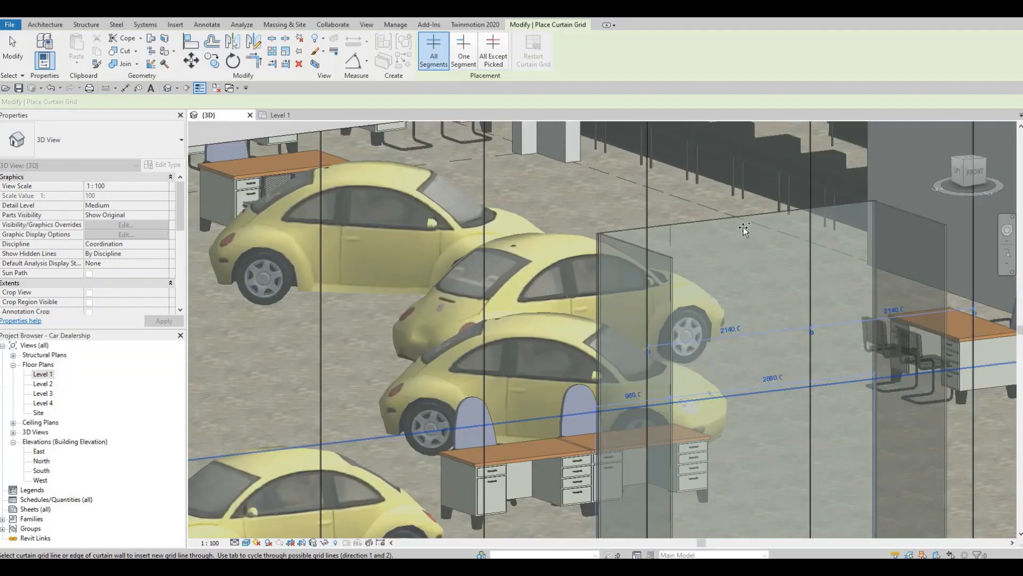
scroll(744, 229, "down", 5)
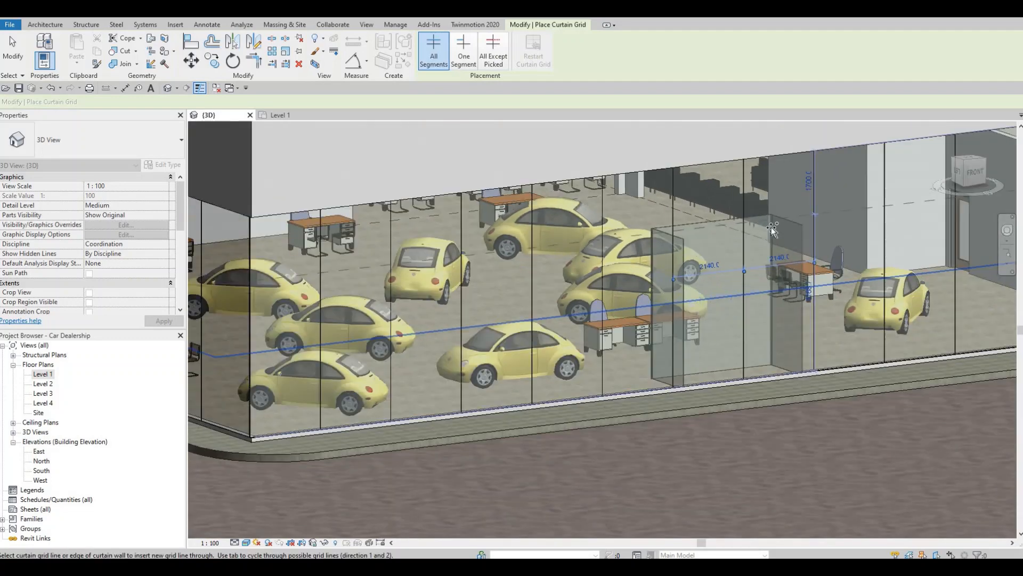
middle_click_drag(731, 265, 685, 299, "shift")
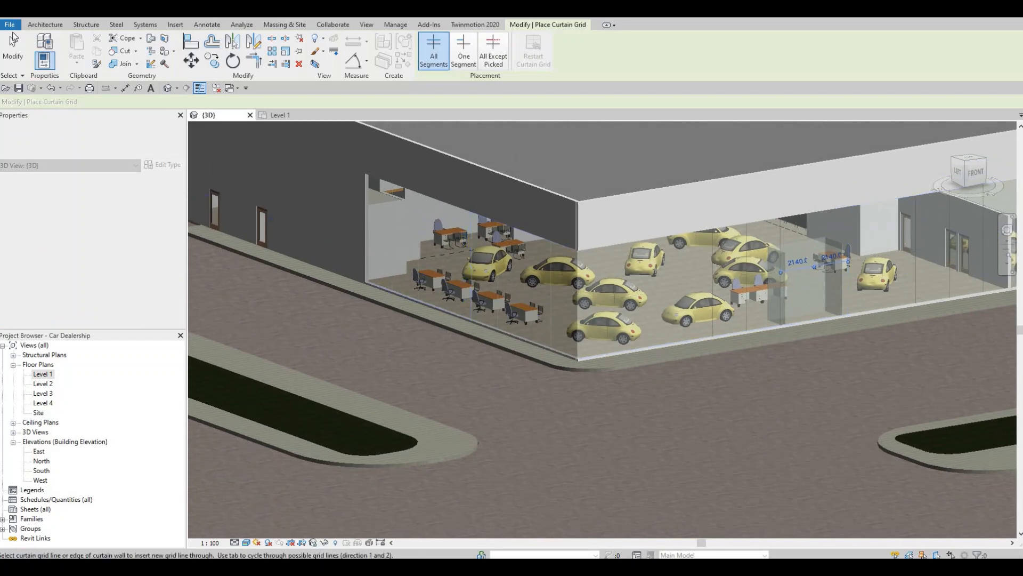
left_click(13, 40)
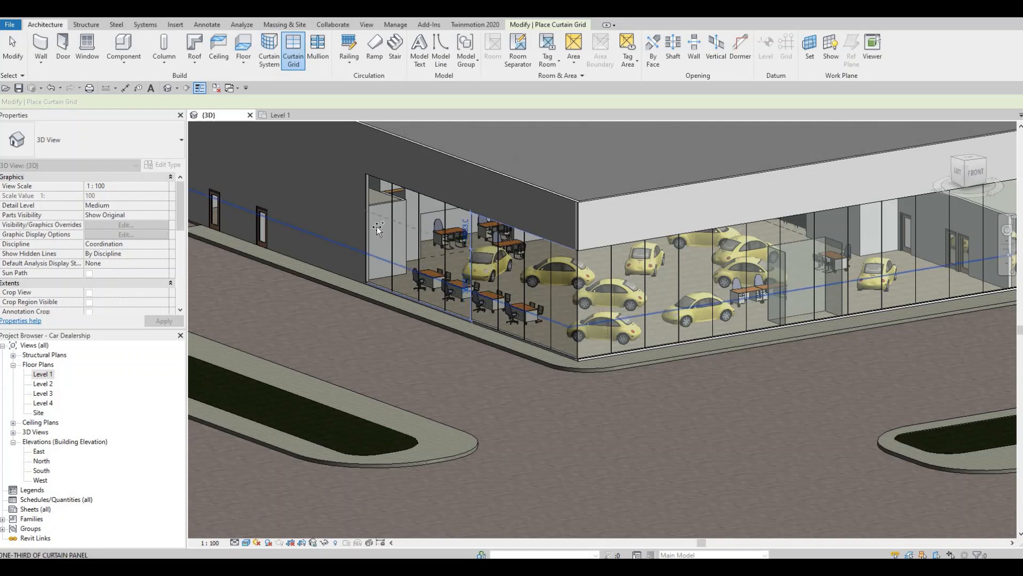
left_click(396, 233)
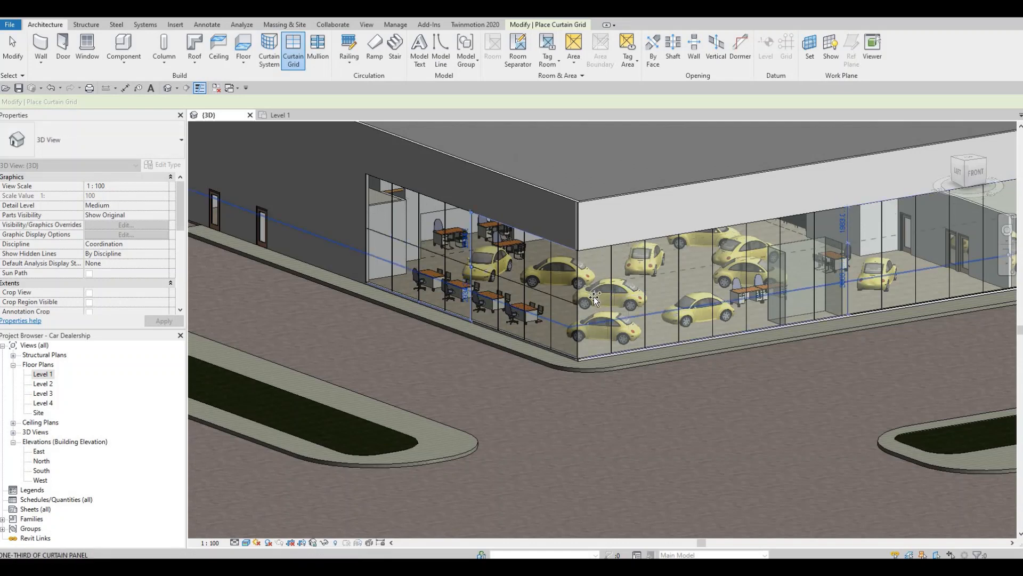
left_click(676, 300)
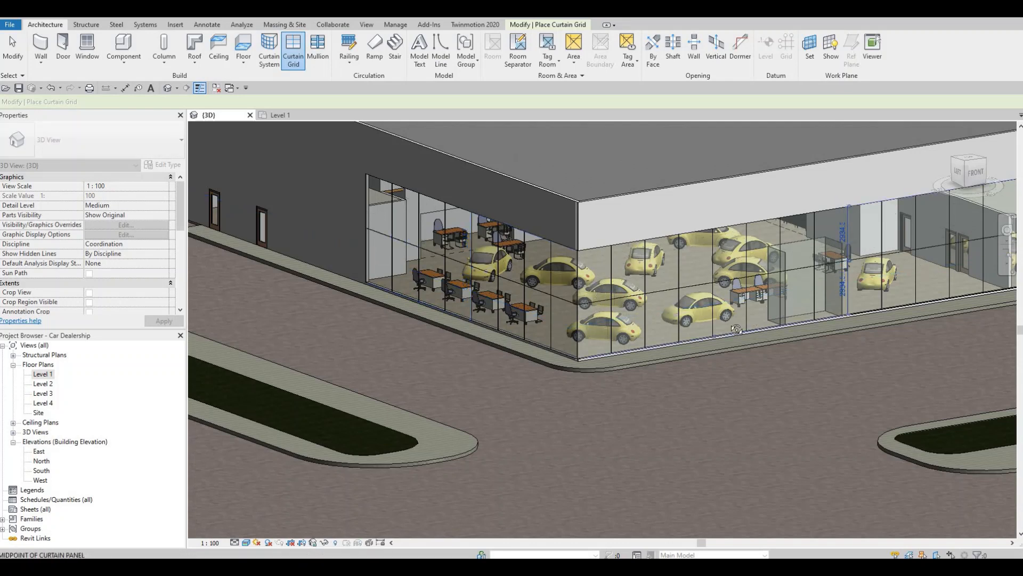
Place a vertical grid line at the middle of the smaller showroom's front curtain wall and divide its eastern half into four equal bays
middle_click_drag(751, 296, 180, 275, "shift")
scroll(707, 252, "down", 1)
middle_click_drag(707, 252, 171, 248)
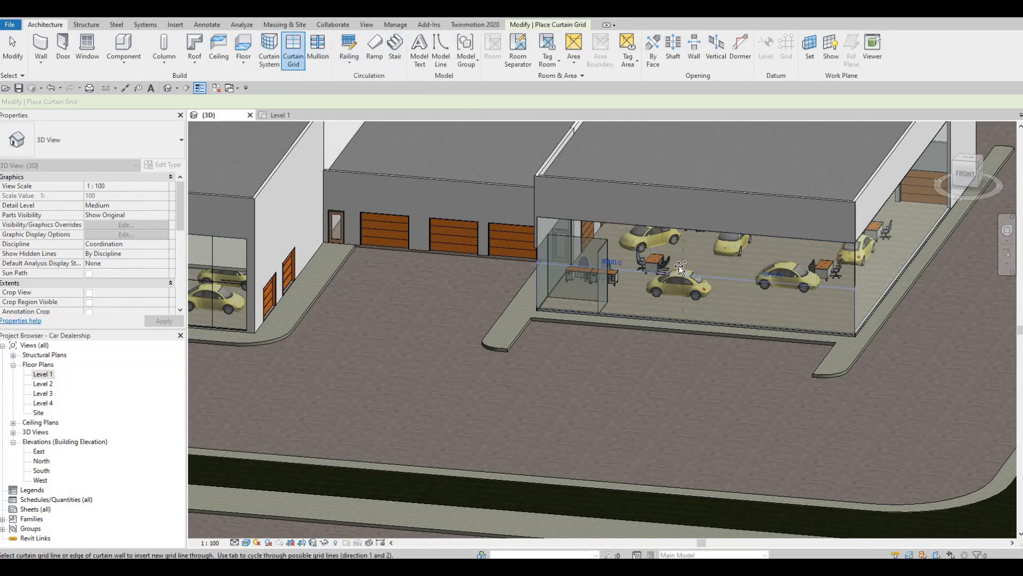
scroll(696, 264, "up", 1)
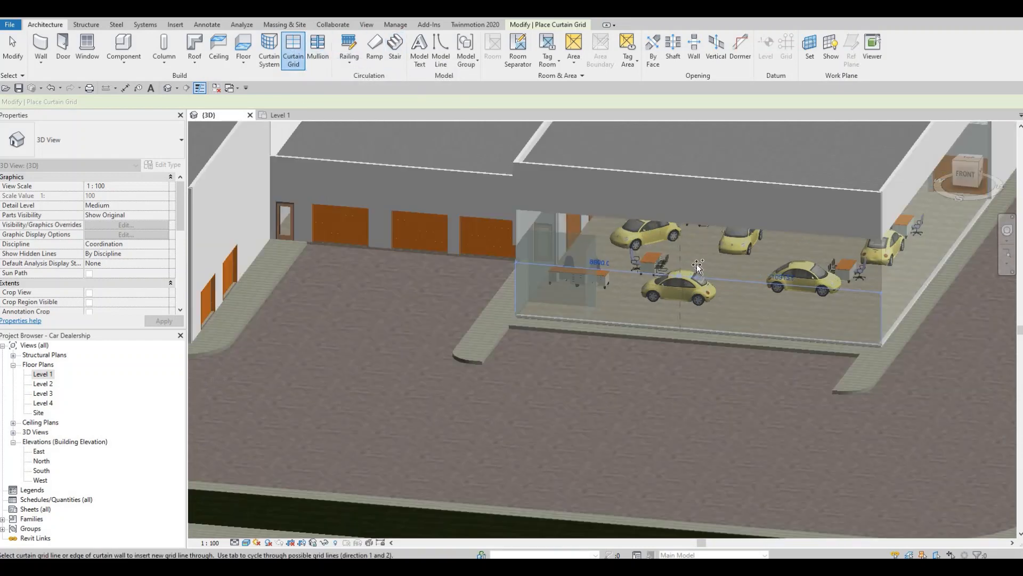
left_click(654, 263)
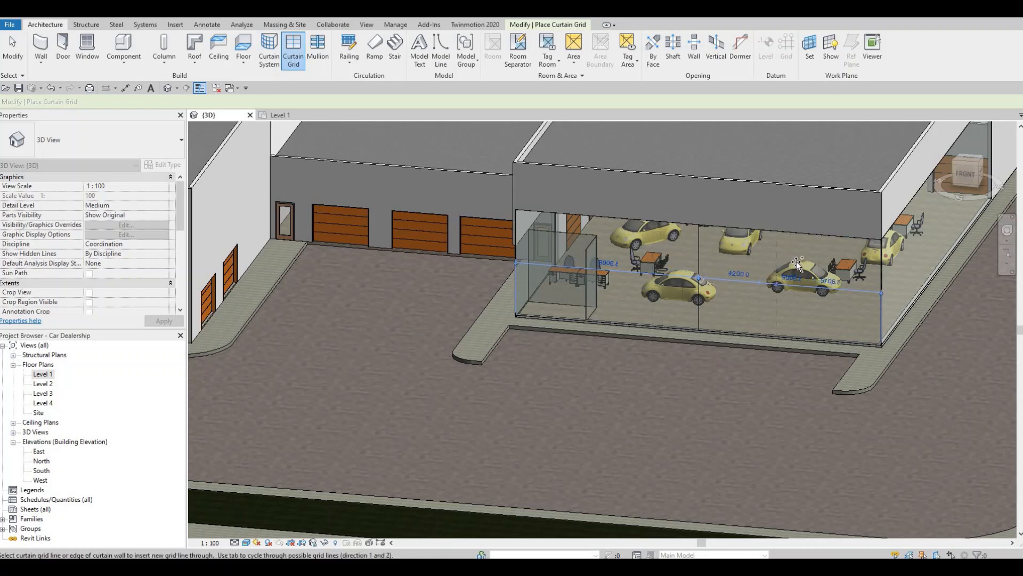
left_click(794, 261)
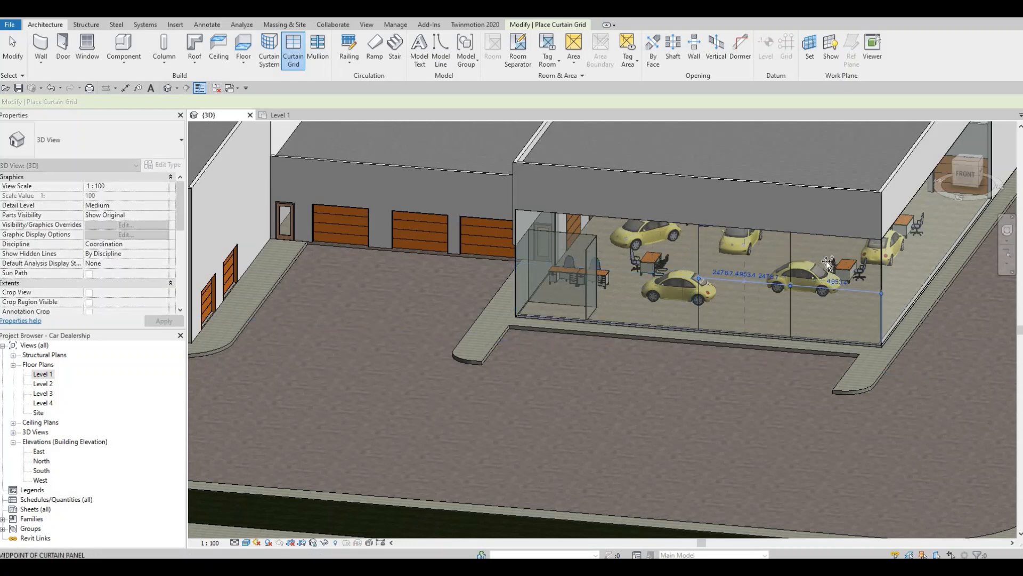
left_click(831, 265)
left_click(835, 275)
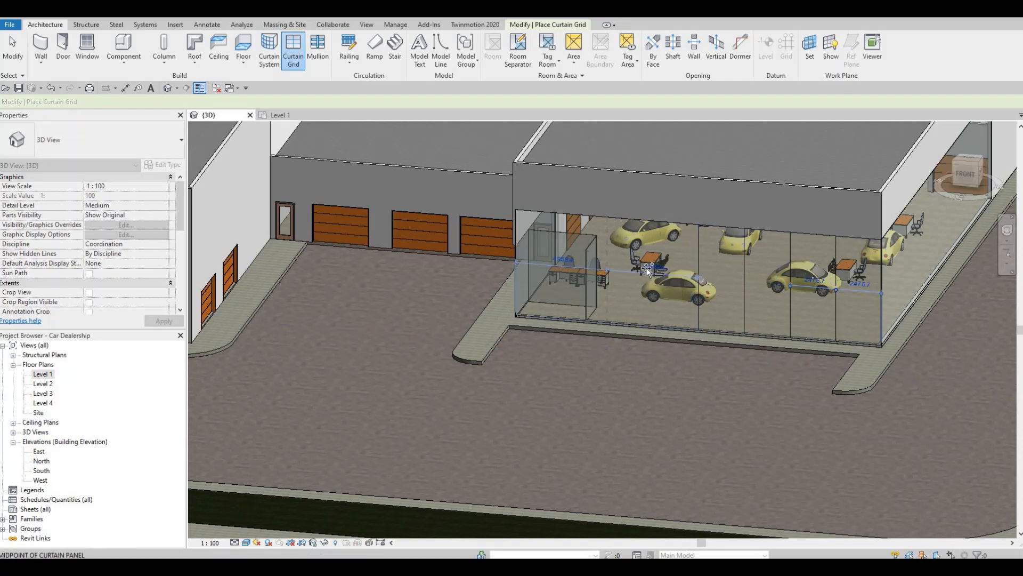
Divide the western half of the smaller showroom's front curtain wall into four equal bays with vertical grid lines and end grid placement
left_click(648, 268)
left_click(558, 328)
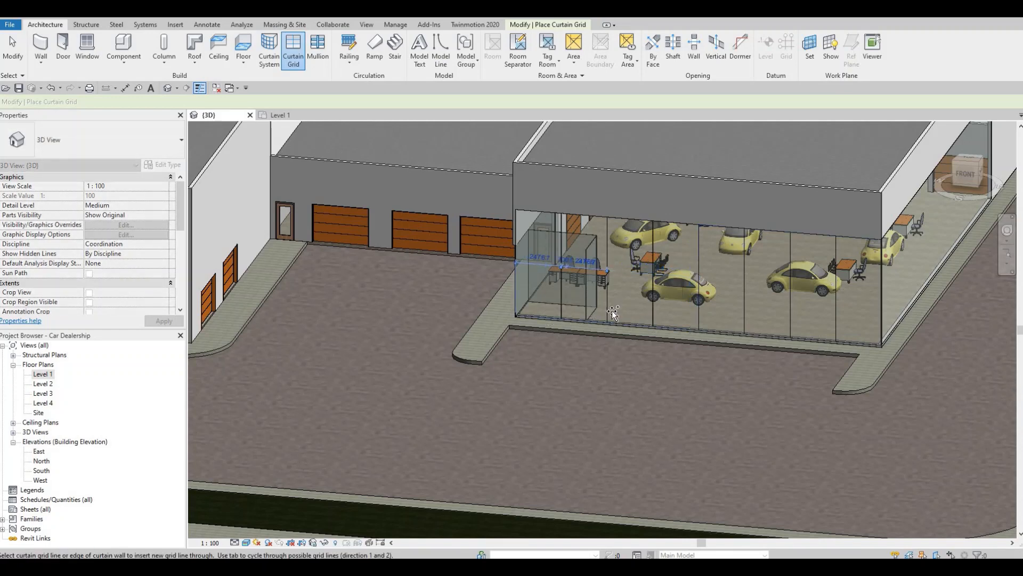
middle_click_drag(612, 310, 596, 309, "shift")
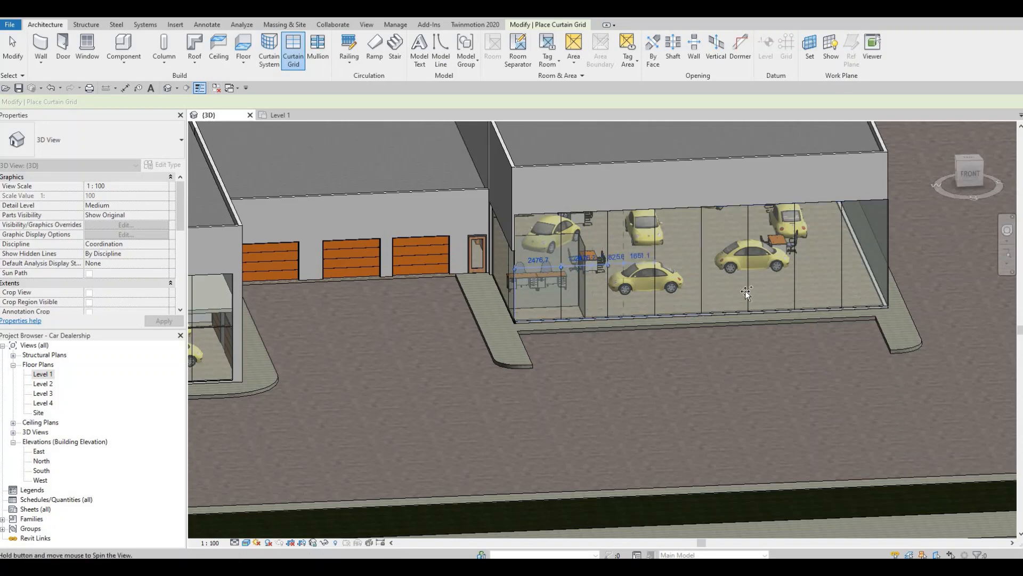
middle_click_drag(745, 290, 536, 300, "shift")
key("Escape")
key("Escape")
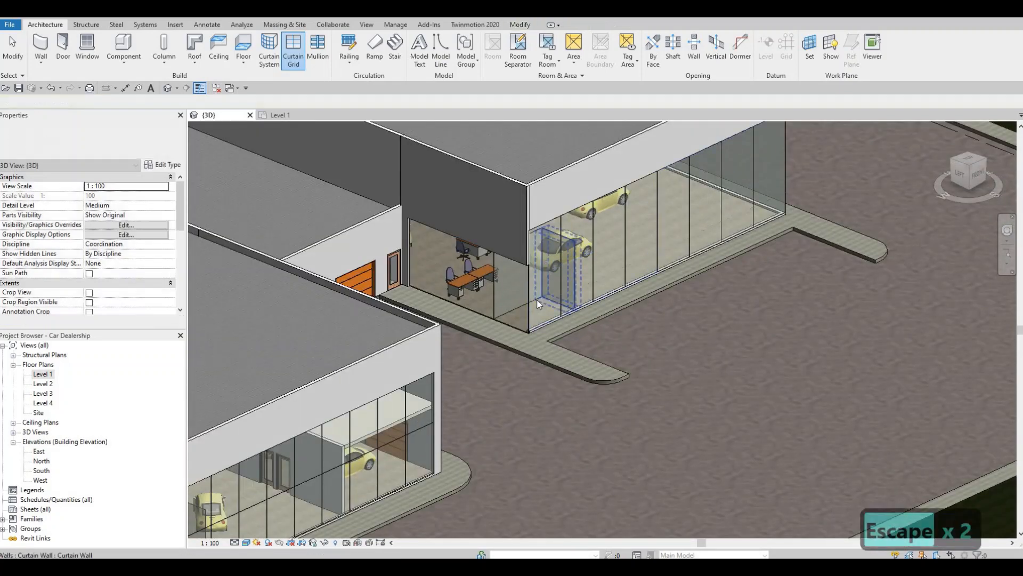
key("Escape")
Align the top of the smaller showroom's western curtain wall with its front one and divide the western wall into four equal bays with vertical grid lines
key("a")
key("l")
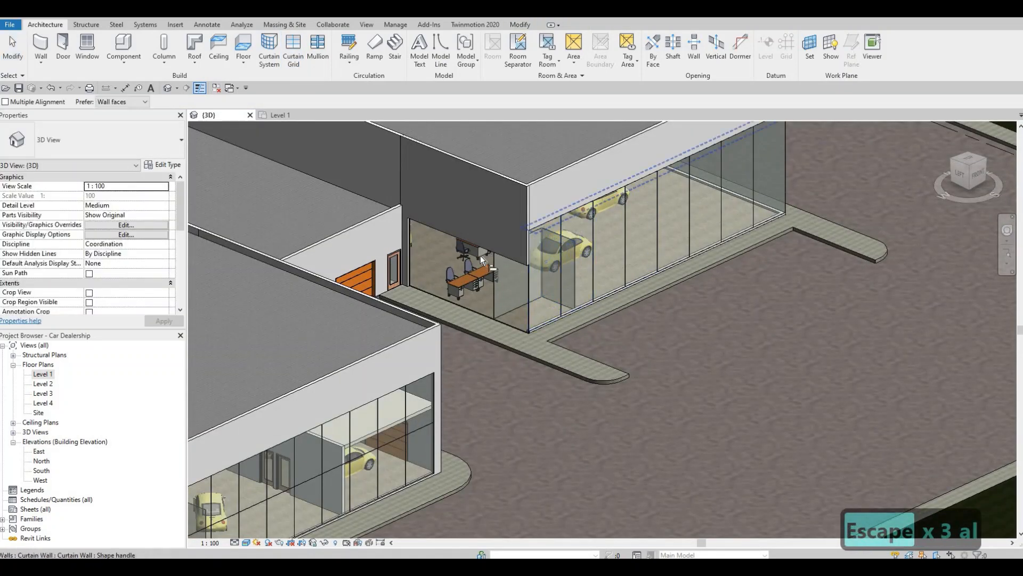
key("Escape")
key("Escape")
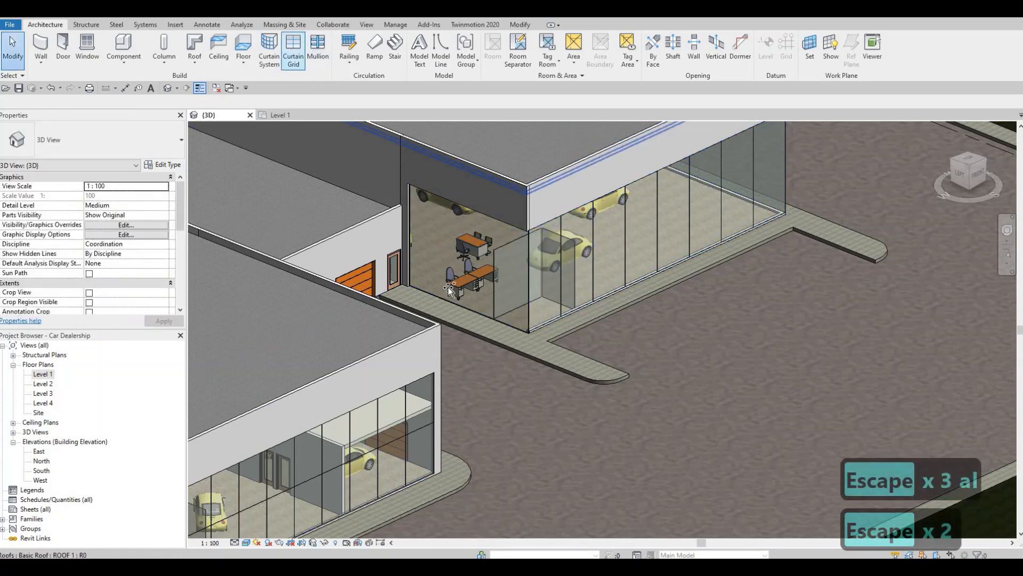
left_click(468, 303)
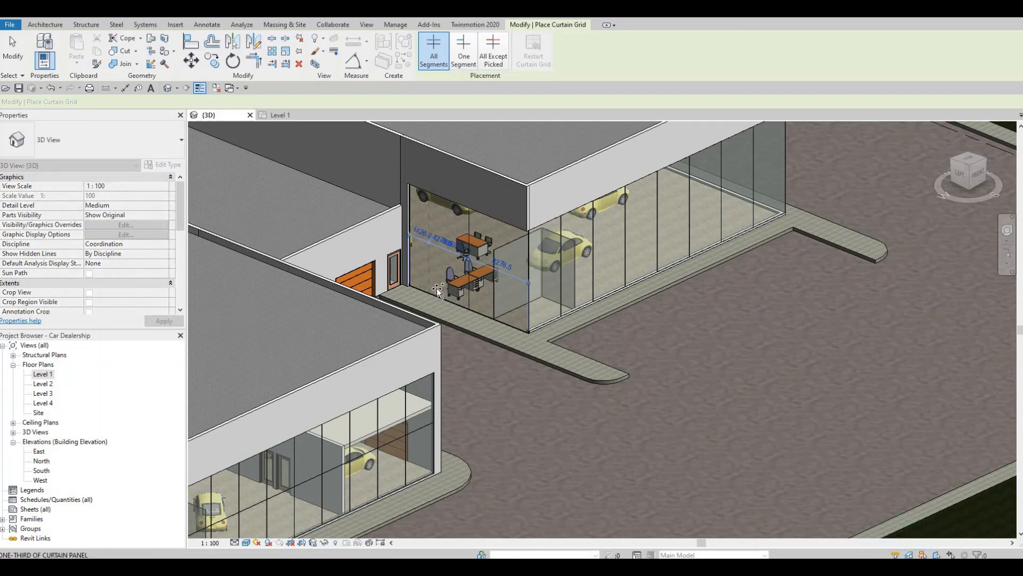
left_click(438, 292)
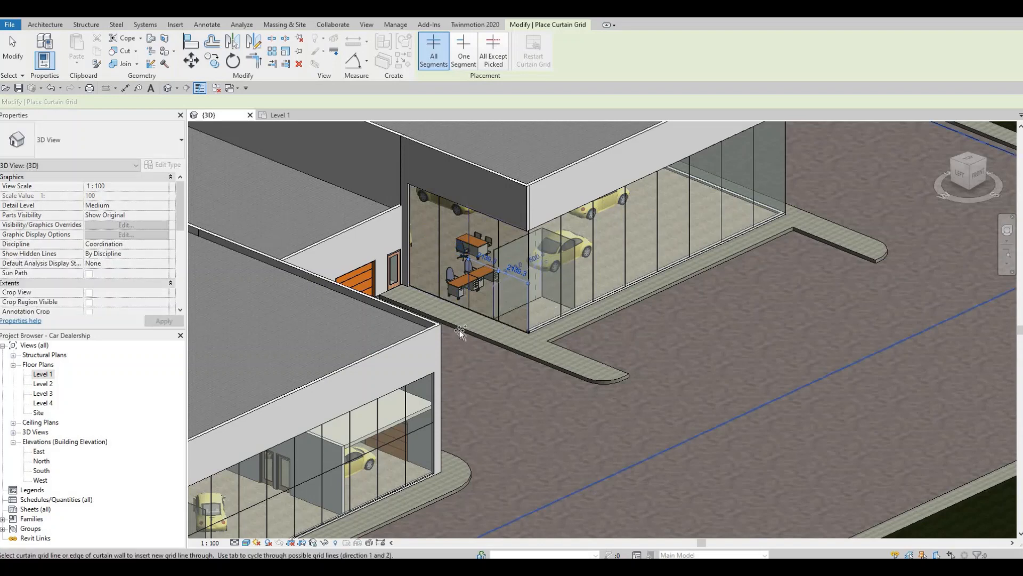
Move the front curtain wall's westernmost grid line to the corner vestibule's side wall and add a vertical grid line midway to the corner, 1950 mm away
middle_click_drag(460, 330, 539, 328, "shift")
scroll(539, 328, "up", 2)
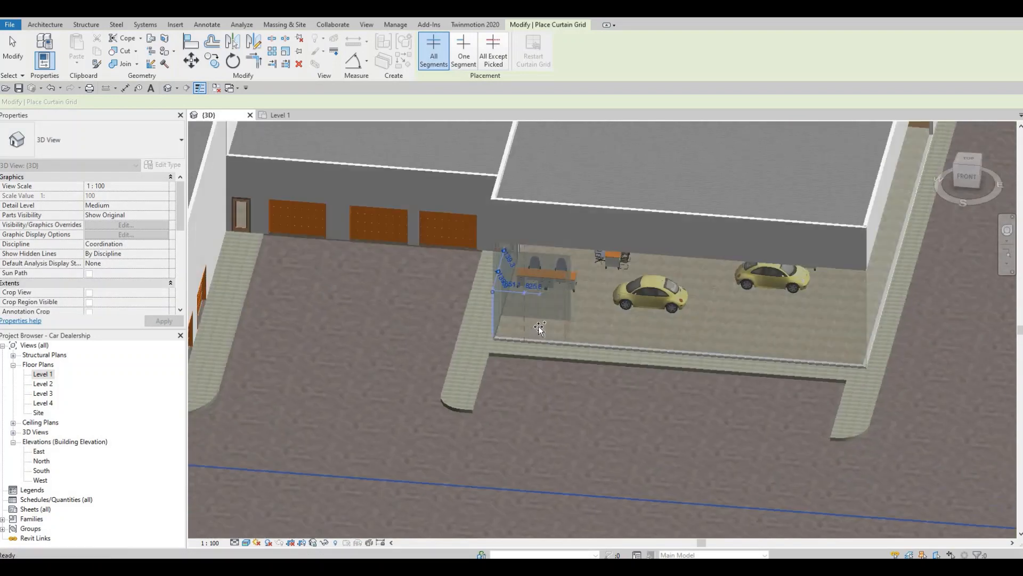
scroll(540, 328, "up", 1)
key("Escape")
key("Escape")
left_click(546, 266)
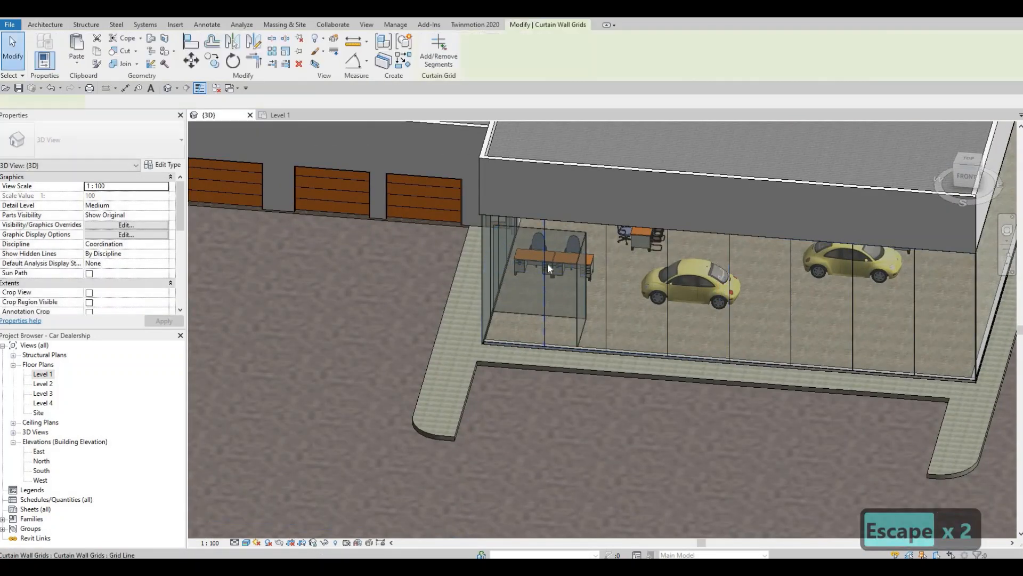
scroll(548, 263, "up", 2)
left_click_drag(593, 250, 549, 267)
key("Escape")
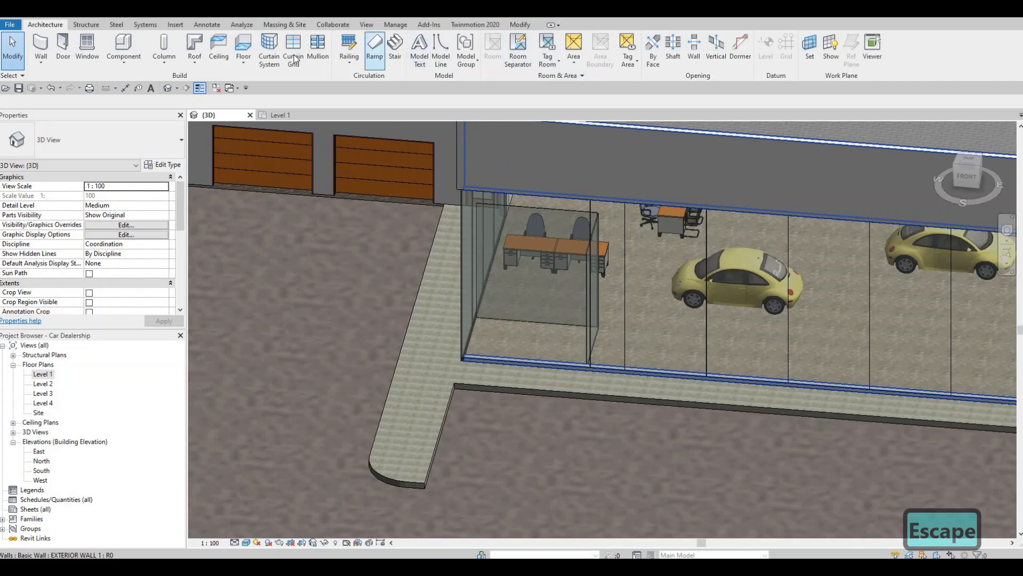
left_click(524, 342)
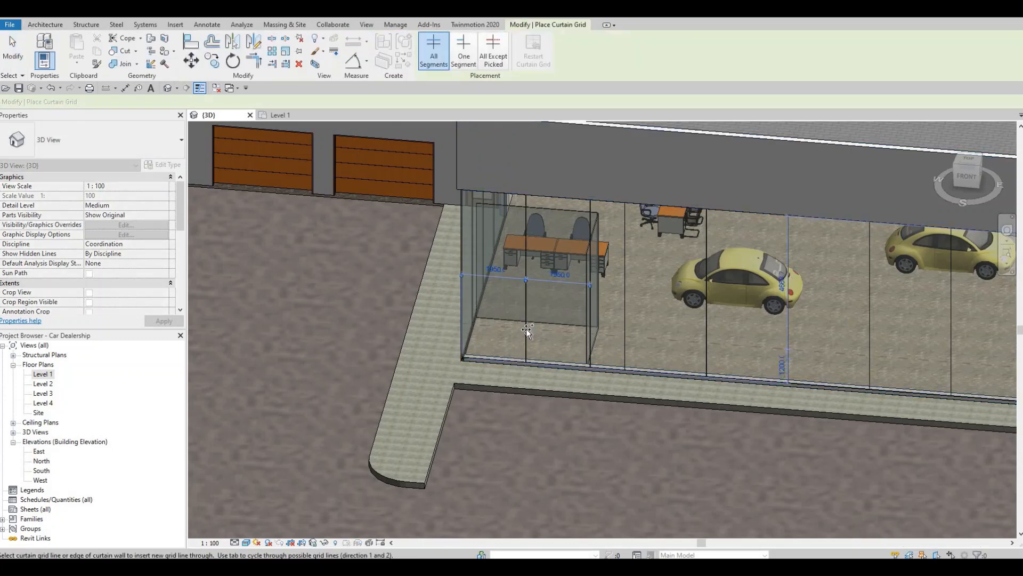
Add horizontal grid lines at mid-height to the smaller showroom's western and front curtain walls
middle_click_drag(661, 323, 464, 210, "shift")
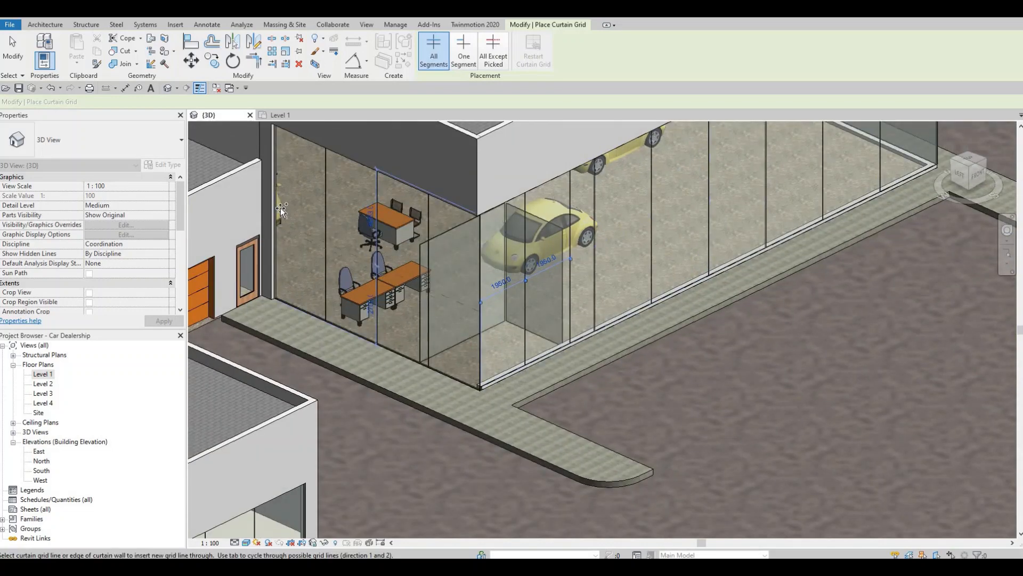
left_click(481, 300)
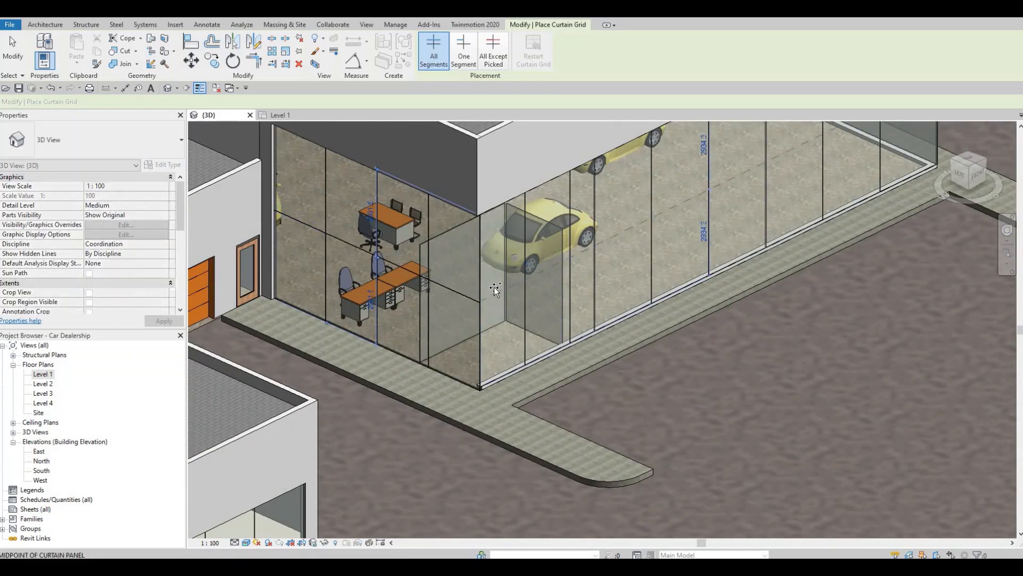
scroll(508, 307, "down", 1)
middle_click_drag(644, 292, 322, 261, "shift")
middle_click_drag(694, 303, 322, 256, "shift")
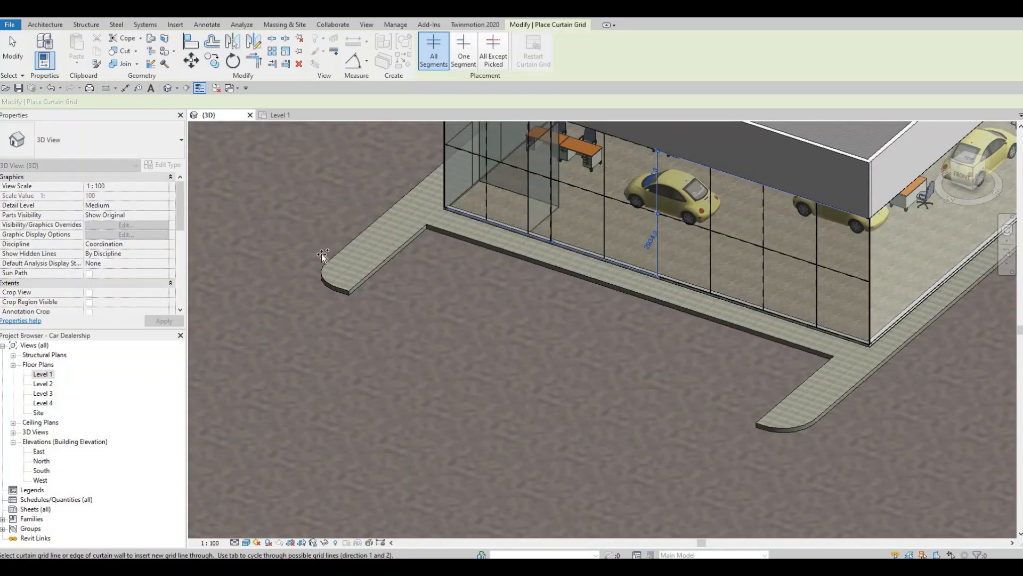
Place a vertical grid line at the middle of the smaller showroom's eastern curtain wall and divide its southern half into six equal bays
scroll(498, 282, "down", 1)
middle_click_drag(850, 322, 565, 282)
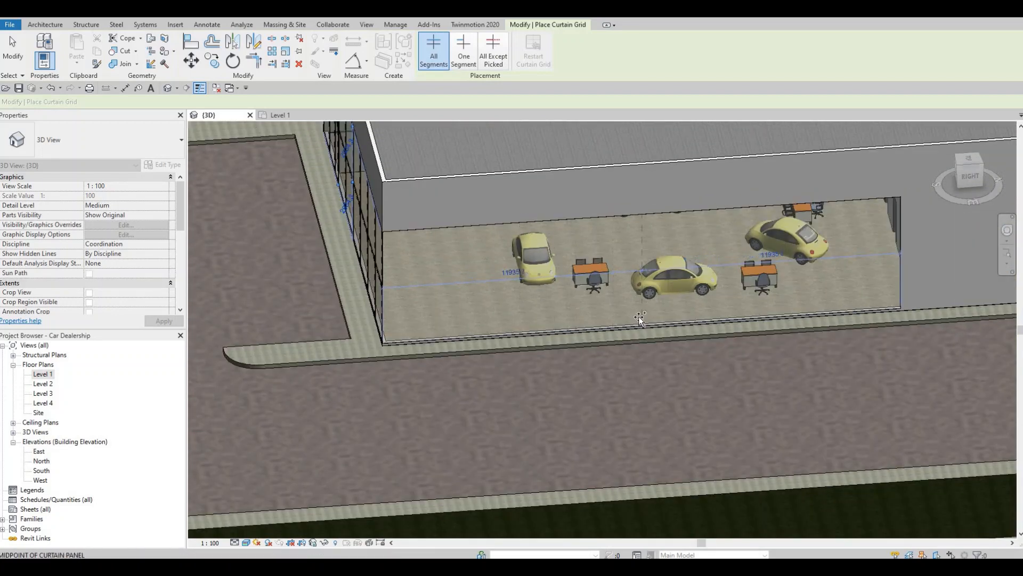
left_click(536, 323)
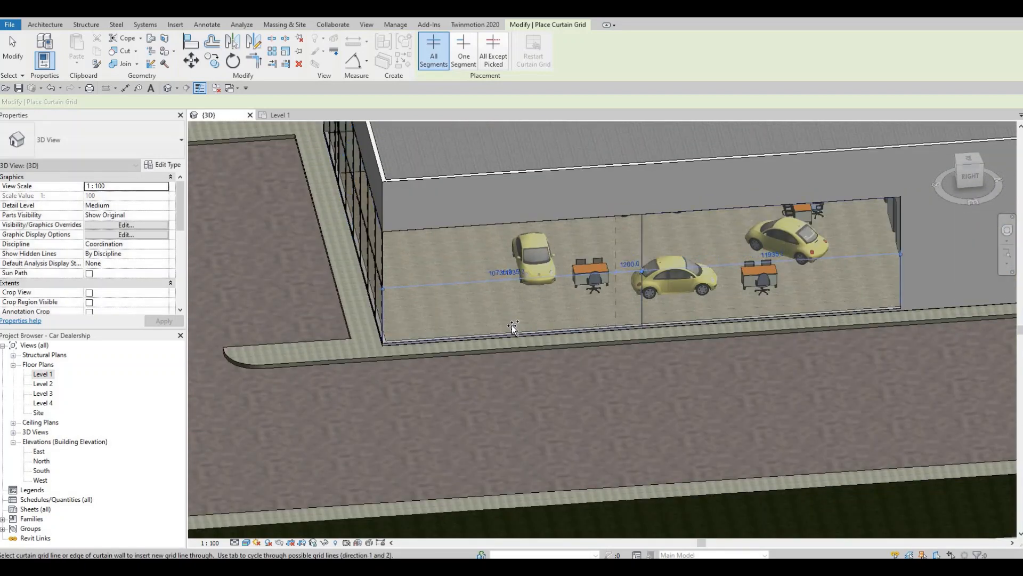
left_click(451, 333)
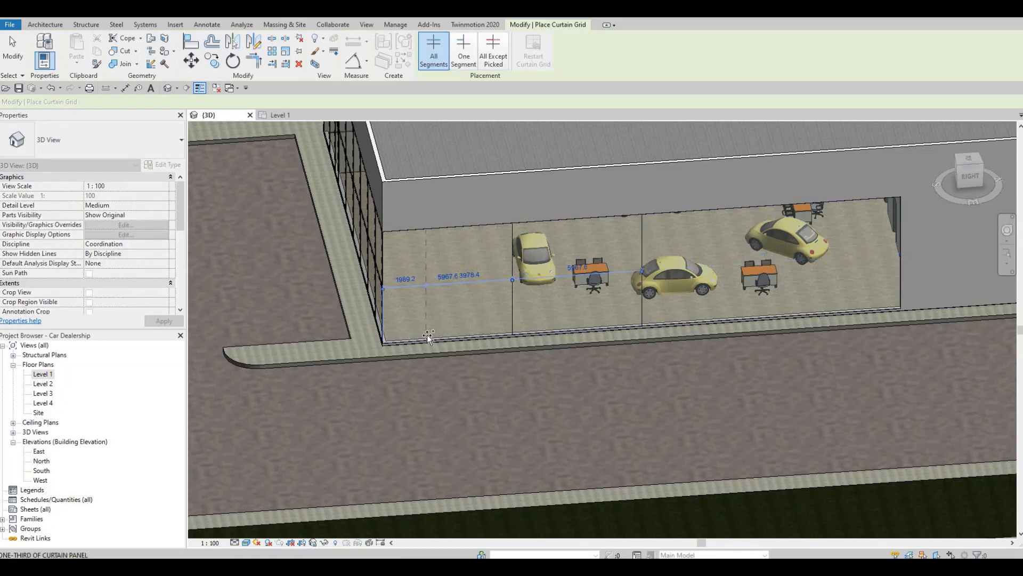
left_click(457, 337)
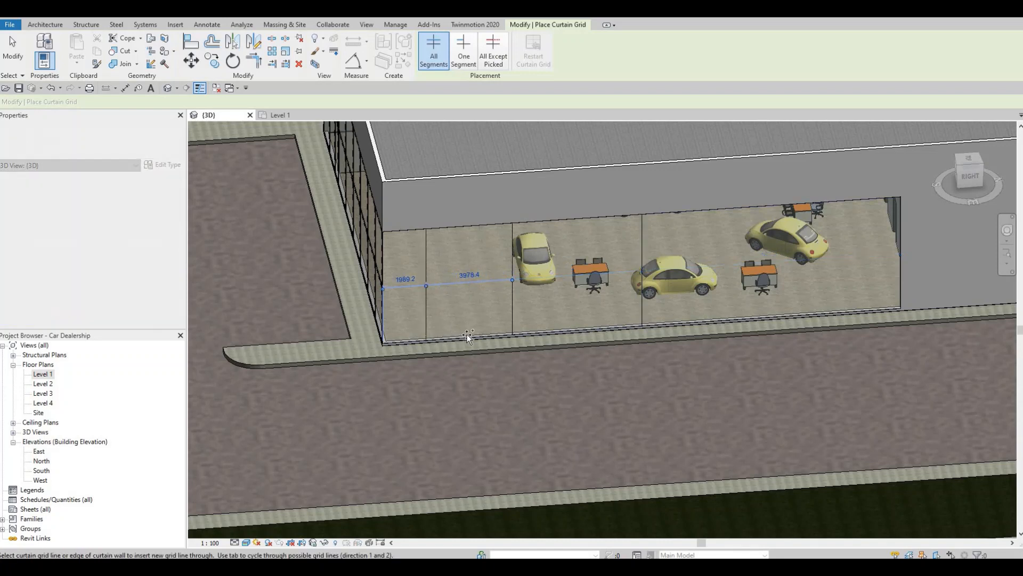
left_click(558, 334)
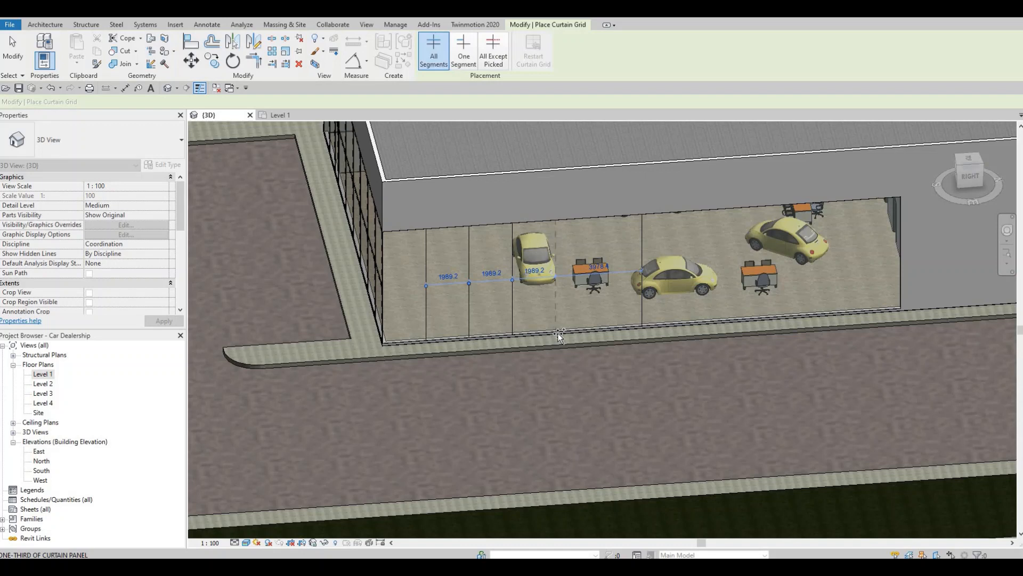
left_click(650, 322)
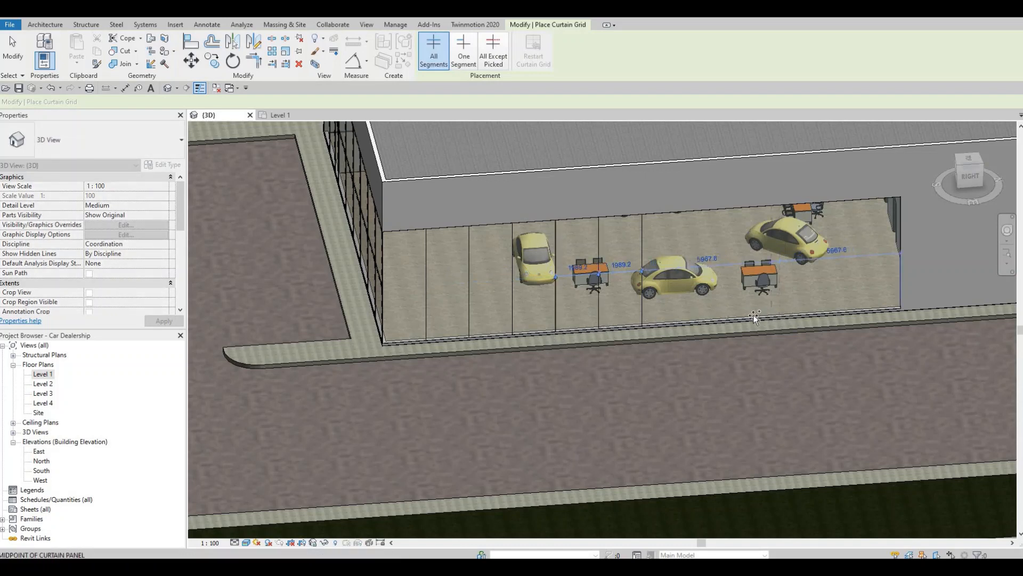
Divide the northern half of the smaller showroom's eastern curtain wall into six equal bays with vertical grid lines
left_click(815, 314)
left_click(852, 312)
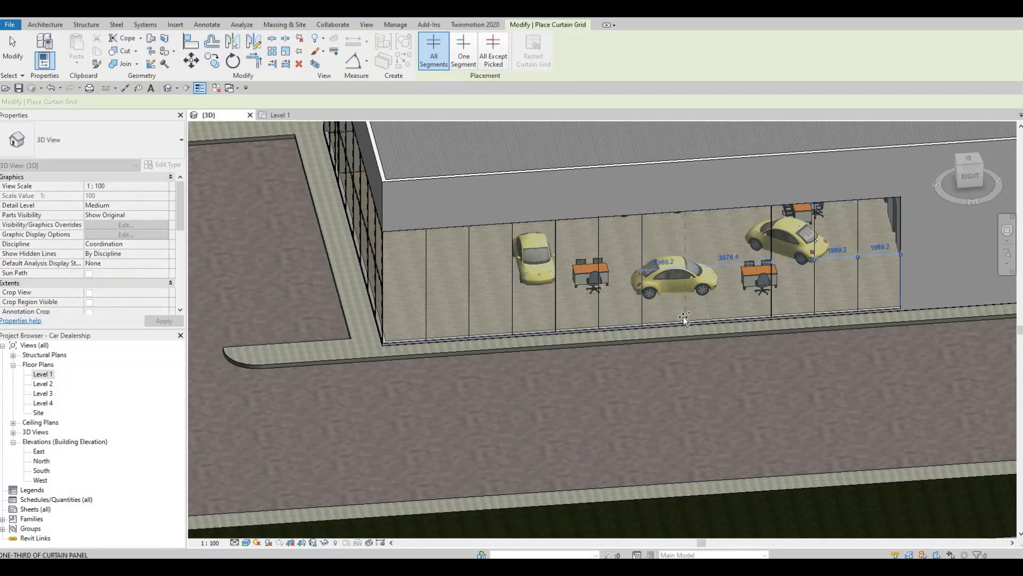
left_click(727, 314)
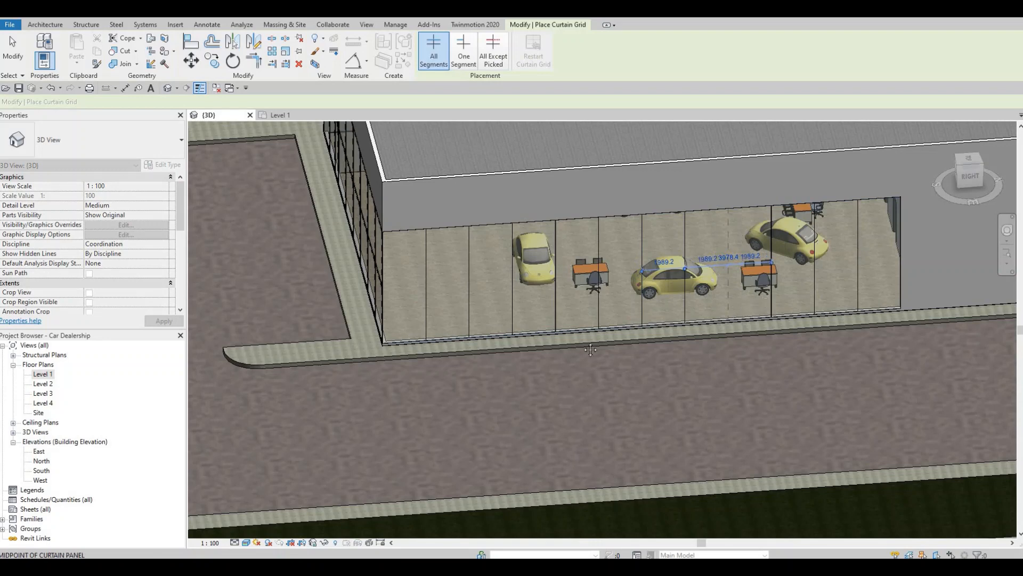
Add a horizontal grid line at mid-height across the smaller showroom's eastern curtain wall
scroll(659, 333, "down", 3)
middle_click_drag(646, 341, 554, 343, "shift")
middle_click_drag(633, 323, 709, 320, "shift")
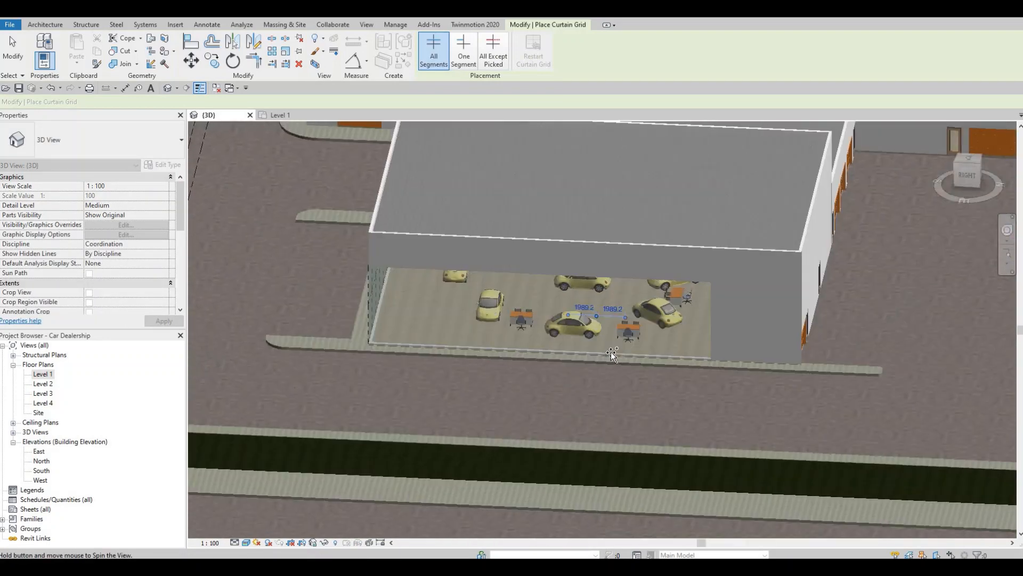
scroll(639, 349, "down", 1)
mouse_move(783, 327)
middle_mouse_down()
mouse_move(680, 333)
mouse_move(767, 322)
middle_mouse_up()
scroll(329, 366, "up", 3)
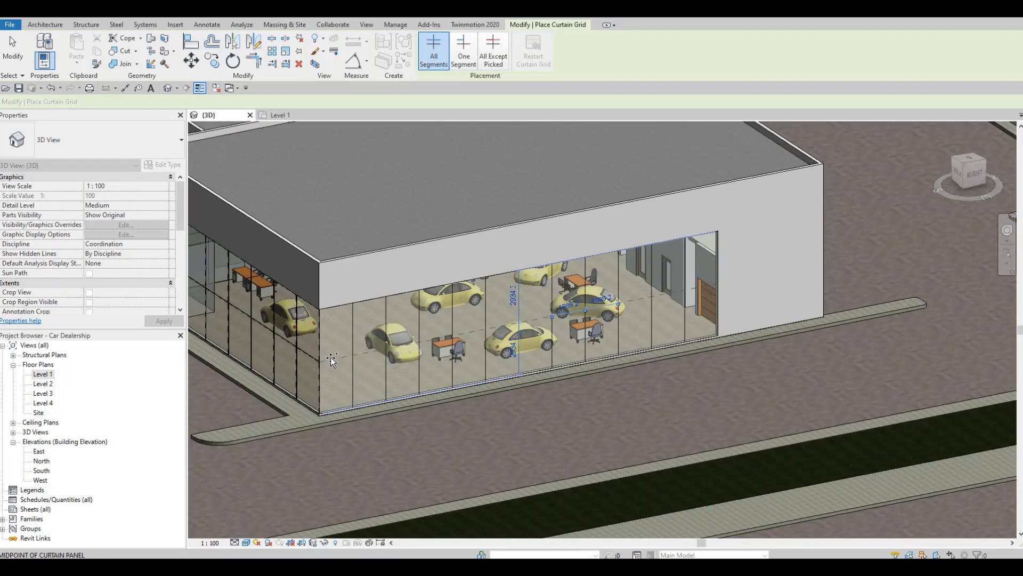
Divide the service building's eastern curtain wall into four 1900 mm bays with vertical grid lines and add a horizontal grid line 2600 mm below its top
scroll(842, 281, "down", 2)
middle_click_drag(842, 281, 730, 301)
middle_click_drag(898, 210, 665, 279)
scroll(666, 276, "down", 1)
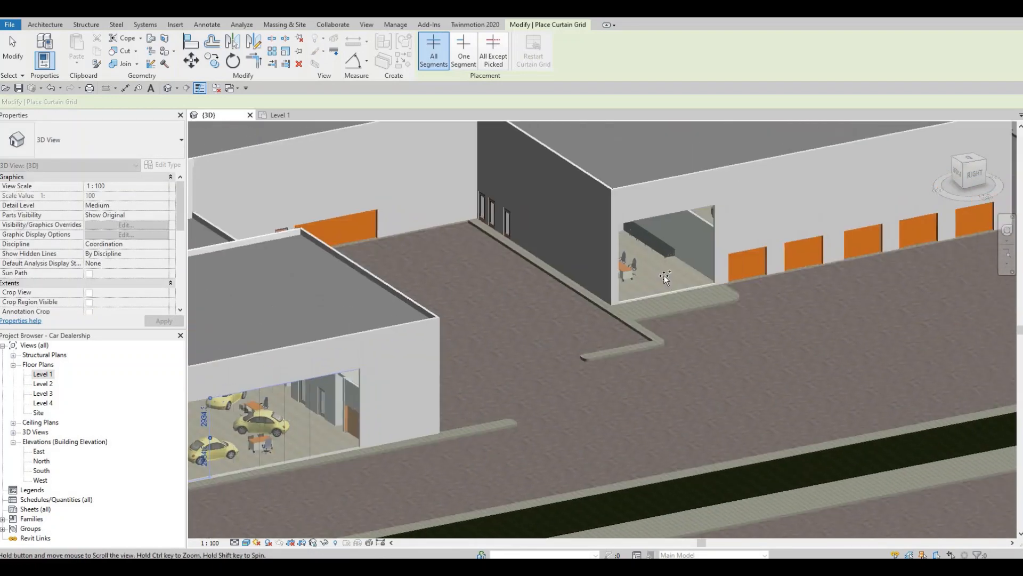
scroll(663, 286, "up", 3)
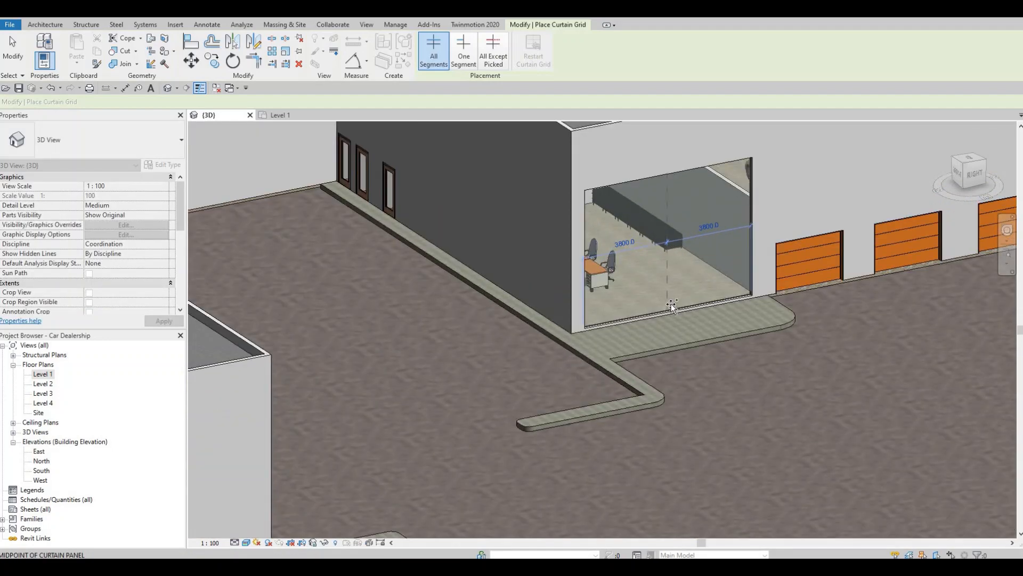
left_click(670, 303)
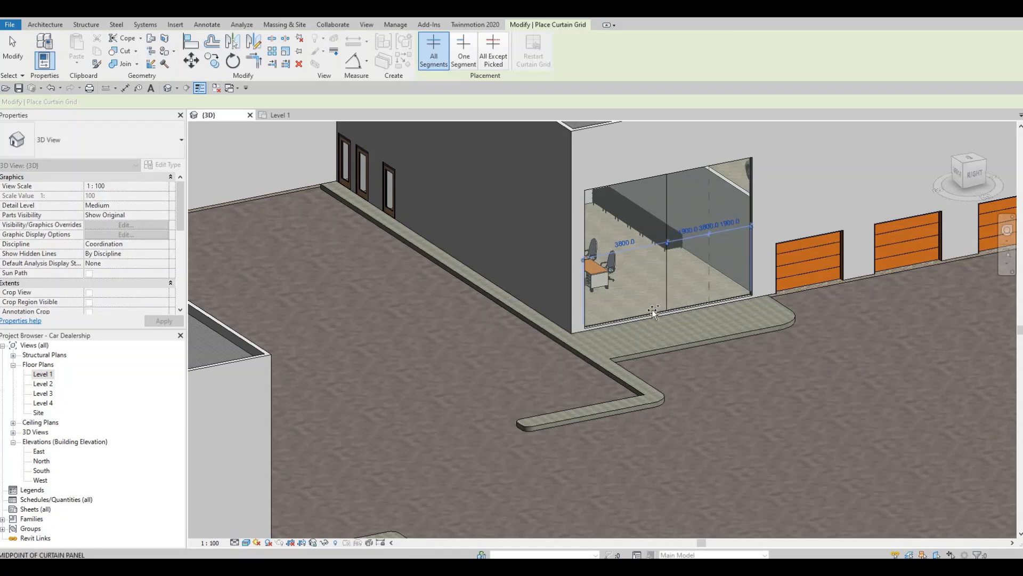
left_click(623, 315)
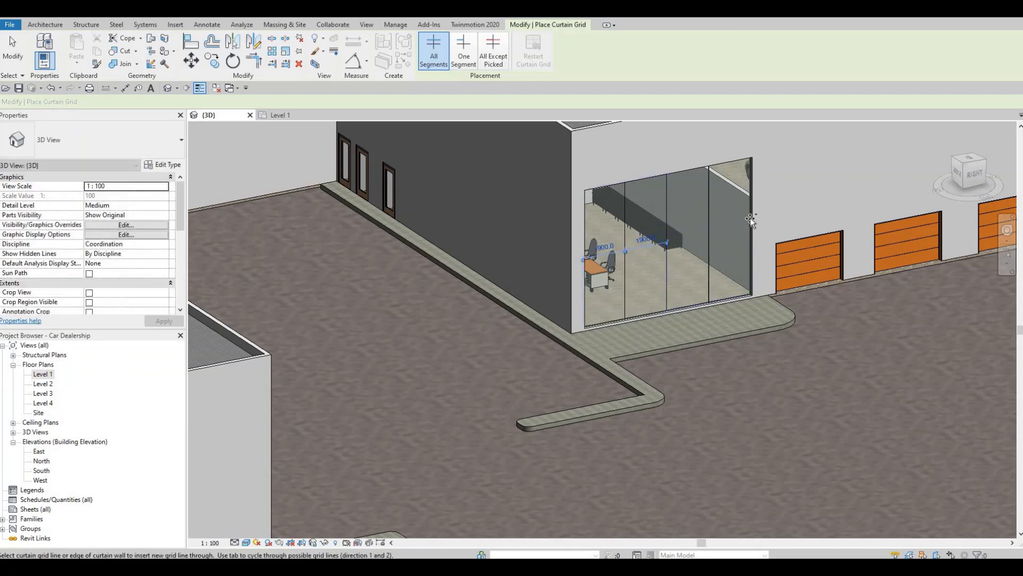
left_click(660, 261)
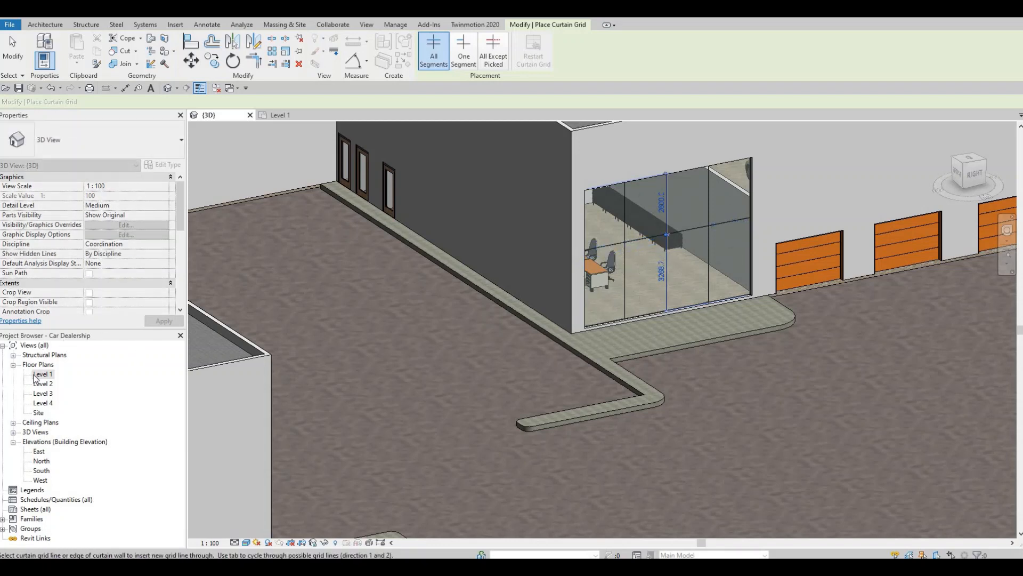
Open the Level 1 floor plan at the eastern curtain wall of the Lounge/Advisors room
double_click(35, 376)
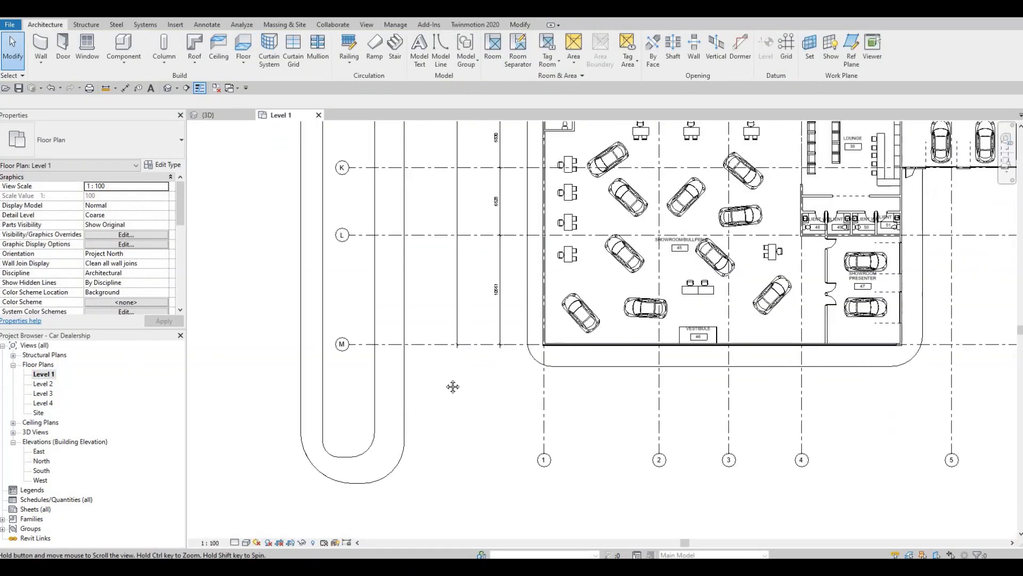
scroll(609, 340, "down", 2)
middle_click_drag(609, 339, 366, 414)
middle_click_drag(490, 260, 488, 350)
scroll(501, 262, "up", 2)
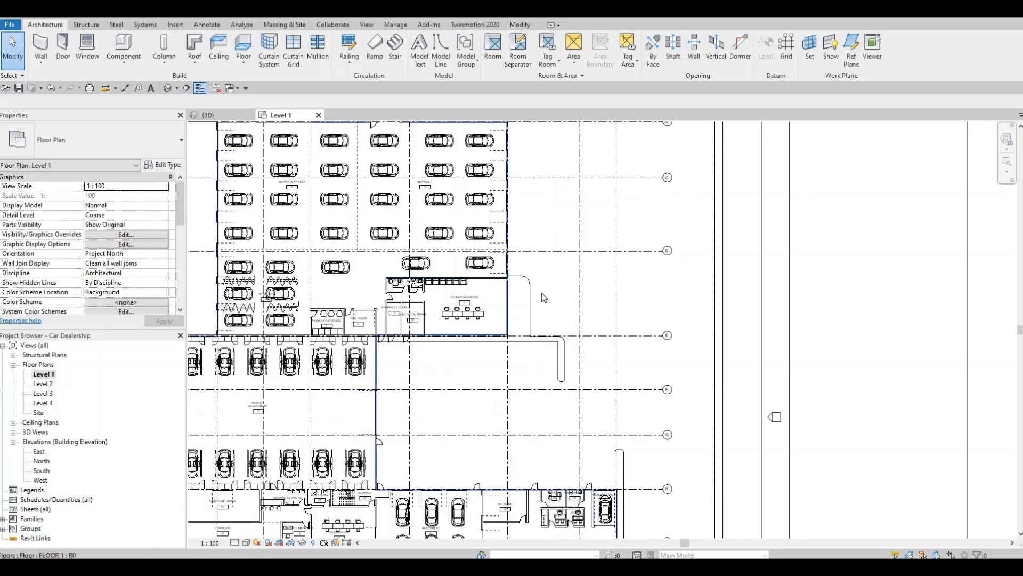
scroll(512, 293, "up", 3)
scroll(516, 293, "up", 4)
key("Escape")
key("Escape")
middle_click_drag(460, 271, 467, 198)
scroll(467, 199, "up", 1)
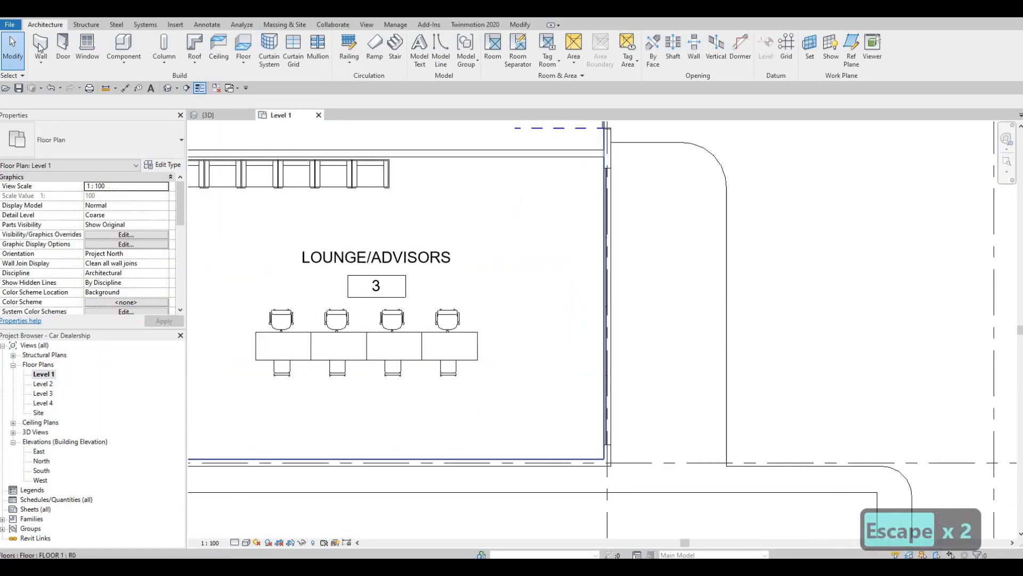
Draw a three-sided curtain wall vestibule inside the eastern wall of the Lounge/Advisors room, about 1800 mm deep and 3000 mm long
key("w")
key("a")
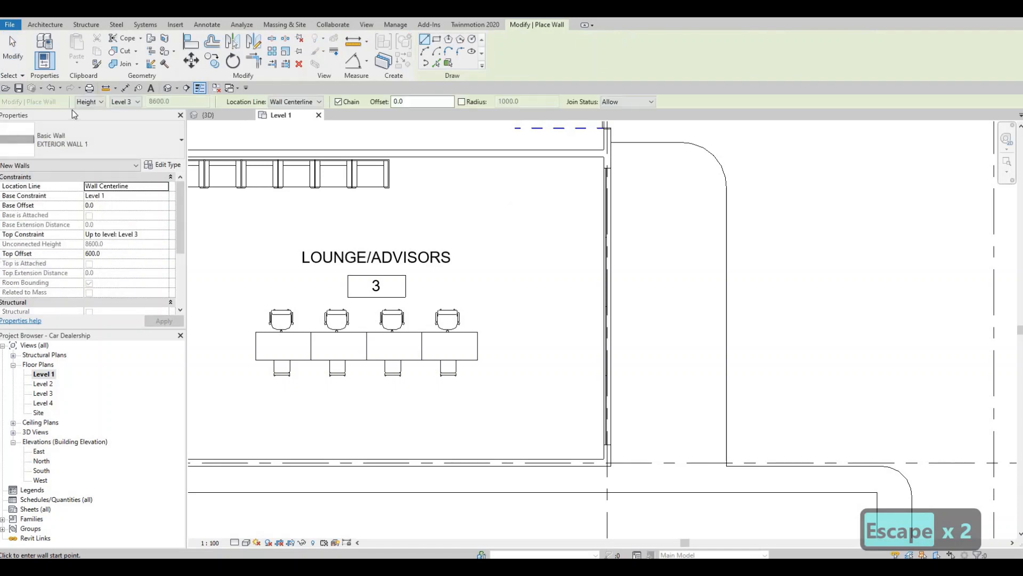
left_click(97, 144)
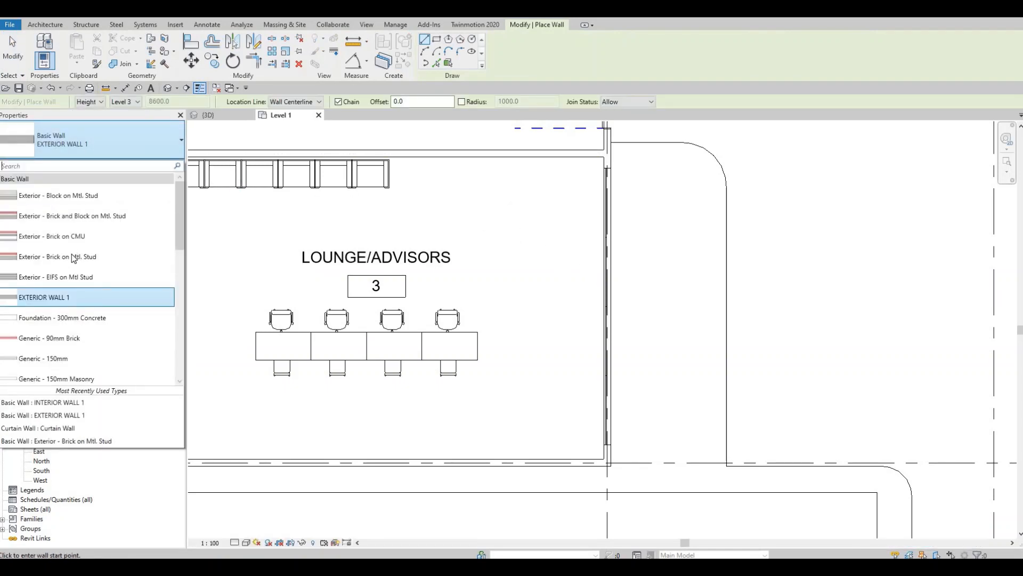
scroll(72, 257, "down", 3)
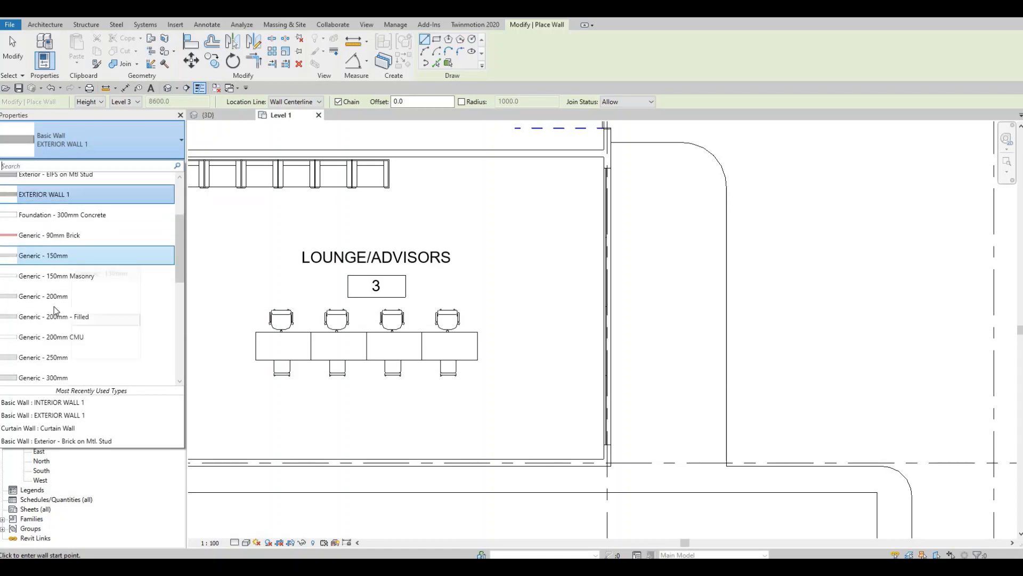
scroll(54, 306, "down", 5)
left_click(45, 299)
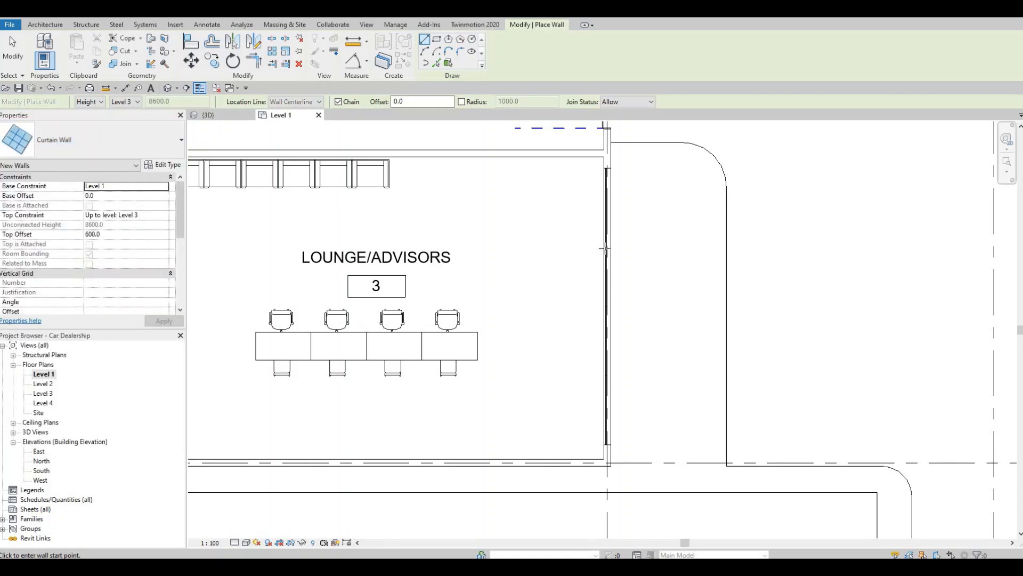
left_click(526, 253)
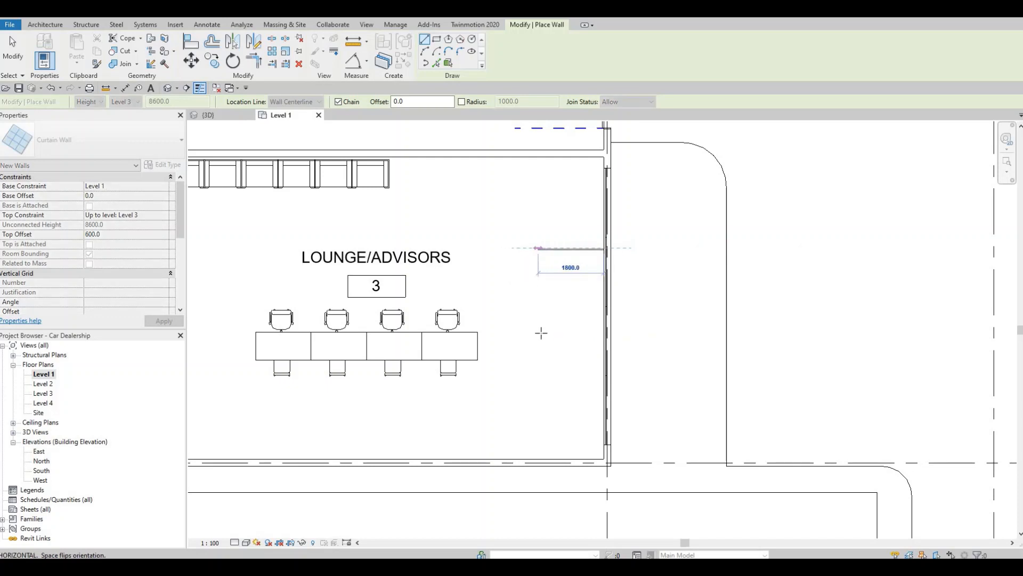
left_click(539, 249)
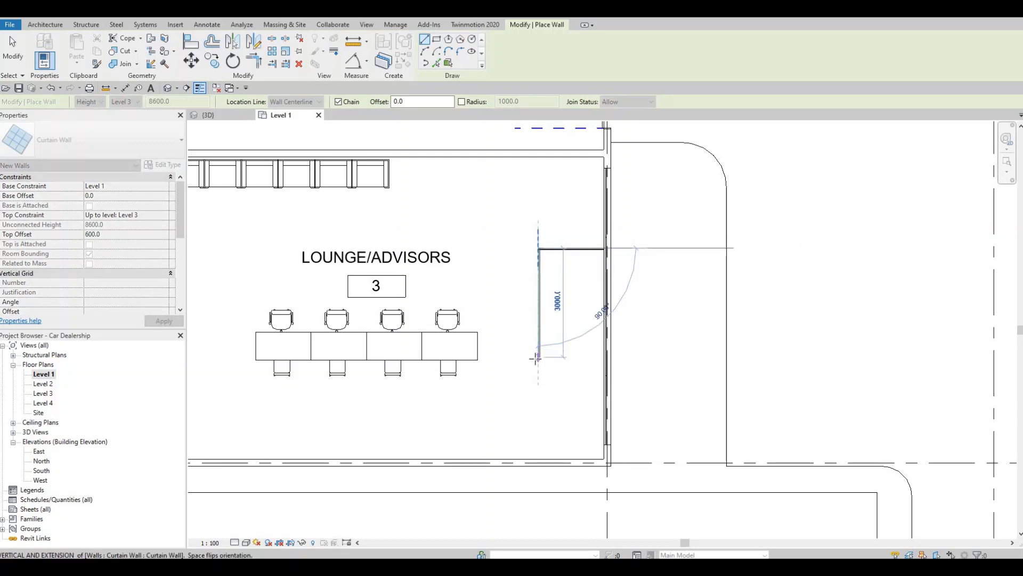
left_click(539, 356)
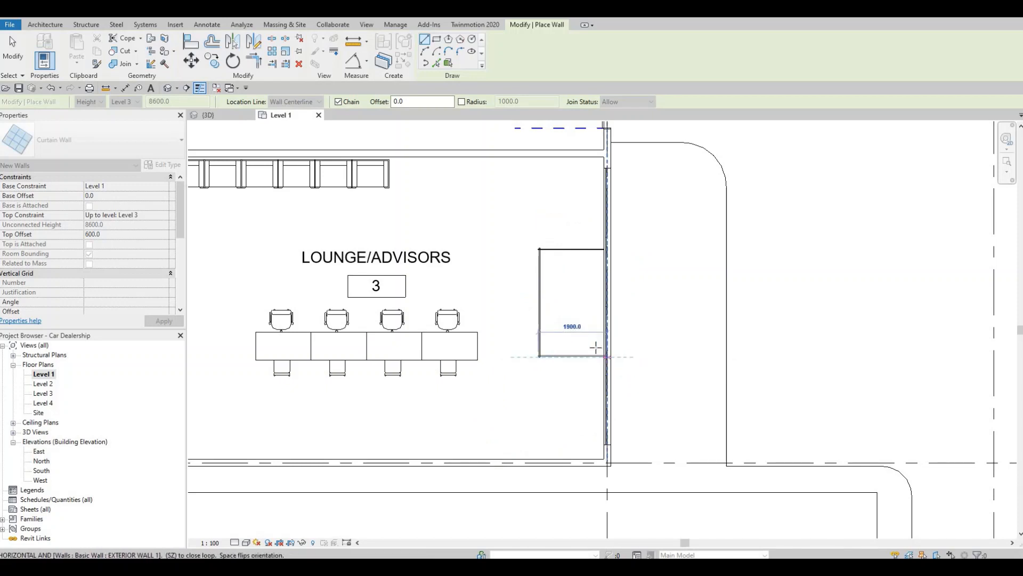
left_click(580, 343)
key("Escape")
key("Escape")
key("Escape")
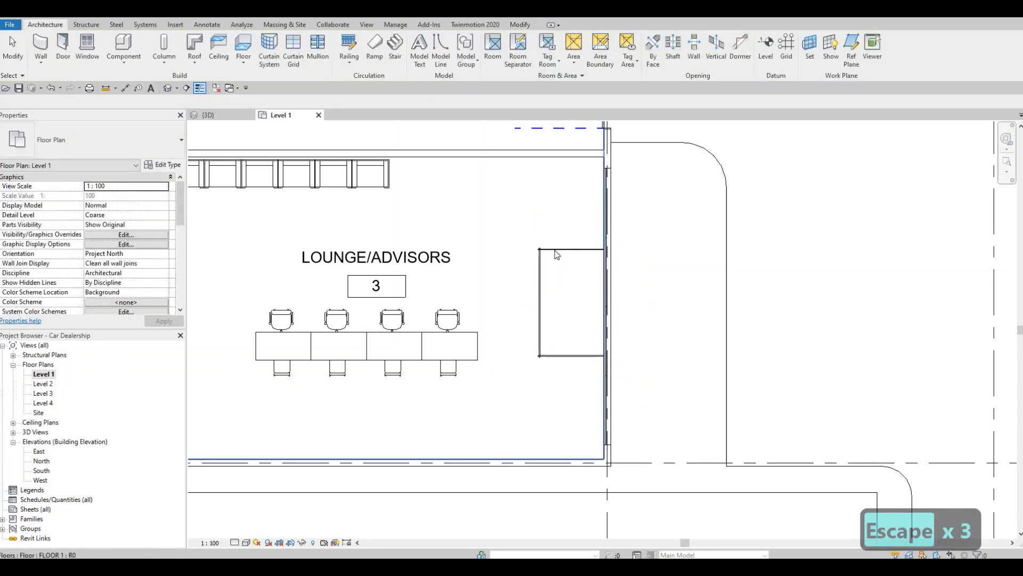
Set the top constraint of the three vestibule curtain walls to Level 2
key("Tab")
left_click(557, 249)
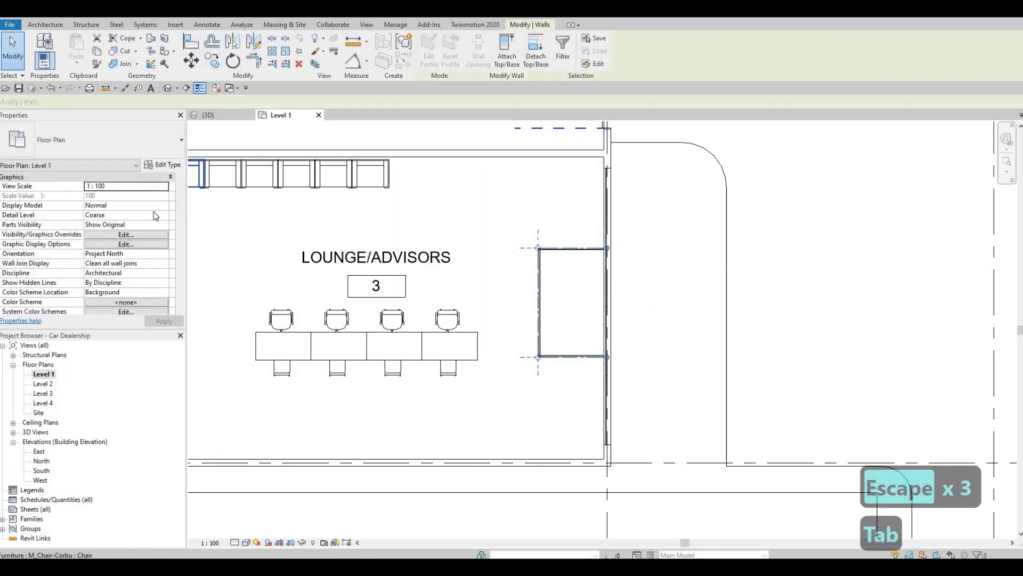
left_click(142, 217)
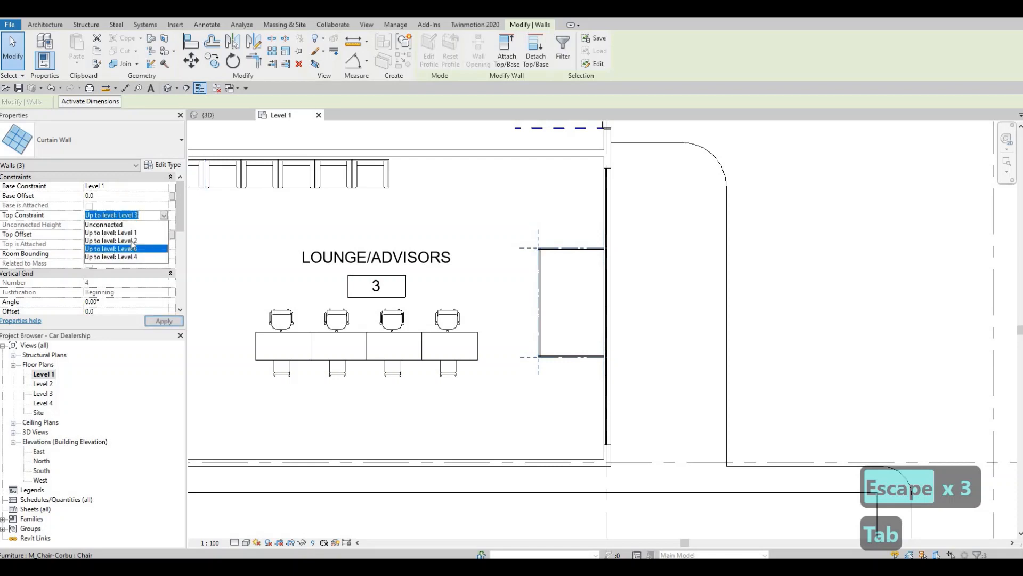
left_click(111, 240)
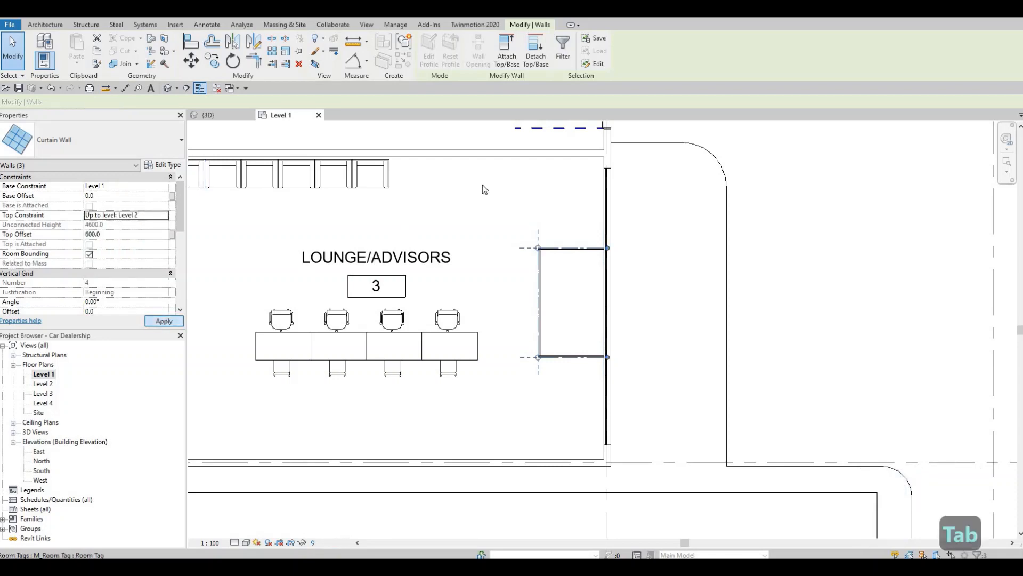
scroll(526, 222, "down", 5)
key("Escape")
Sketch a rectangular ROOF 2 footprint around the vestibule, placed on Level 2 with a base offset of 0 and no slope
scroll(571, 222, "up", 6)
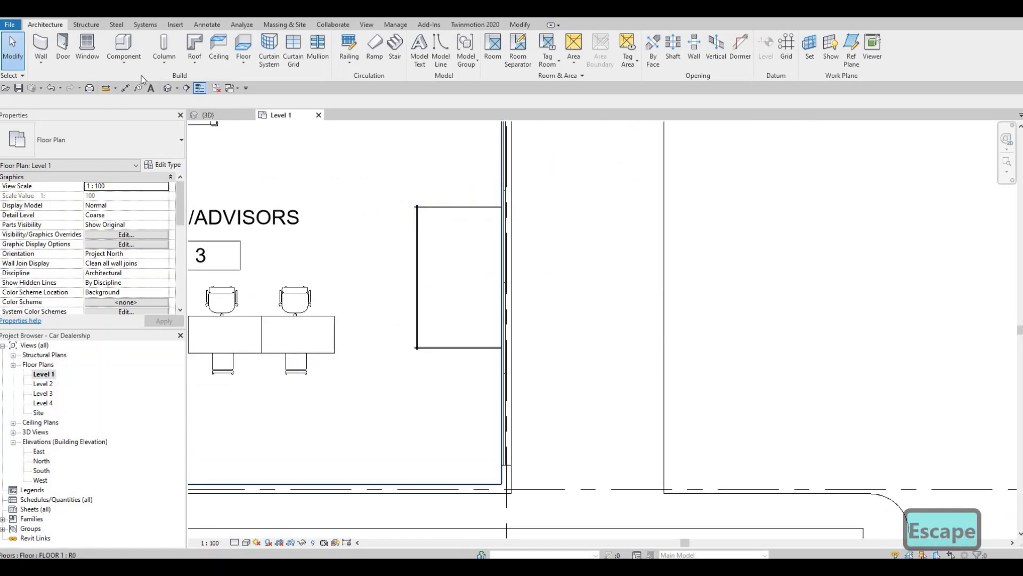
left_click(196, 46)
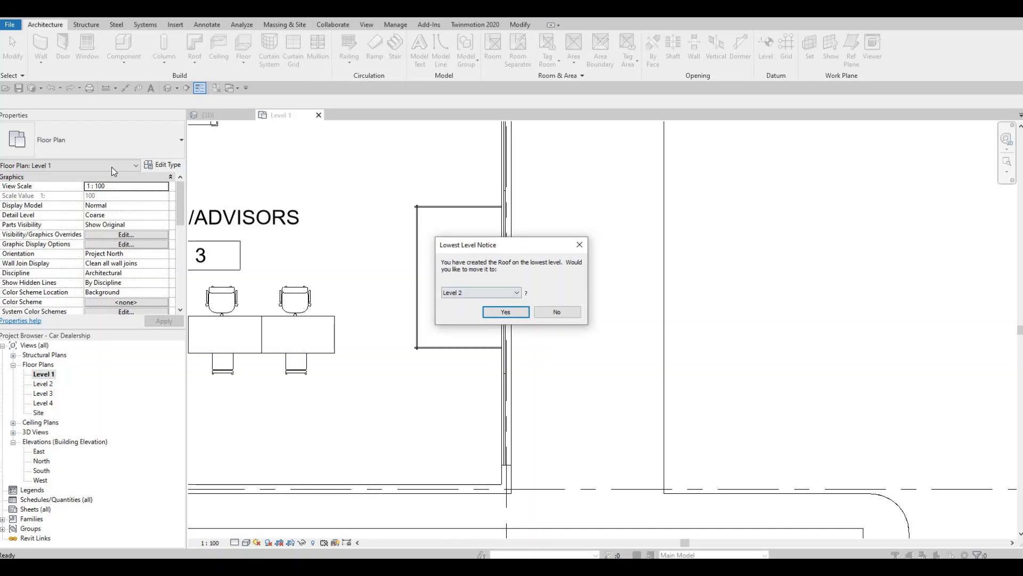
key("Return")
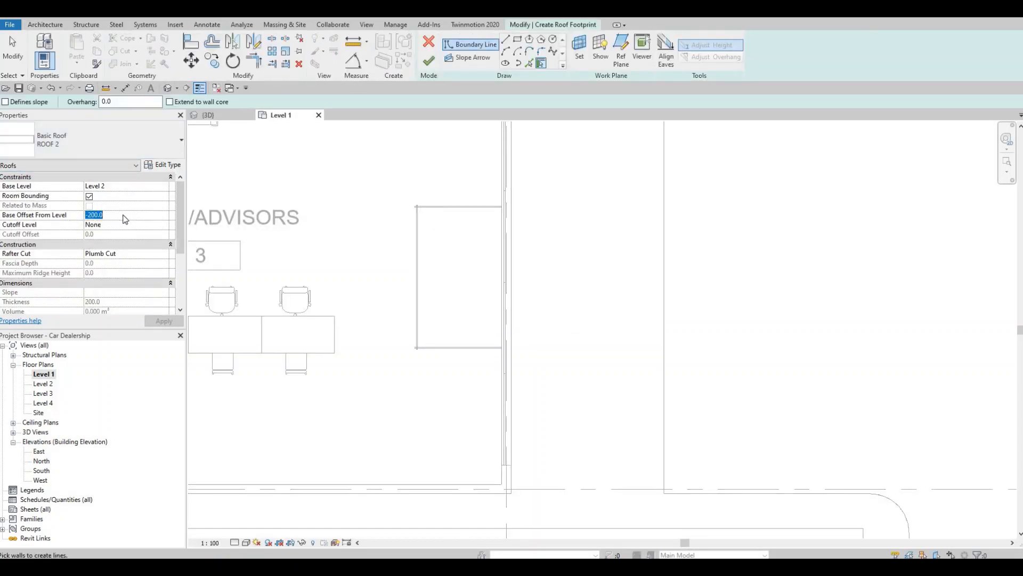
type("0")
key("Return")
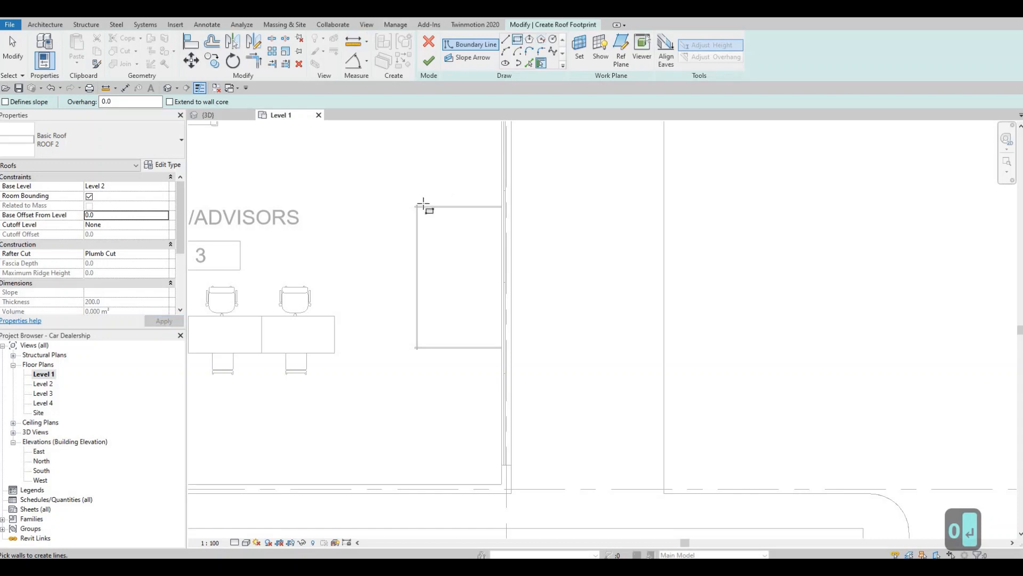
scroll(412, 202, "up", 2)
middle_click_drag(412, 202, 387, 216)
left_click(387, 216)
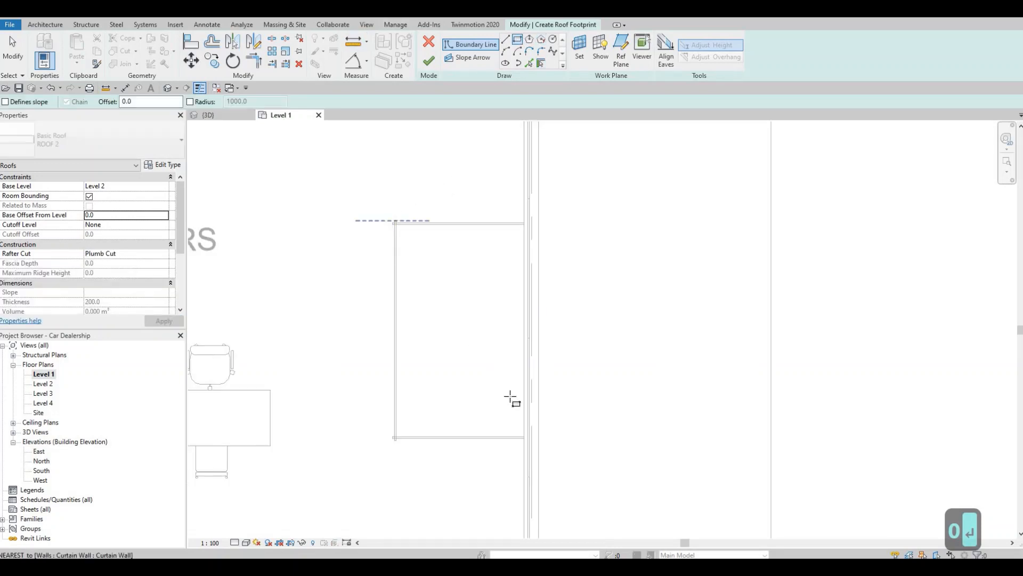
left_click(524, 438)
key("Escape")
key("Escape")
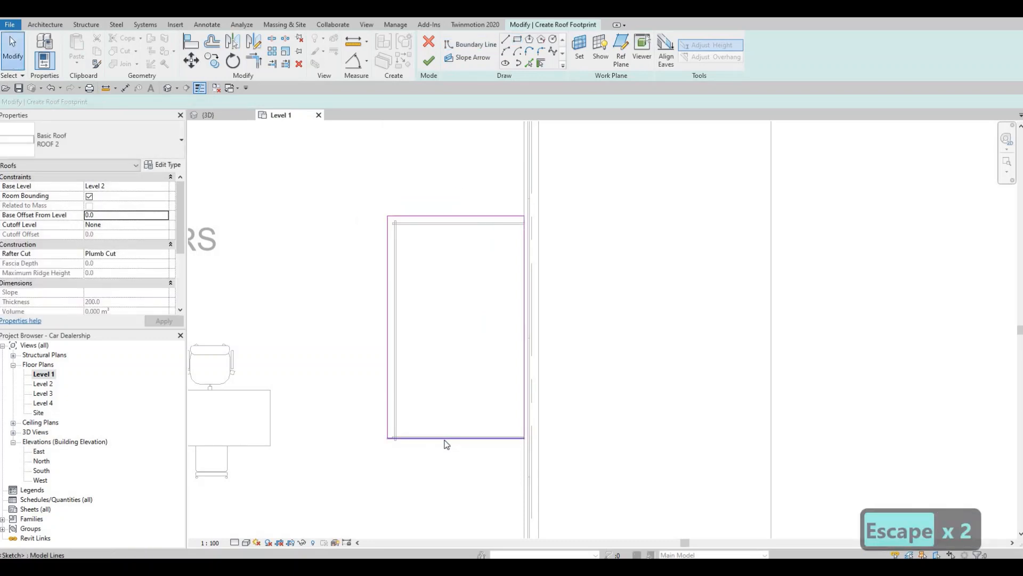
Nudge the northern, eastern and western edges of the roof boundary inward to fit the vestibule walls, and finish the roof
scroll(437, 333, "up", 2)
key("l")
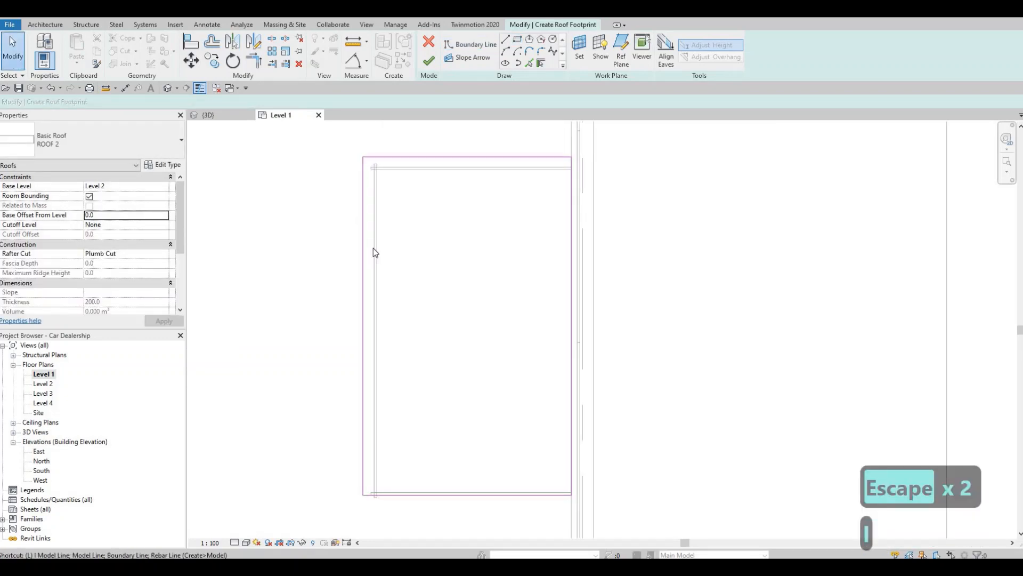
key("Escape")
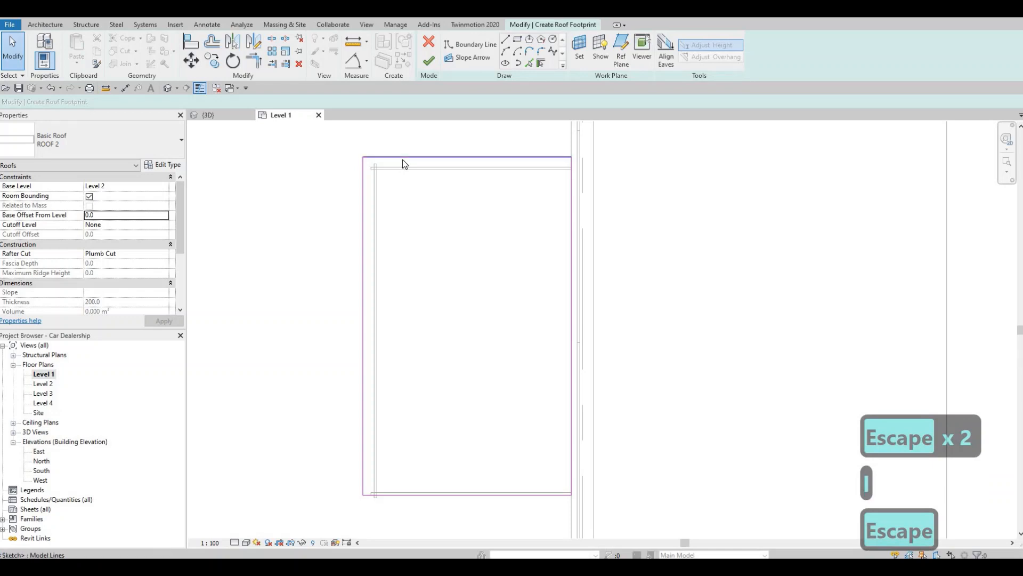
left_click(402, 159)
key("Down")
key("Down")
key("Down")
key("Down")
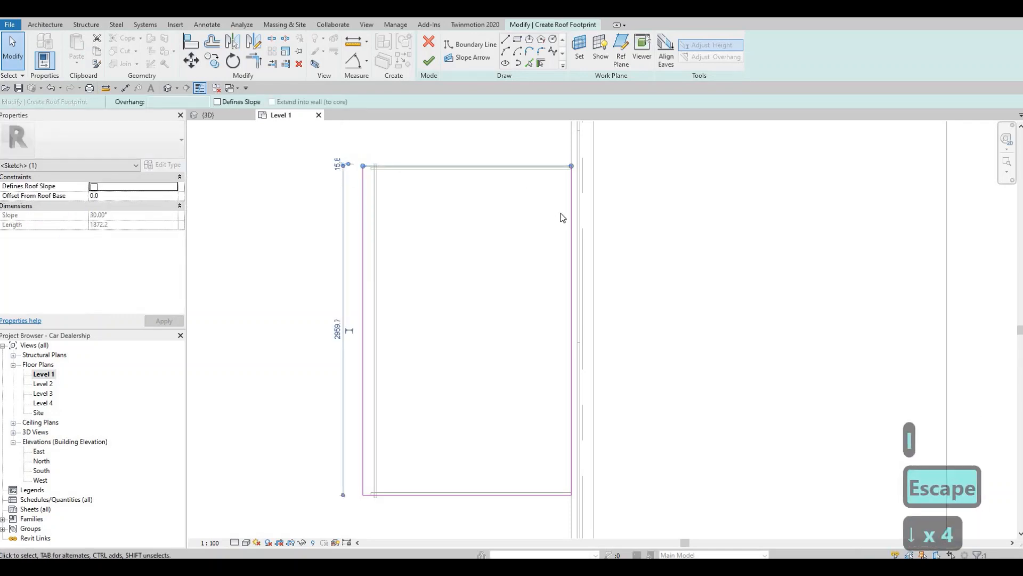
left_click(574, 217)
key("Left")
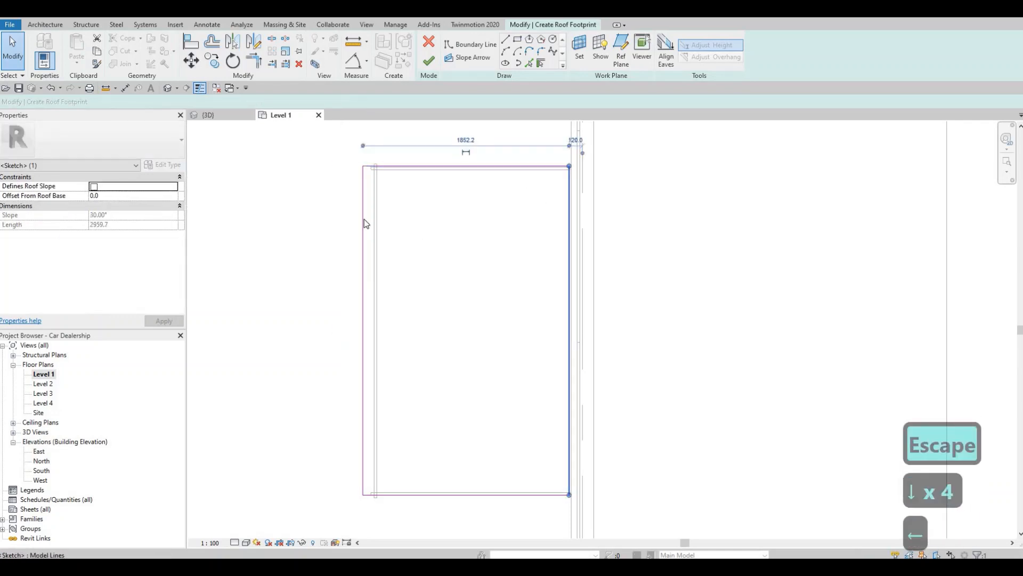
left_click(364, 217)
key("Right")
key("Right")
key("Right")
key("Right")
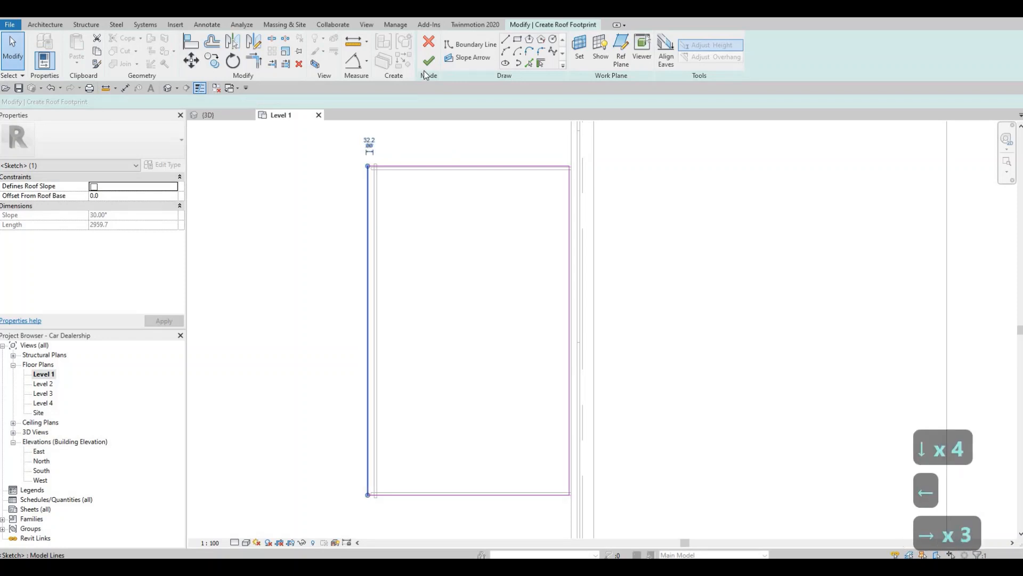
left_click(430, 60)
key("Escape")
key("Escape")
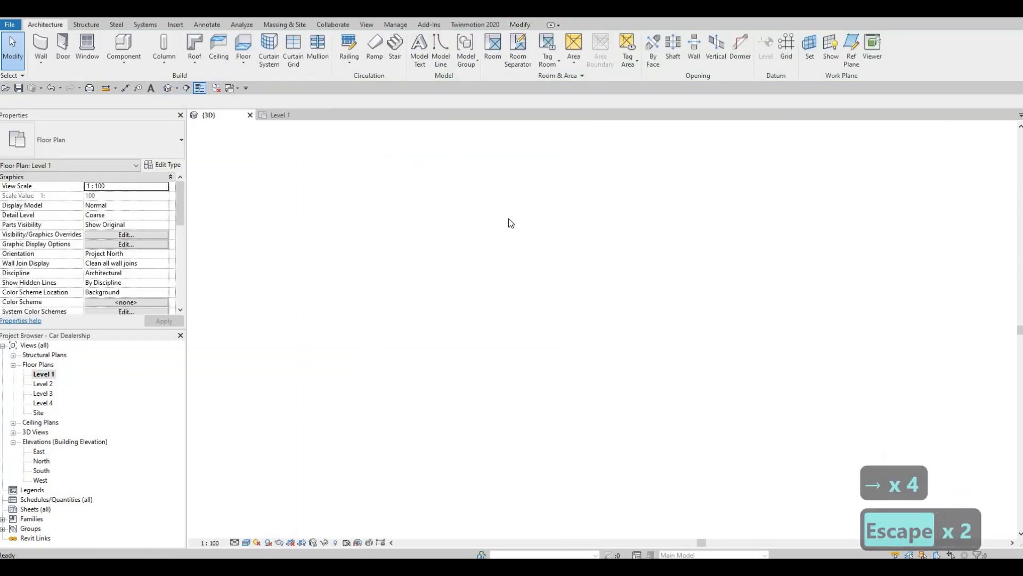
Set the top offset of the three vestibule curtain walls to 0 in the 3D view
scroll(538, 242, "down", 1)
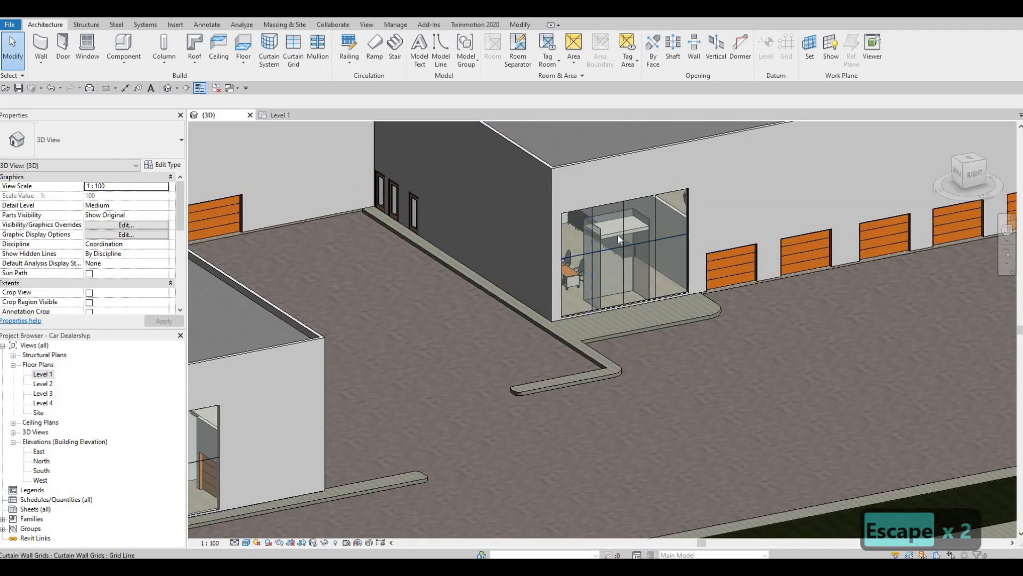
scroll(620, 230, "up", 2)
left_click(620, 233)
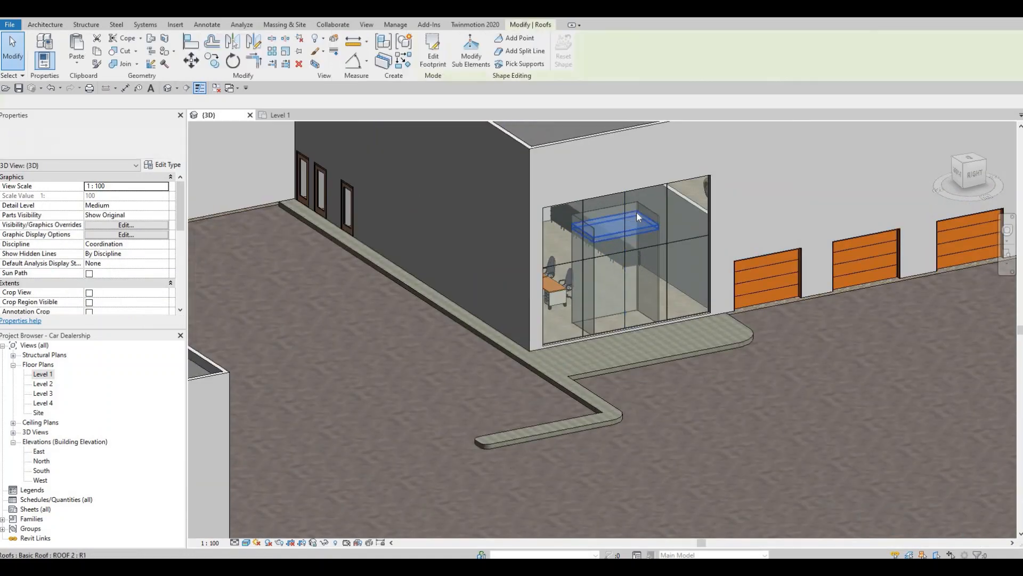
scroll(647, 203, "up", 2)
key("Escape")
key("Tab")
left_click(651, 205)
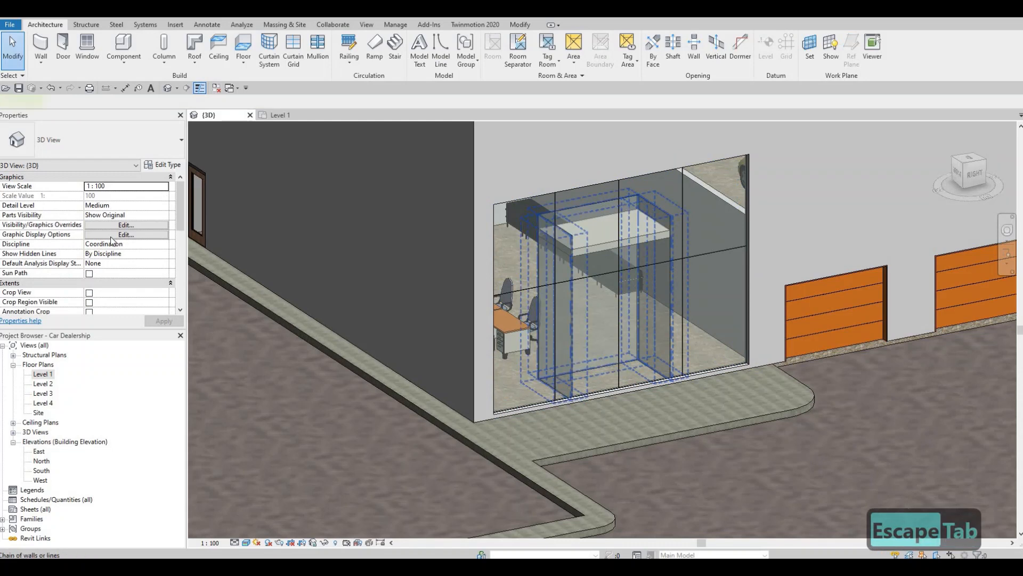
type("00.0")
key("Return")
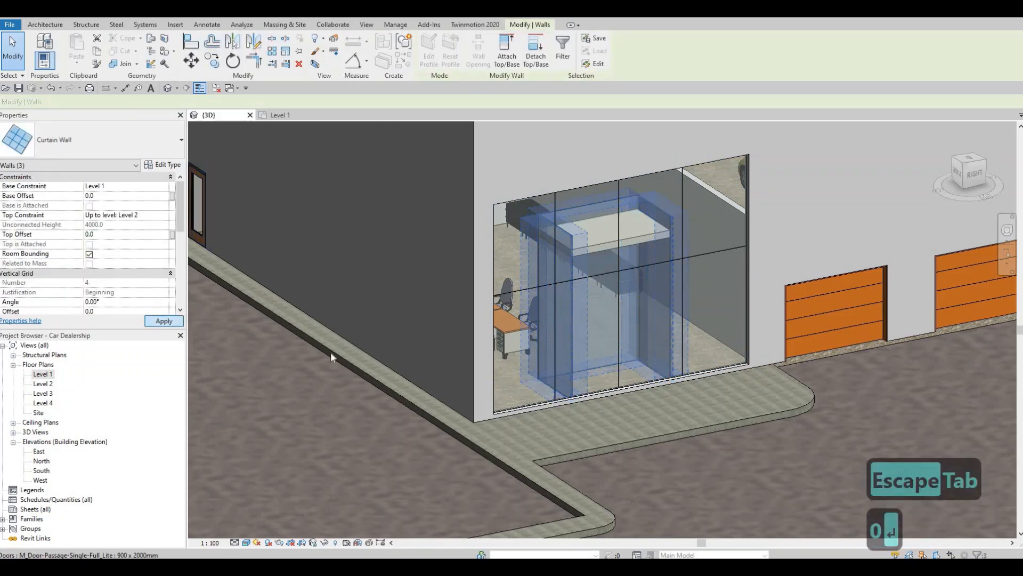
key("Escape")
key("Escape")
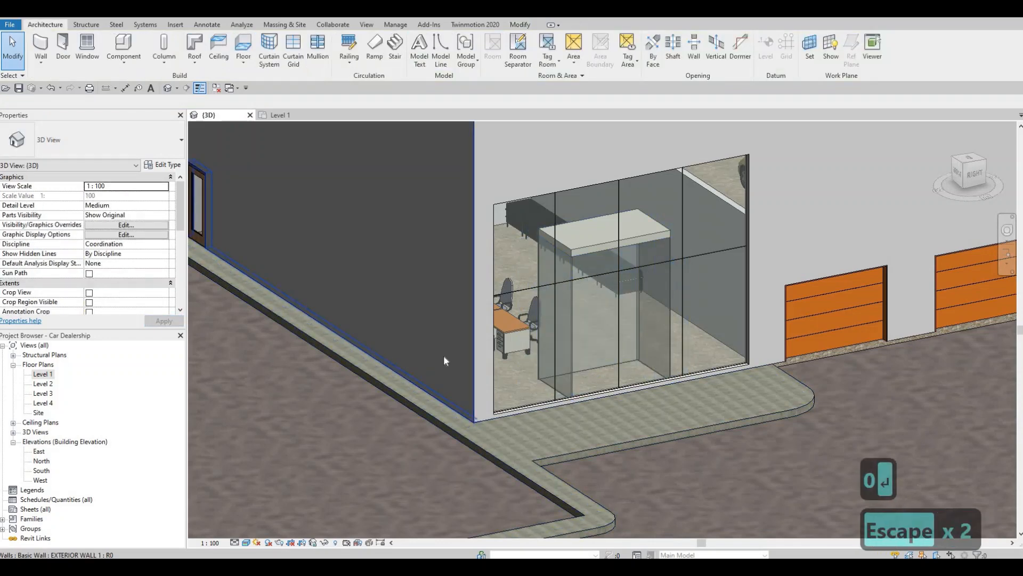
Examine the roofed vestibule and the showroom's glazed walls from several sides in 3D, and return to the Level 1 floor plan
middle_click_drag(415, 341, 592, 294, "shift")
middle_click_drag(224, 170, 633, 211)
scroll(513, 198, "down", 1)
scroll(554, 195, "up", 2)
middle_click_drag(581, 188, 661, 186)
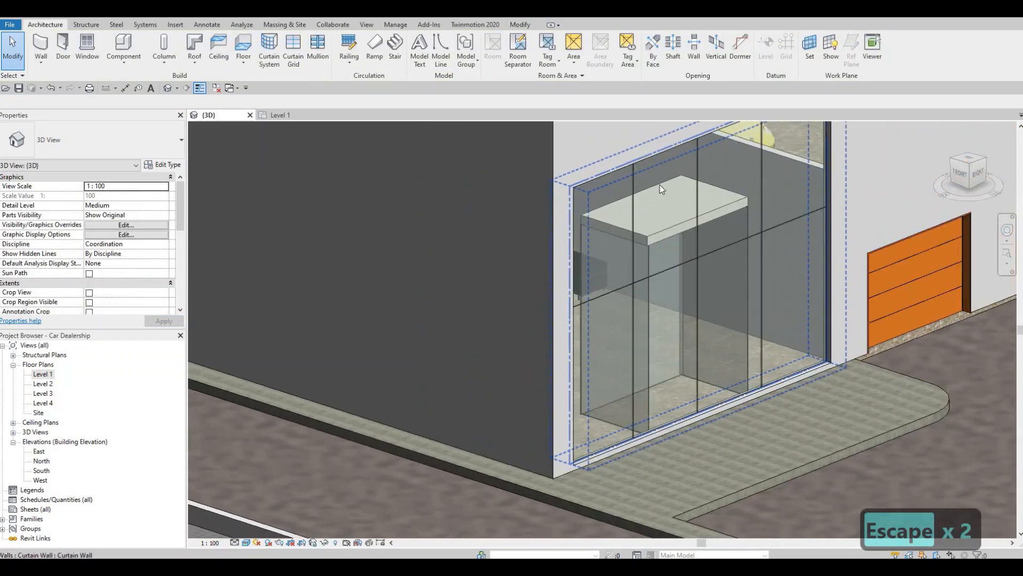
scroll(662, 186, "down", 1)
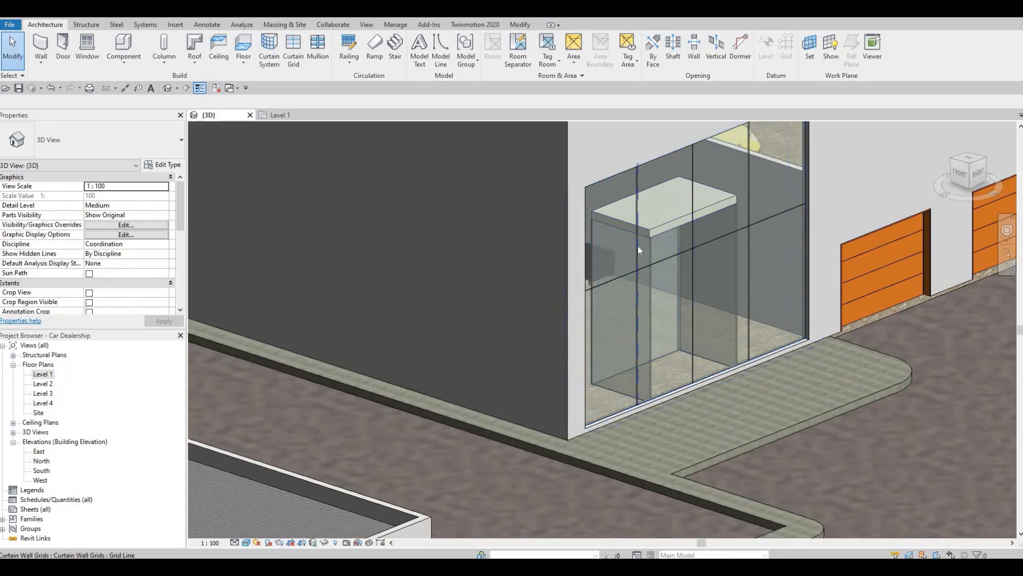
middle_click_drag(693, 370, 312, 302, "shift")
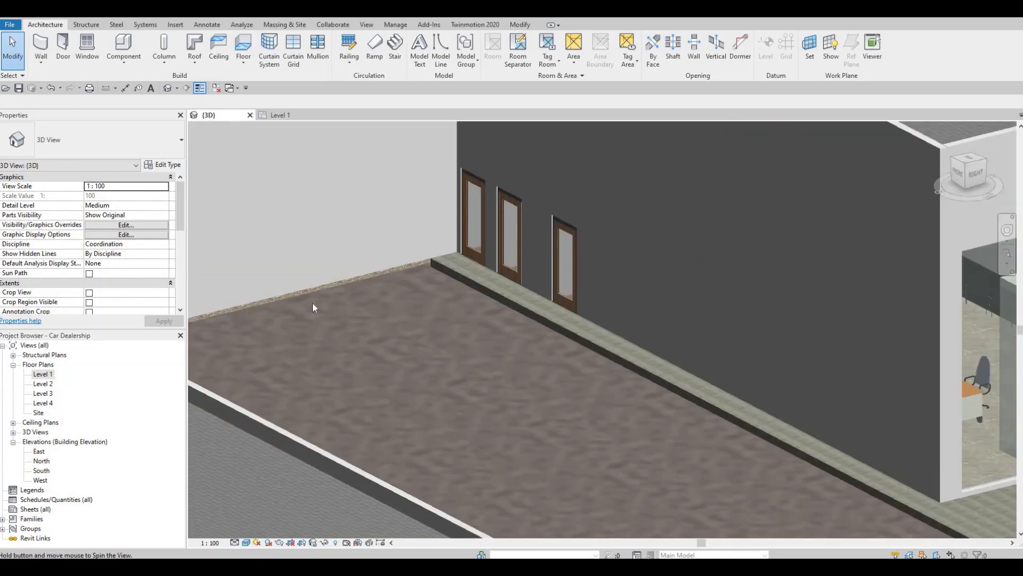
scroll(312, 303, "down", 1)
middle_click_drag(608, 284, 551, 250)
middle_click_drag(872, 298, 587, 306)
scroll(559, 311, "up", 1)
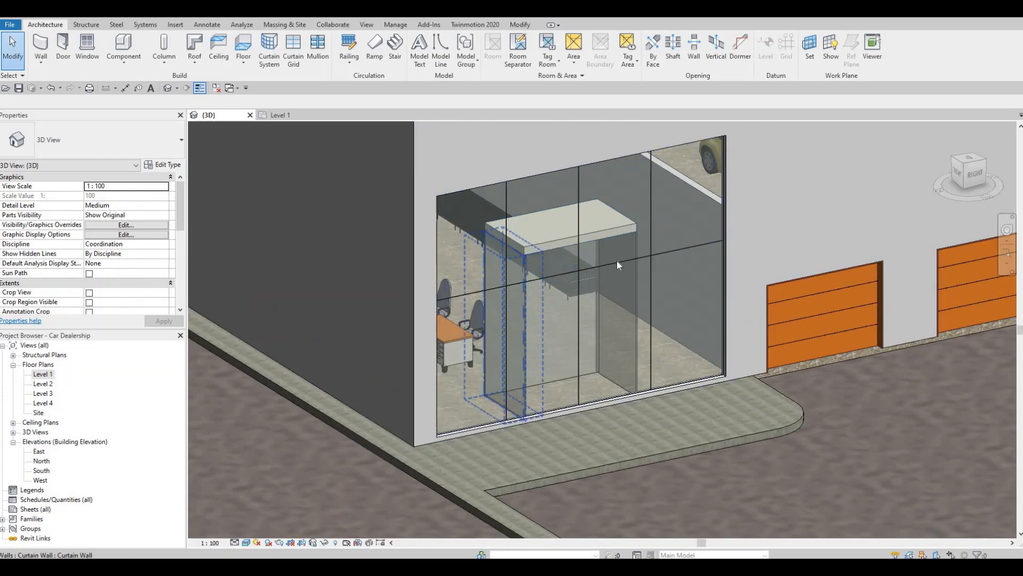
scroll(544, 258, "down", 1)
middle_click_drag(416, 320, 571, 261)
scroll(570, 260, "down", 2)
middle_click_drag(536, 325, 712, 340, "shift")
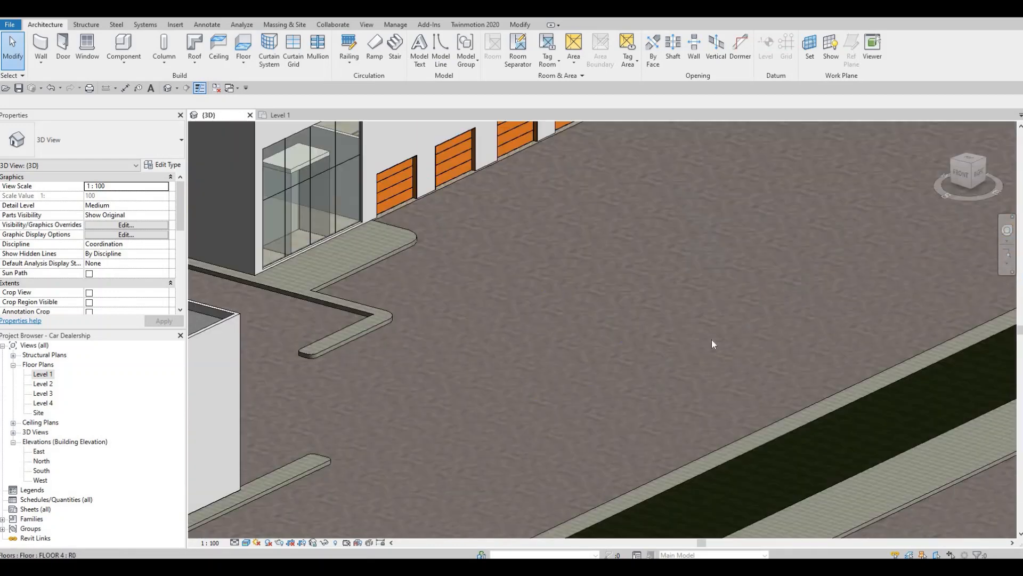
middle_click_drag(389, 353, 682, 293)
middle_click_drag(501, 394, 812, 224)
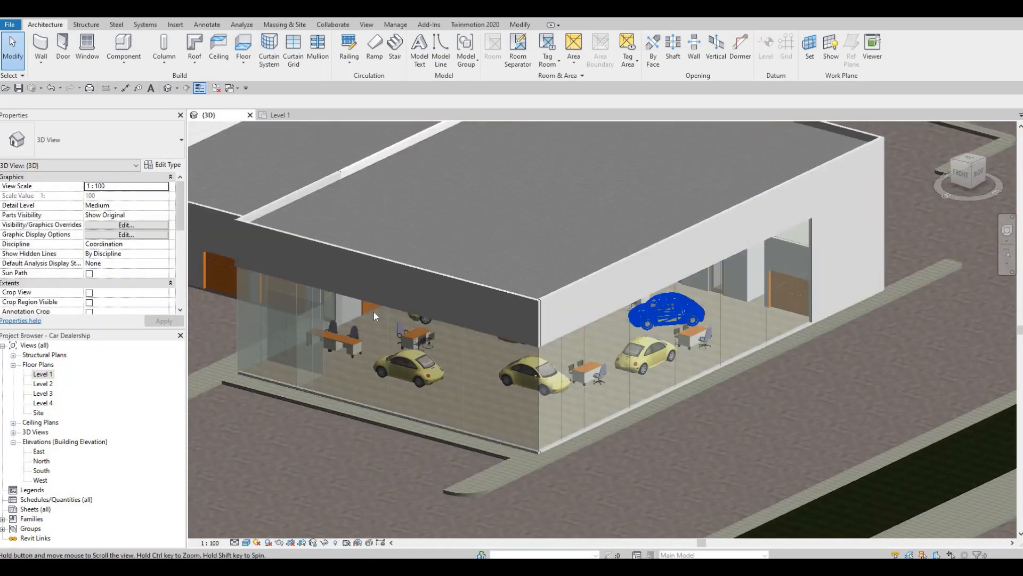
middle_click_drag(373, 312, 426, 282)
double_click(37, 374)
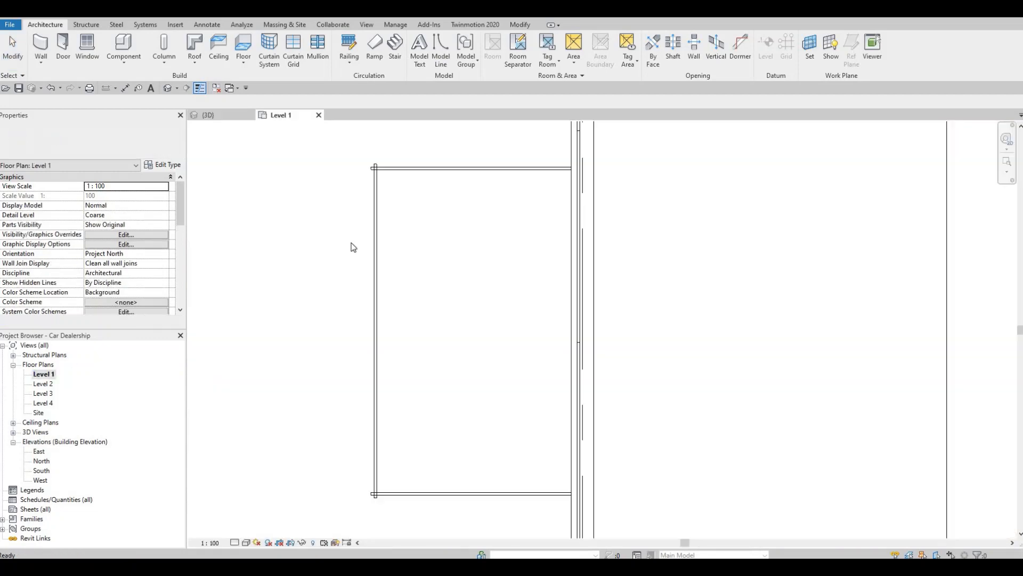
Sketch a rectangular, slope-free ROOF 2 footprint on Level 2 along the walls of vestibule 66, about 2380 mm deep, and finish the roof
scroll(377, 267, "down", 2)
scroll(683, 270, "down", 4)
middle_click_drag(511, 284, 735, 232)
scroll(512, 272, "down", 4)
scroll(572, 335, "down", 1)
middle_click_drag(567, 474, 571, 289)
middle_click_drag(578, 496, 535, 312)
scroll(551, 399, "up", 1)
middle_click_drag(586, 409, 491, 194)
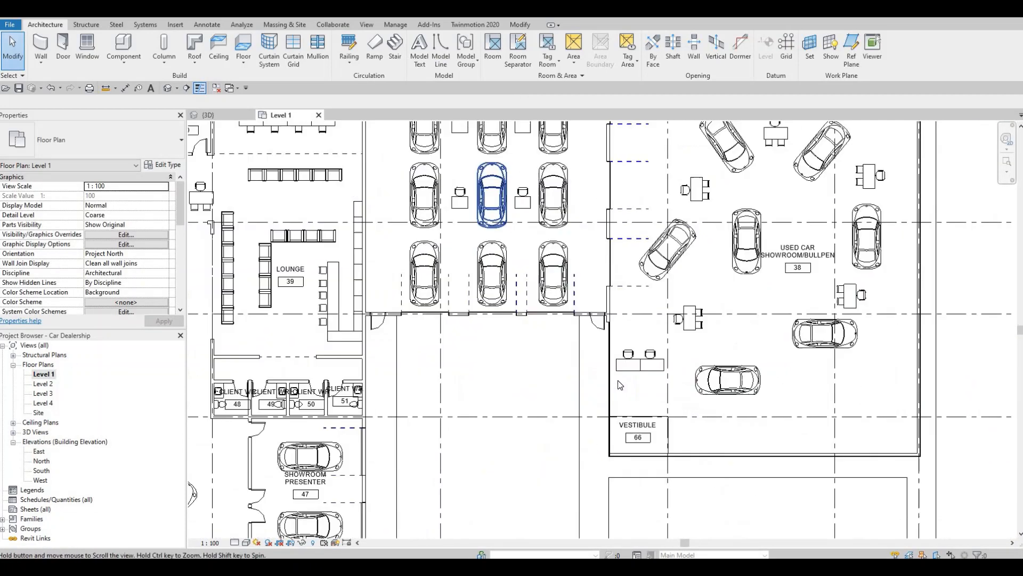
middle_click_drag(616, 383, 558, 352)
scroll(611, 391, "up", 8)
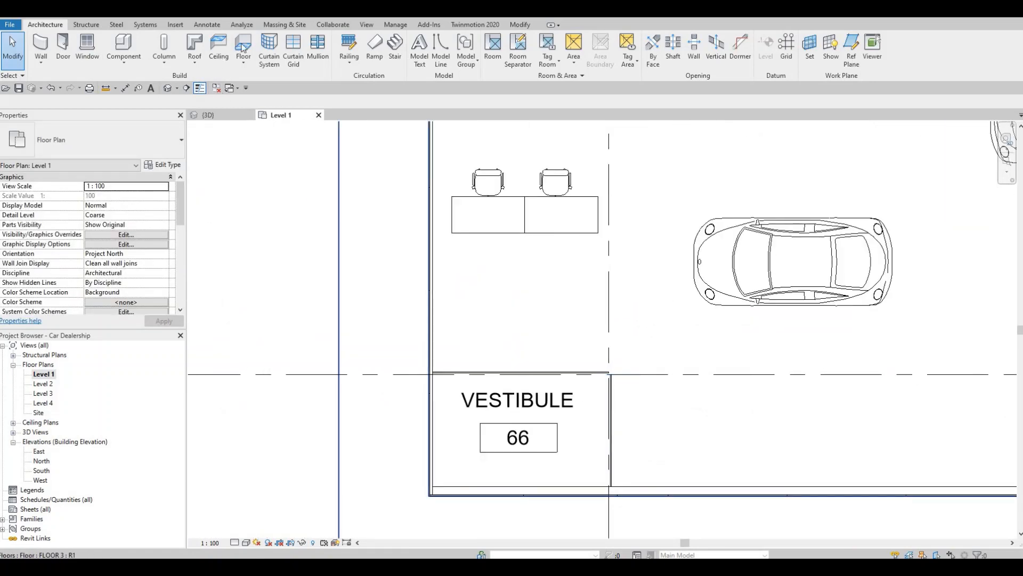
left_click(191, 44)
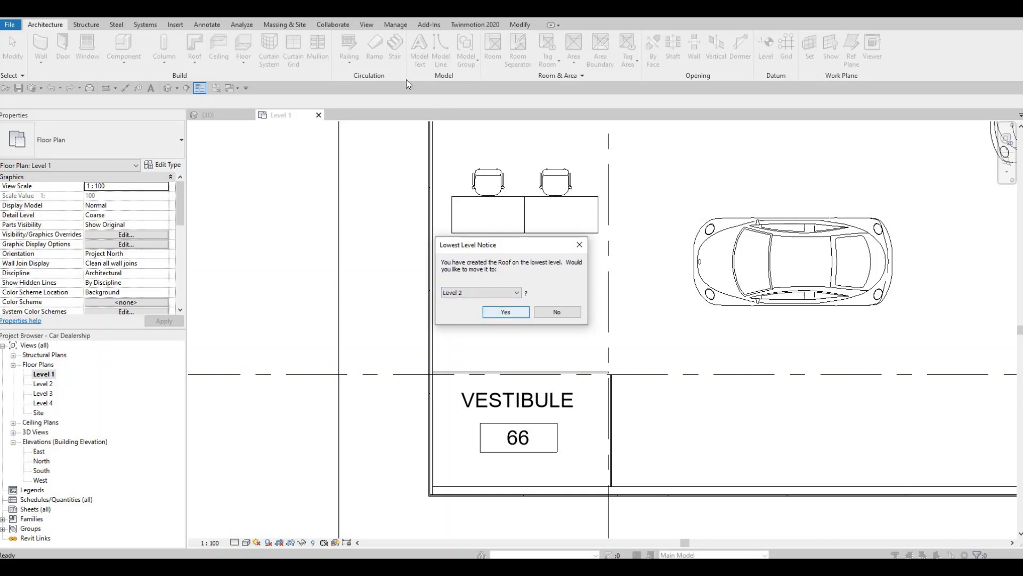
left_click(516, 315)
key("l")
key("i")
scroll(427, 369, "up", 5)
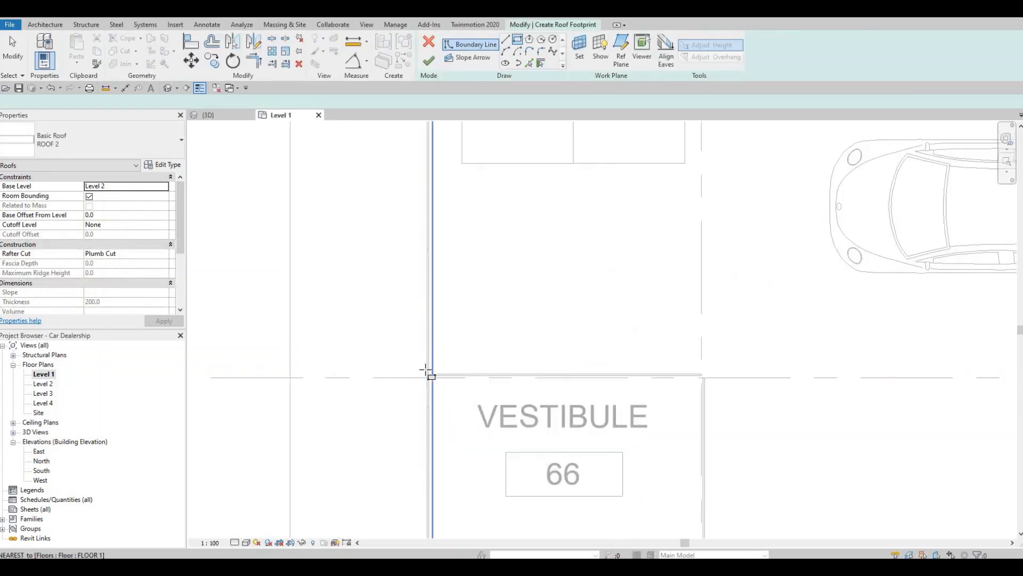
left_click(490, 387)
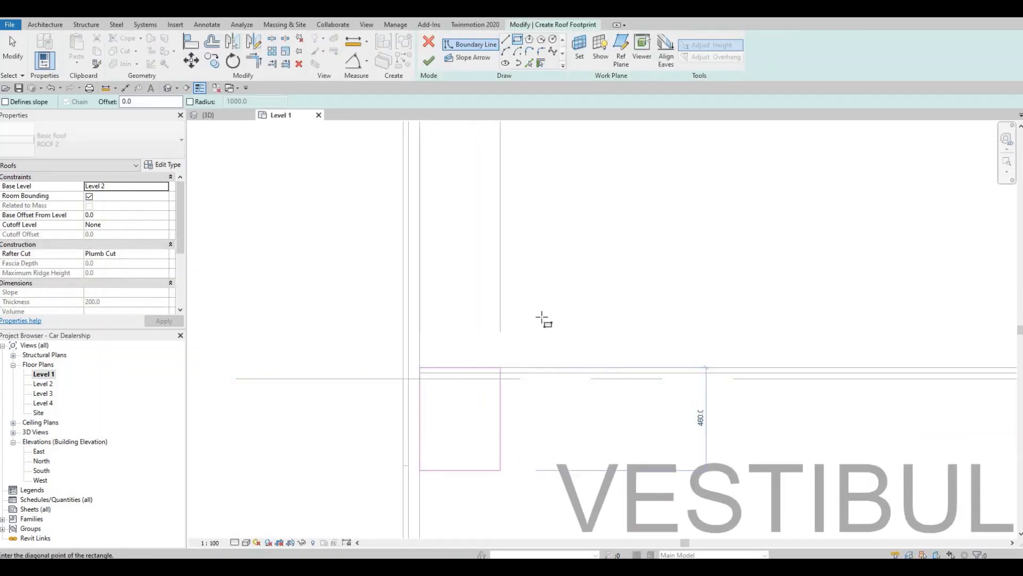
scroll(686, 402, "down", 3)
middle_click_drag(832, 467, 754, 443)
scroll(754, 443, "up", 3)
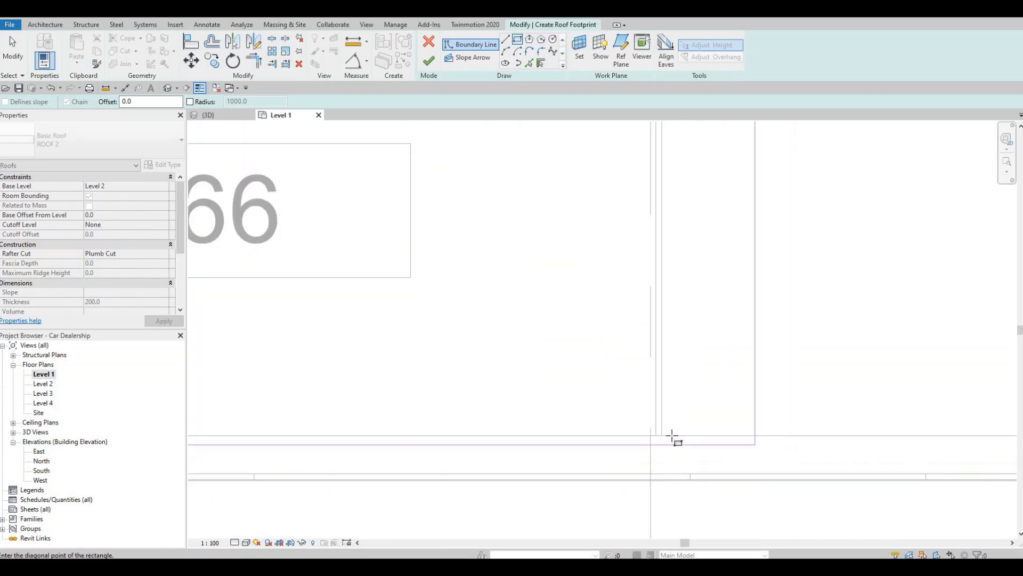
left_click(662, 436)
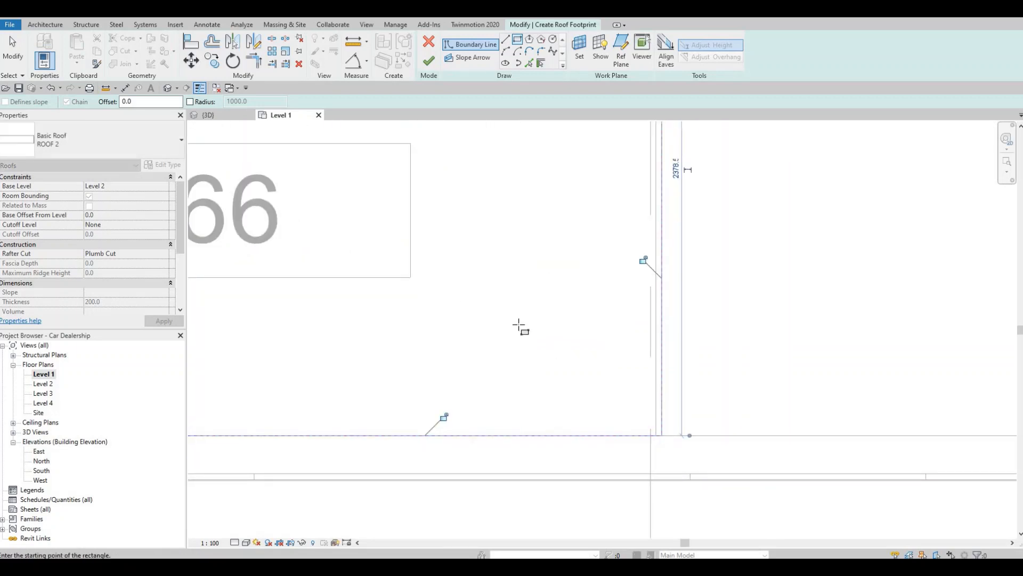
scroll(521, 327, "down", 4)
key("Escape")
key("Escape")
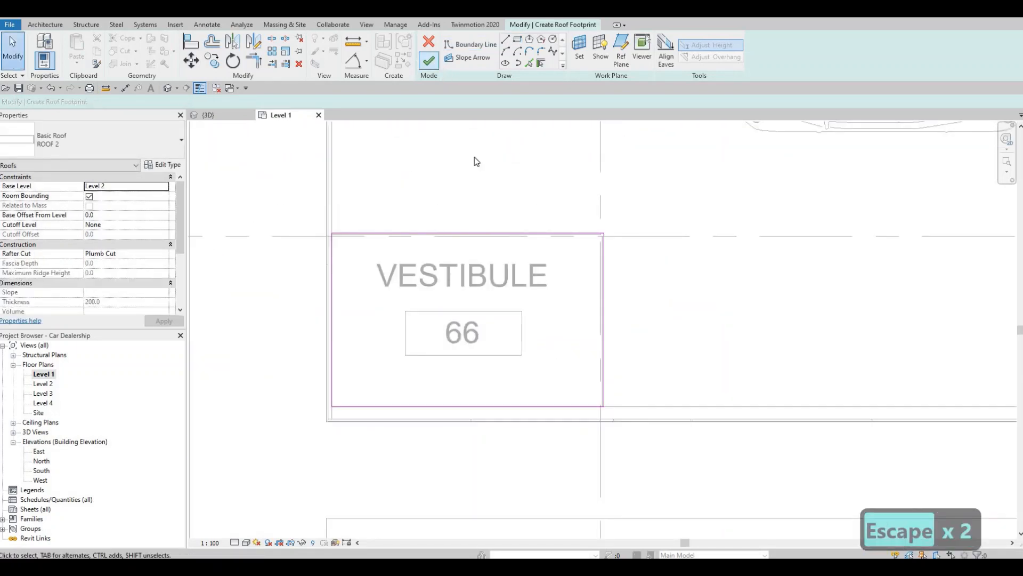
Examine the new roof over the used-car showroom's vestibule and the other glazed showroom fronts in 3D, and return to the Level 1 plan
left_click(213, 115)
middle_click_drag(271, 318, 318, 311, "shift")
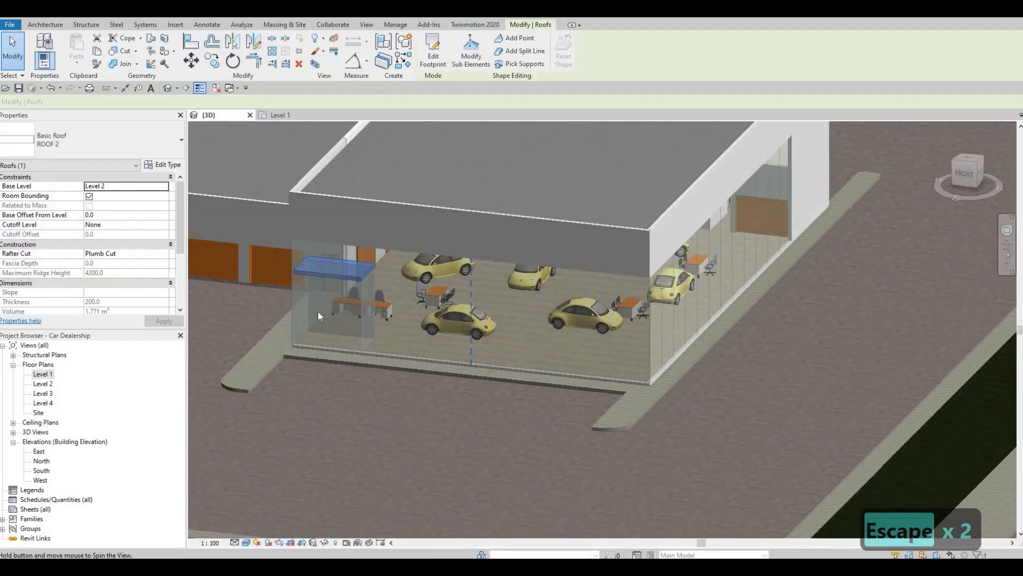
key("Escape")
middle_click_drag(439, 339, 661, 324)
middle_click_drag(288, 395, 489, 365)
scroll(489, 365, "down", 1)
middle_click_drag(678, 322, 770, 316)
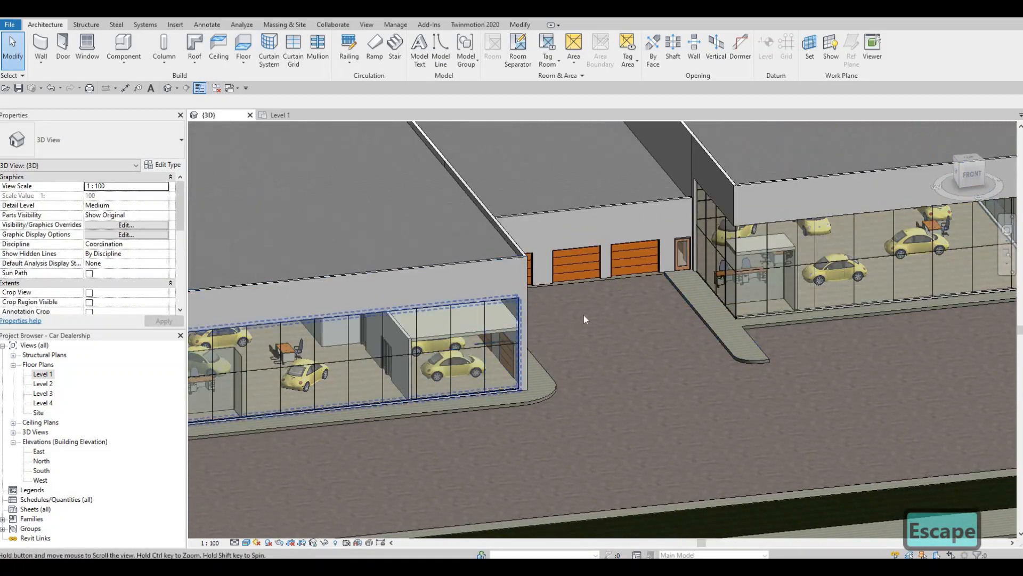
middle_click_drag(565, 317, 770, 278)
scroll(386, 352, "up", 1)
scroll(193, 395, "up", 1)
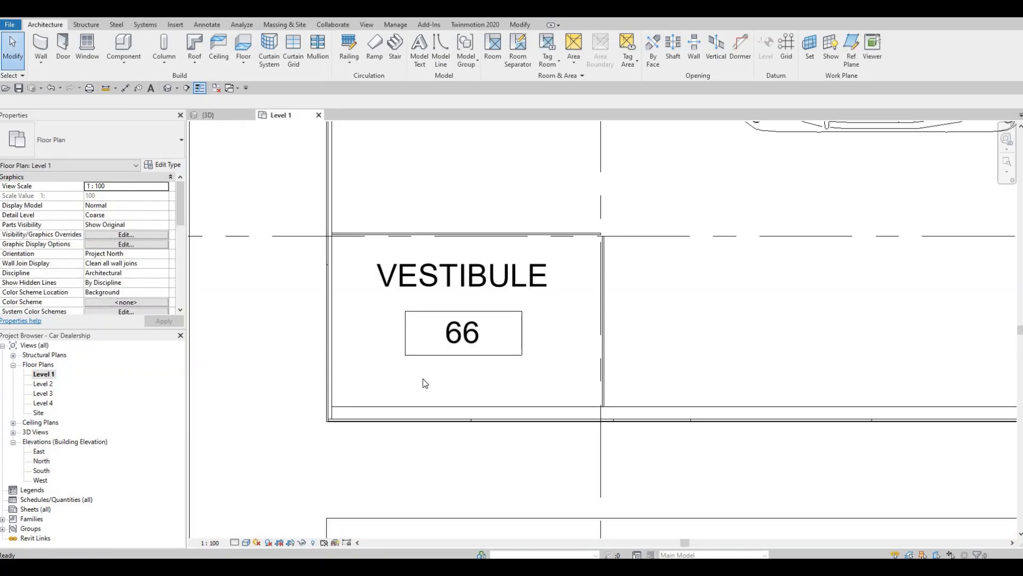
Sketch a rectangular, slope-free ROOF 2 footprint on Level 2 along the walls of vestibule 46, about 1620 mm deep, and finish the roof
middle_click_drag(829, 332, 535, 360)
scroll(549, 363, "down", 5)
middle_click_drag(198, 375, 881, 252)
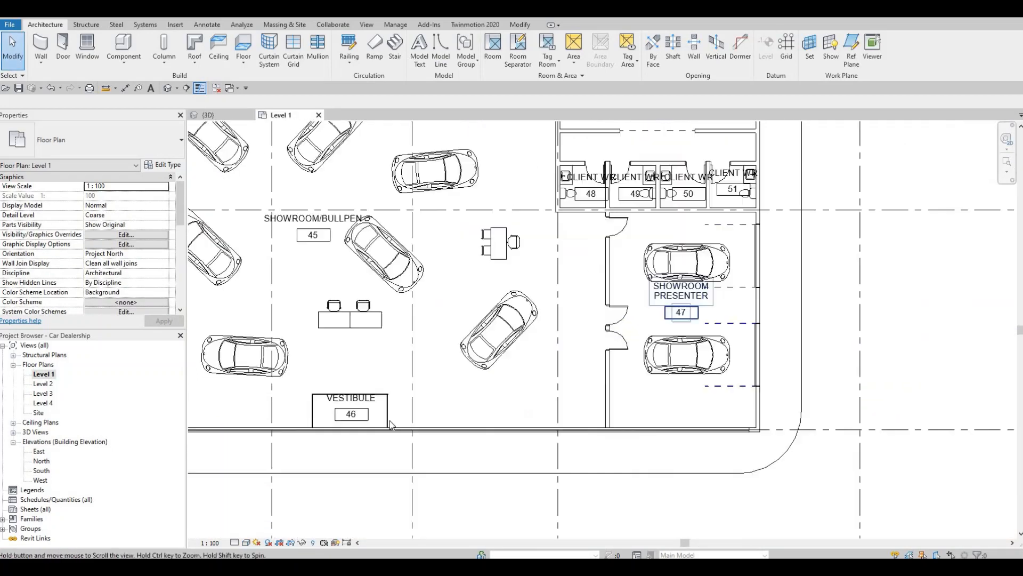
middle_click_drag(338, 406, 398, 392)
scroll(397, 392, "up", 4)
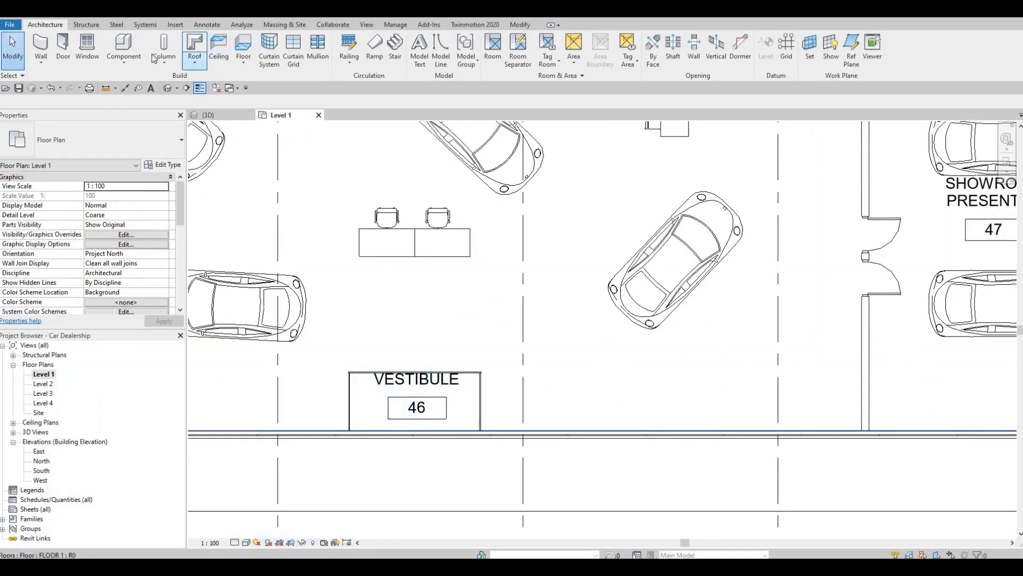
left_click(195, 45)
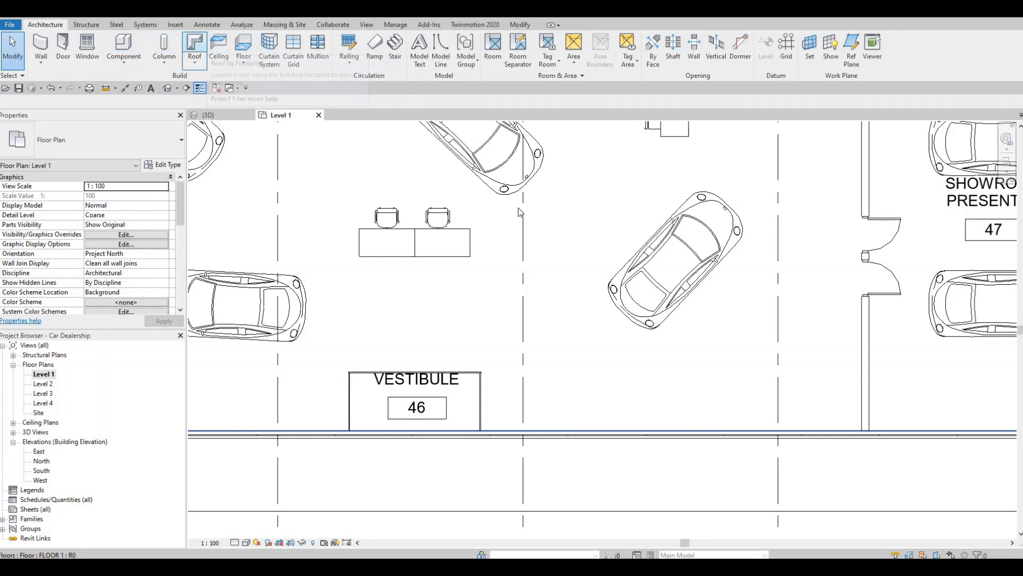
key("Return")
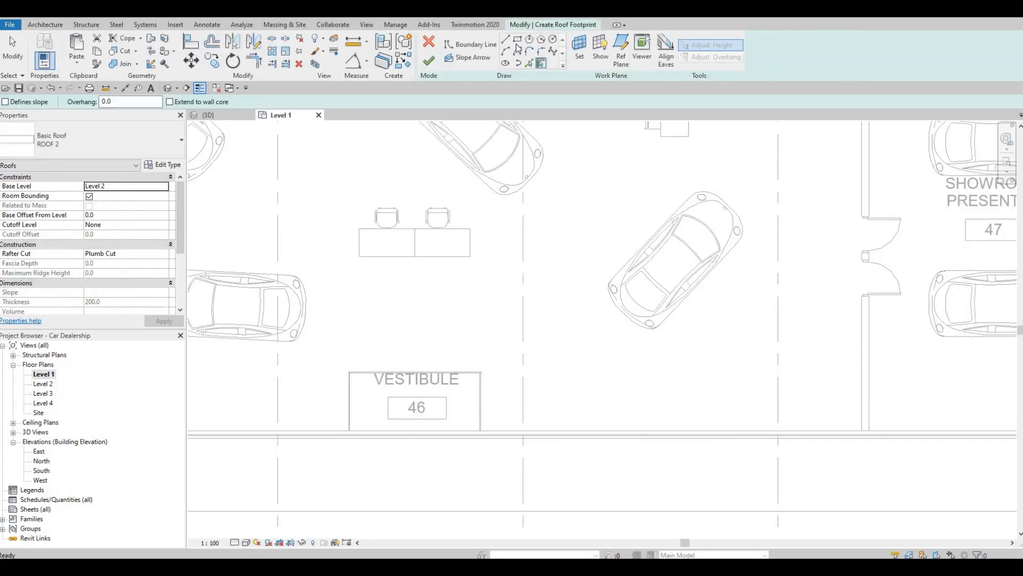
scroll(297, 359, "up", 5)
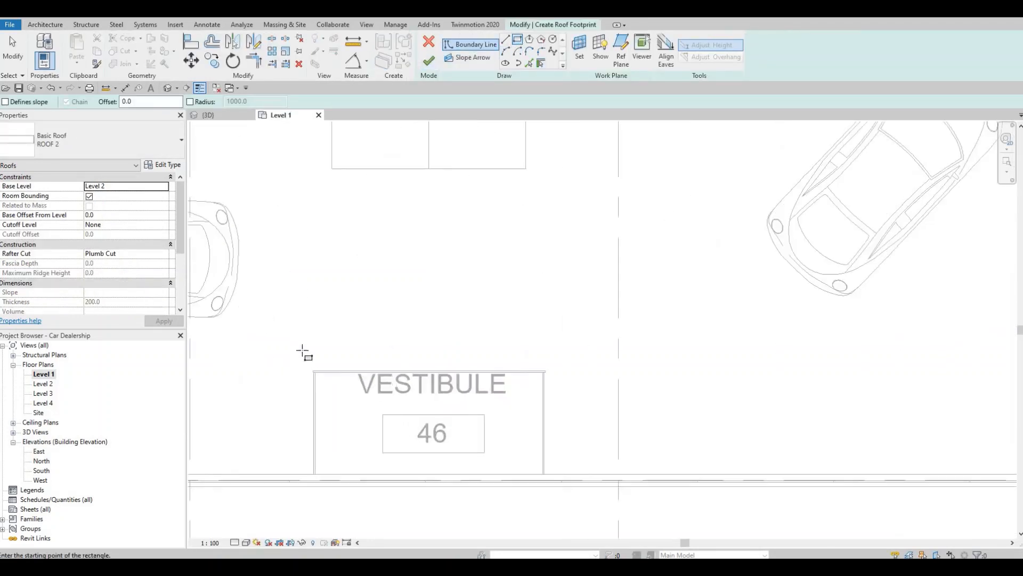
left_click(289, 360)
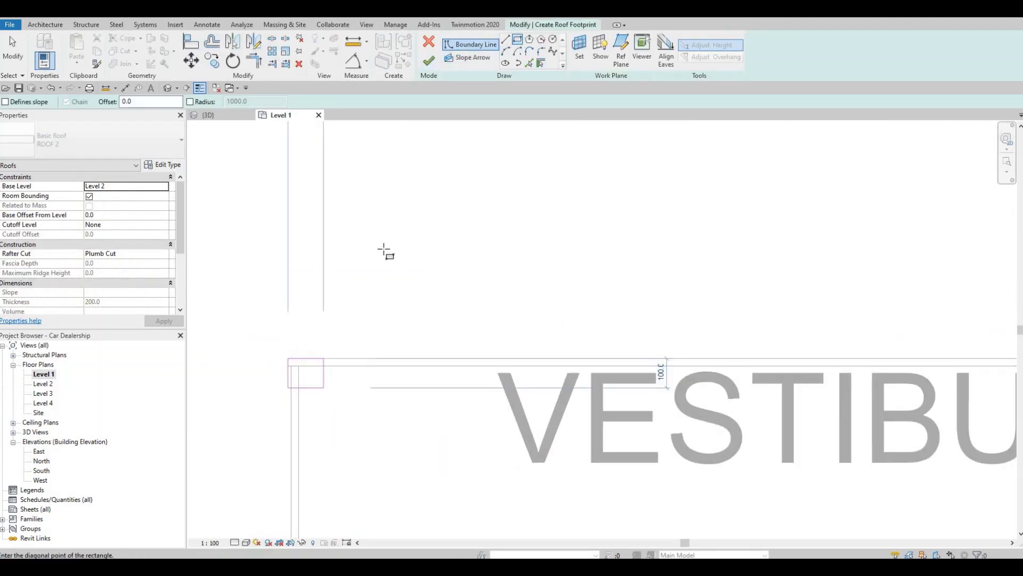
scroll(617, 360, "down", 4)
scroll(585, 380, "up", 4)
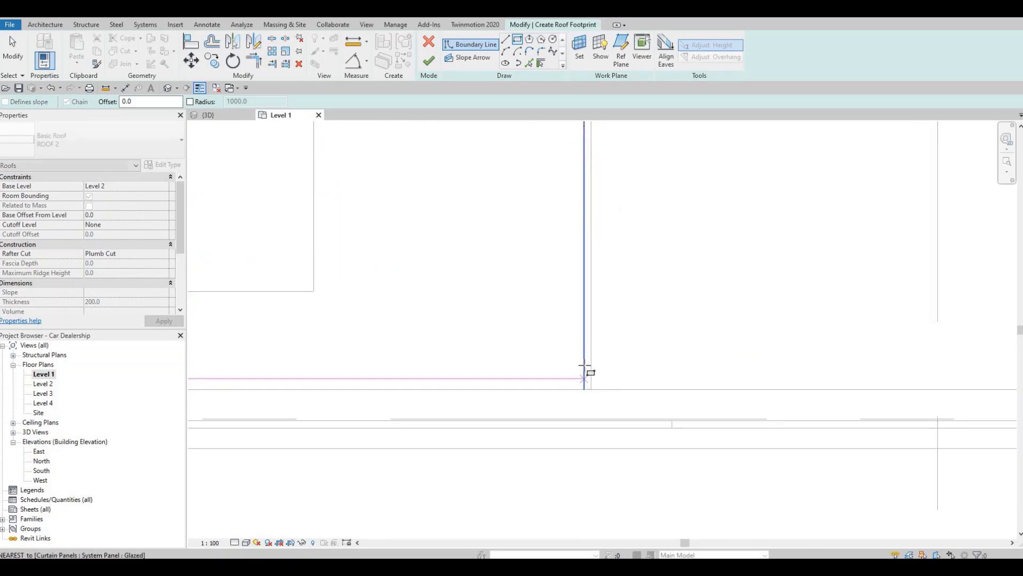
left_click(591, 389)
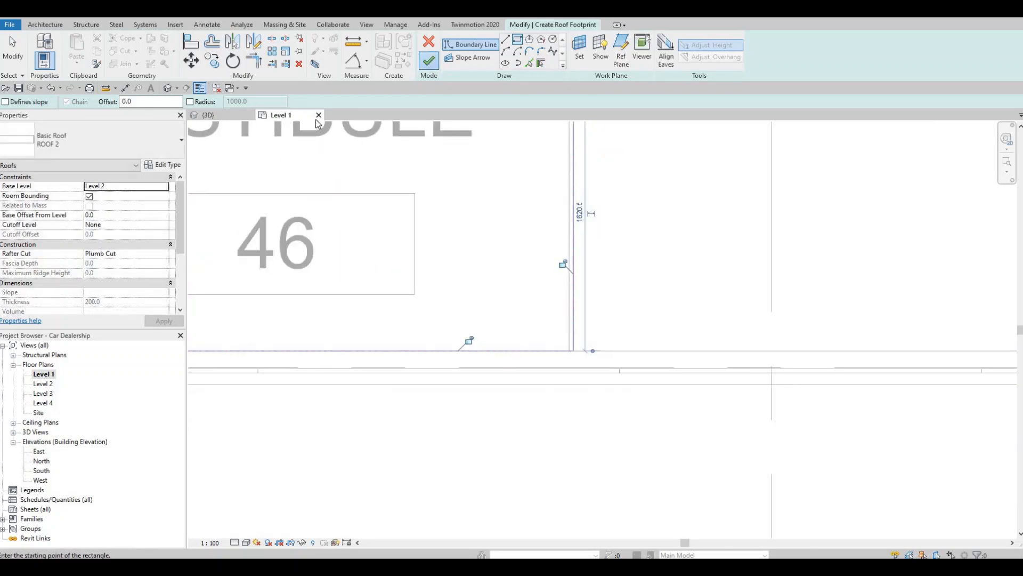
left_click(429, 60)
key("Escape")
key("Escape")
Place a single-segment curtain grid line in the exterior curtain wall panel in front of vestibule 46 in the 3D view
left_click(225, 115)
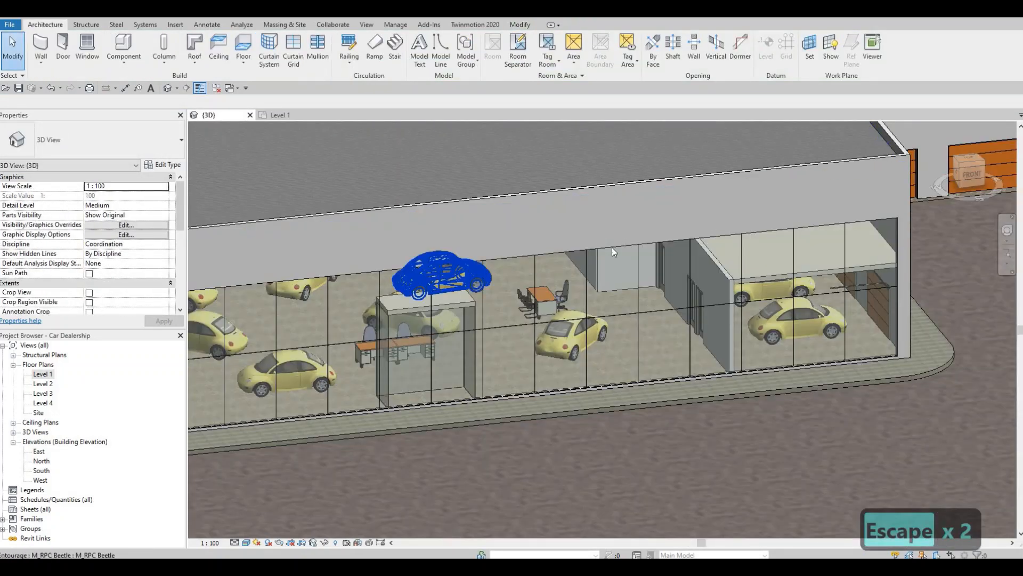
scroll(459, 300, "down", 2)
middle_click_drag(459, 300, 625, 231)
scroll(623, 227, "up", 5)
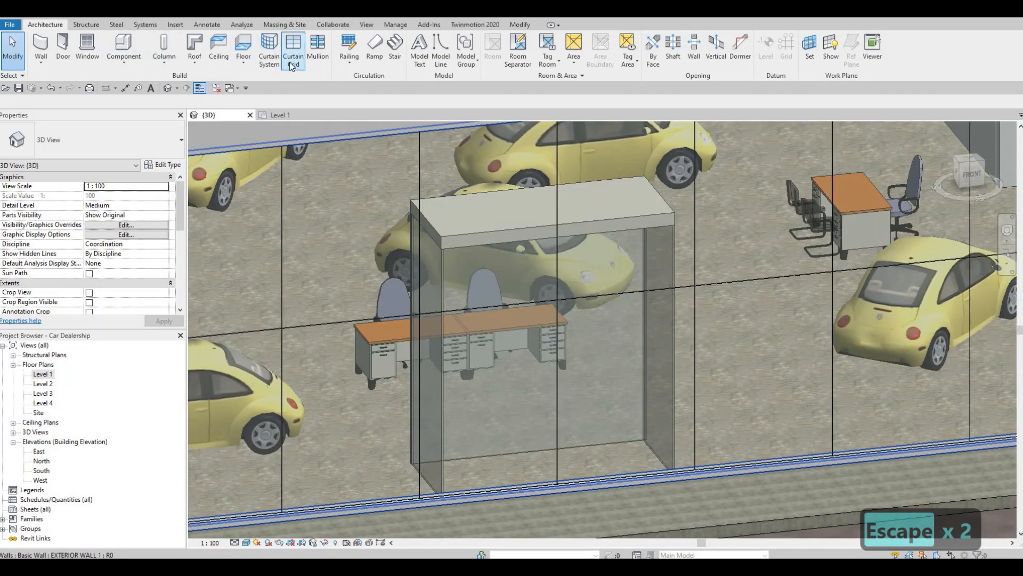
left_click(293, 54)
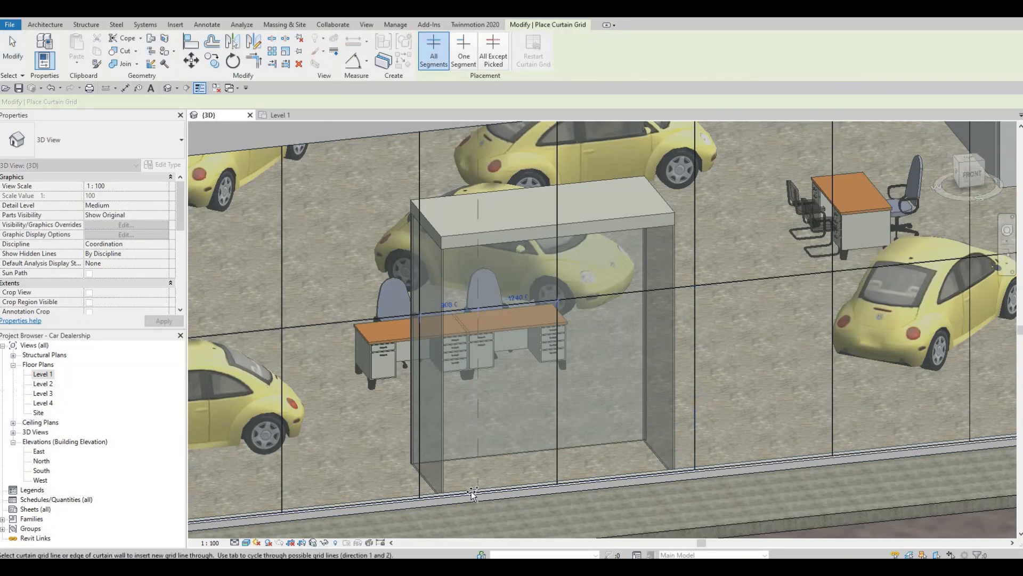
left_click(463, 51)
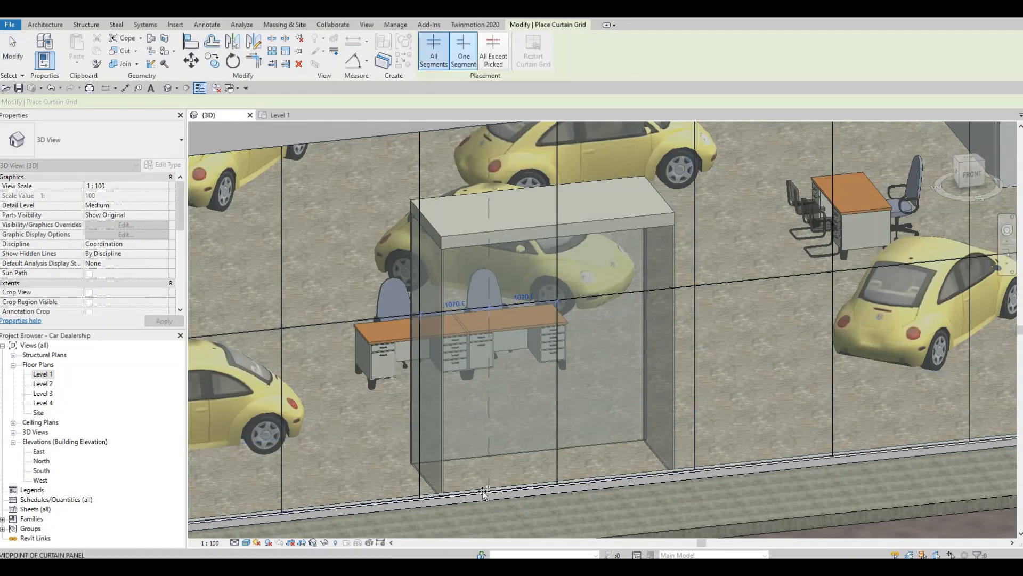
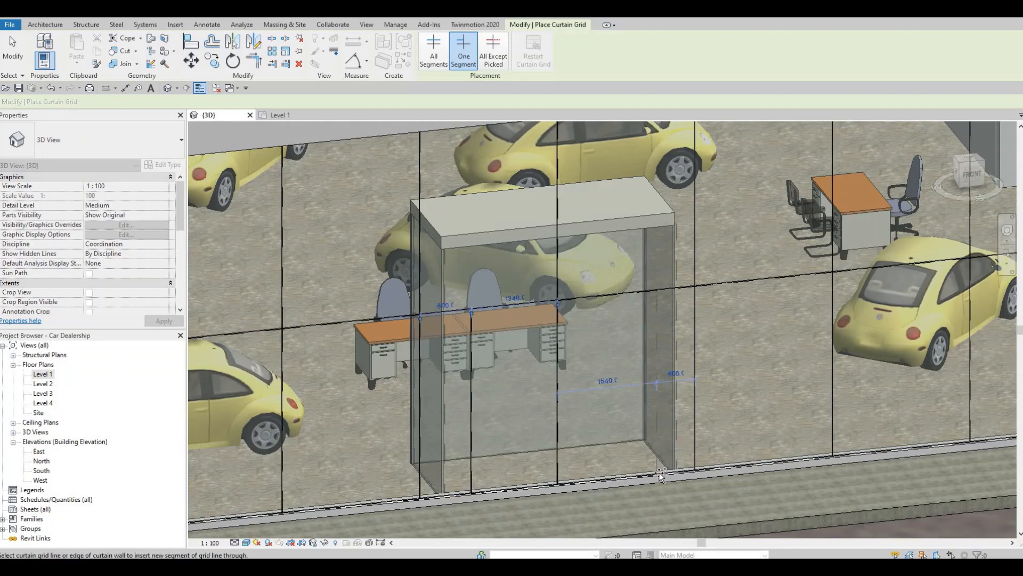
Place a second single-segment curtain grid line in front of vestibule 46, about 600 mm inside the right-hand full-height grid line
left_click(524, 444)
key("Escape")
key("Escape")
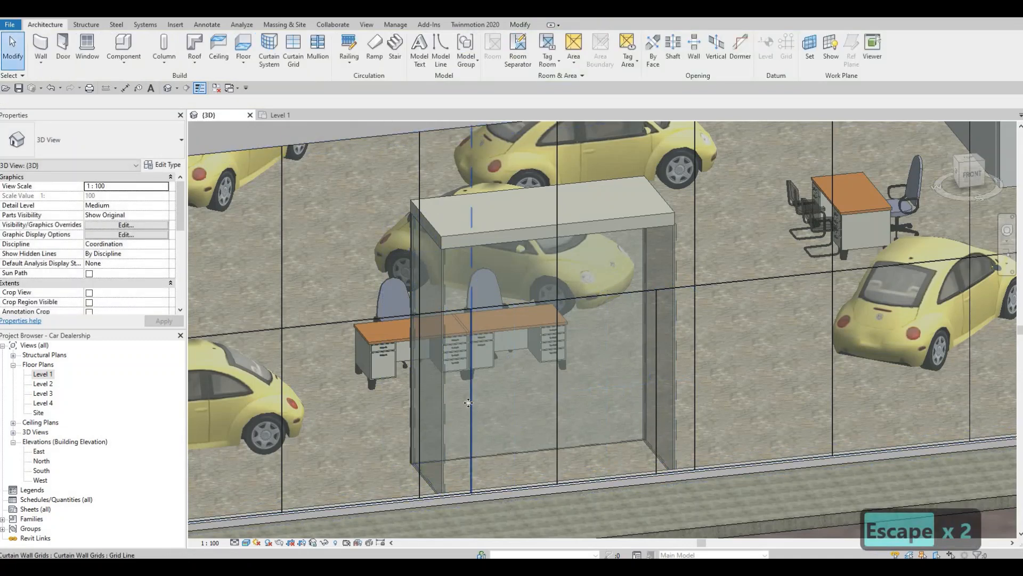
Set the left single-segment grid line in front of vestibule 46 to 600 mm from the adjacent full-height grid line
left_click(471, 397)
left_click(445, 305)
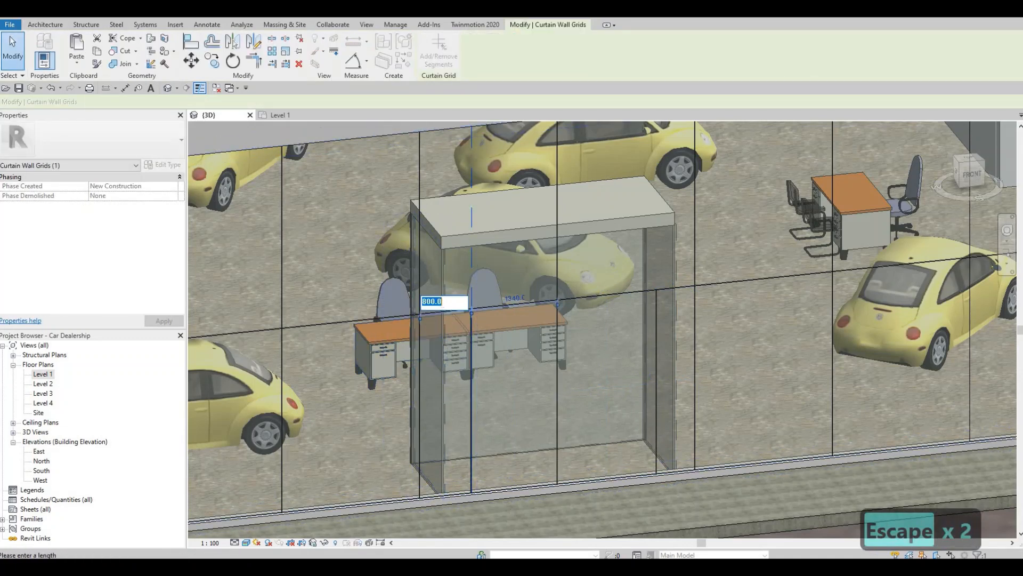
type("600")
key("Return")
key("Escape")
key("Escape")
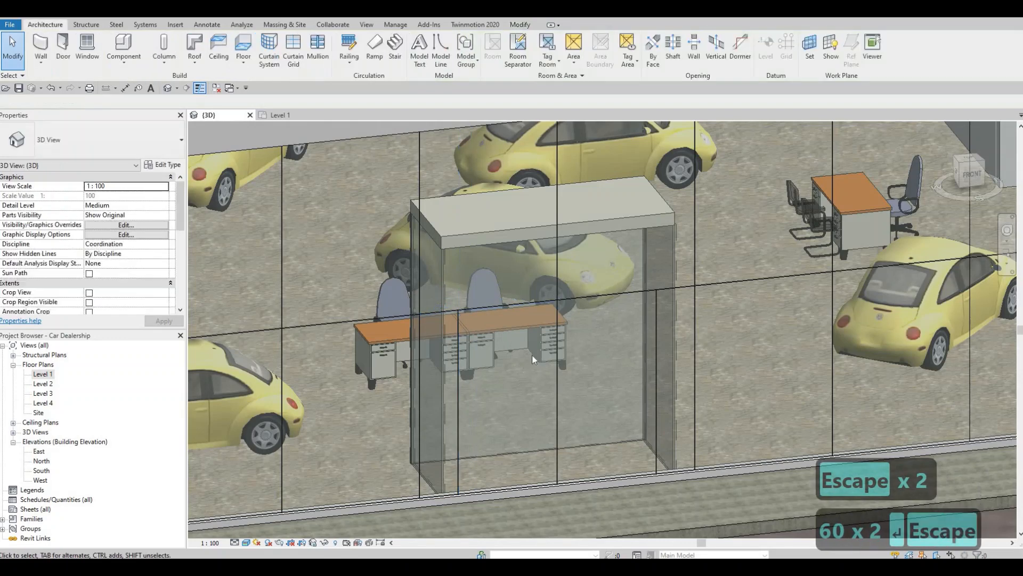
Place two single-segment curtain grid lines in front of the showroom's corner vestibule, each about 500 mm inside the outer grid line or wall corner
scroll(498, 366, "down", 3)
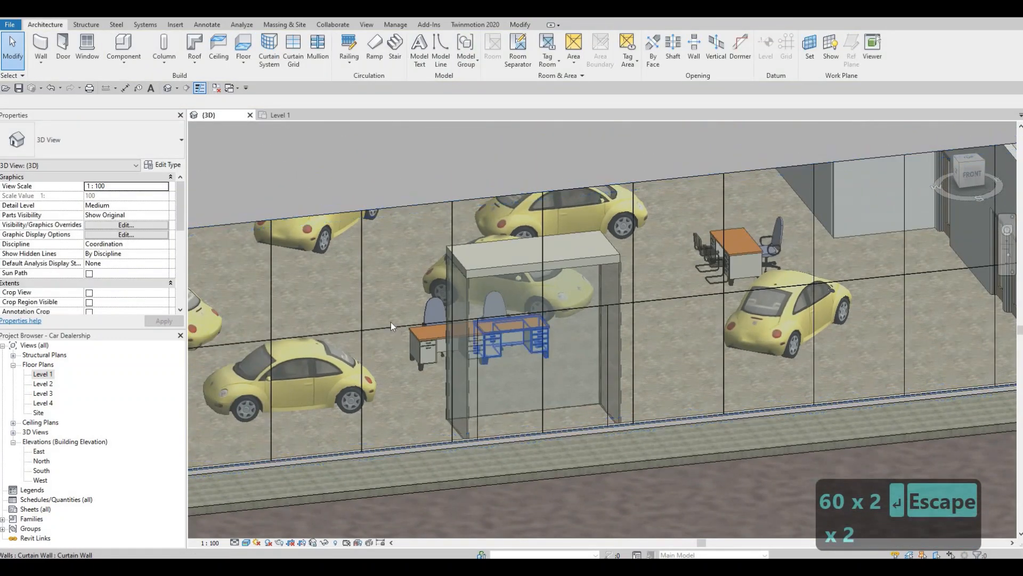
middle_click_drag(525, 309, 422, 320)
scroll(671, 319, "down", 4)
middle_click_drag(671, 320, 224, 322)
middle_click_drag(853, 216, 483, 263)
middle_click_drag(751, 243, 478, 258)
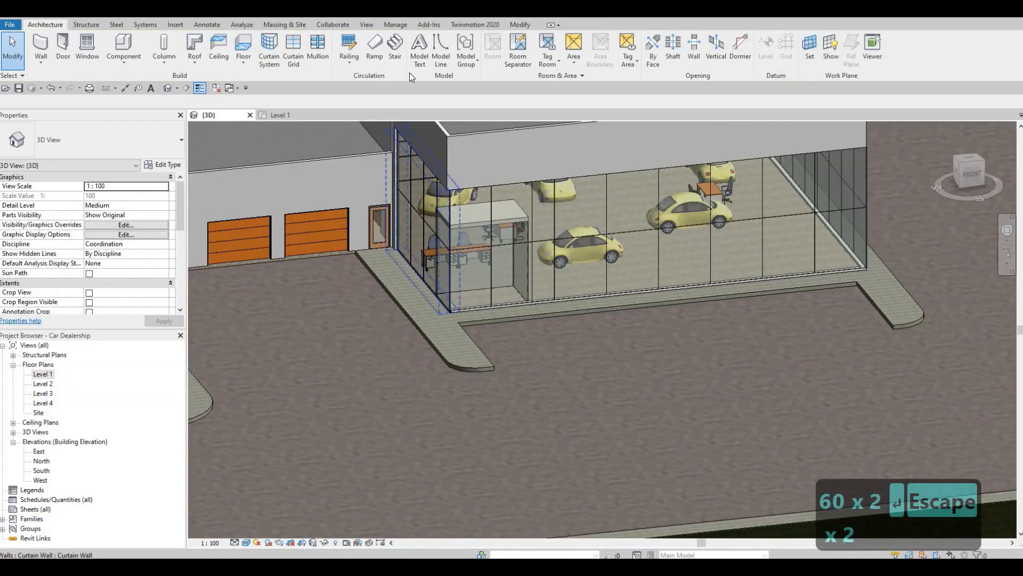
scroll(477, 258, "up", 2)
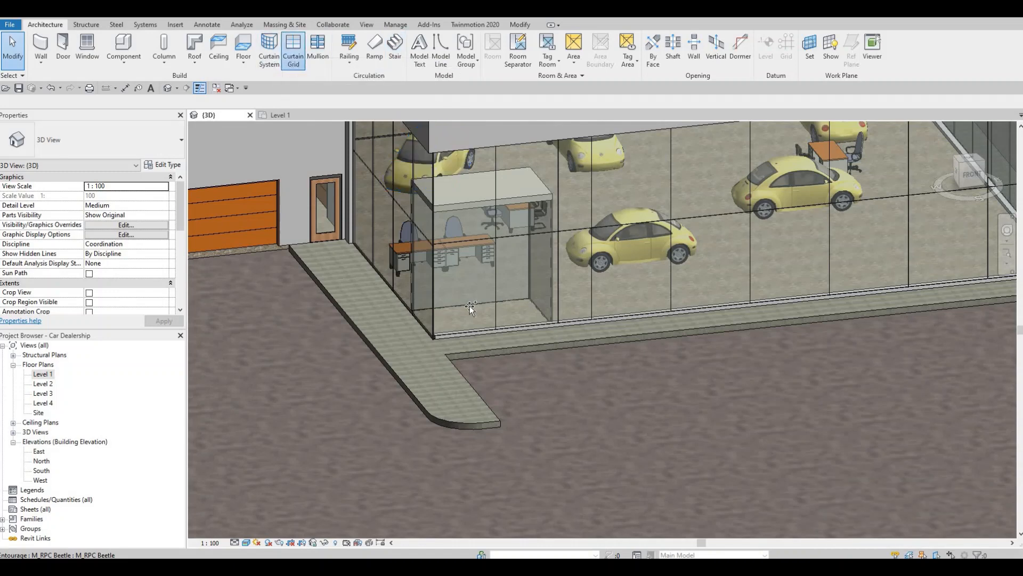
left_click(293, 48)
scroll(483, 256, "up", 3)
left_click(464, 52)
scroll(446, 367, "up", 2)
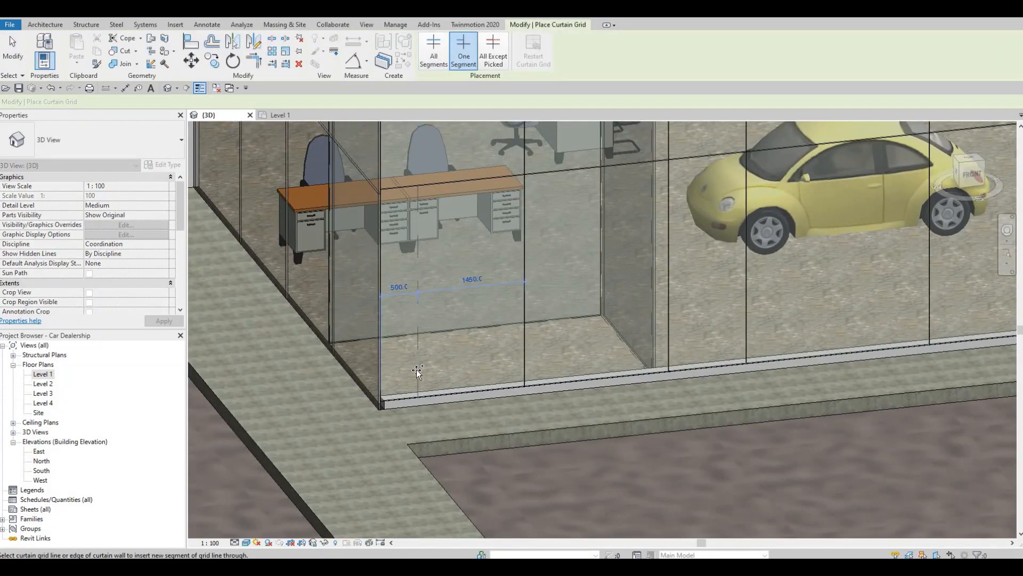
left_click(630, 356)
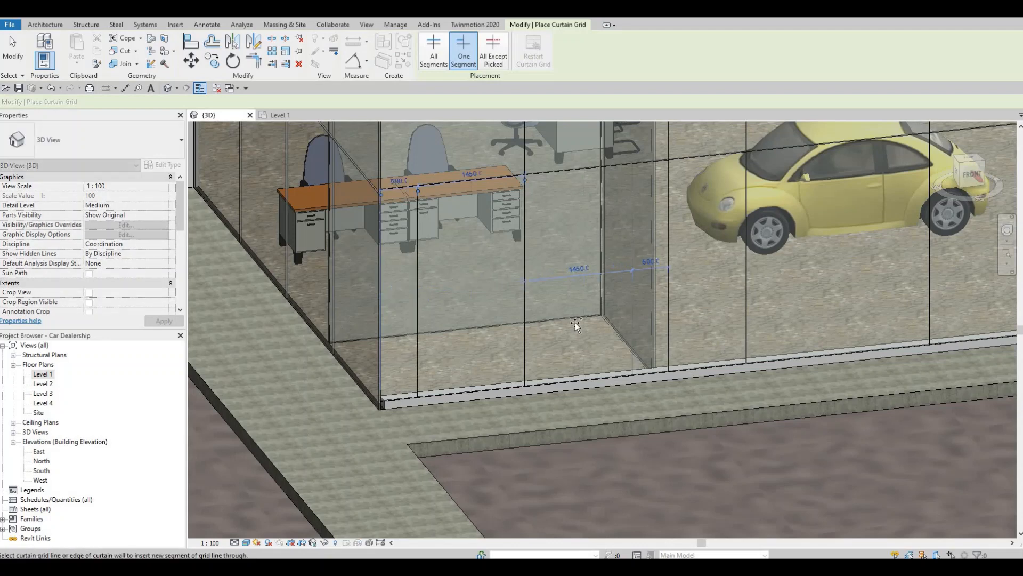
Place two single-segment grid lines in front of the vestibule beside the garage doors, the left one about 700 mm inside its outer grid line
scroll(625, 334, "down", 8)
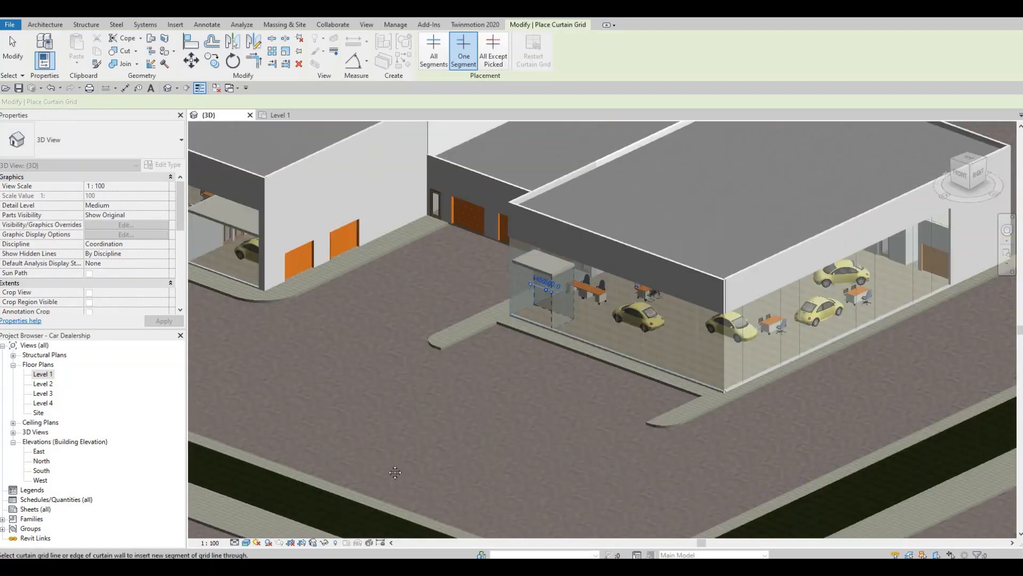
middle_click_drag(395, 472, 235, 501)
middle_click_drag(682, 381, 533, 407, "shift")
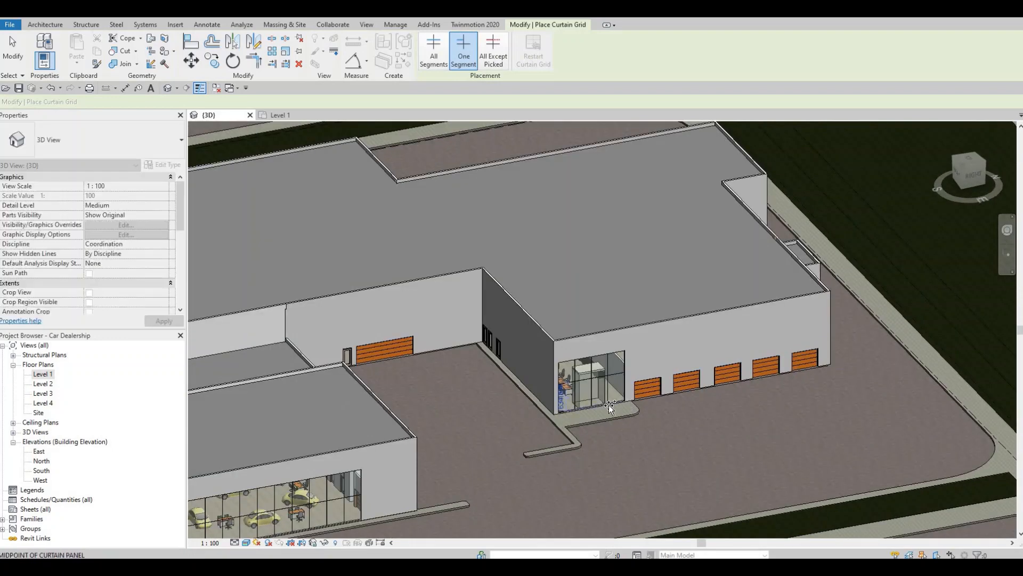
scroll(570, 414, "up", 3)
scroll(567, 417, "up", 4)
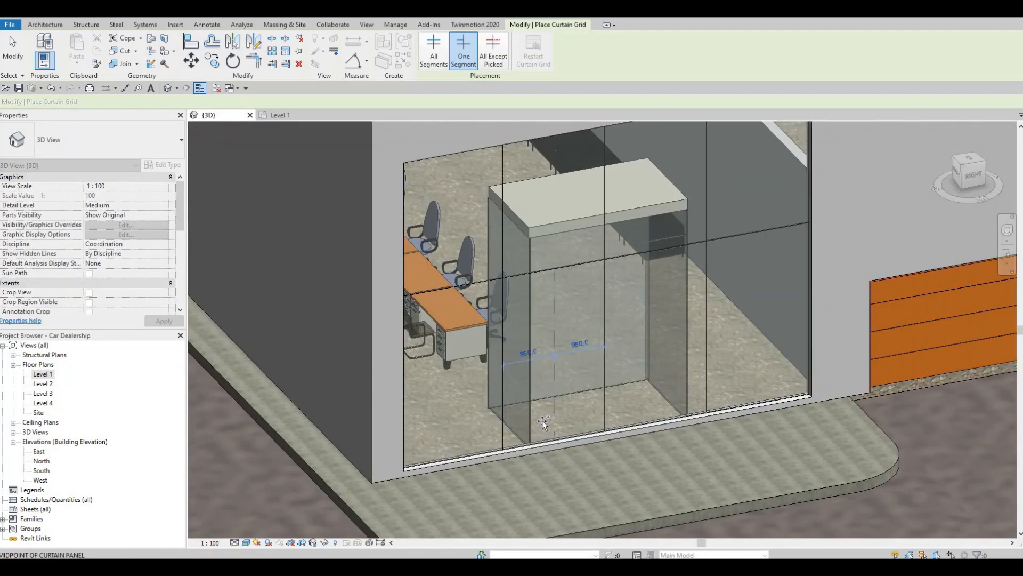
scroll(543, 423, "up", 2)
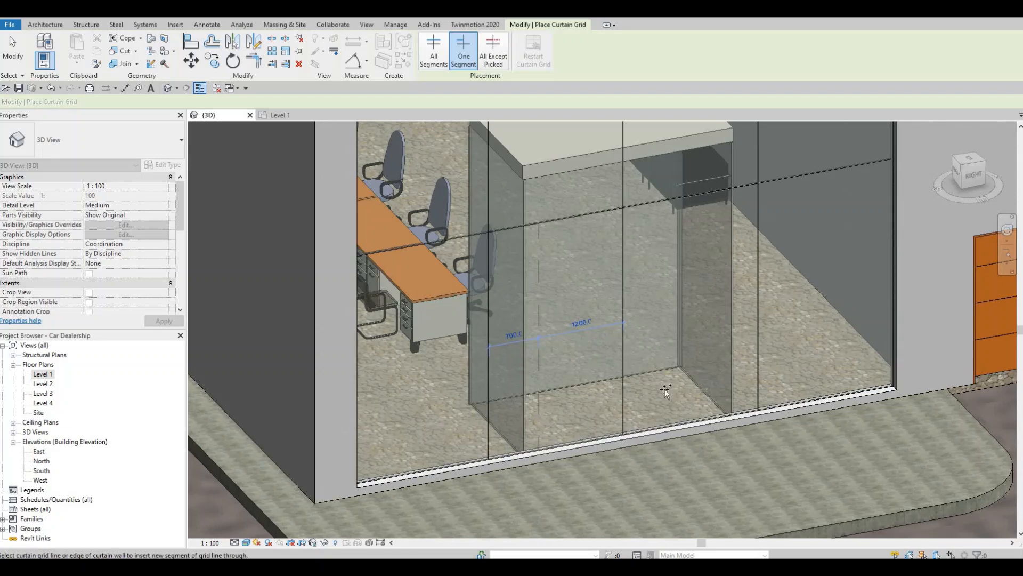
left_click(708, 380)
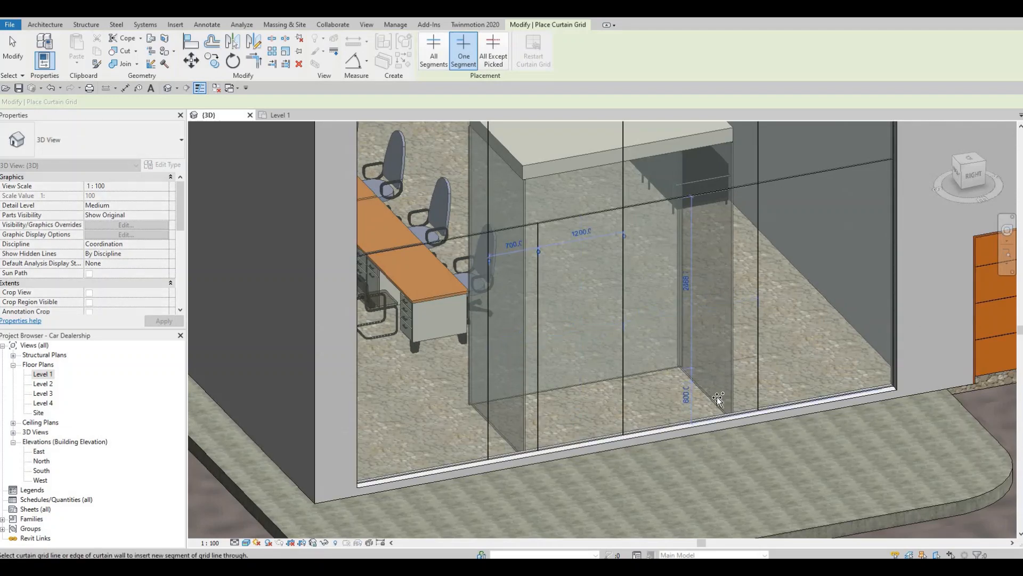
left_click(719, 398)
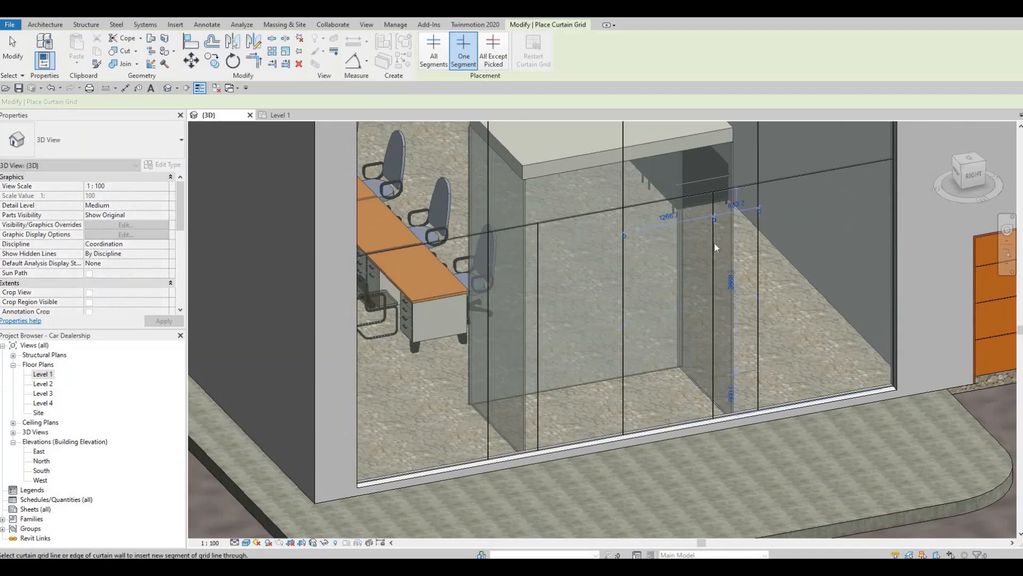
Set the right single-segment grid line in front of this vestibule to 700 mm from the outer full-height grid line
key("Escape")
key("Escape")
left_click(733, 206)
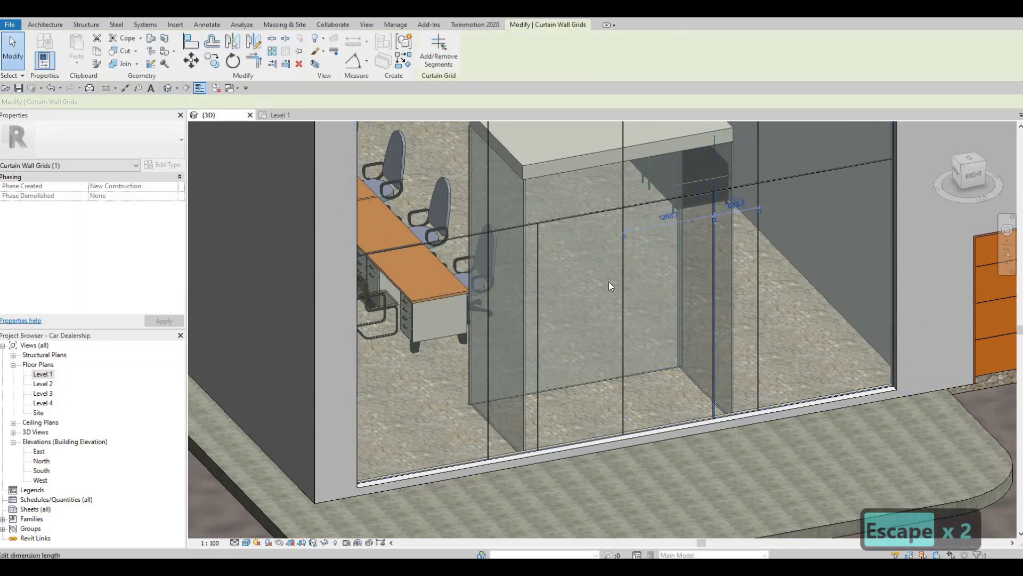
left_click(736, 204)
type("700")
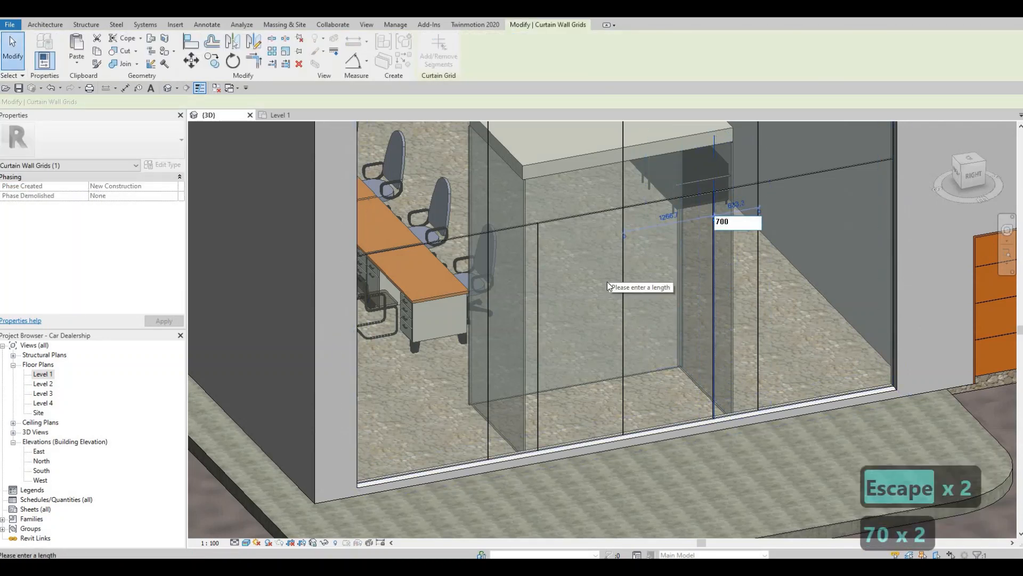
key("Return")
key("Escape")
key("Escape")
Load the M_Door-Curtain-Wall-Single-Glass family from the Doors folder of the Canada library
middle_click_drag(502, 406, 584, 271, "shift")
scroll(599, 265, "down", 3)
scroll(599, 265, "up", 2)
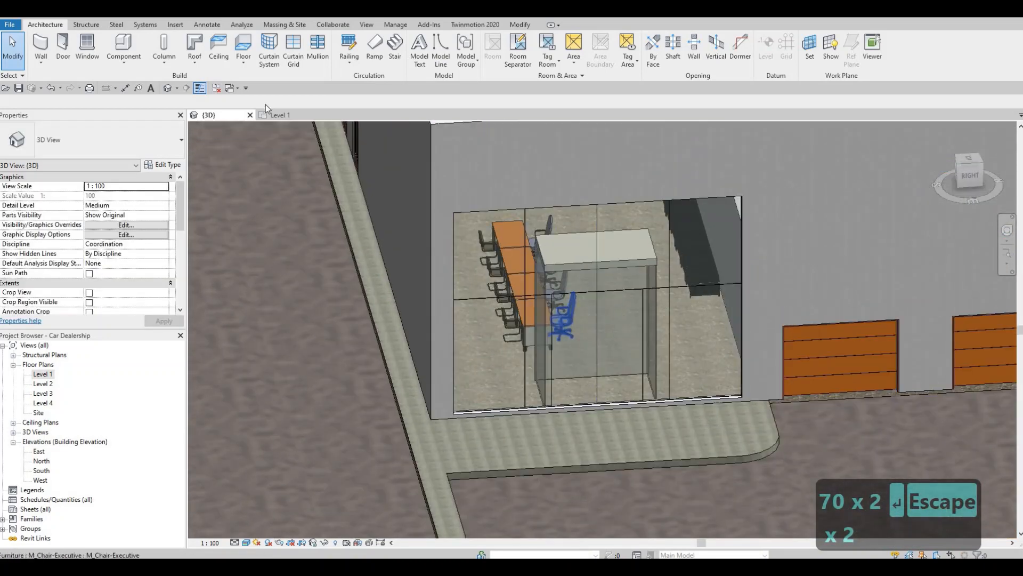
left_click(177, 25)
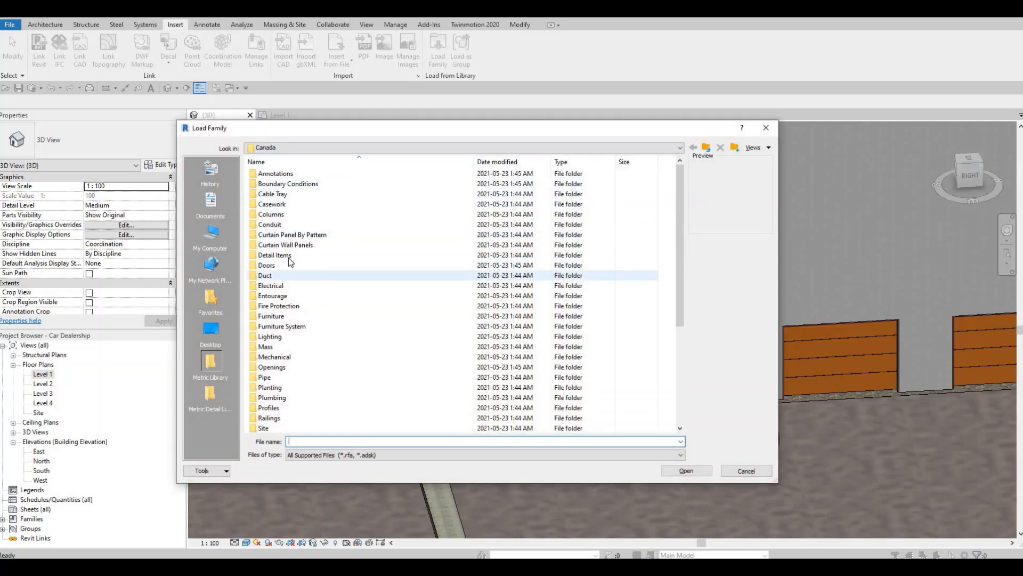
left_click(276, 266)
double_click(301, 265)
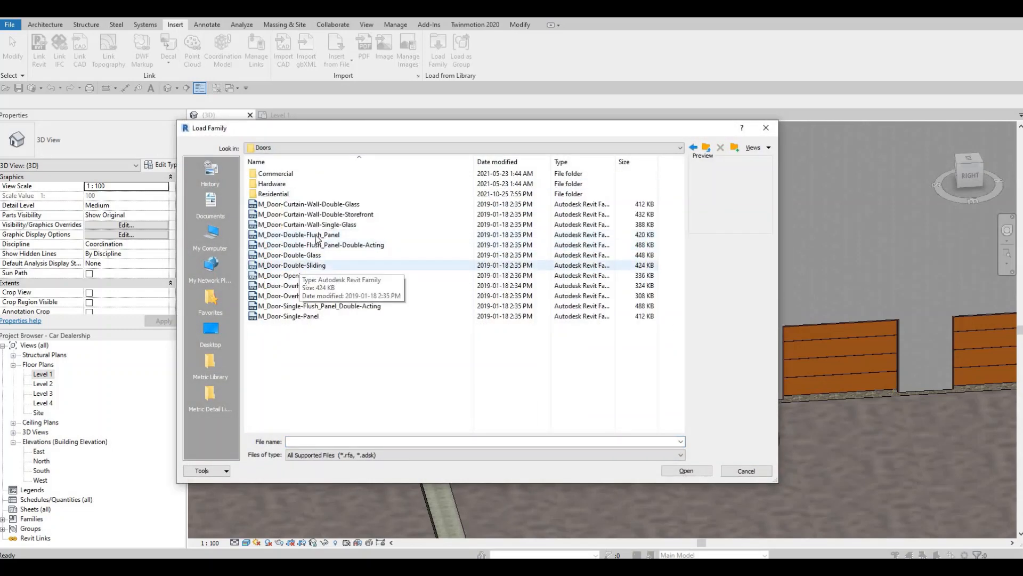
left_click(342, 224)
left_click(685, 469)
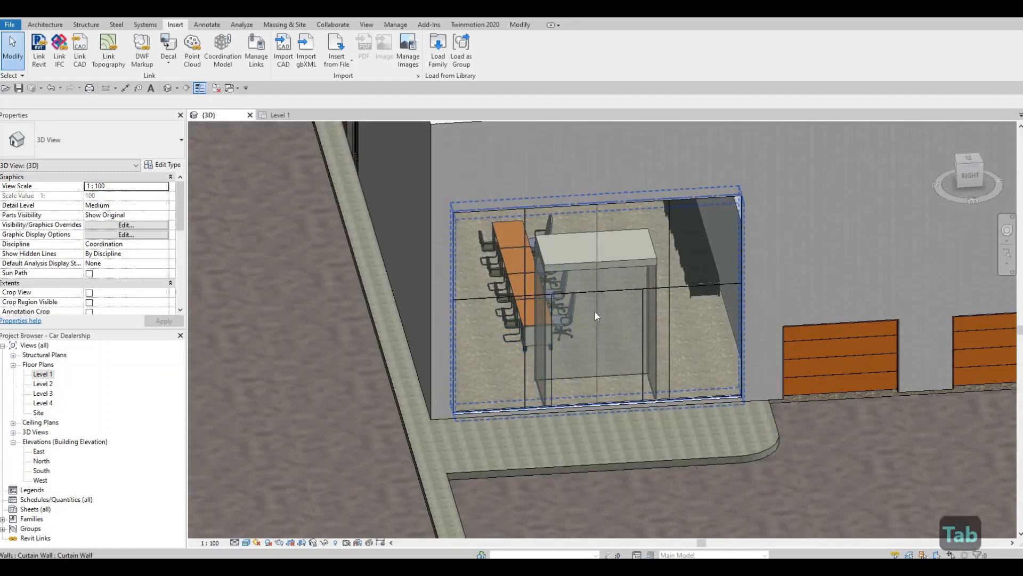
Change the left glazed curtain panel in front of the vestibule beside the garage doors to the M_Door-Curtain-Wall-Single-Glass type
key("Tab")
key("Tab")
left_click(594, 312)
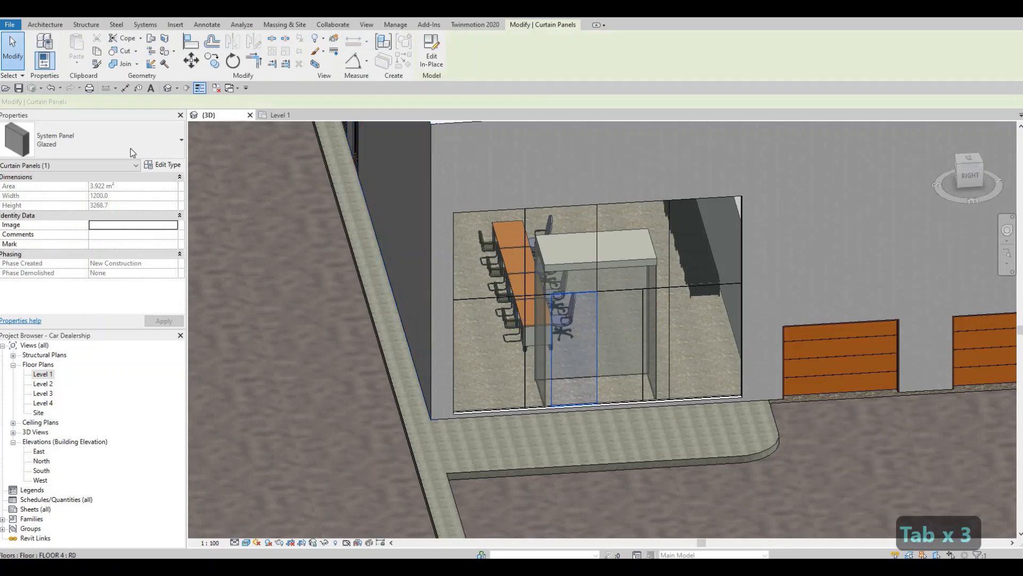
left_click(128, 147)
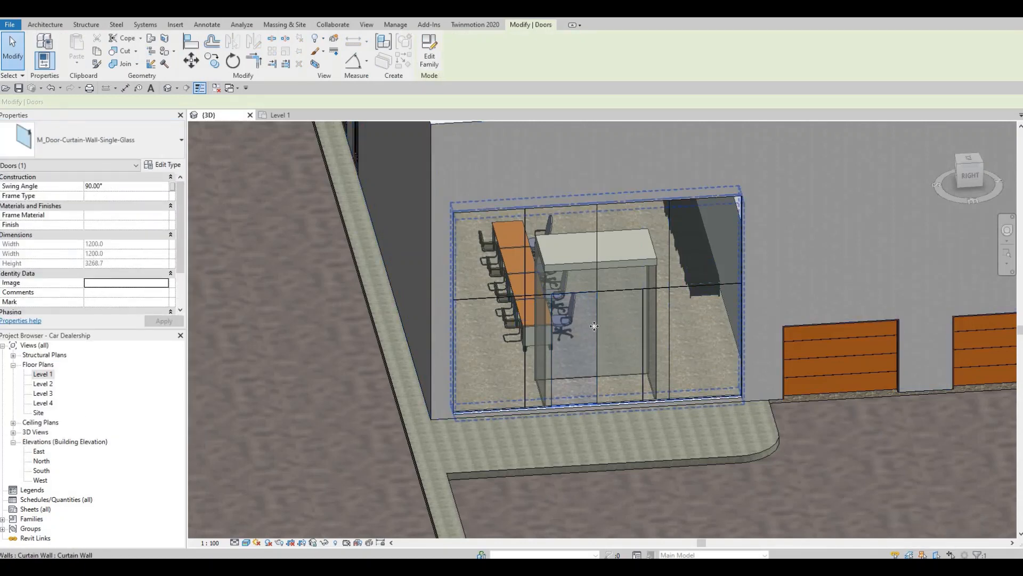
key("Escape")
key("Escape")
Set the 3D view's detail level to Fine and check the handle on the new curtain wall door
scroll(613, 331, "up", 3)
middle_click_drag(595, 334, 615, 368, "shift")
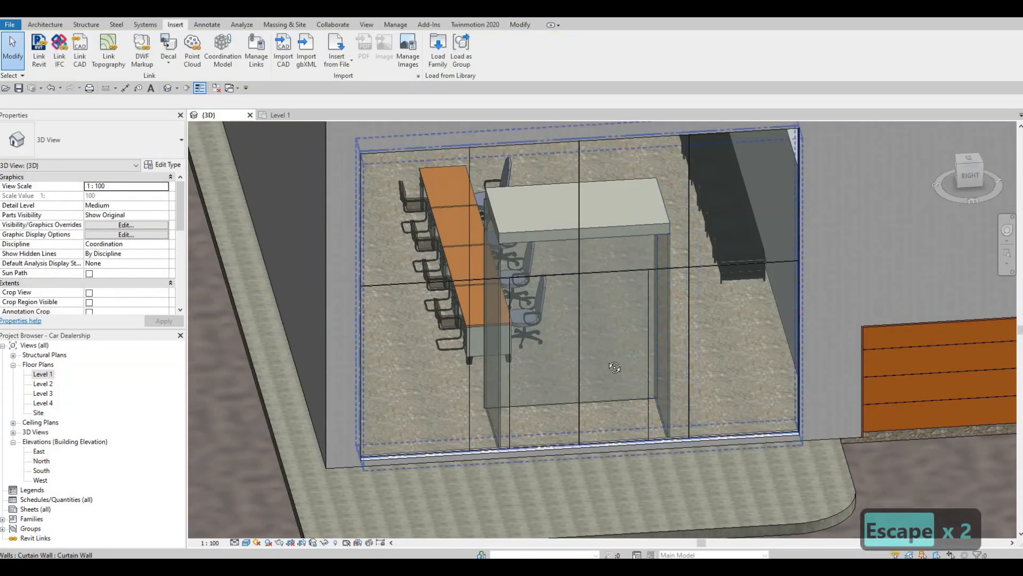
middle_click_drag(550, 310, 522, 227)
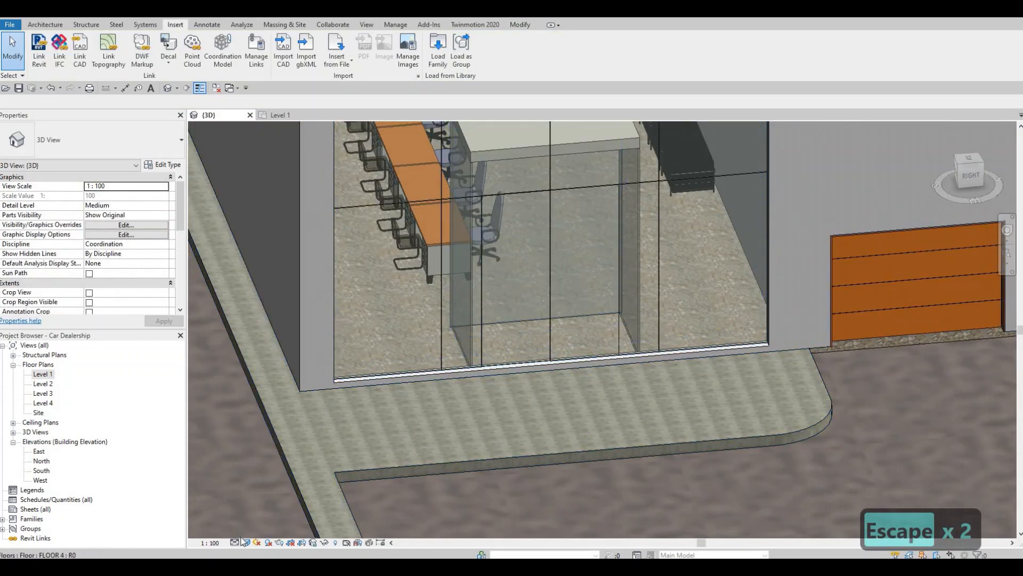
middle_click_drag(615, 275, 608, 300)
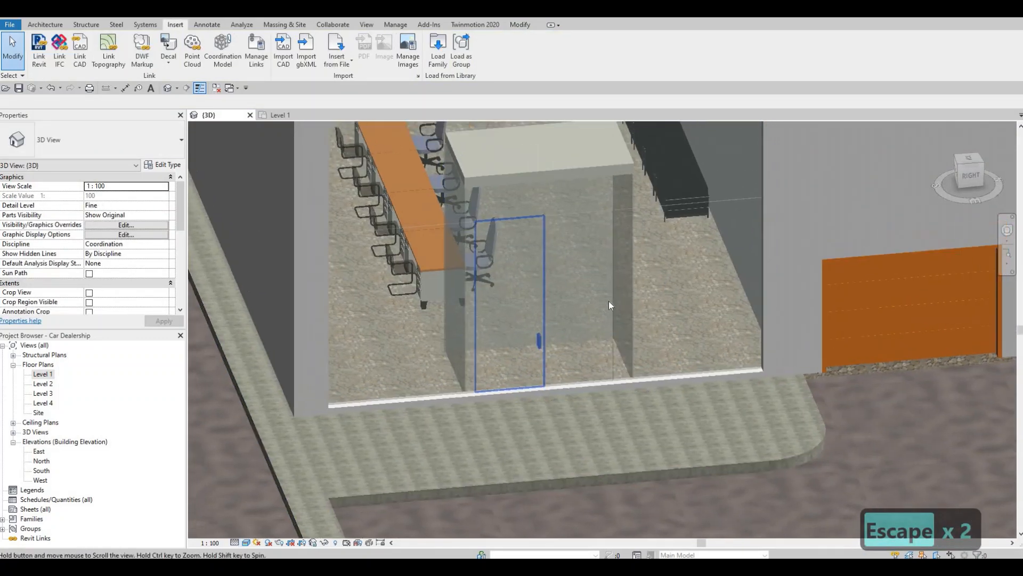
key("Tab")
key("Tab")
key("Tab")
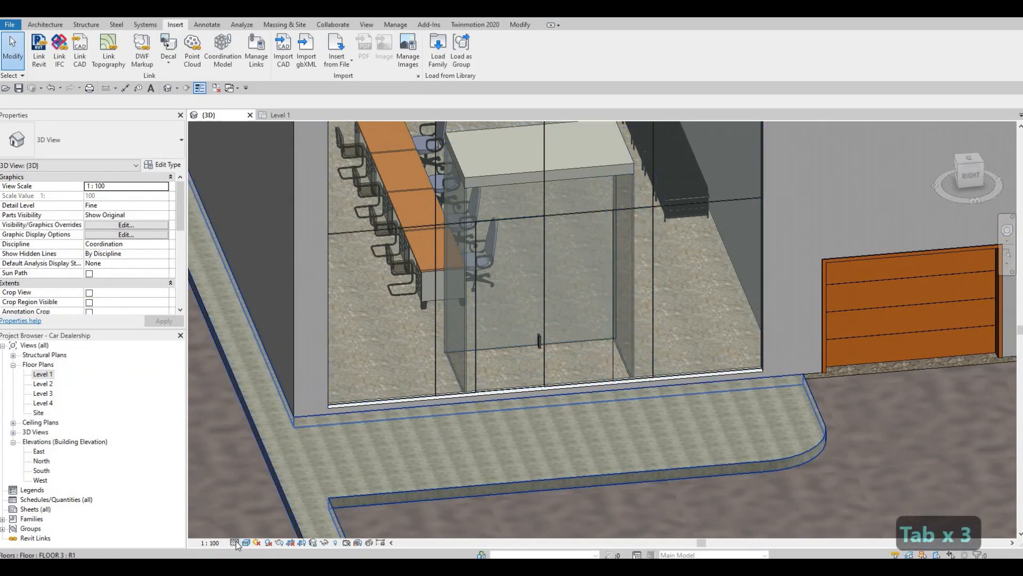
Change the adjacent right glazed curtain panel in front of the same vestibule to the M_Door-Curtain-Wall-Single-Glass type
scroll(560, 216, "up", 2)
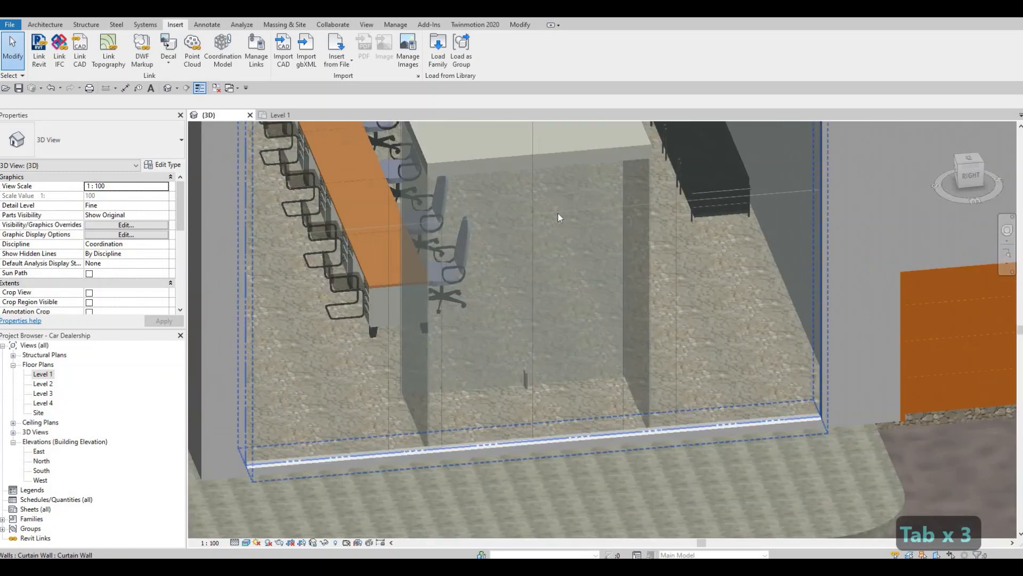
key("Tab")
key("Tab")
left_click(558, 212)
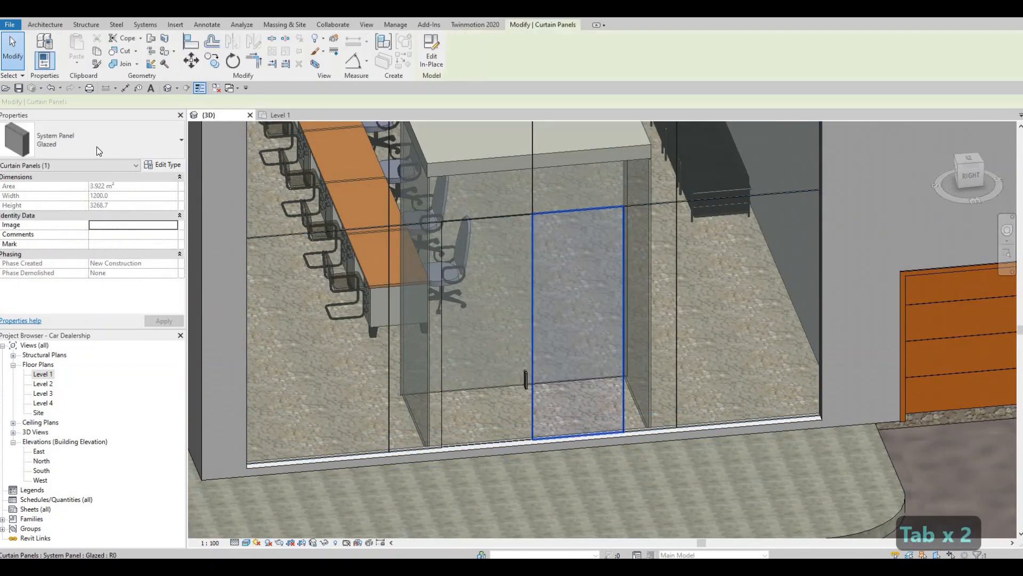
left_click(100, 153)
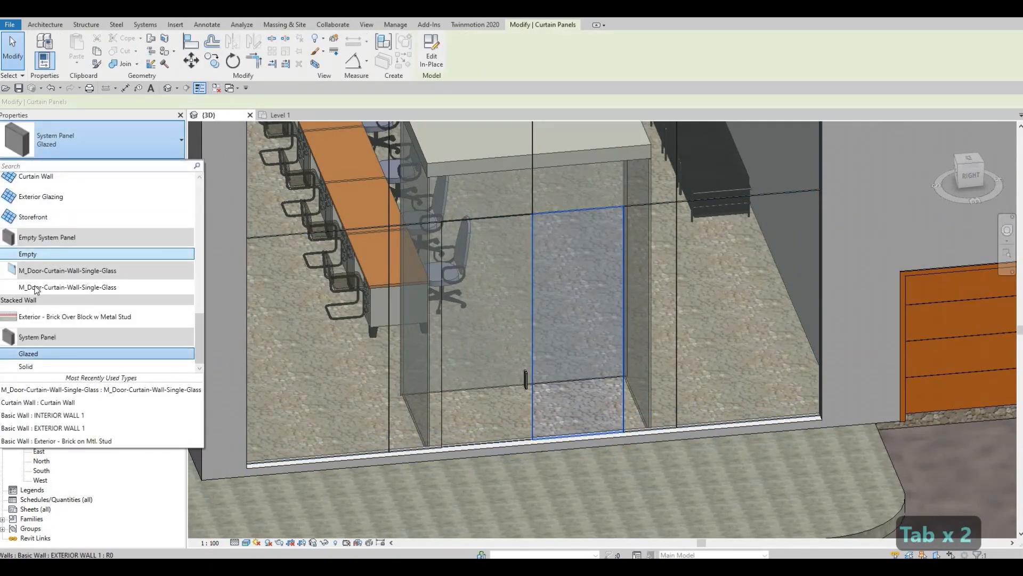
left_click(67, 286)
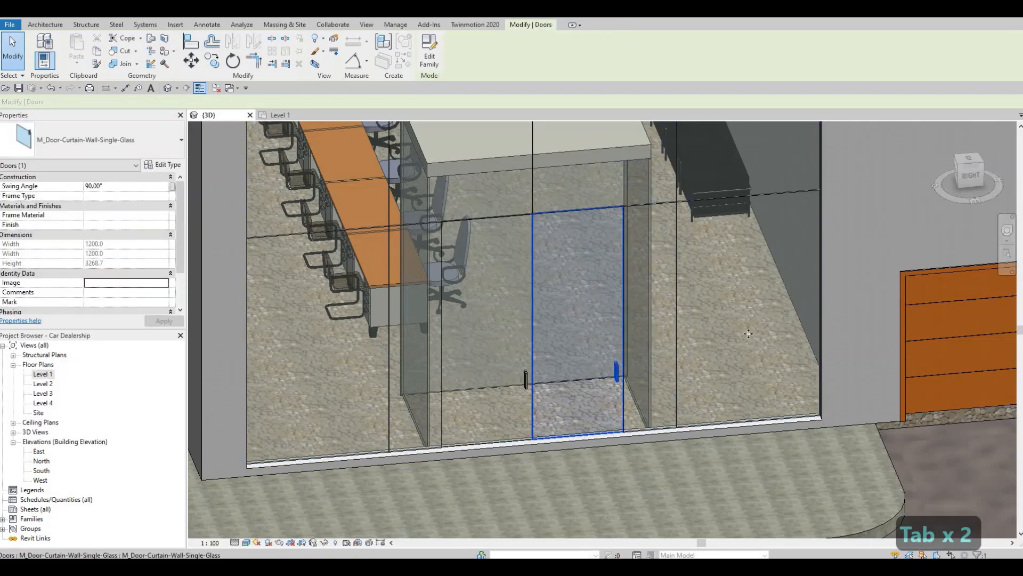
scroll(749, 333, "down", 8)
key("Escape")
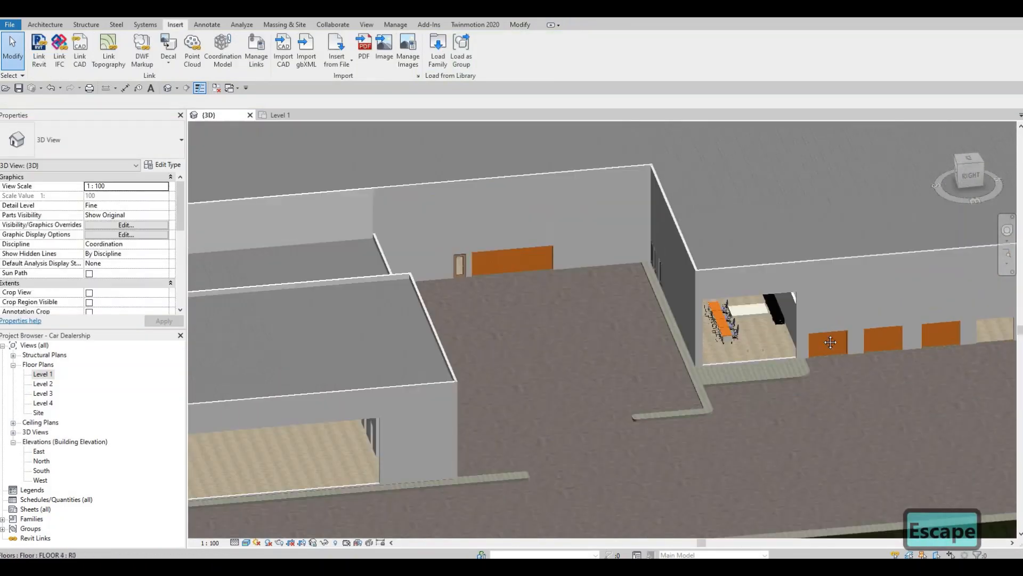
Change the left glazed panel in front of the used car showroom's corner vestibule to the M_Door-Curtain-Wall-Single-Glass type
middle_click_drag(831, 342, 838, 340)
middle_click_drag(374, 483, 726, 372)
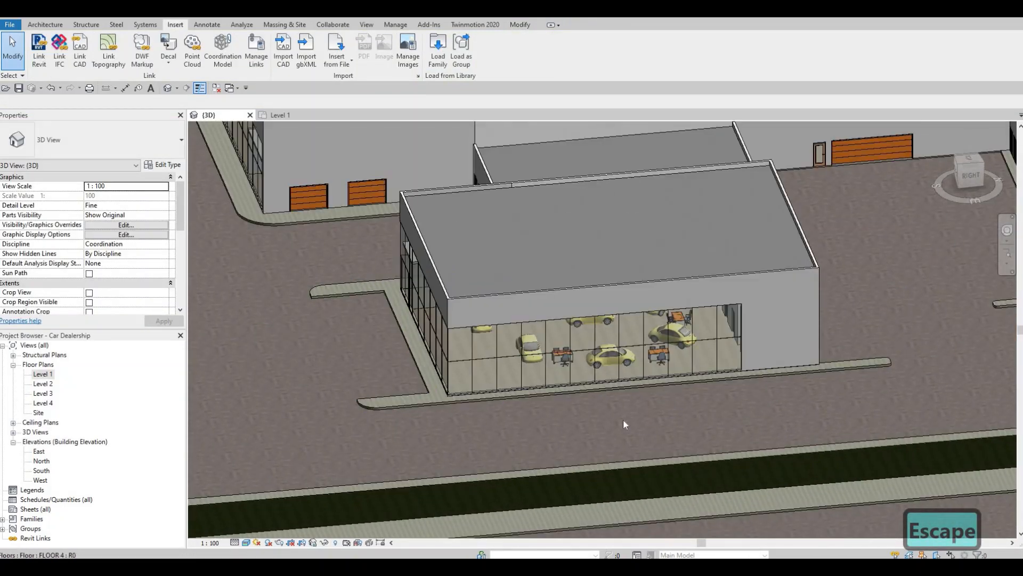
middle_click_drag(623, 421, 487, 302, "shift")
scroll(379, 324, "up", 8)
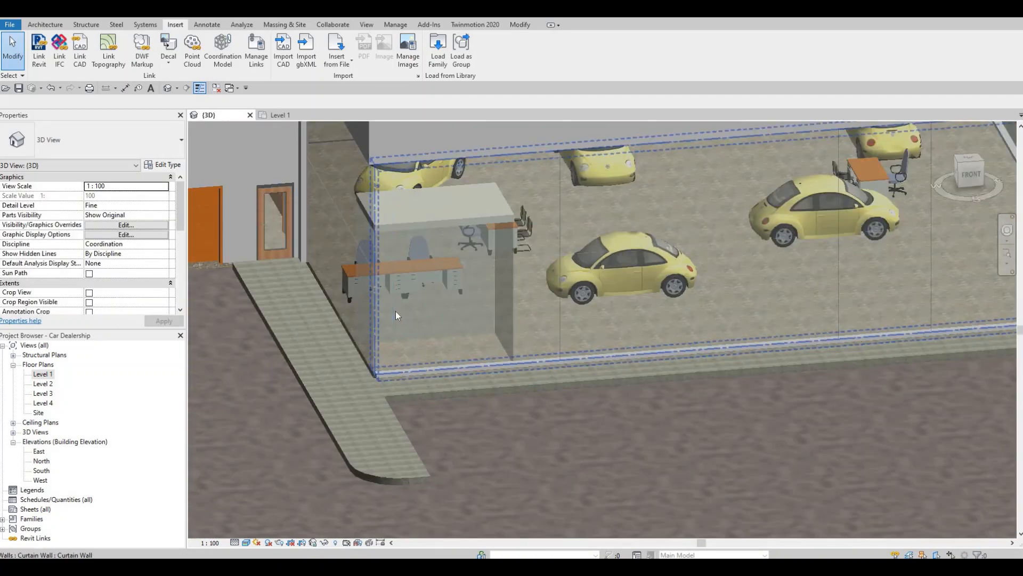
key("Tab")
key("Tab")
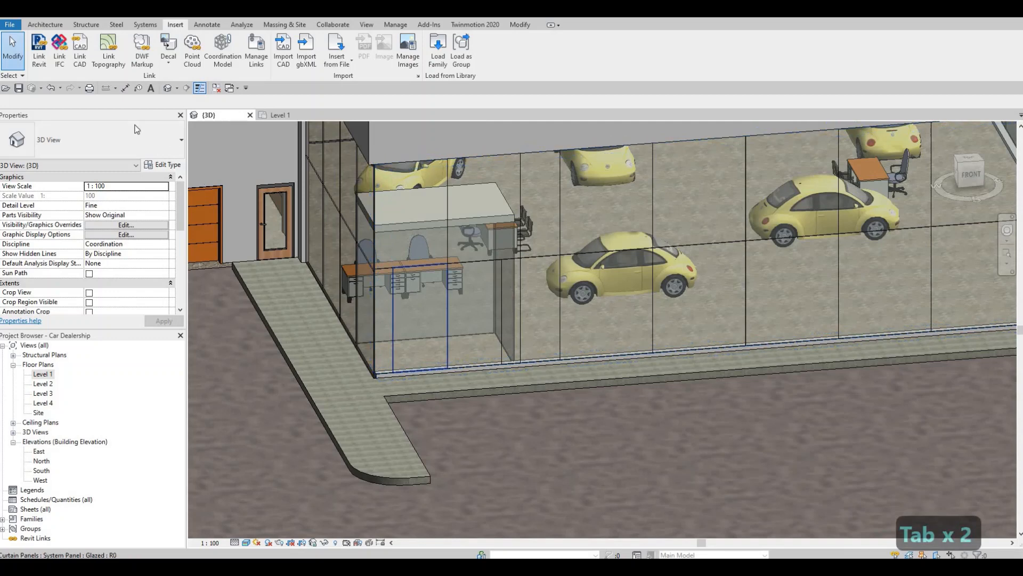
left_click(116, 140)
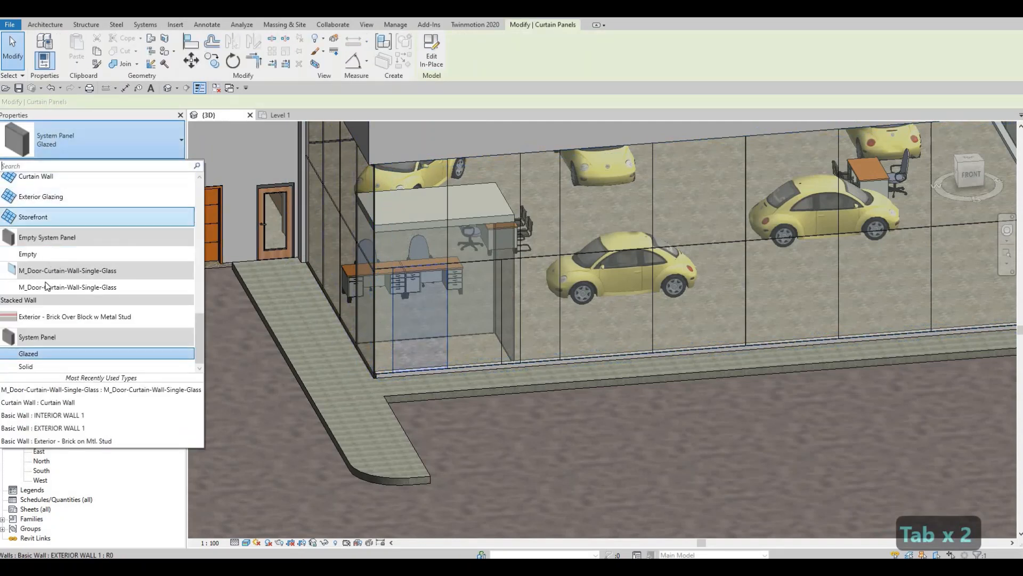
left_click(46, 287)
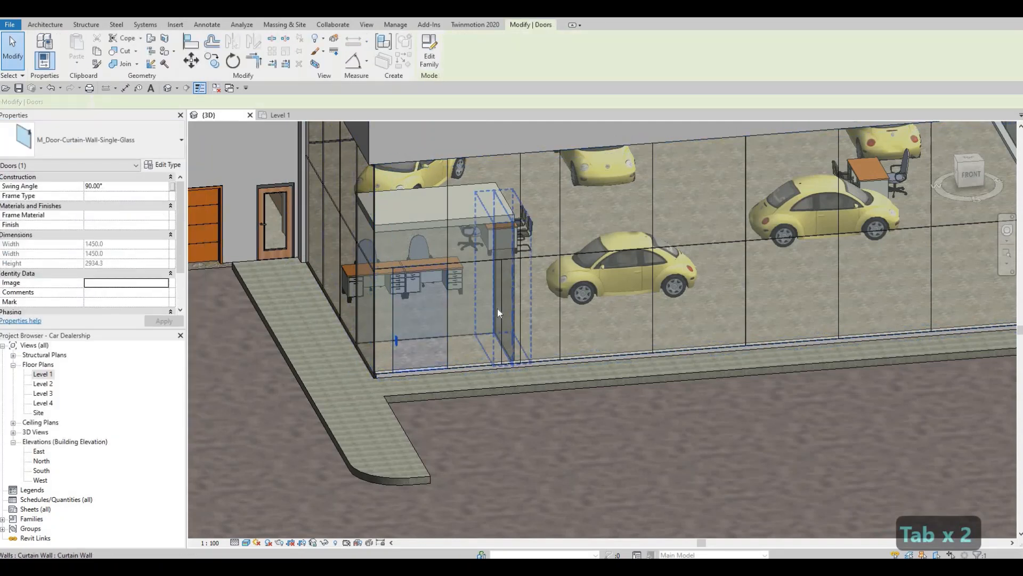
Change the adjacent right glazed panel in front of the used car showroom's corner vestibule to the M_Door-Curtain-Wall-Single-Glass type
key("Tab")
key("Tab")
key("Tab")
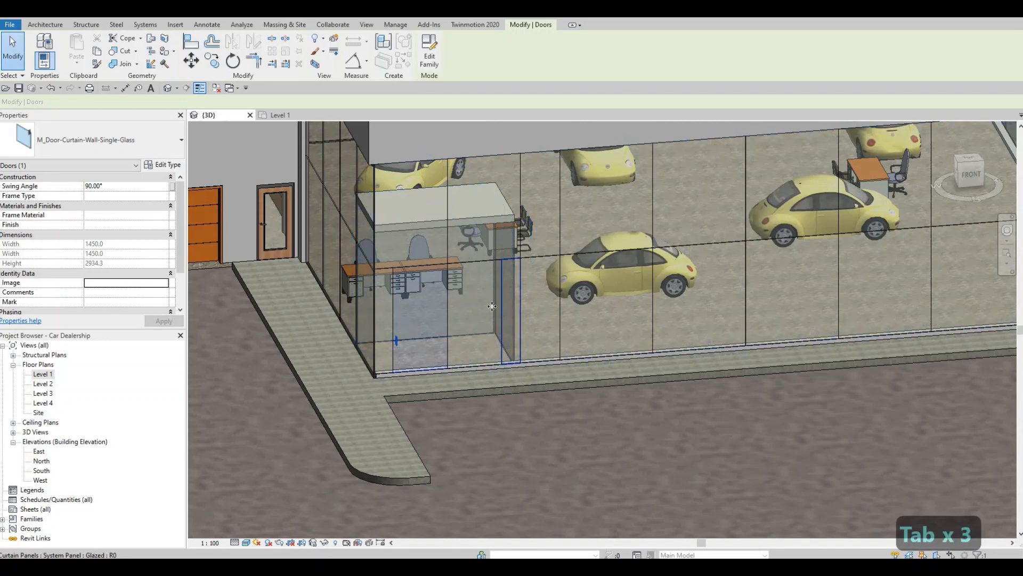
key("Tab")
left_click(492, 306)
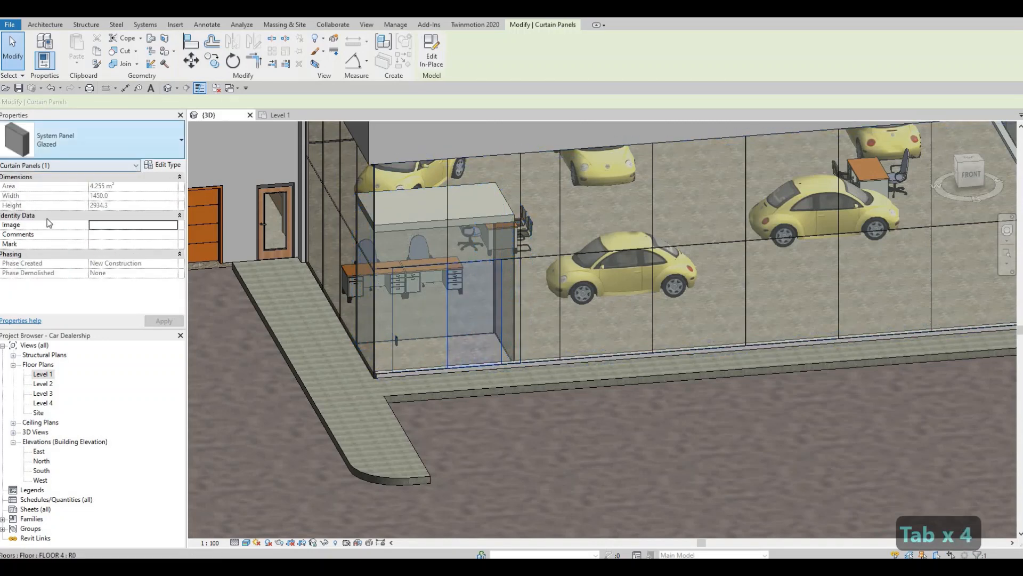
left_click(128, 151)
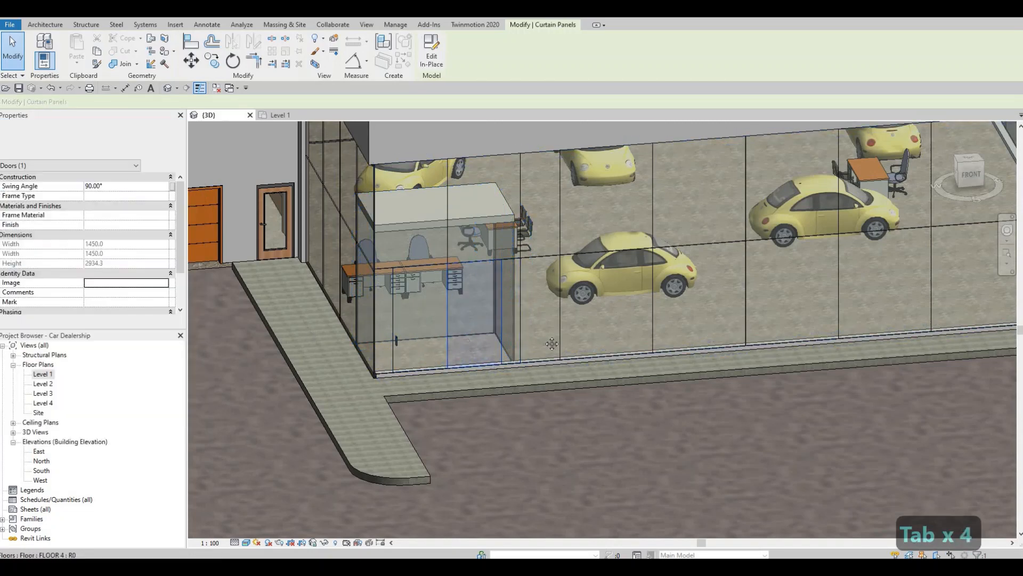
key("Escape")
Change the left glazed panel in front of the main showroom's vestibule to the M_Door-Curtain-Wall-Single-Glass type
middle_click_drag(341, 378, 806, 307)
scroll(806, 307, "down", 1)
middle_click_drag(463, 327, 688, 261)
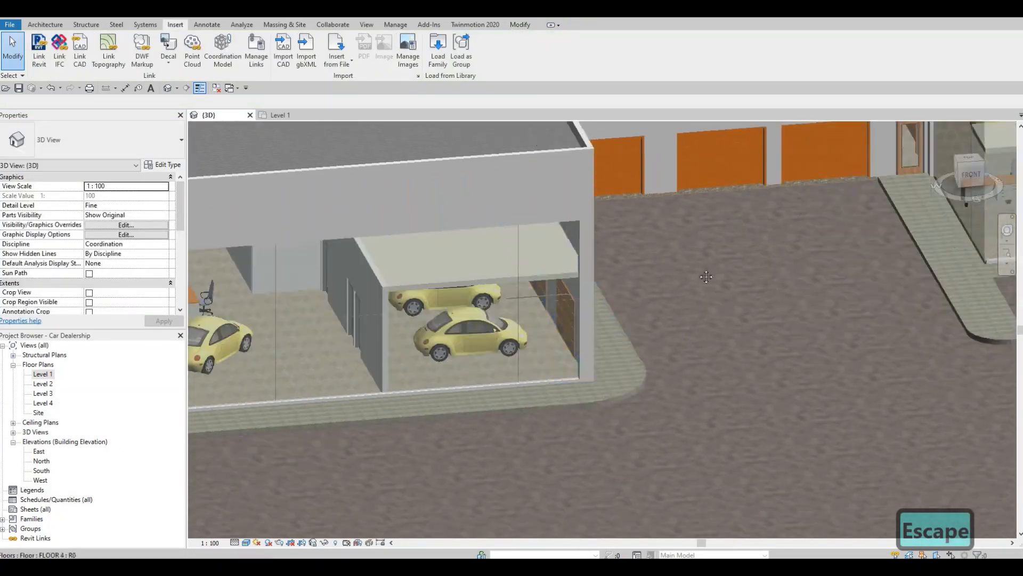
middle_click_drag(218, 354, 688, 260)
scroll(699, 259, "up", 1)
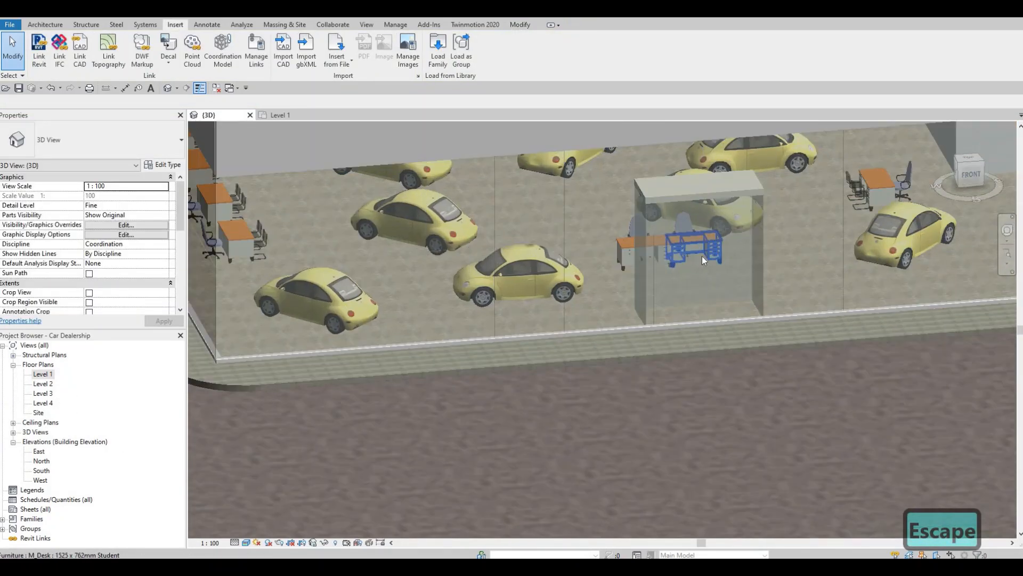
key("Tab")
key("Tab")
left_click(706, 254)
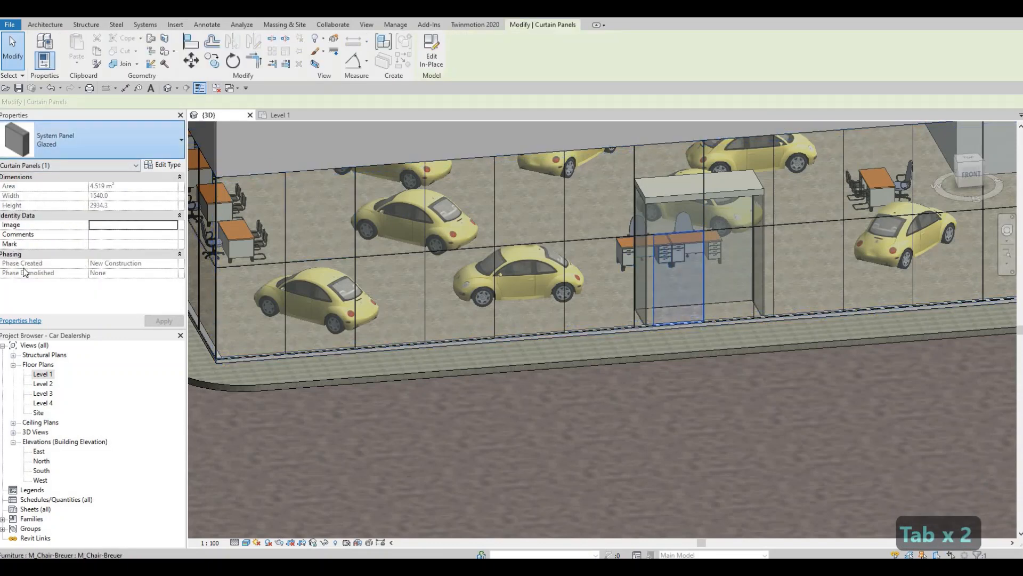
left_click(59, 143)
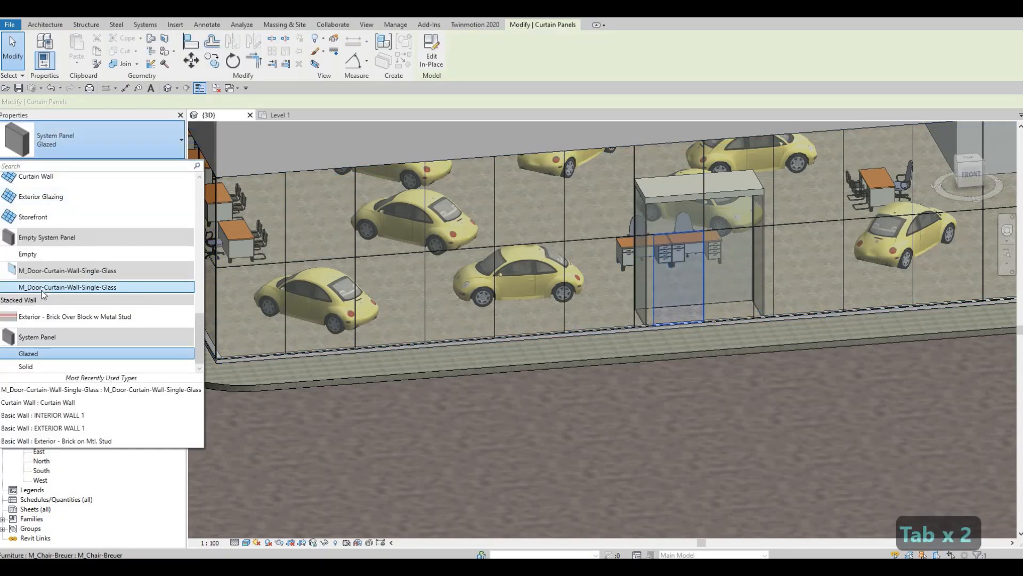
mouse_move(44, 289)
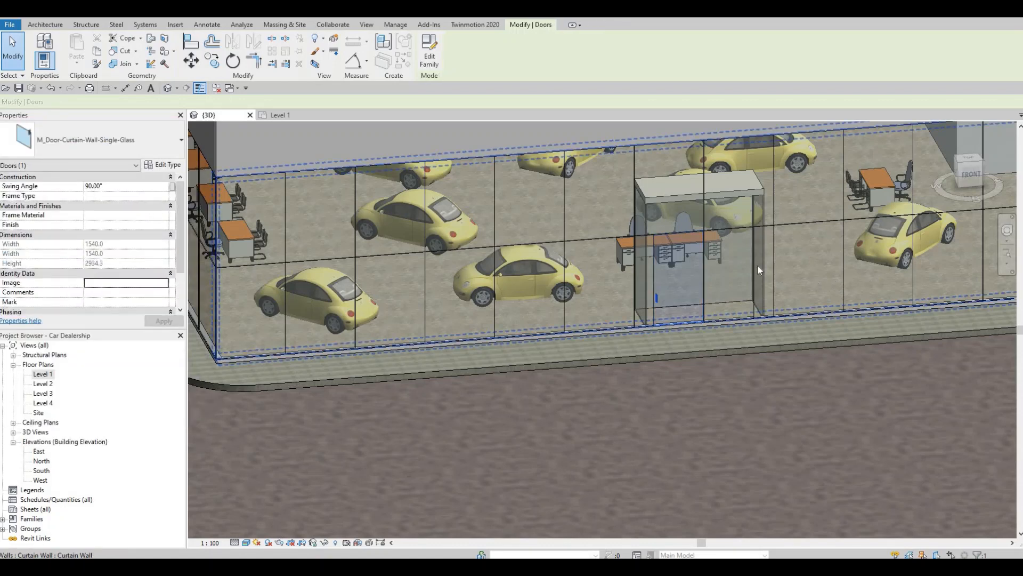
Change the right glazed panel in front of the main showroom's vestibule to the M_Door-Curtain-Wall-Single-Glass type
key("Tab")
key("Tab")
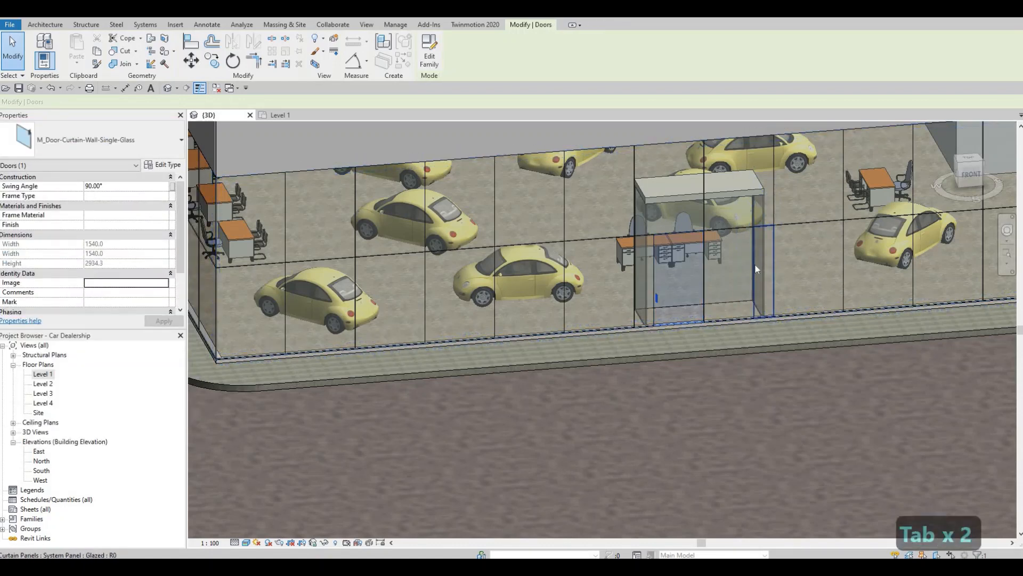
key("Tab")
left_click(754, 263)
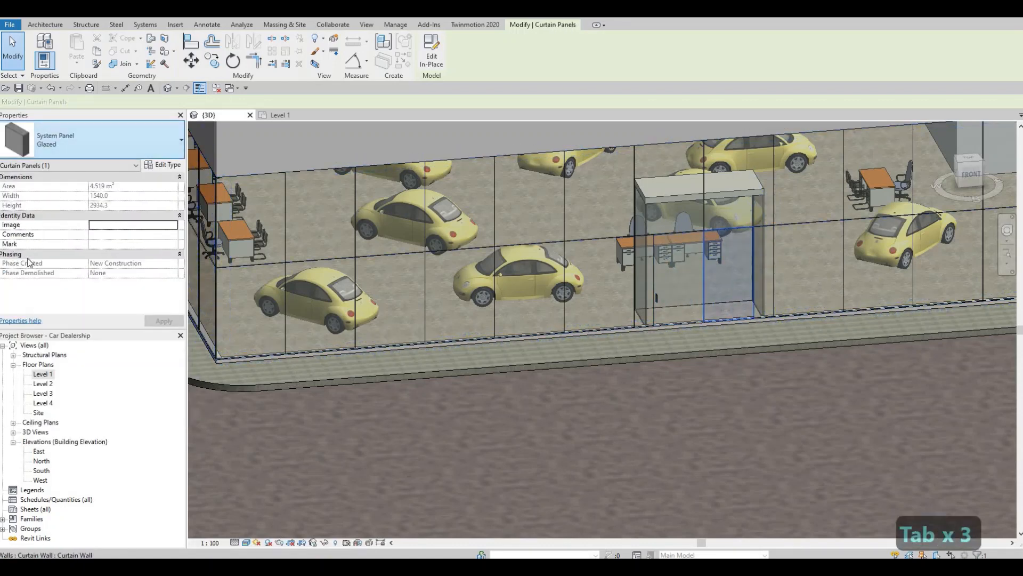
left_click(181, 140)
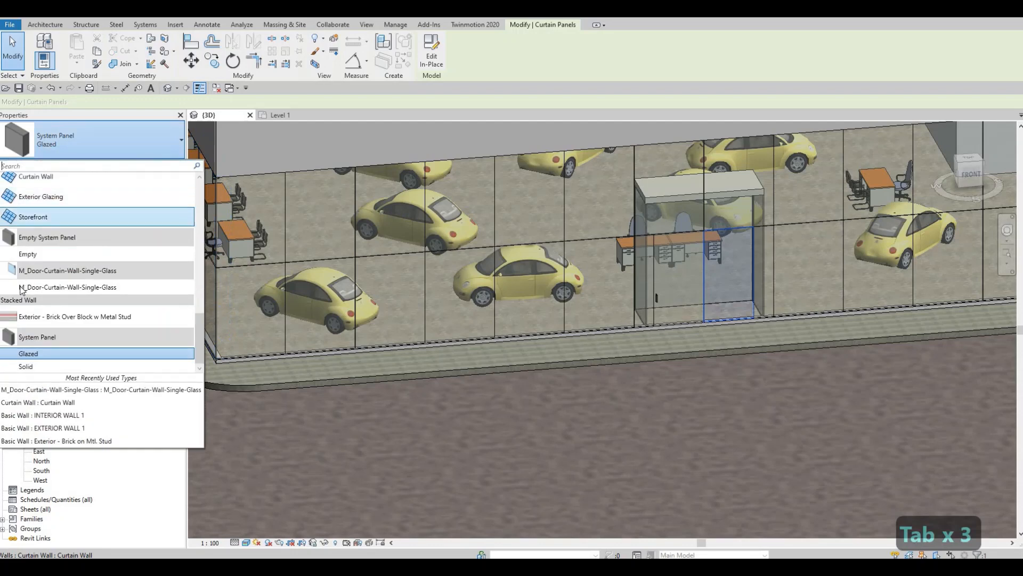
In the Level 1 plan, flip both glass doors of vestibule 46 to swing outward, with the left door's hinge moved to its outer side
left_click(277, 115)
scroll(437, 208, "down", 5)
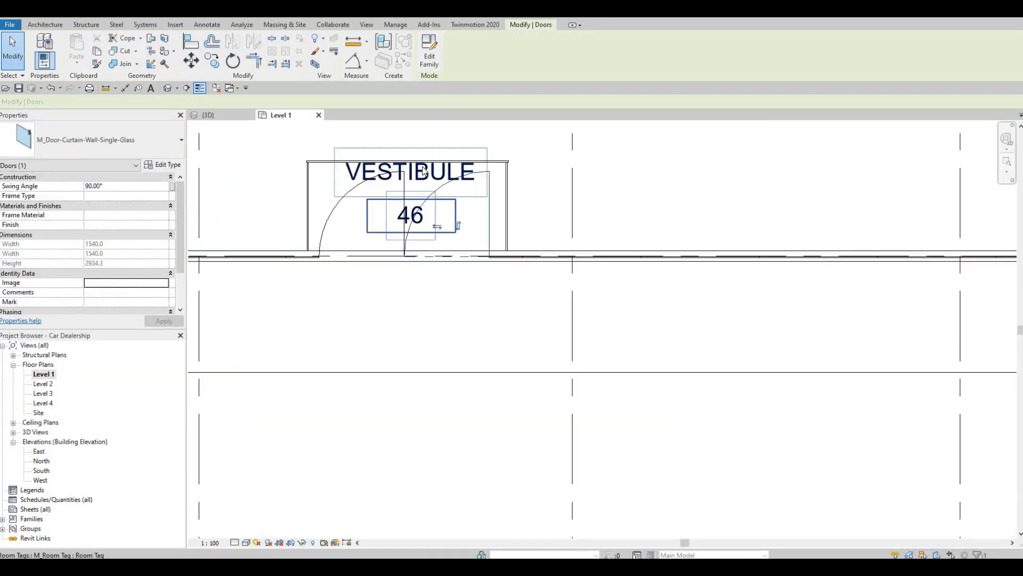
scroll(304, 264, "up", 4)
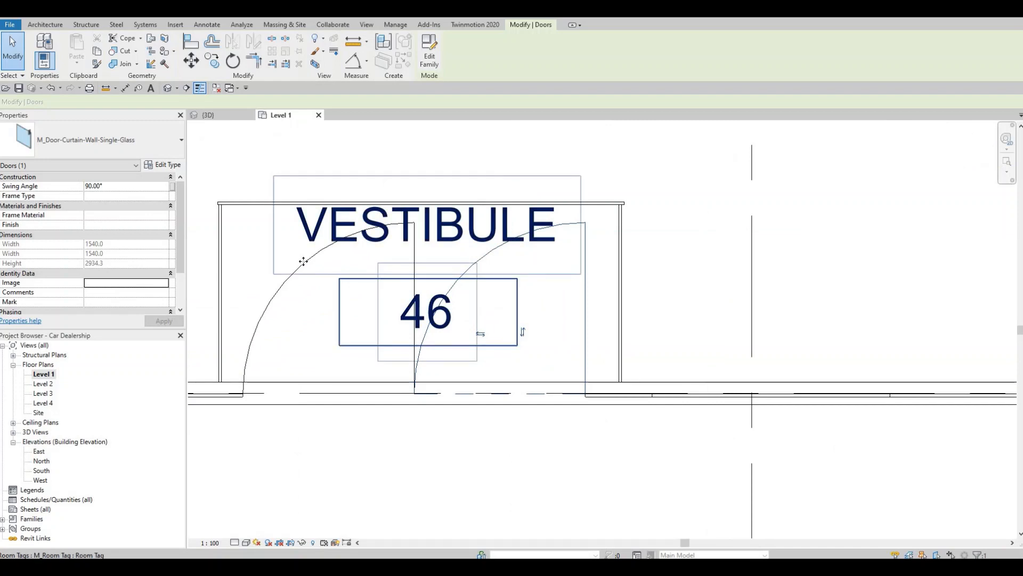
left_click(318, 317)
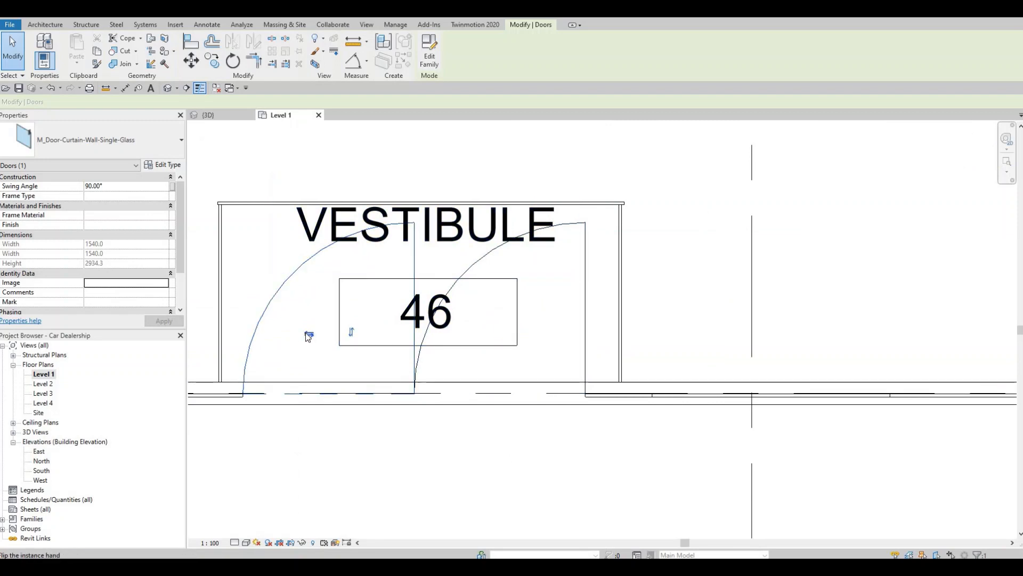
left_click(309, 335)
key("space")
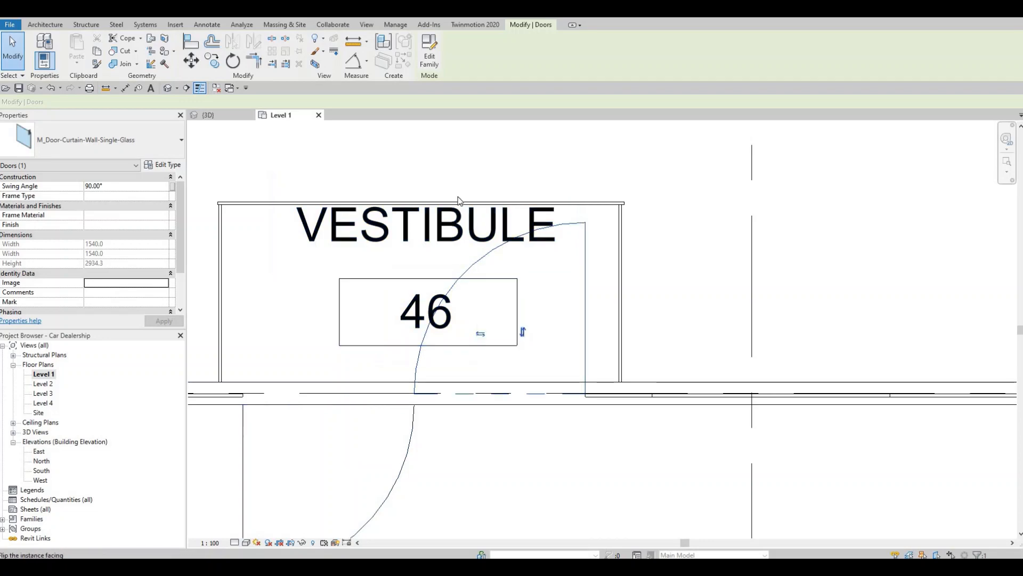
left_click(523, 332)
Flip the two glass doors of vestibule 66 so they open outward as a pair hinged at their outer sides
scroll(573, 261, "down", 6)
scroll(525, 242, "down", 3)
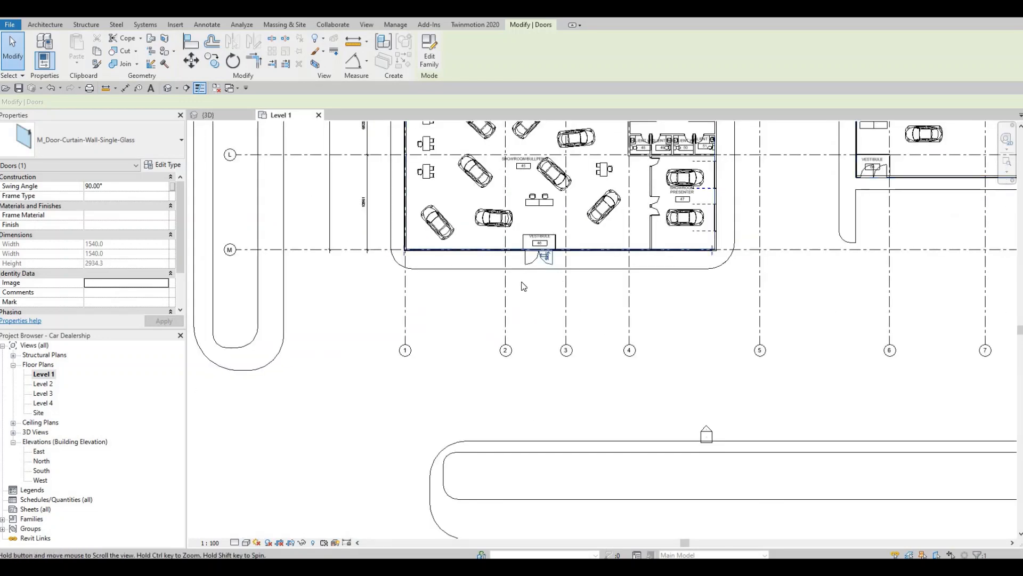
scroll(522, 285, "down", 1)
middle_click_drag(523, 285, 289, 321)
scroll(525, 271, "up", 3)
middle_click_drag(525, 271, 482, 341)
scroll(538, 238, "up", 5)
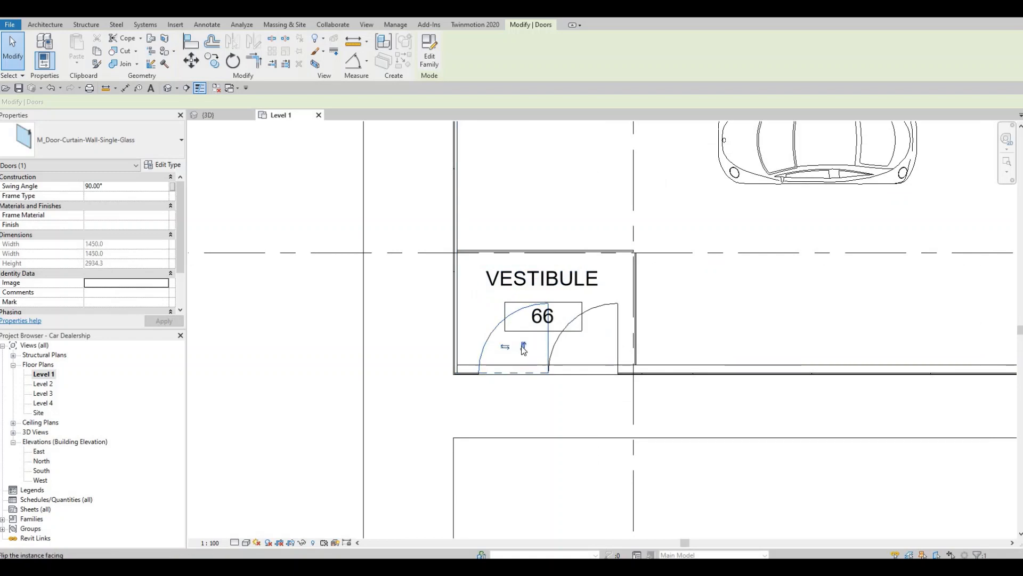
left_click(524, 347)
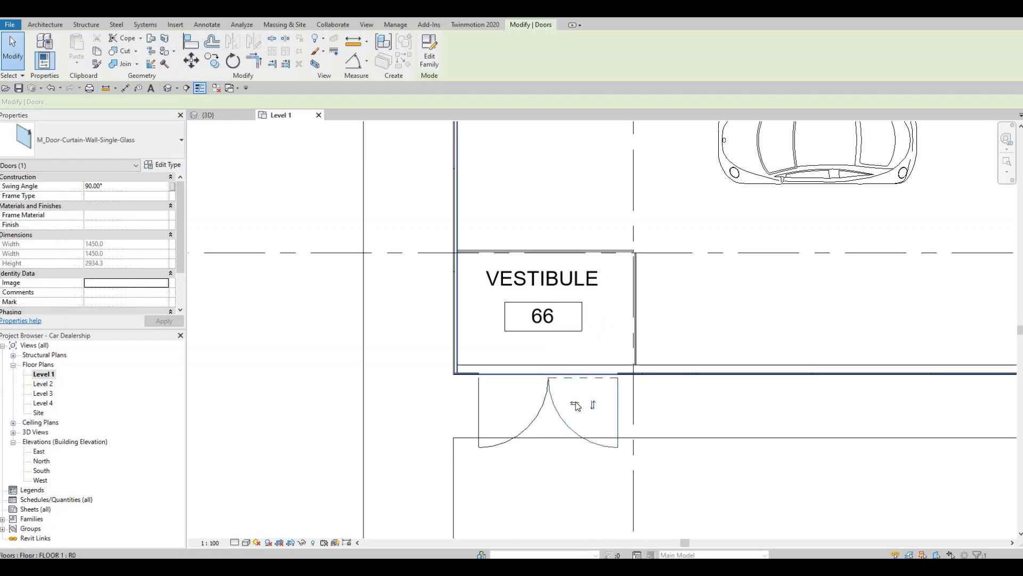
Flip the two glass doors of the Lounge/Advisors vestibule so they open outward as a pair hinged at their outer sides
scroll(479, 213, "down", 4)
scroll(481, 210, "down", 3)
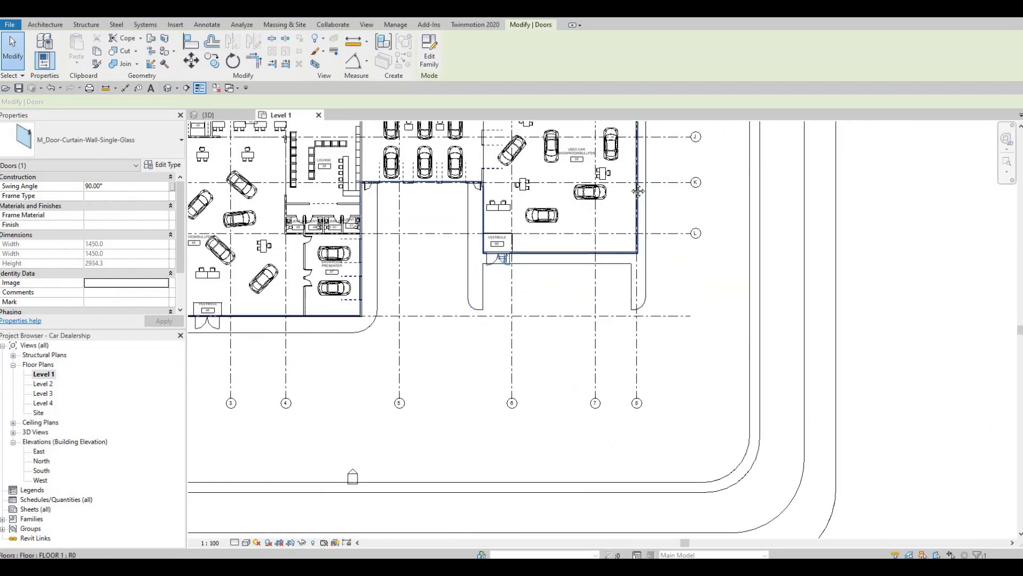
middle_click_drag(685, 154, 666, 354)
scroll(605, 339, "down", 1)
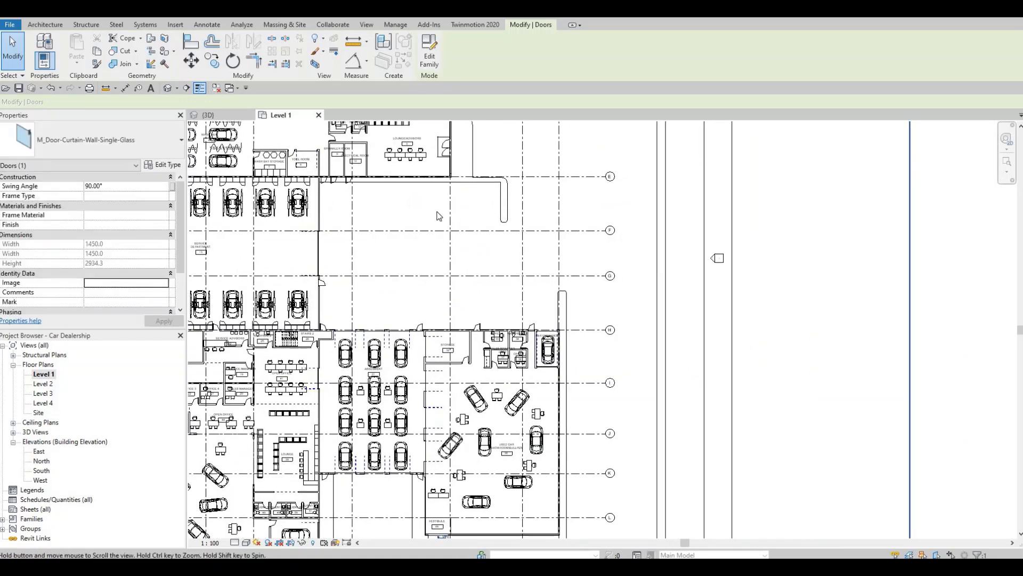
scroll(433, 255, "up", 5)
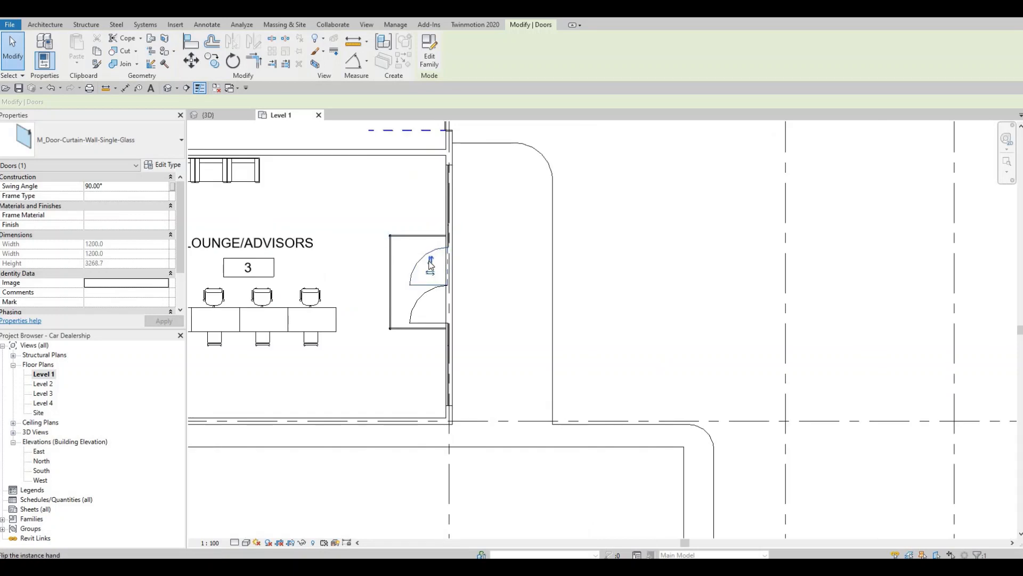
left_click(442, 298)
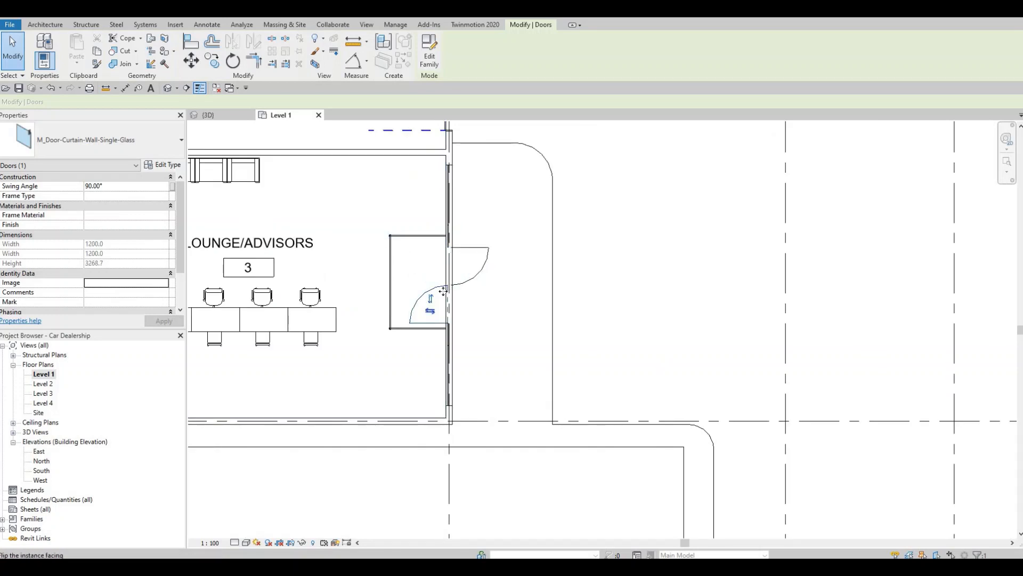
scroll(507, 221, "down", 6)
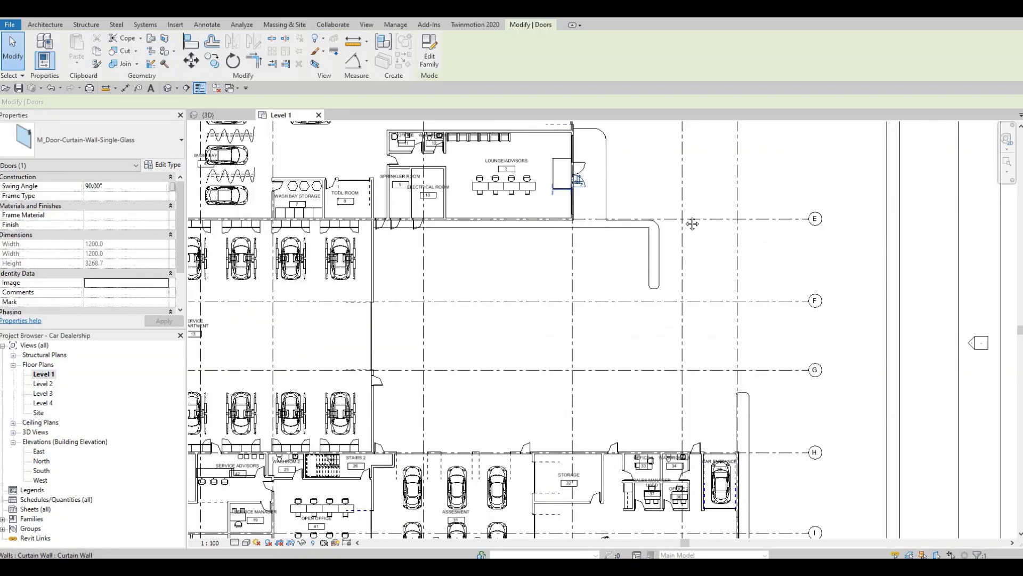
key("Escape")
key("Escape")
scroll(646, 350, "down", 3)
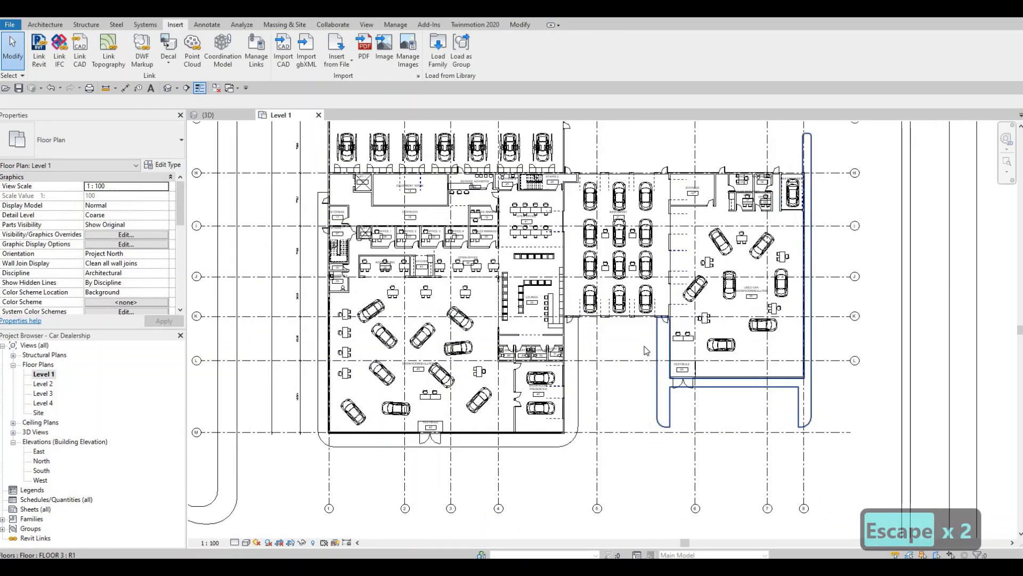
scroll(646, 351, "down", 5)
middle_click_drag(646, 350, 706, 382)
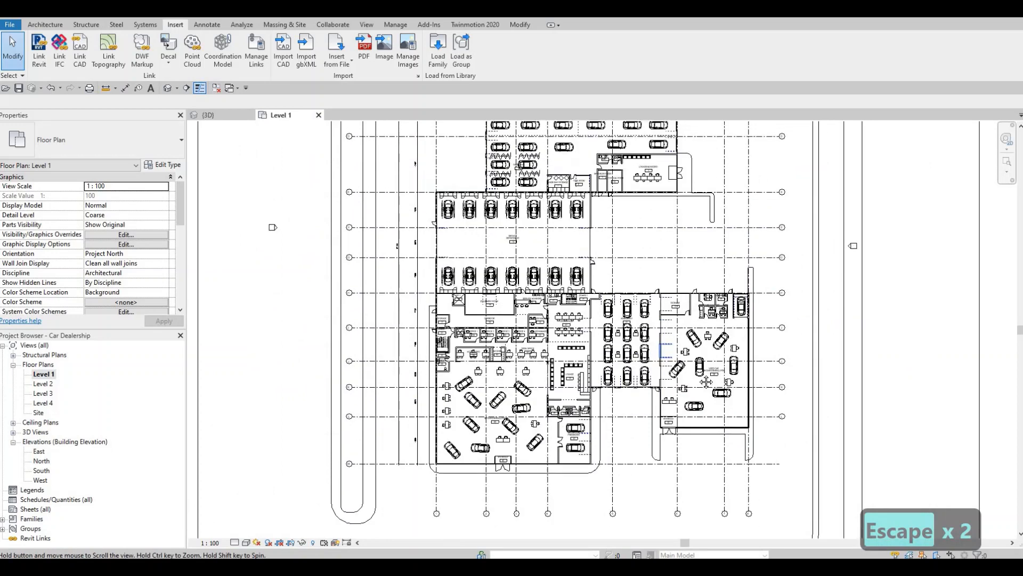
scroll(670, 357, "down", 1)
middle_click_drag(656, 280, 659, 327)
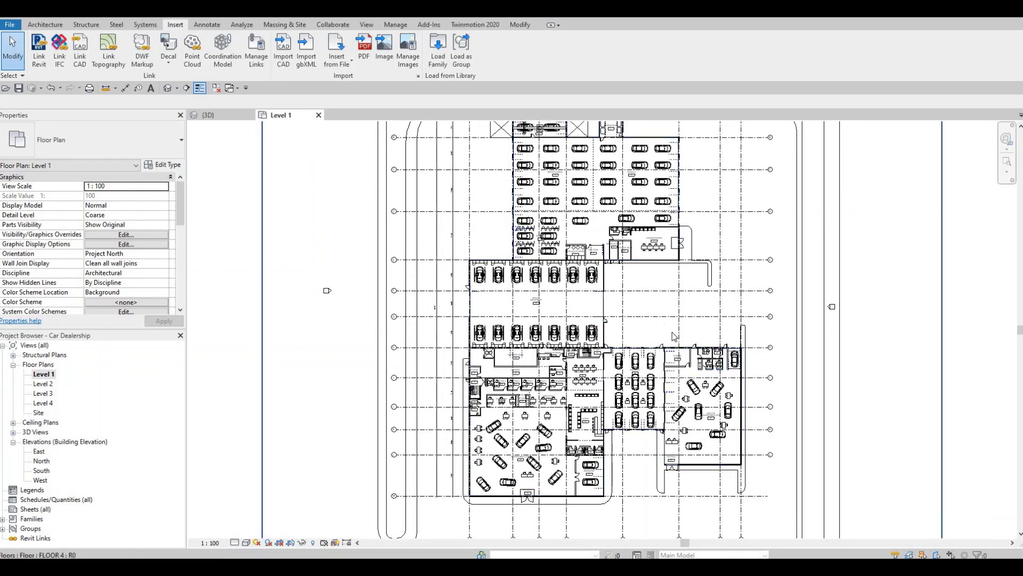
scroll(674, 336, "down", 1)
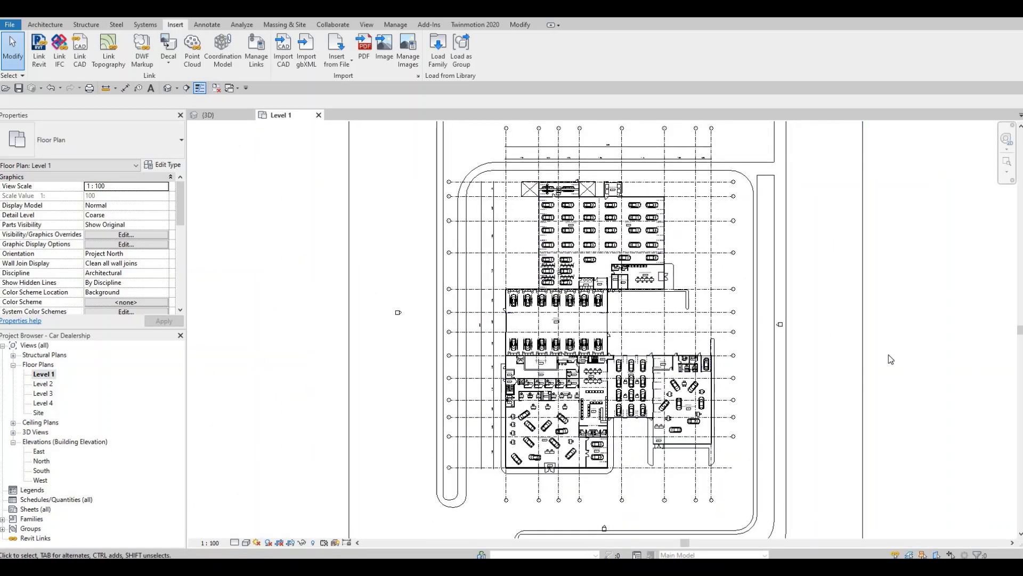